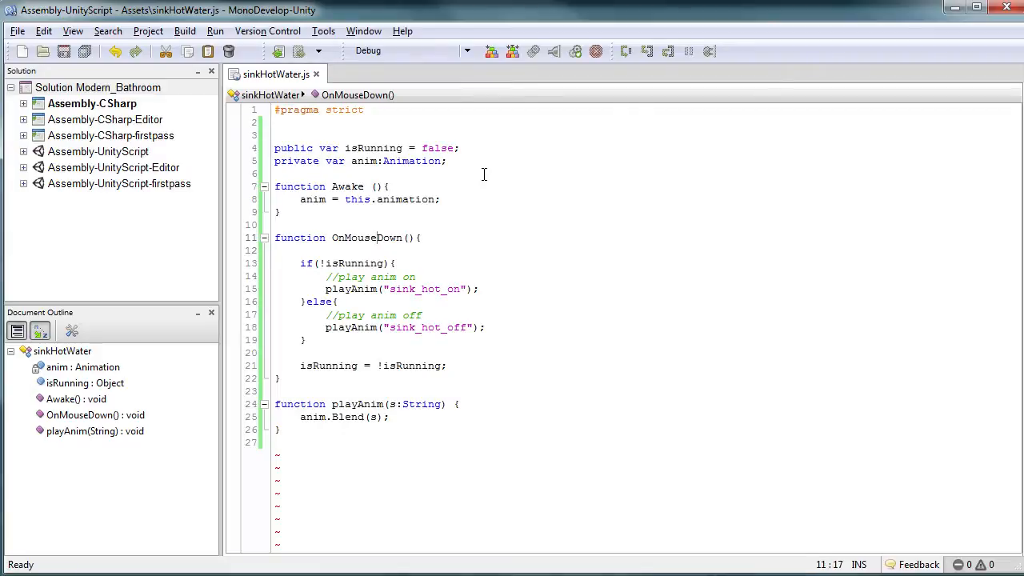
- Declare a public variable sinkWater of type ParticleSystem below the anim declaration and save the script
{"action": "left_click", "coordinate": [461, 186]}
{"action": "left_click", "coordinate": [486, 173]}
{"action": "type", "text": "pubb"}
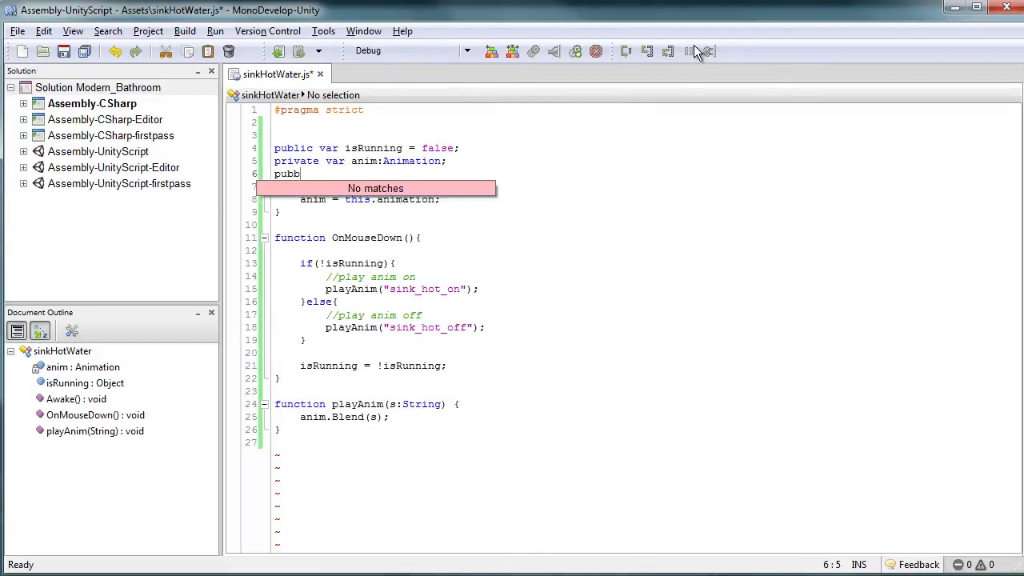
{"action": "key", "text": "BackSpace"}
{"action": "type", "text": "lic var w"}
{"action": "key", "text": "BackSpace"}
{"action": "type", "text": "sinkWater:Particle"}
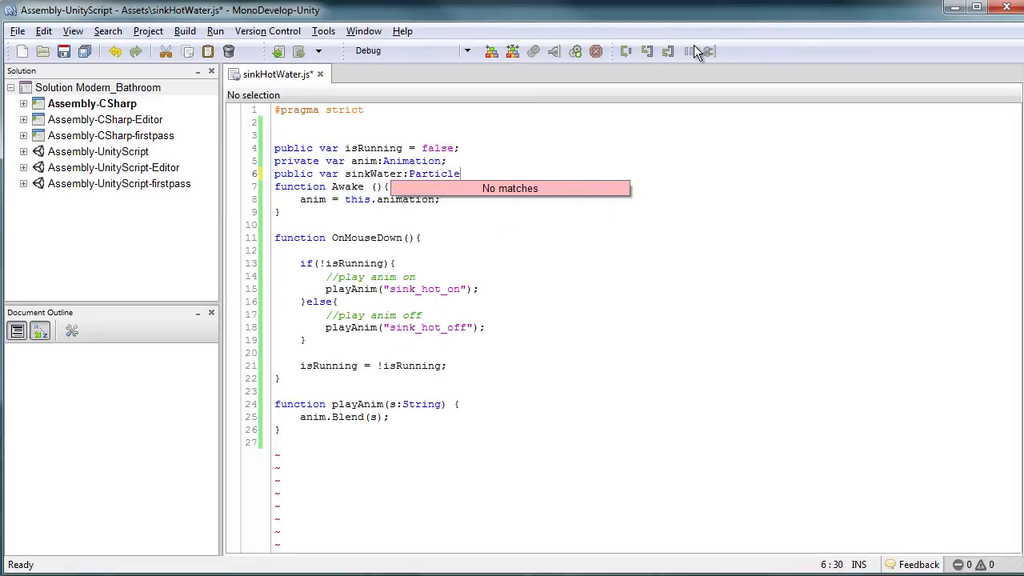
{"action": "type", "text": "System;"}
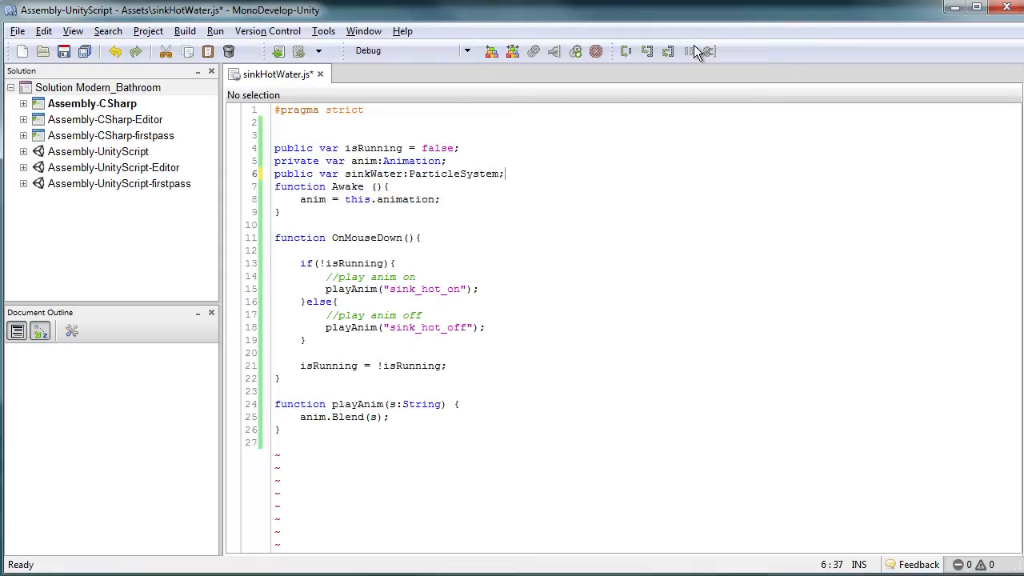
{"action": "key", "text": "ctrl+s"}
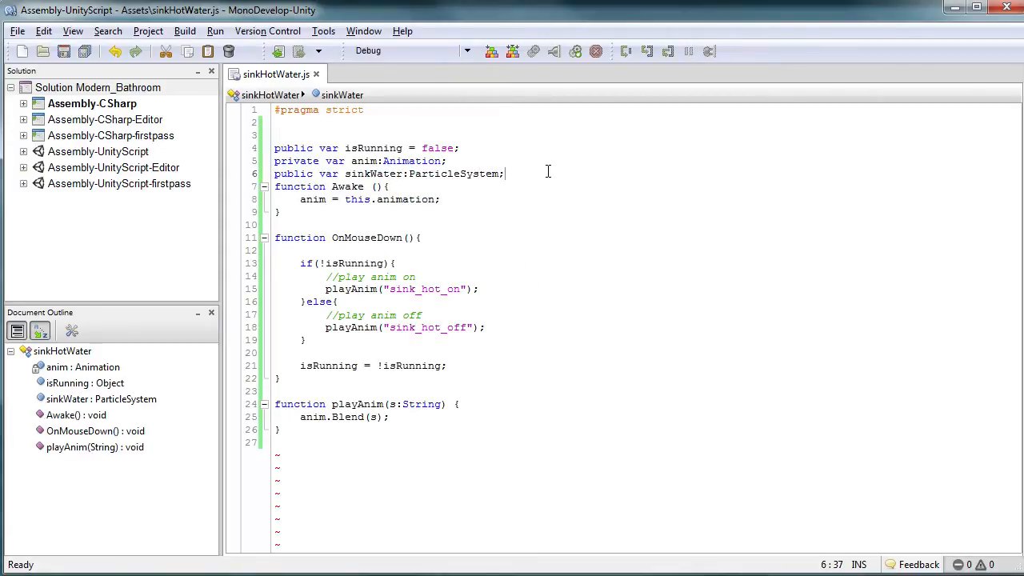
- Add a blank line below the sinkWater declaration and change the variable's access modifier to private
{"action": "key", "text": "Return"}
{"action": "key", "text": "Up"}
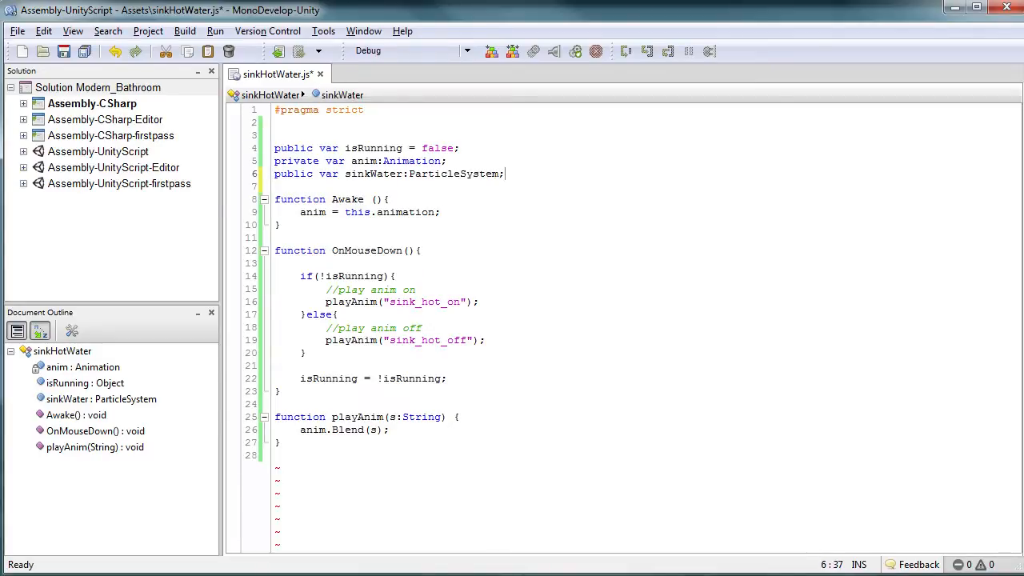
{"action": "left_click_drag", "start_coordinate": [502, 174], "coordinate": [403, 174]}
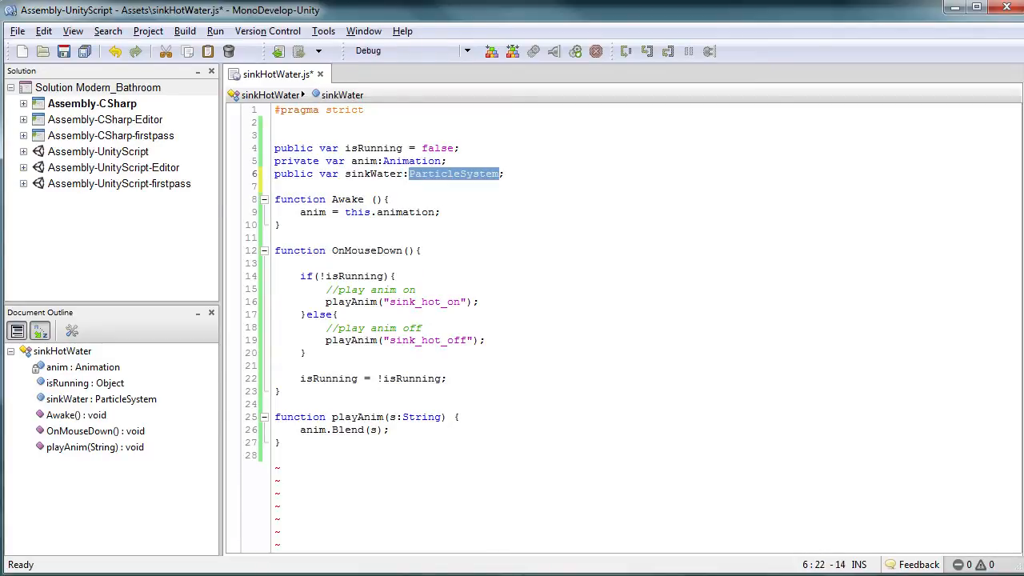
{"action": "key", "text": "Up"}
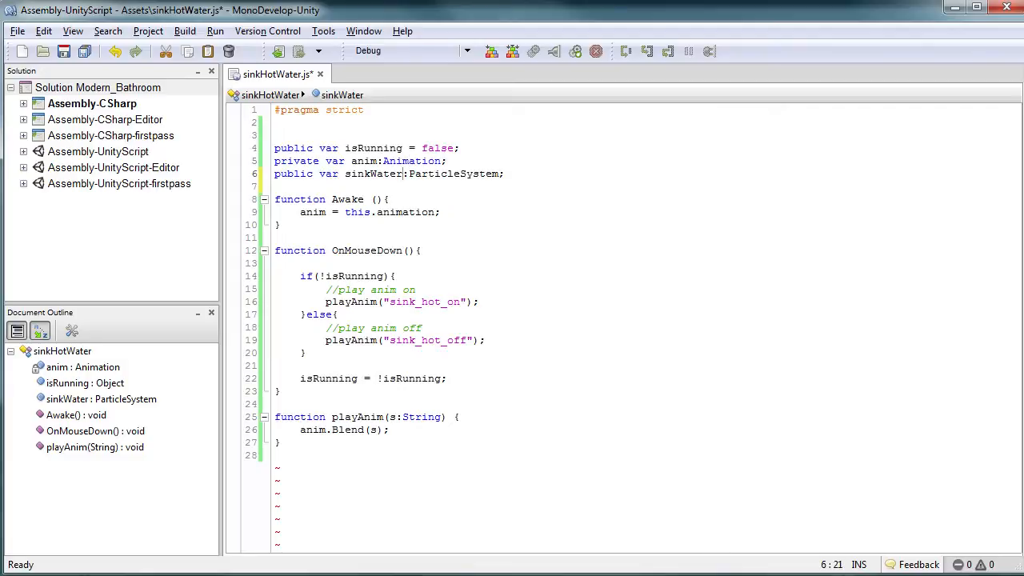
{"action": "left_click_drag", "start_coordinate": [508, 175], "coordinate": [263, 177]}
{"action": "left_click", "coordinate": [302, 172]}
{"action": "double_click", "coordinate": [300, 175]}
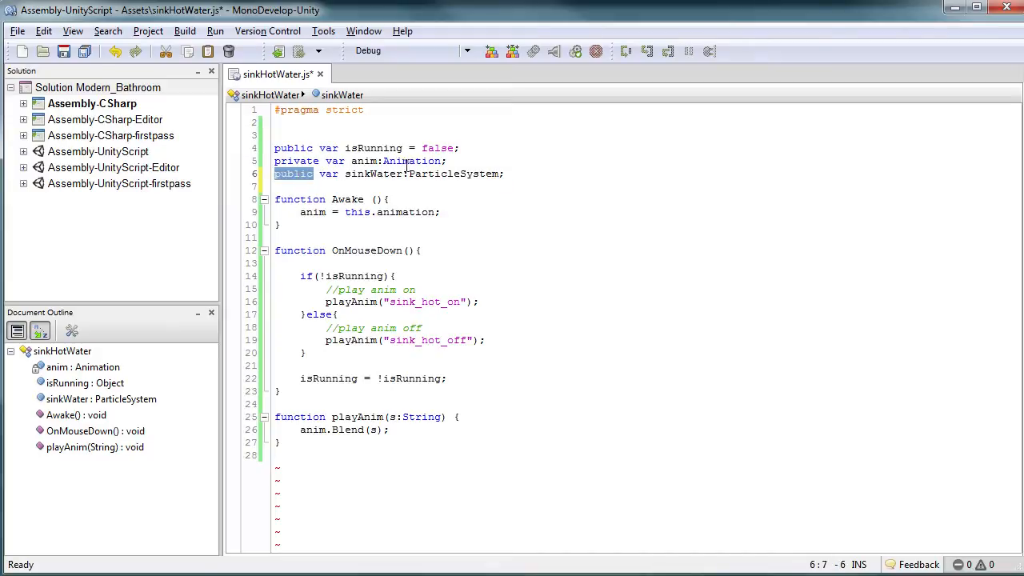
{"action": "type", "text": "private"}
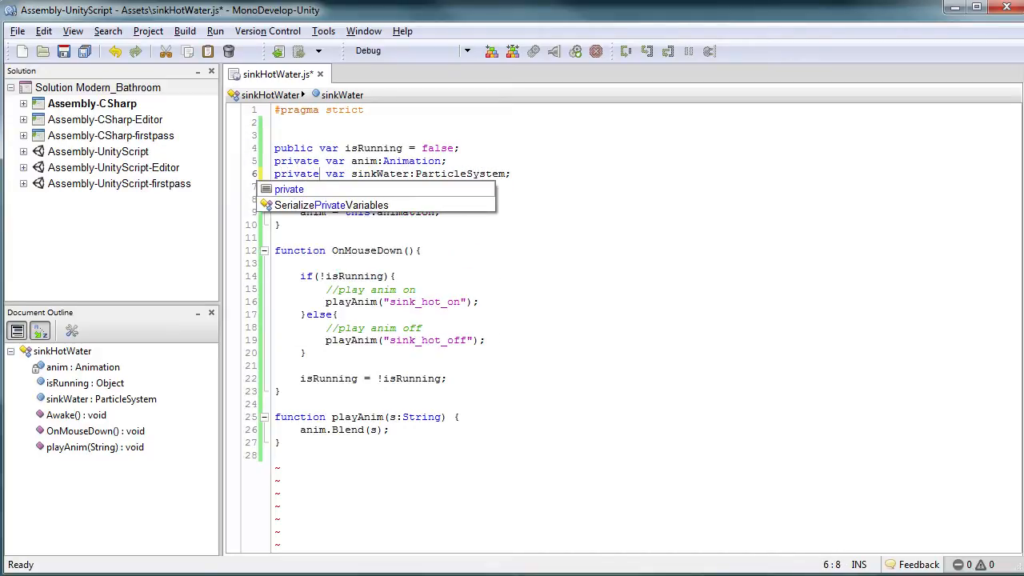
- Declare a public variable sinkWaterObj of type GameObject on the line above the Awake function and save the script
{"action": "left_click", "coordinate": [326, 184]}
{"action": "type", "text": "pu"}
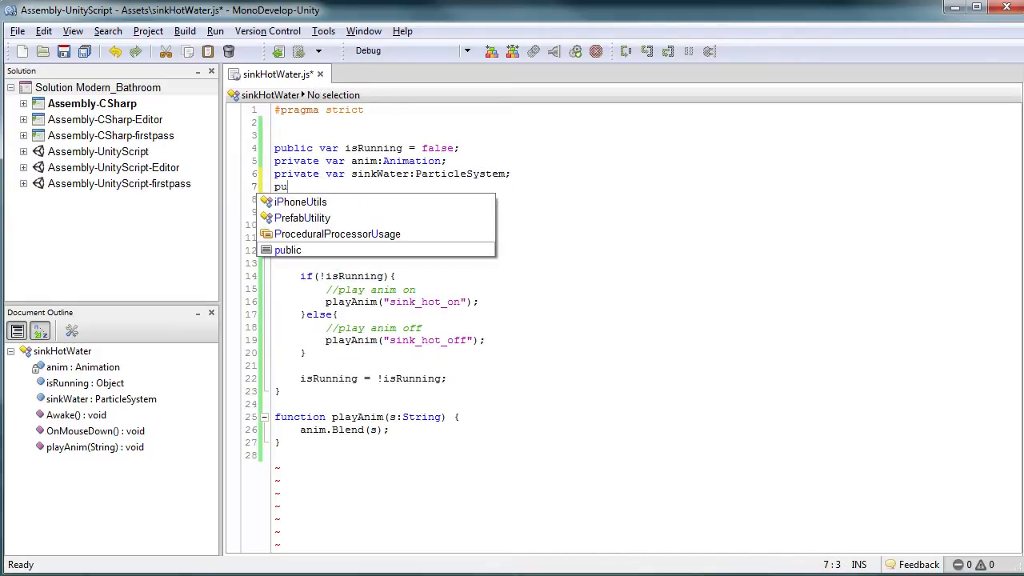
{"action": "type", "text": "blic "}
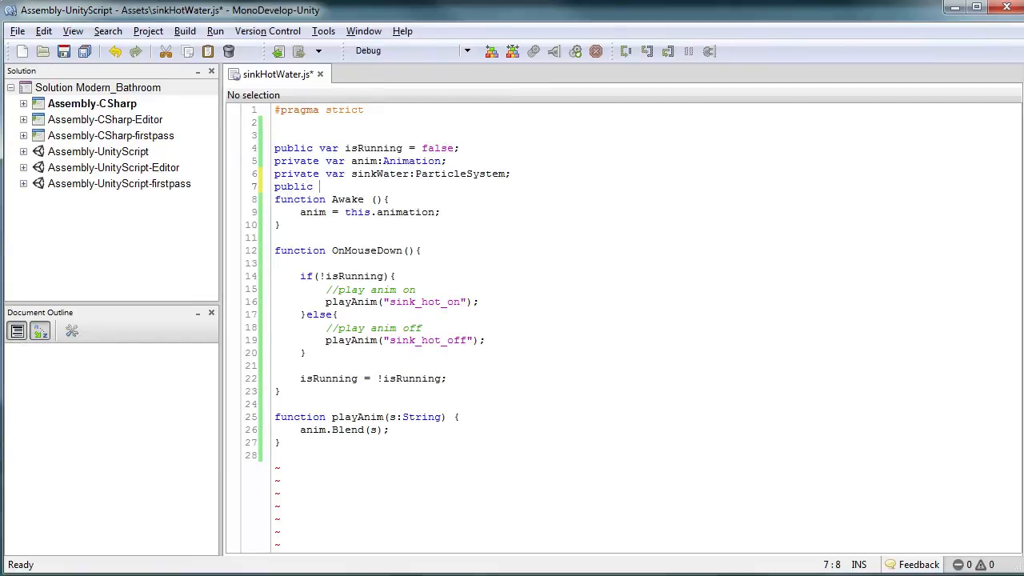
{"action": "type", "text": "var"}
{"action": "type", "text": "sinkWaterOb"}
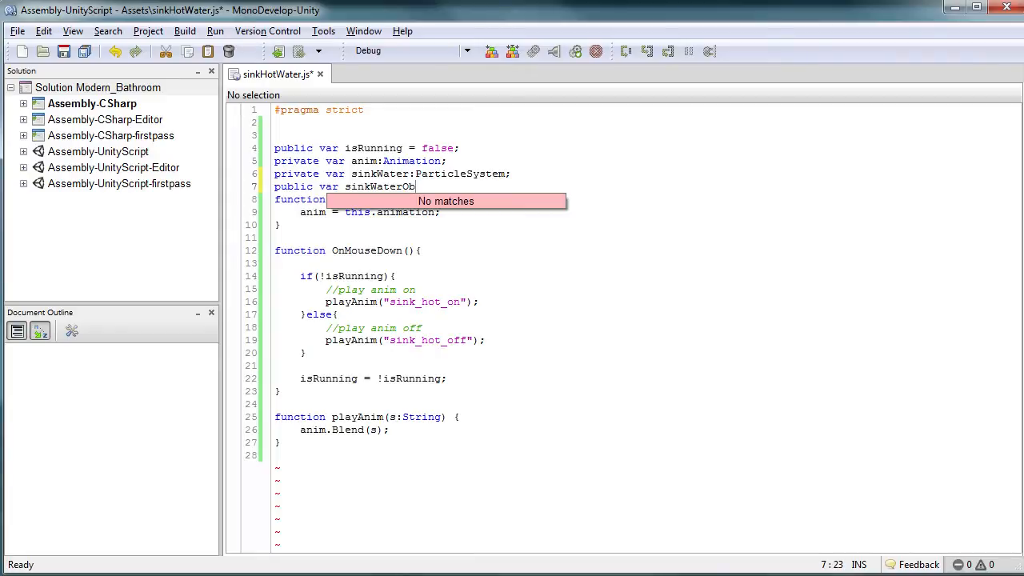
{"action": "type", "text": "j:"}
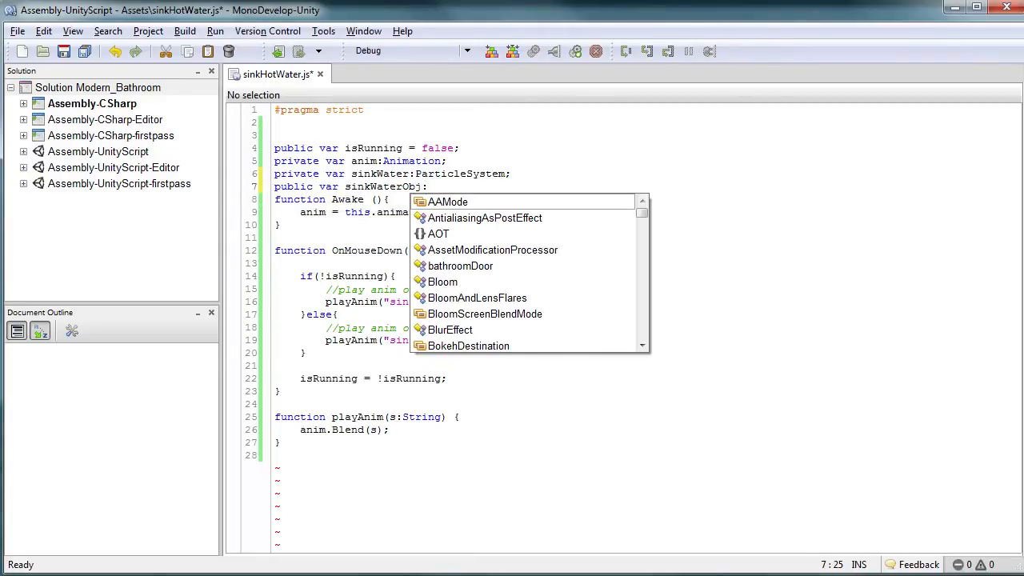
{"action": "type", "text": "GameOb"}
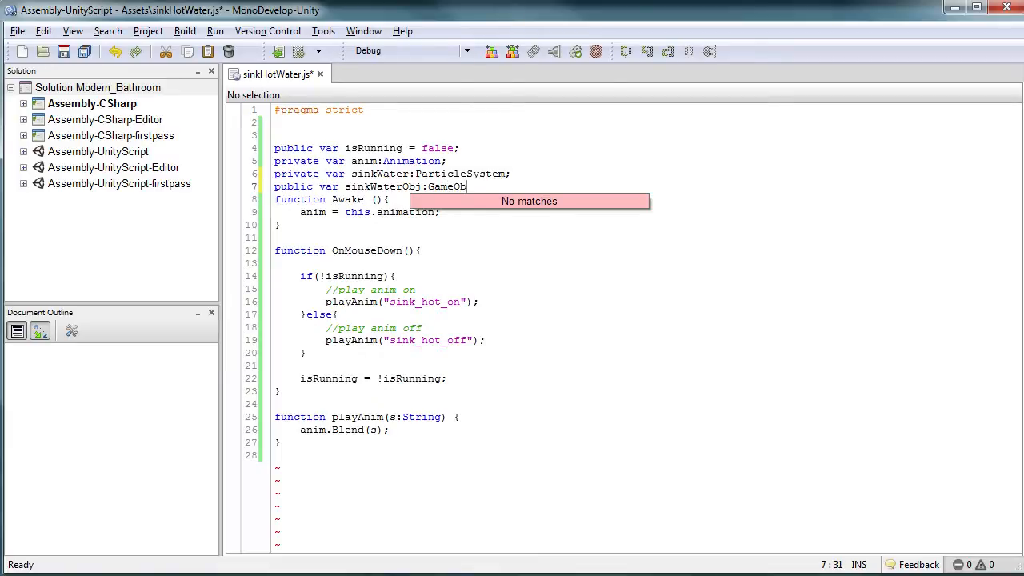
{"action": "type", "text": "ject;"}
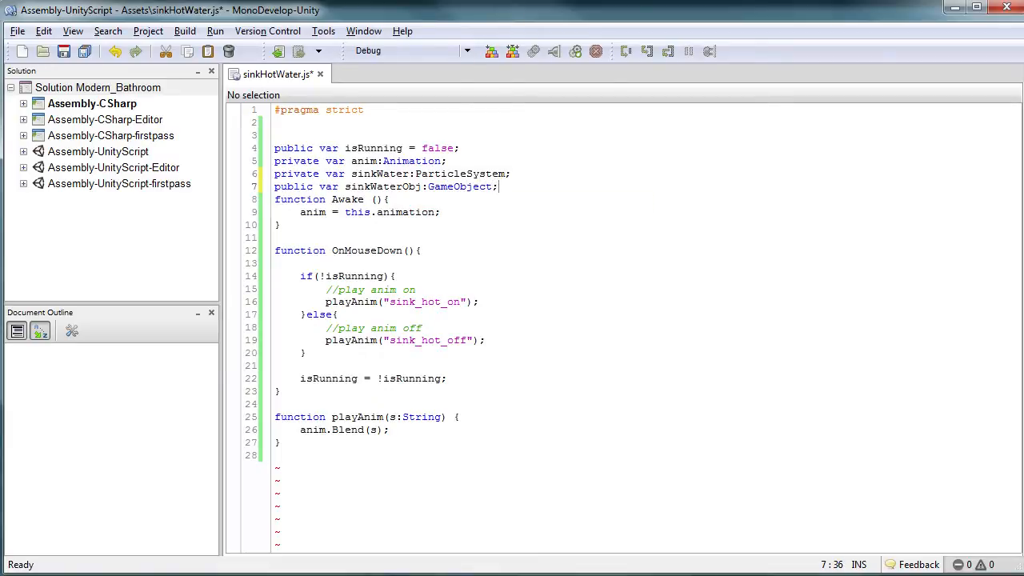
{"action": "double_click", "coordinate": [392, 187]}
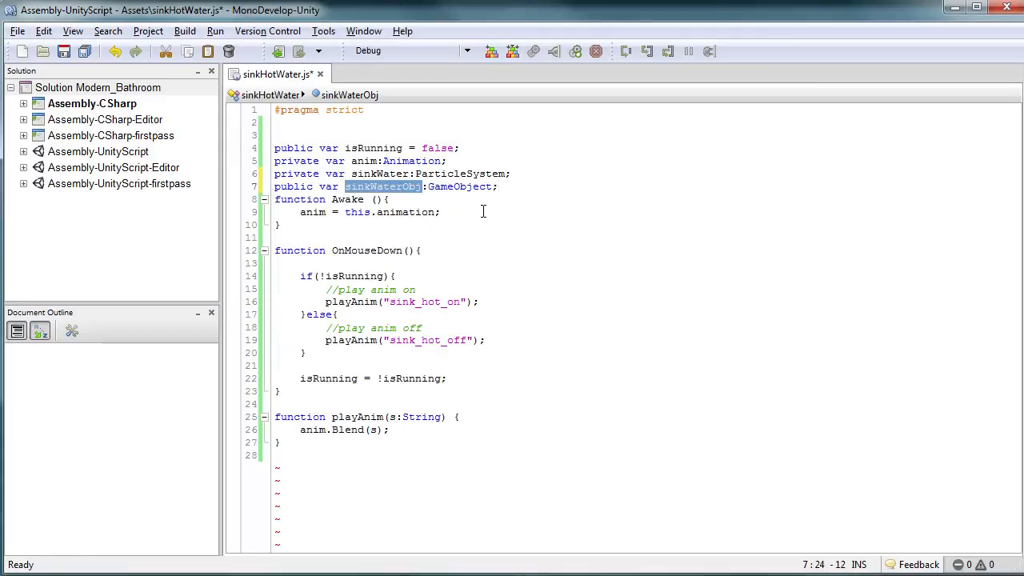
{"action": "left_click", "coordinate": [535, 212]}
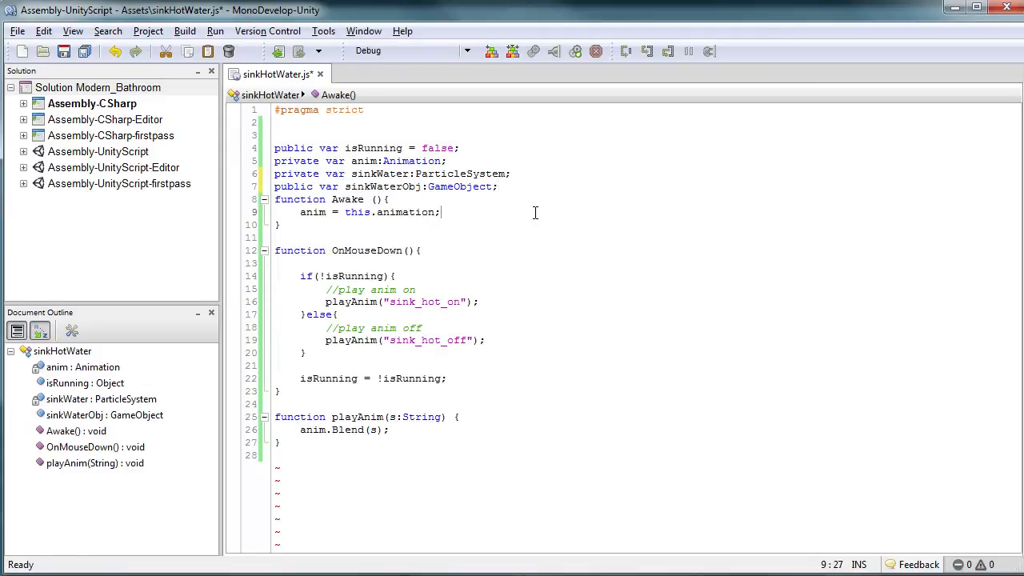
{"action": "key", "text": "ctrl+s"}
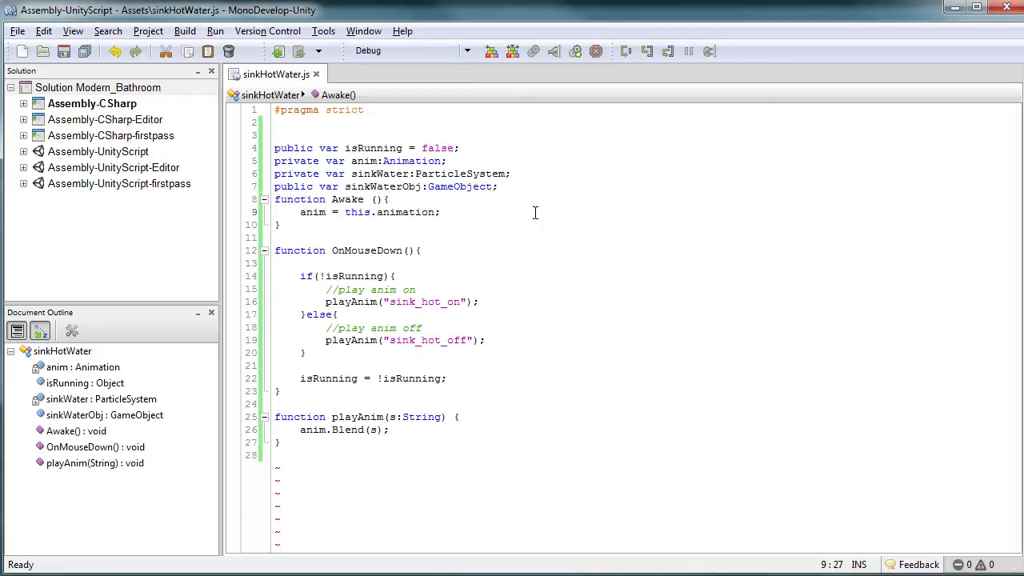
- Switch to Unity and examine the Sink Water Obj slot of the Sink Hot Water script on the red-marked sink handle
{"action": "left_click", "coordinate": [952, 10]}
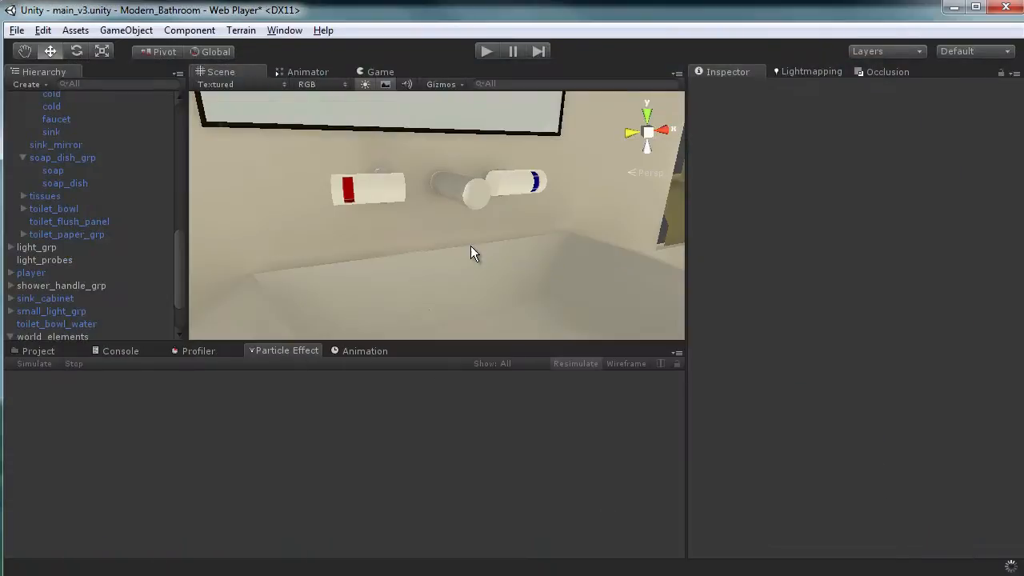
{"action": "left_click", "coordinate": [408, 189]}
{"action": "left_click", "coordinate": [387, 190]}
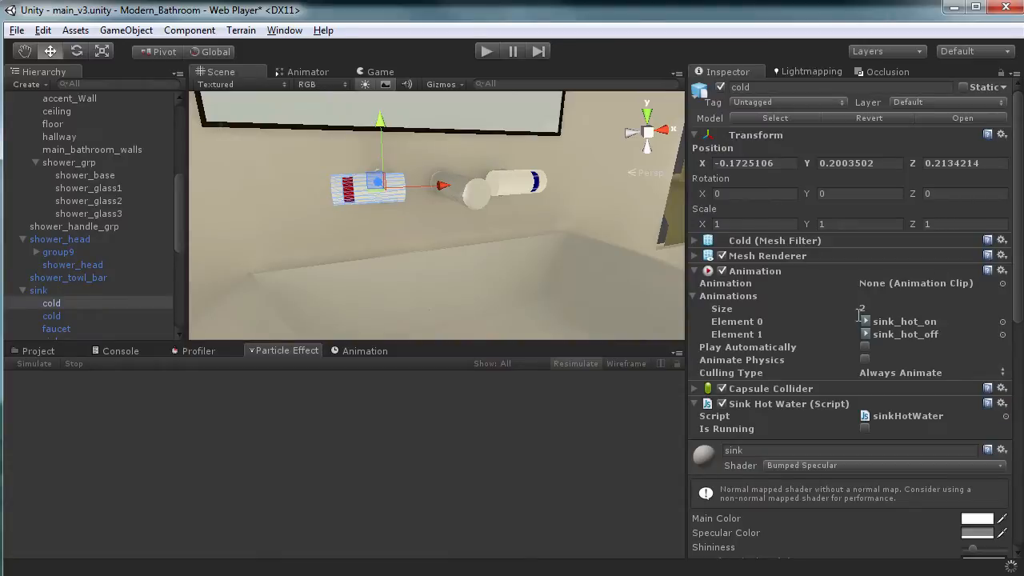
{"action": "left_click", "coordinate": [693, 295]}
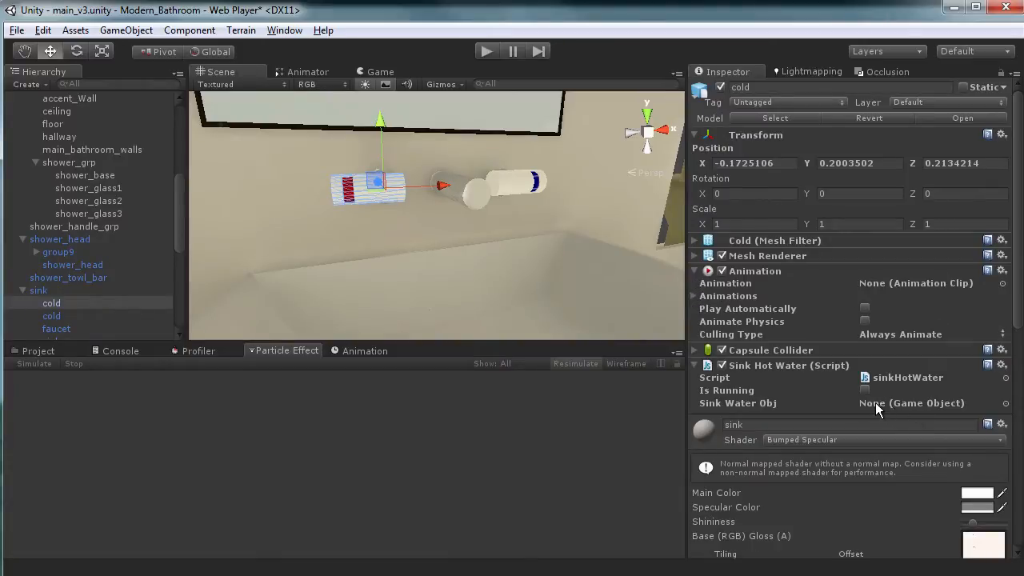
{"action": "left_click", "coordinate": [912, 401]}
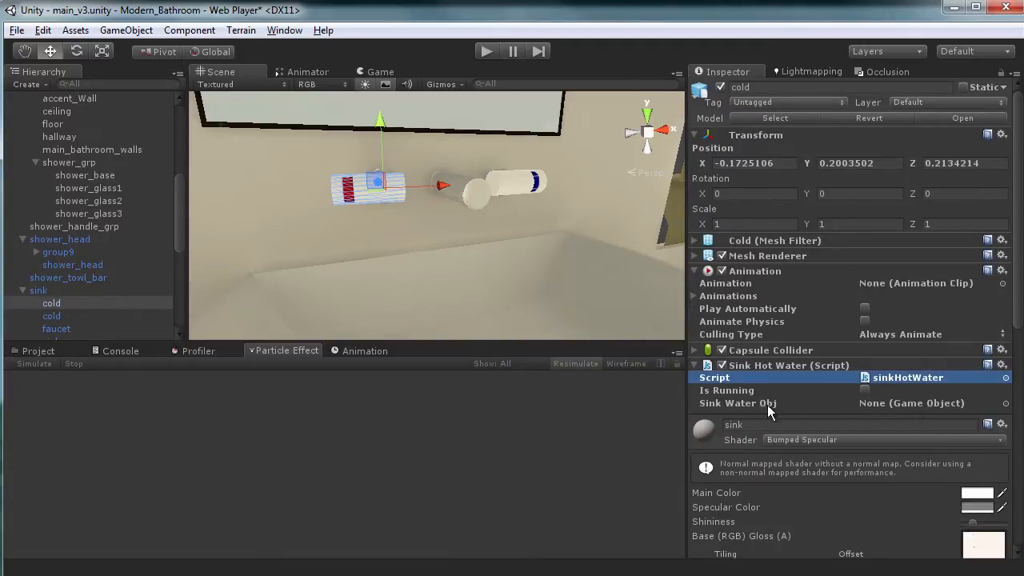
- Create a new particle system and make it a child of world_elements
{"action": "left_click_drag", "start_coordinate": [177, 186], "coordinate": [177, 104]}
{"action": "left_click", "coordinate": [11, 123]}
{"action": "left_click", "coordinate": [40, 122]}
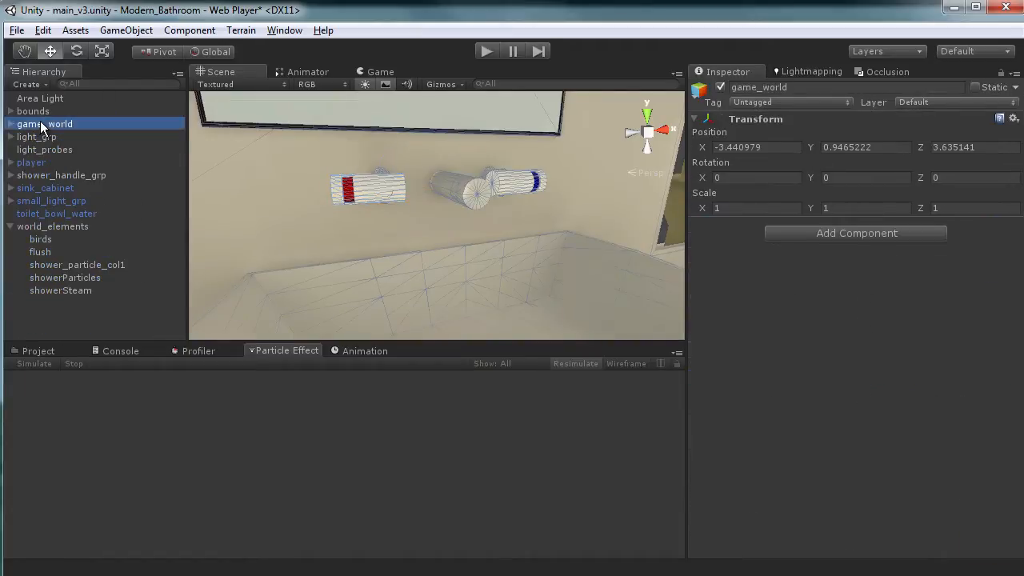
{"action": "left_click", "coordinate": [49, 321]}
{"action": "left_click", "coordinate": [51, 227]}
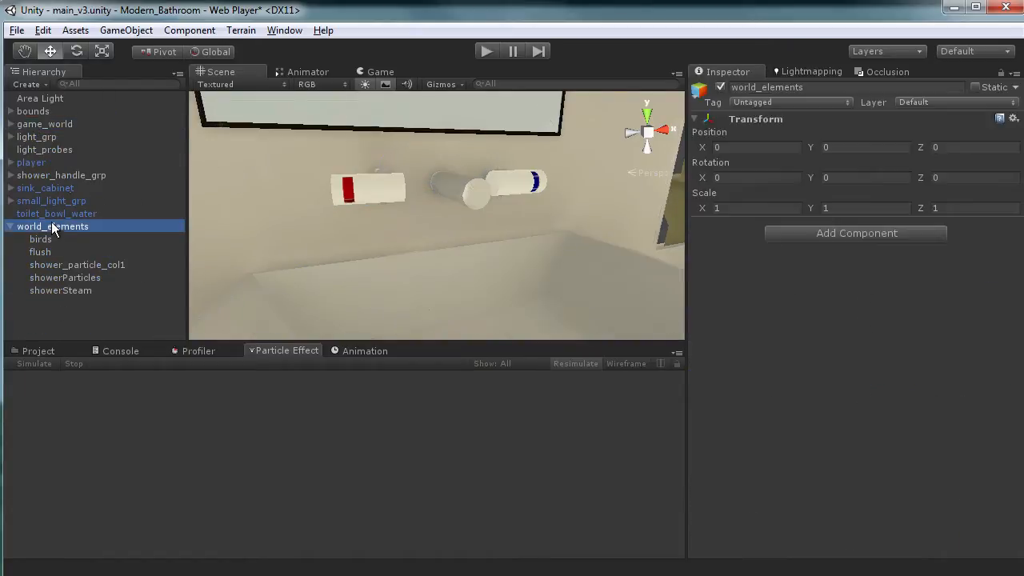
{"action": "left_click", "coordinate": [126, 29]}
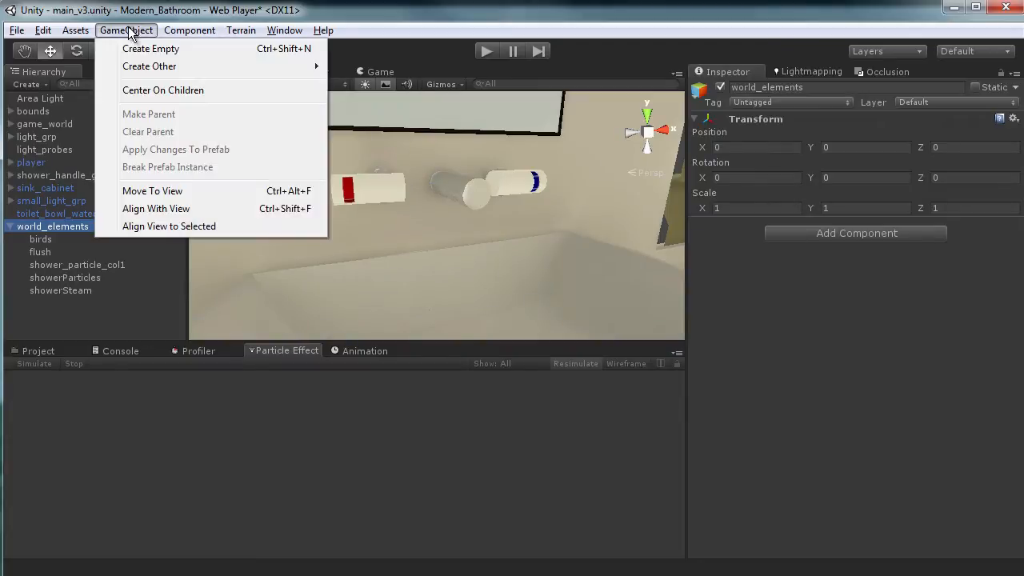
{"action": "mouse_move", "coordinate": [206, 65]}
{"action": "left_click", "coordinate": [376, 67]}
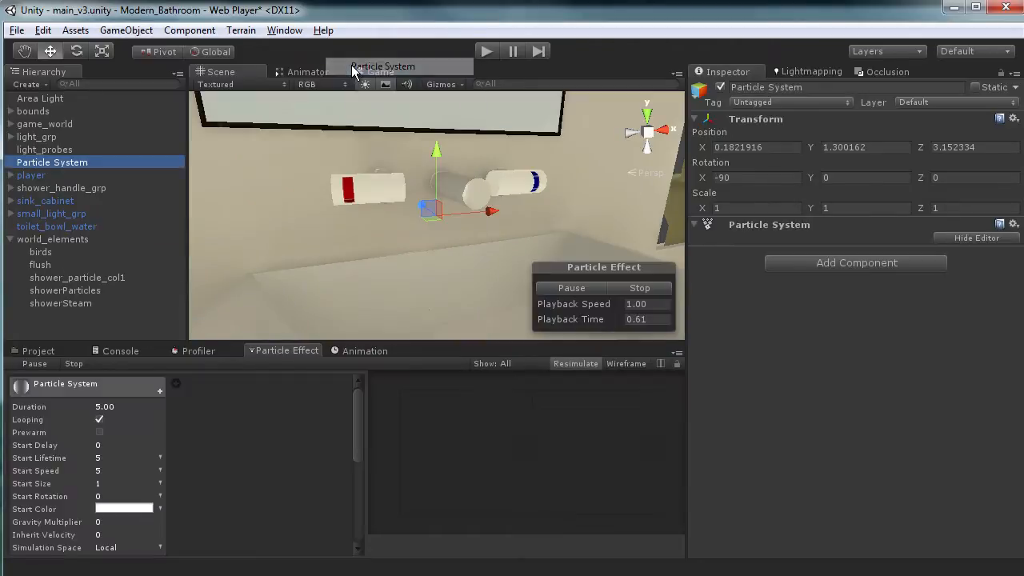
{"action": "left_click_drag", "start_coordinate": [60, 163], "coordinate": [59, 250]}
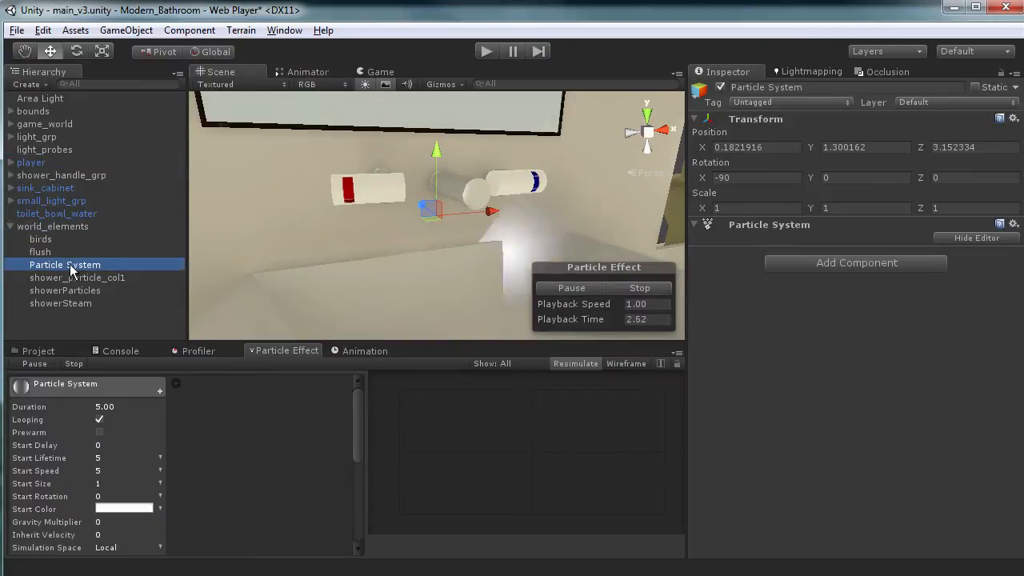
- Rename the new particle system as sinkWater
{"action": "left_click", "coordinate": [810, 87]}
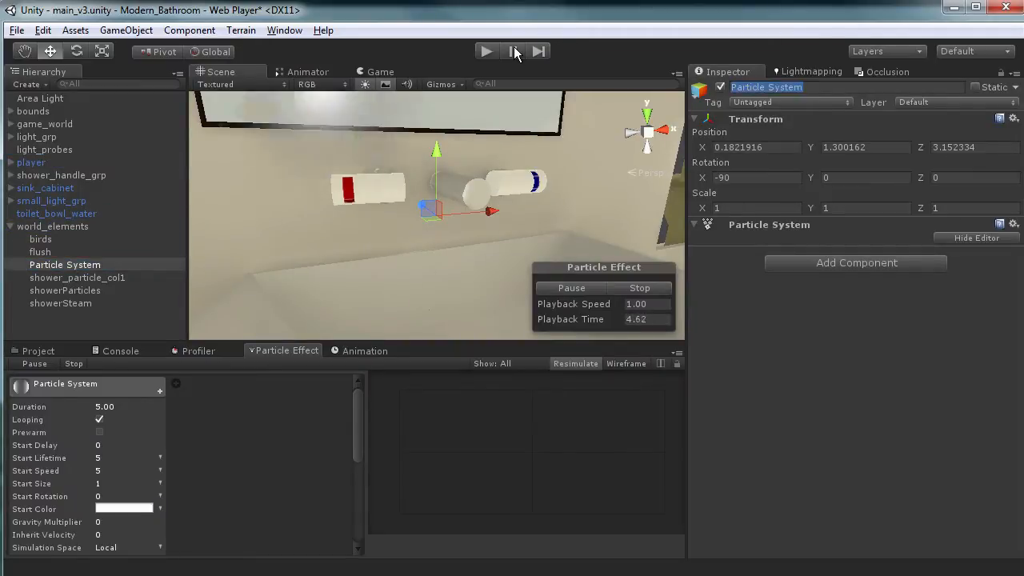
{"action": "type", "text": "sink_water"}
{"action": "key", "text": "BackSpace"}
{"action": "key", "text": "BackSpace"}
{"action": "key", "text": "BackSpace"}
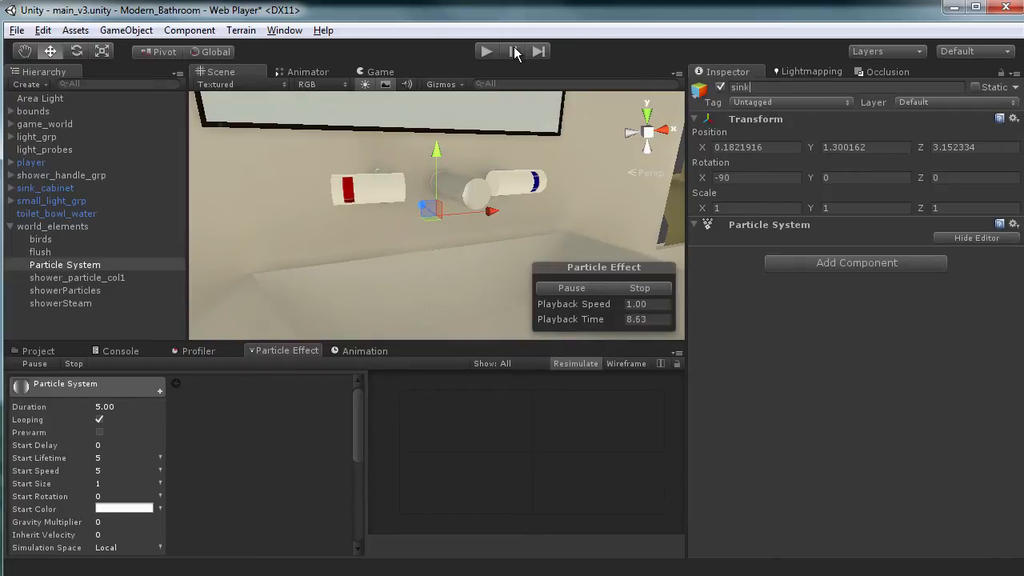
{"action": "type", "text": "Water"}
{"action": "key", "text": "Return"}
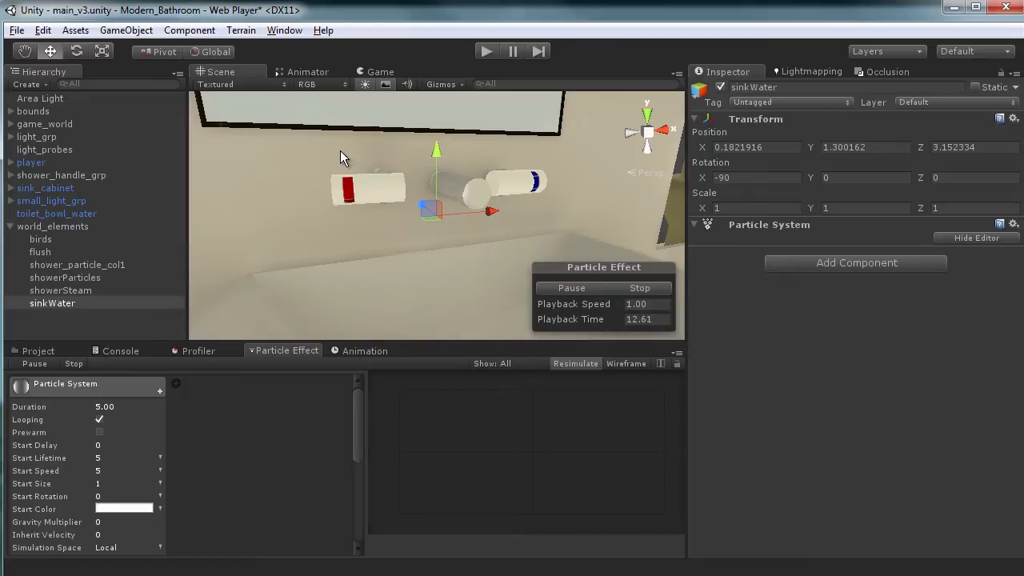
- Set the X rotation of sinkWater to 0
{"action": "scroll", "coordinate": [480, 151], "scroll_direction": "down", "scroll_amount": 5}
{"action": "scroll", "coordinate": [456, 184], "scroll_direction": "down", "scroll_amount": 5}
{"action": "scroll", "coordinate": [455, 185], "scroll_direction": "up", "scroll_amount": 8}
{"action": "scroll", "coordinate": [446, 200], "scroll_direction": "up", "scroll_amount": 5}
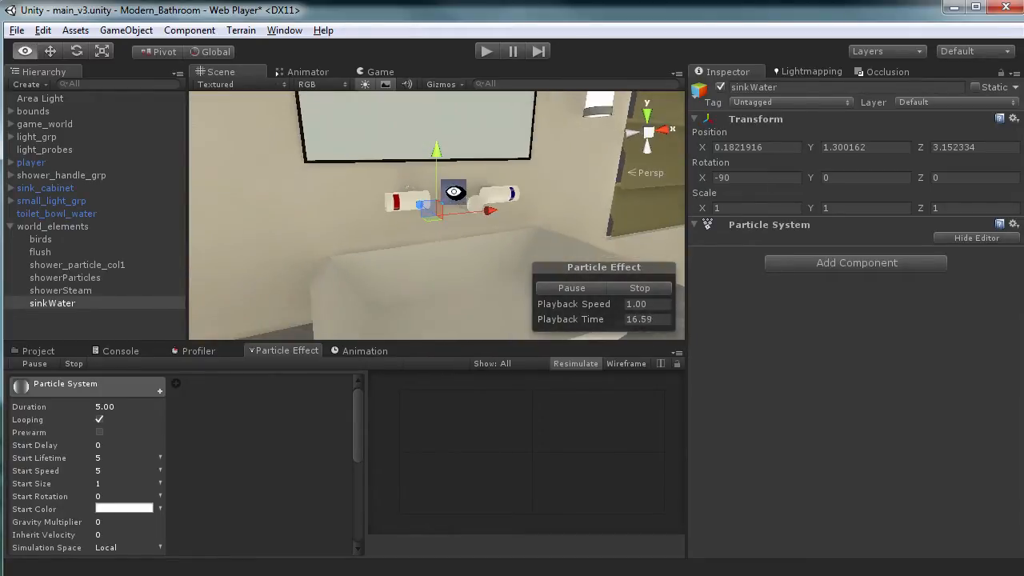
{"action": "left_click", "coordinate": [756, 177]}
{"action": "type", "text": "0"}
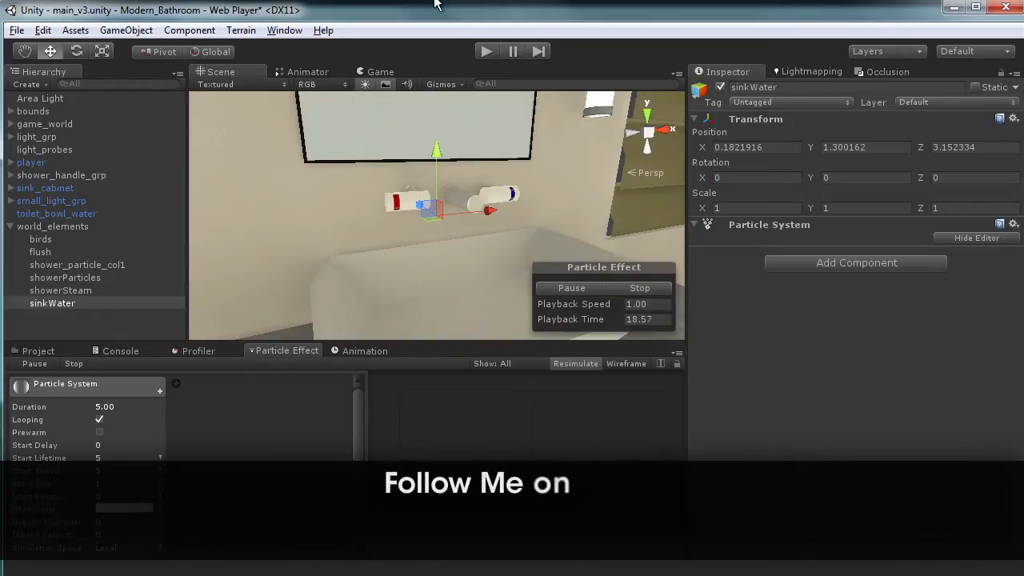
- Set the X rotation of sinkWater to 90 and move it along Z to about 2.2, near the sink
{"action": "scroll", "coordinate": [438, 176], "scroll_direction": "down", "scroll_amount": 5}
{"action": "left_click_drag", "start_coordinate": [439, 176], "coordinate": [784, 169], "text": "alt"}
{"action": "left_click", "coordinate": [780, 177]}
{"action": "type", "text": "90"}
{"action": "left_click_drag", "start_coordinate": [482, 225], "coordinate": [458, 214], "text": "alt"}
{"action": "scroll", "coordinate": [384, 227], "scroll_direction": "up", "scroll_amount": 2}
{"action": "scroll", "coordinate": [383, 228], "scroll_direction": "up", "scroll_amount": 2}
{"action": "left_click_drag", "start_coordinate": [383, 227], "coordinate": [449, 215], "text": "alt"}
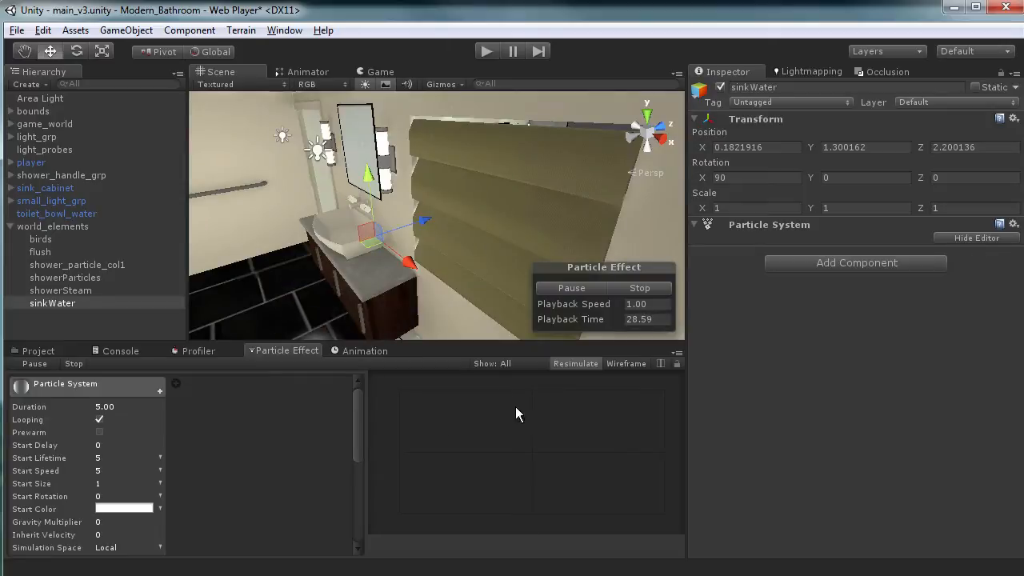
- Replace the separate particle editor with the project assets so that sinkWater's particle settings are editable in the Inspector
{"action": "left_click", "coordinate": [693, 224]}
{"action": "left_click", "coordinate": [693, 224]}
{"action": "left_click", "coordinate": [807, 224]}
{"action": "left_click", "coordinate": [807, 223]}
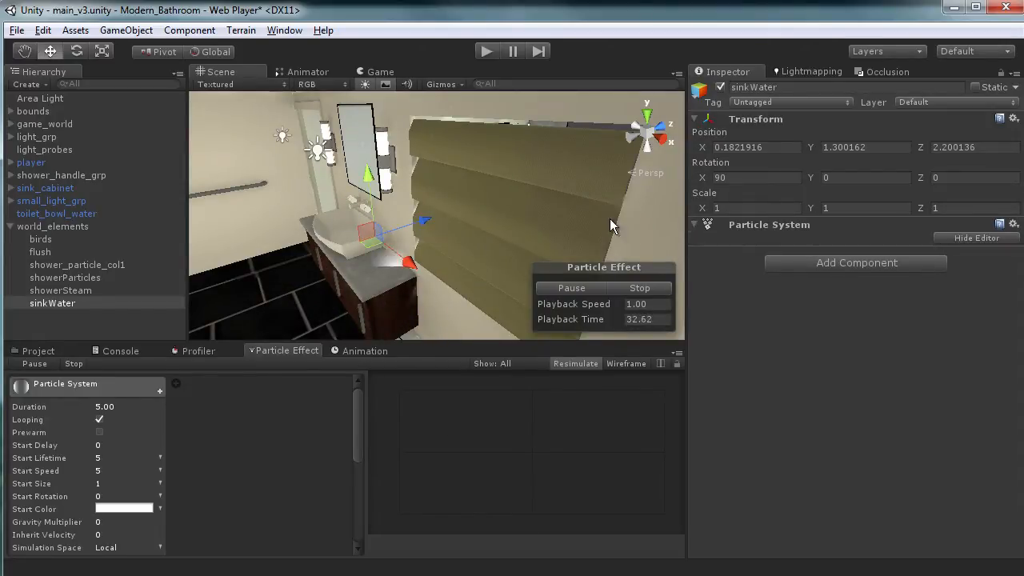
{"action": "left_click", "coordinate": [33, 356]}
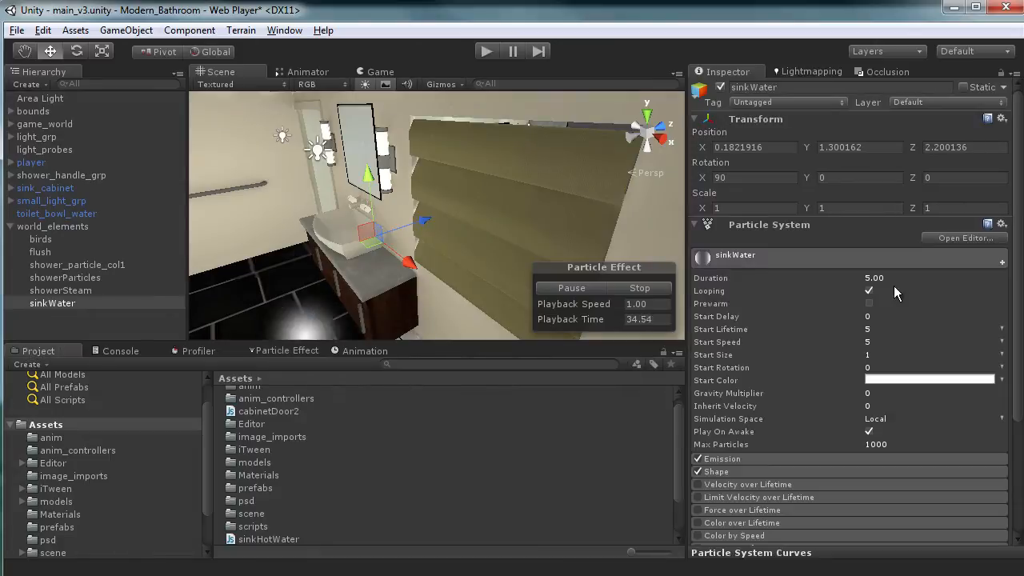
- Show sinkWater's settings in the particle editor and adjust the widths of the surrounding panels
{"action": "left_click_drag", "start_coordinate": [686, 376], "coordinate": [616, 376]}
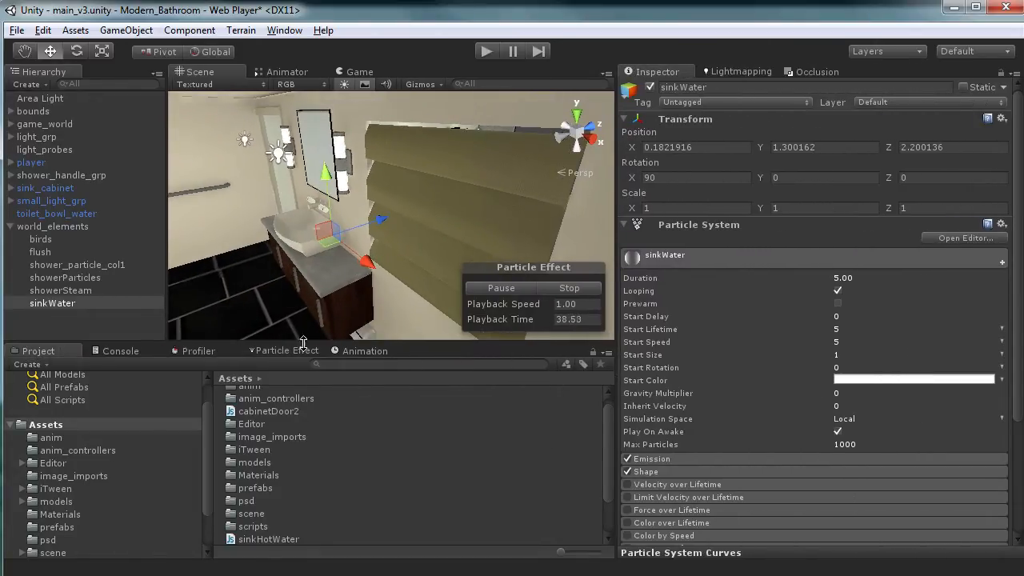
{"action": "left_click", "coordinate": [279, 352]}
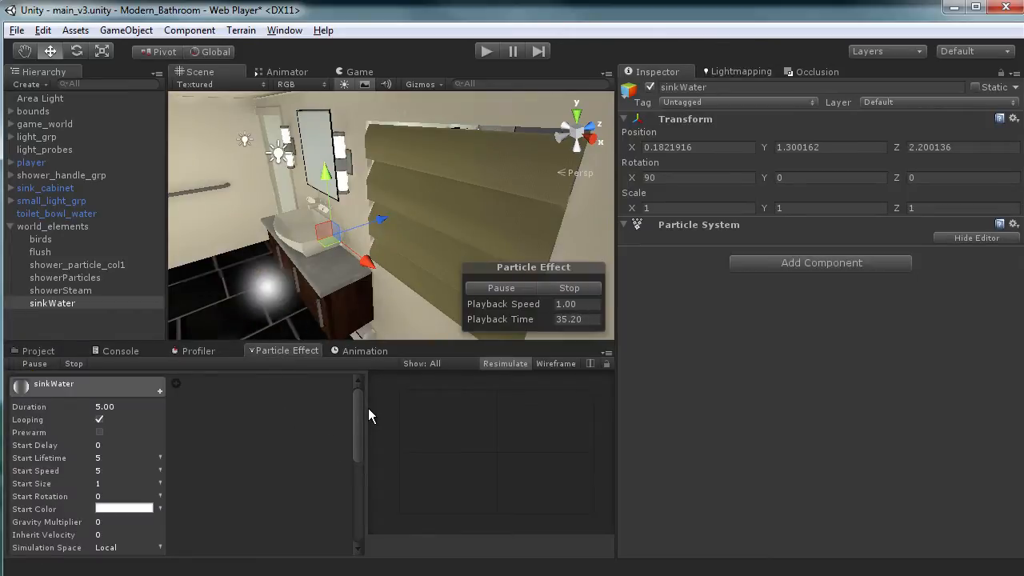
{"action": "mouse_move", "coordinate": [357, 409]}
{"action": "left_mouse_down"}
{"action": "mouse_move", "coordinate": [298, 409]}
{"action": "mouse_move", "coordinate": [358, 409]}
{"action": "left_mouse_up"}
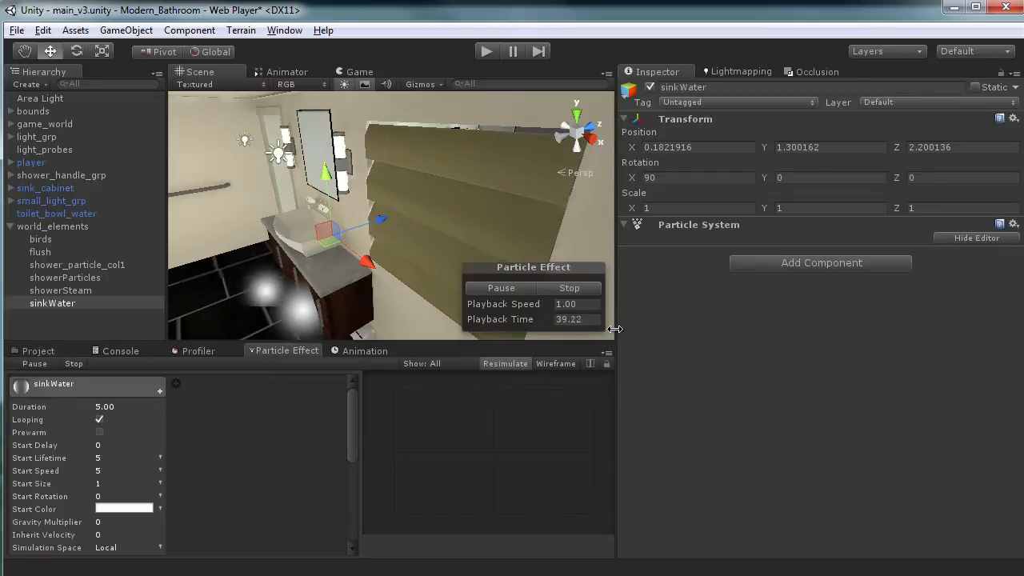
{"action": "left_click_drag", "start_coordinate": [618, 327], "coordinate": [681, 326]}
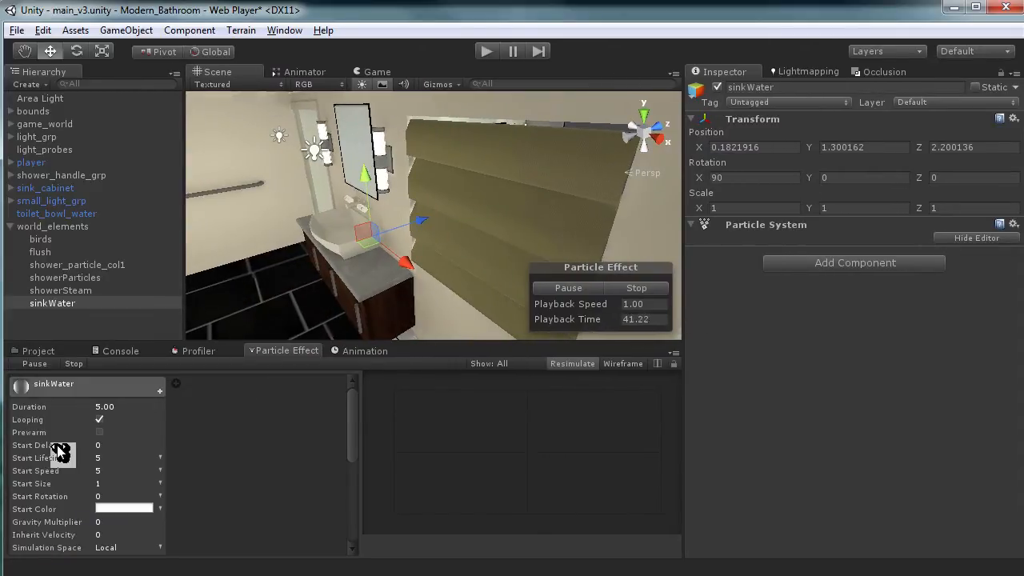
- Enable Size over Lifetime for sinkWater and show its size curve for editing
{"action": "scroll", "coordinate": [240, 486], "scroll_direction": "down", "scroll_amount": 5}
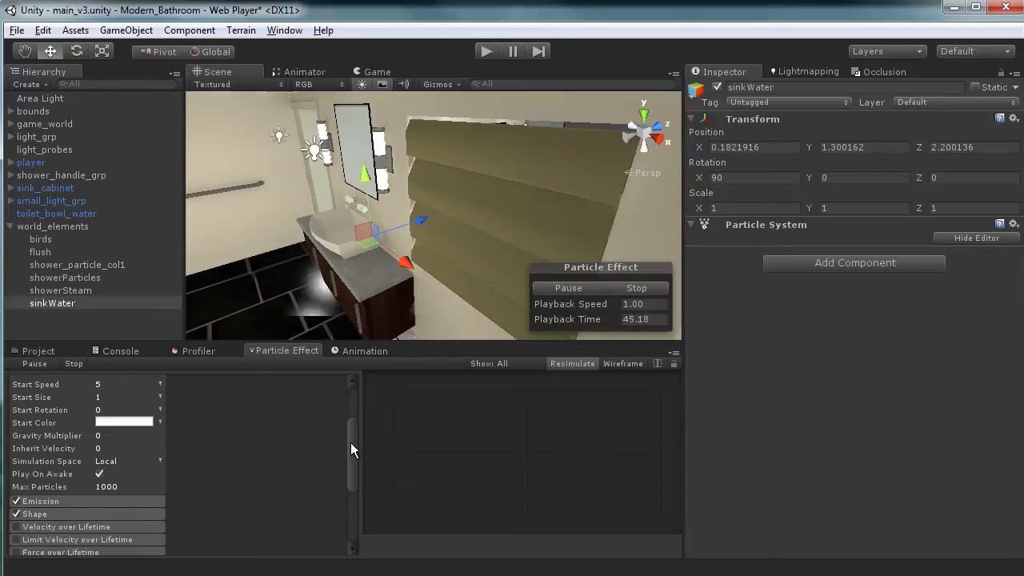
{"action": "left_click_drag", "start_coordinate": [350, 443], "coordinate": [355, 482]}
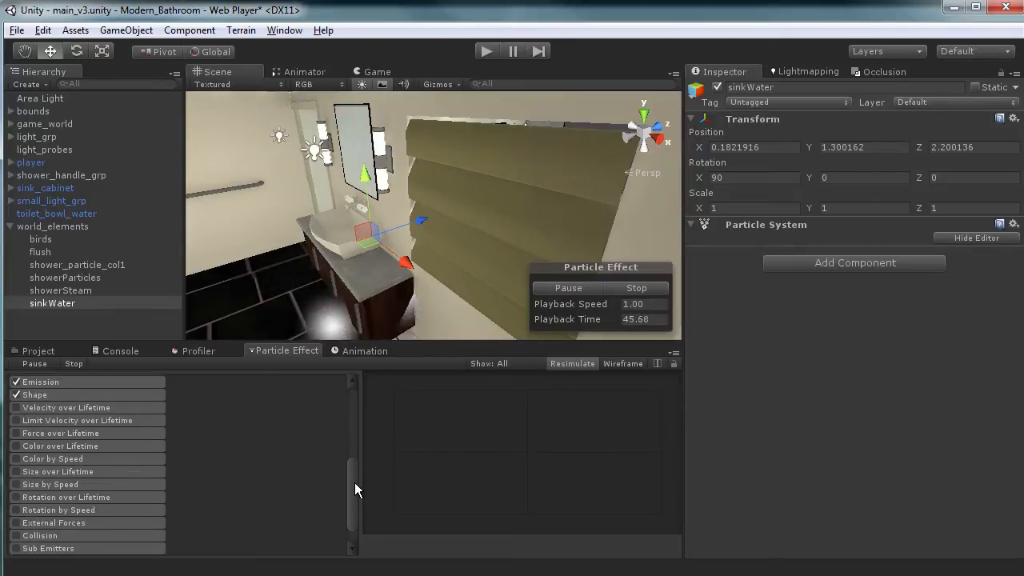
{"action": "left_click", "coordinate": [48, 471]}
{"action": "left_click", "coordinate": [17, 473]}
{"action": "left_click", "coordinate": [132, 486]}
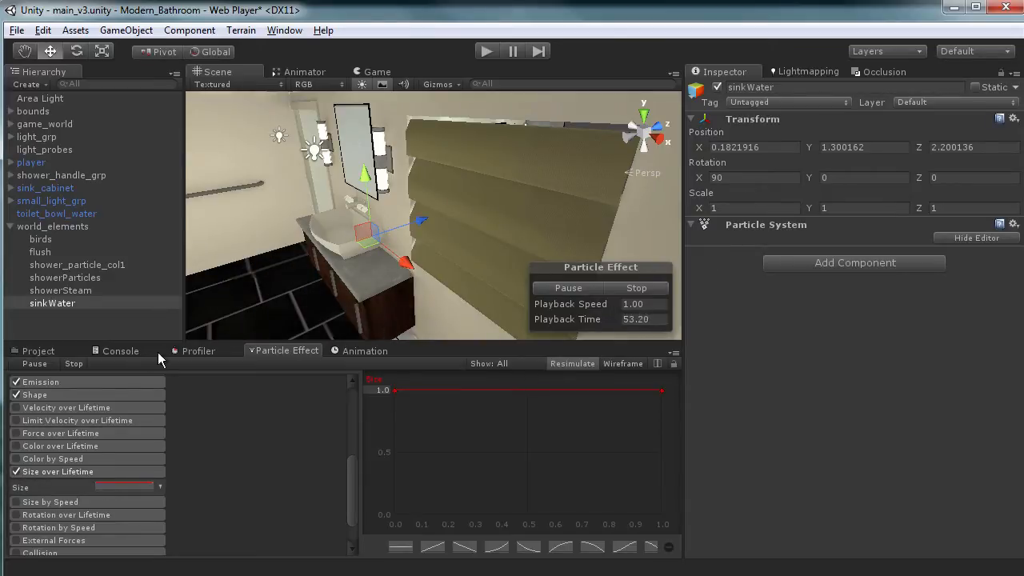
- Try to open sinkWater's Size over Lifetime curve from the Inspector with the project assets shown
{"action": "left_click", "coordinate": [38, 350]}
{"action": "scroll", "coordinate": [846, 400], "scroll_direction": "down", "scroll_amount": 3}
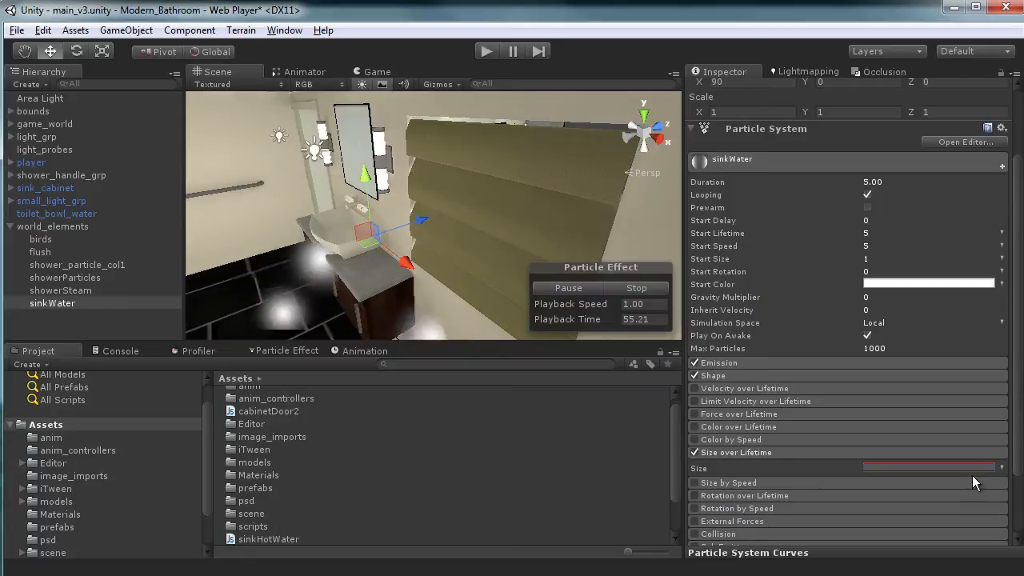
{"action": "left_click", "coordinate": [984, 453]}
{"action": "left_click", "coordinate": [984, 458]}
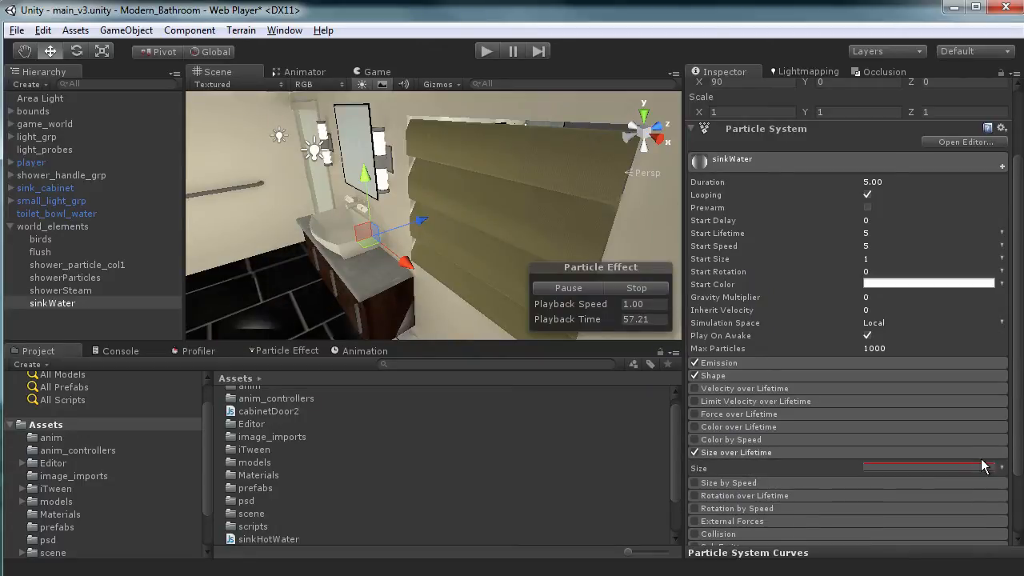
{"action": "left_click", "coordinate": [980, 467]}
{"action": "left_click", "coordinate": [979, 466]}
{"action": "left_click", "coordinate": [976, 464]}
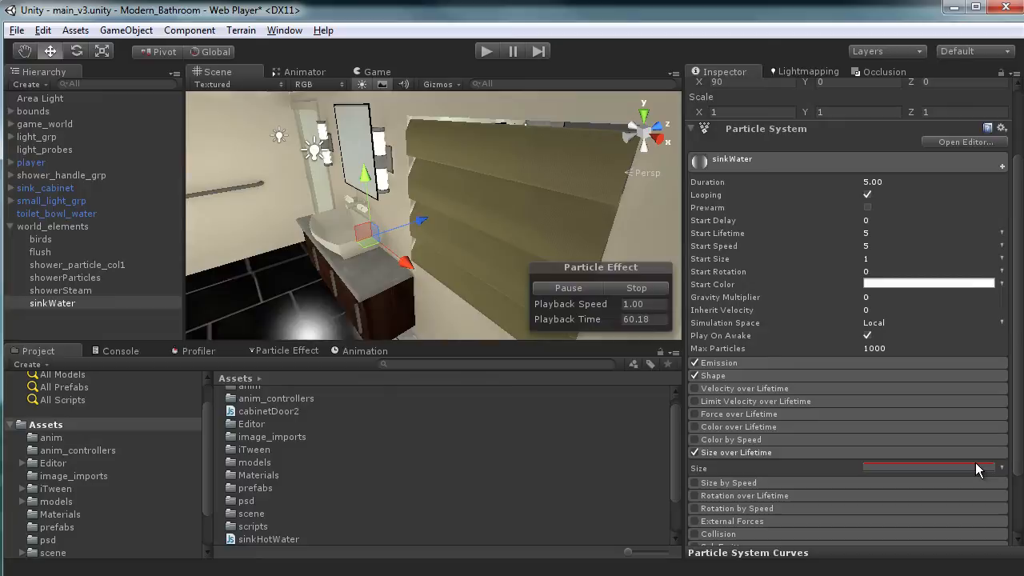
- Lower the start of sinkWater's size curve to about 0.25 in the particle editor and disable Size over Lifetime
{"action": "left_click", "coordinate": [287, 351]}
{"action": "left_click_drag", "start_coordinate": [394, 390], "coordinate": [396, 483]}
{"action": "left_click_drag", "start_coordinate": [304, 258], "coordinate": [432, 287], "text": "alt"}
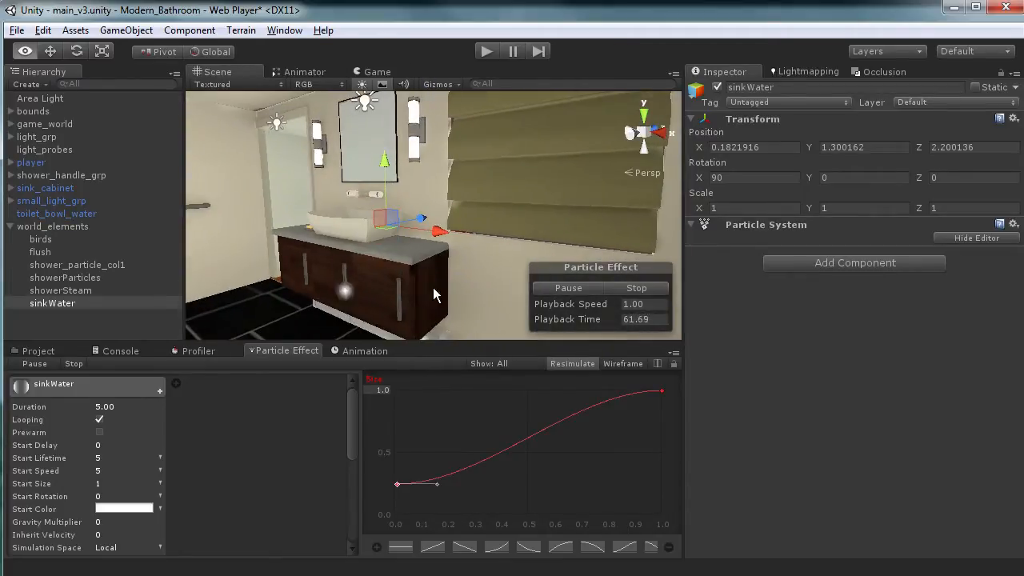
{"action": "left_click_drag", "start_coordinate": [345, 418], "coordinate": [352, 505]}
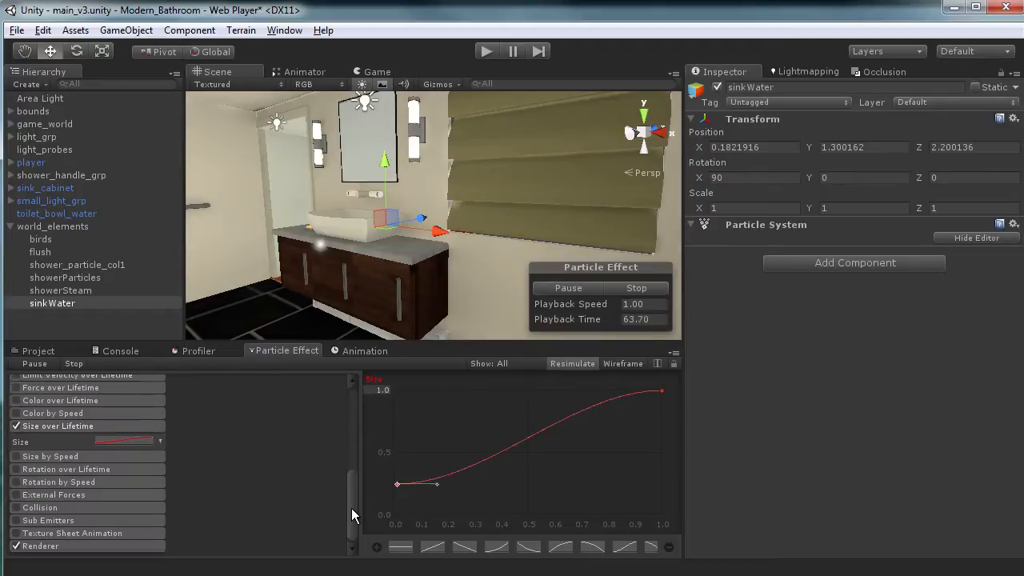
{"action": "left_click", "coordinate": [17, 428]}
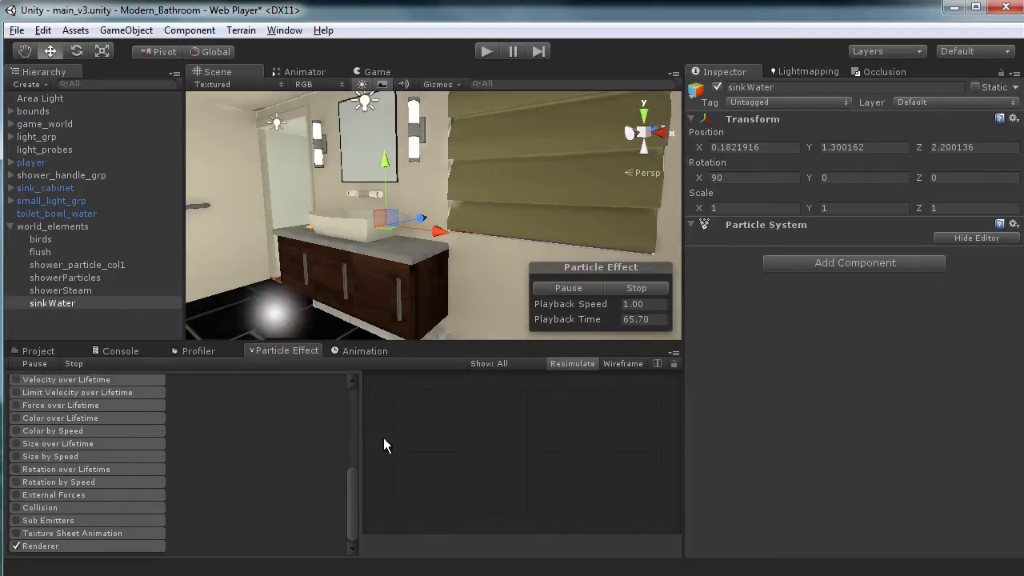
- Set sinkWater's Max Particles to 2000
{"action": "left_click_drag", "start_coordinate": [354, 480], "coordinate": [342, 372]}
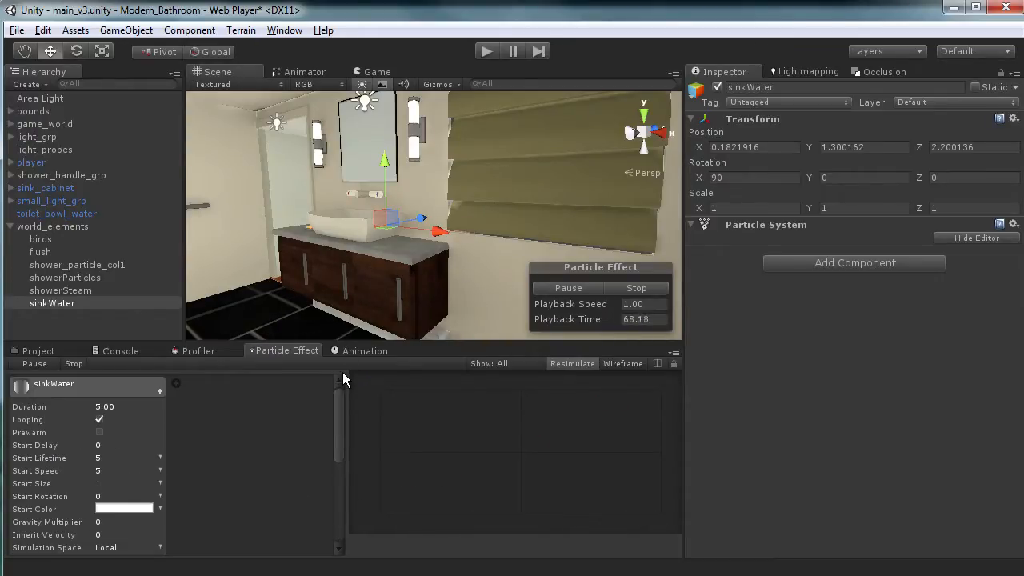
{"action": "left_click", "coordinate": [112, 406]}
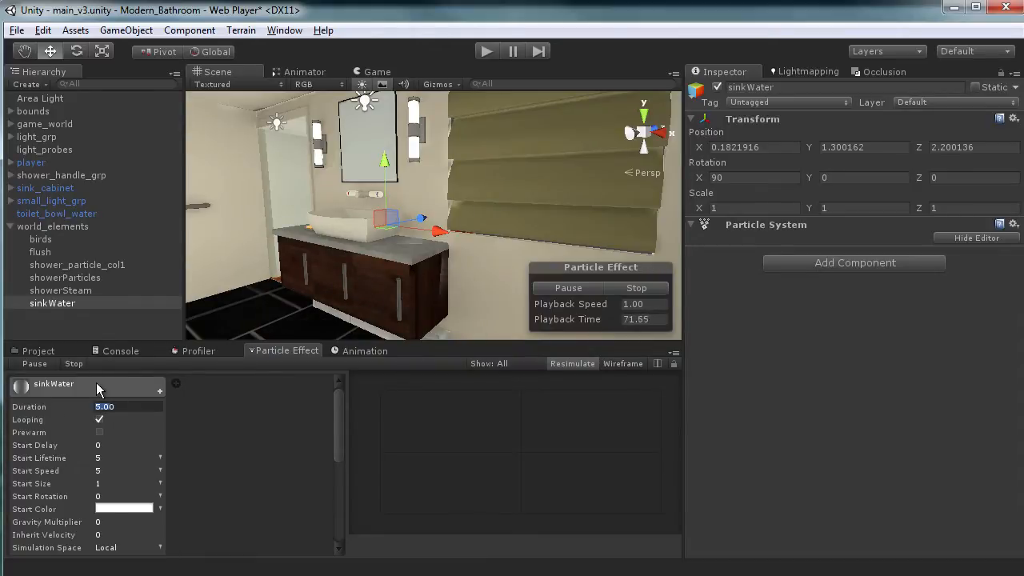
{"action": "left_click_drag", "start_coordinate": [338, 408], "coordinate": [337, 436]}
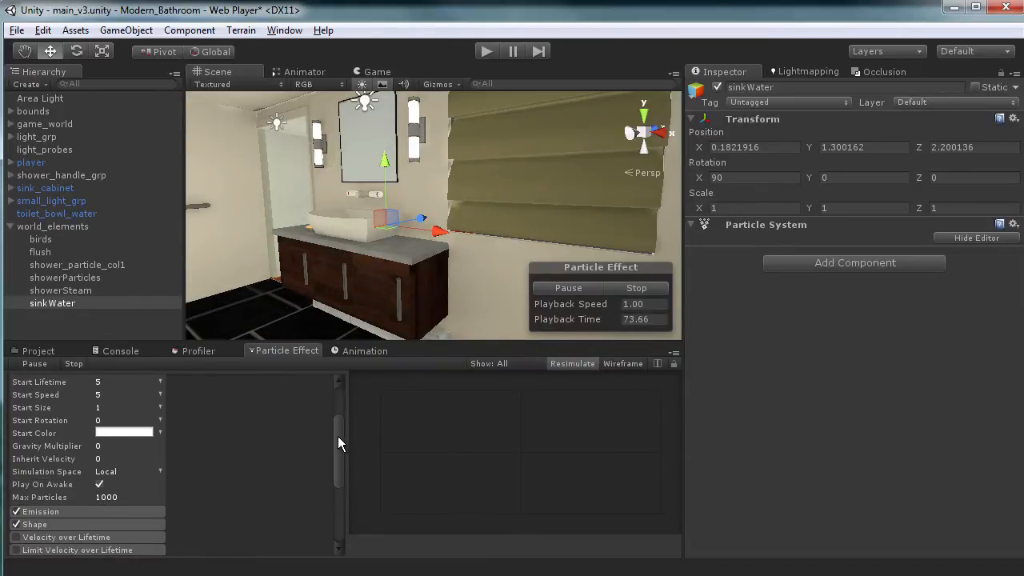
{"action": "left_click", "coordinate": [106, 497]}
{"action": "key", "text": "BackSpace"}
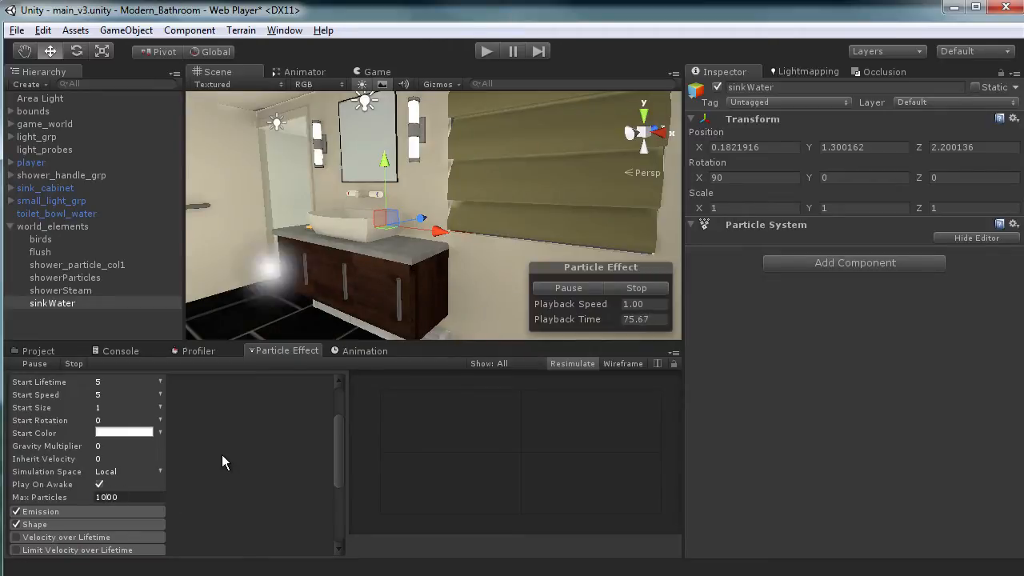
{"action": "type", "text": "2"}
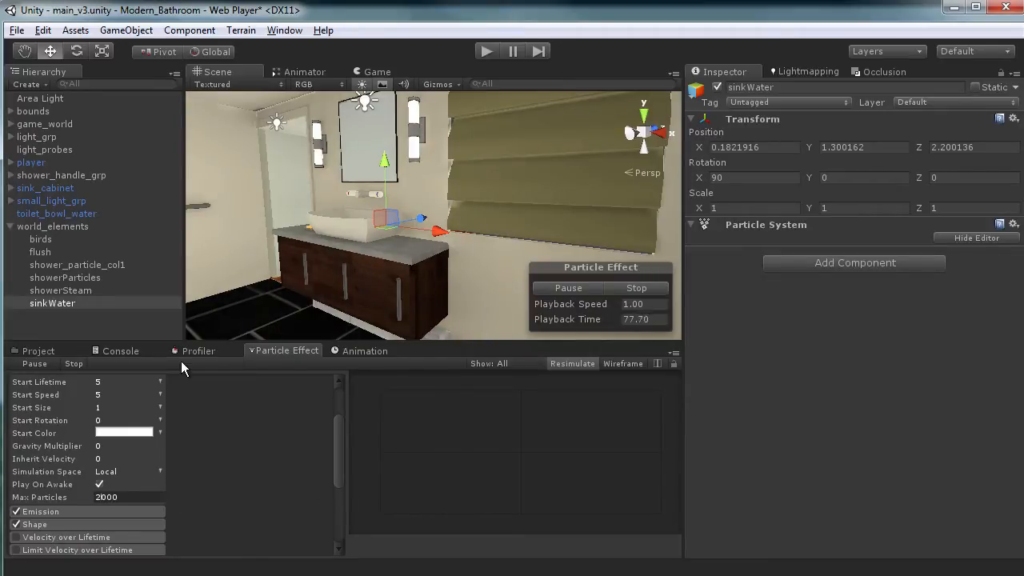
- Reduce sinkWater's Start Speed to 1 and check the particle flow around the sink cabinet
{"action": "scroll", "coordinate": [337, 436], "scroll_direction": "up", "scroll_amount": 2}
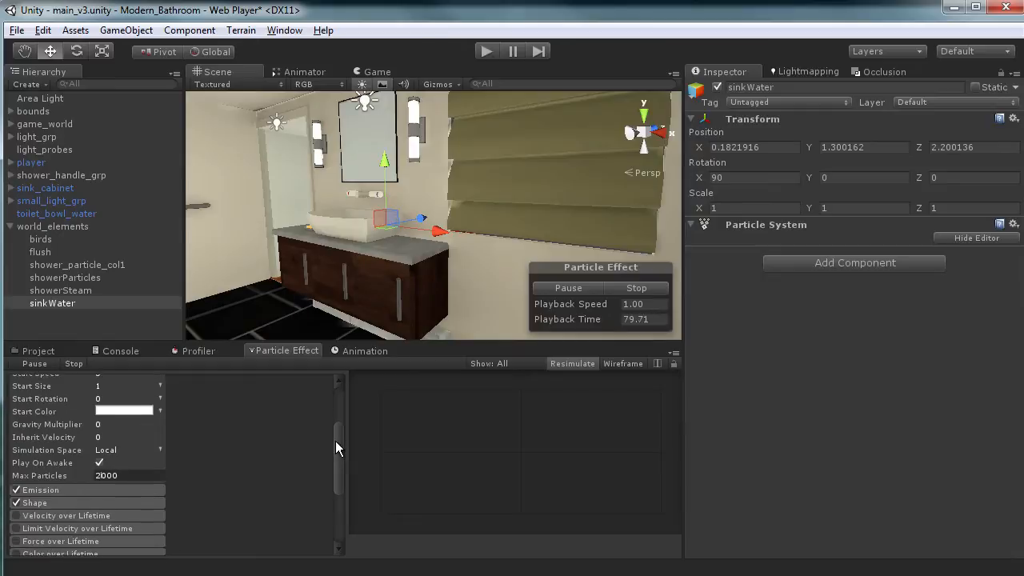
{"action": "scroll", "coordinate": [334, 422], "scroll_direction": "up", "scroll_amount": 1}
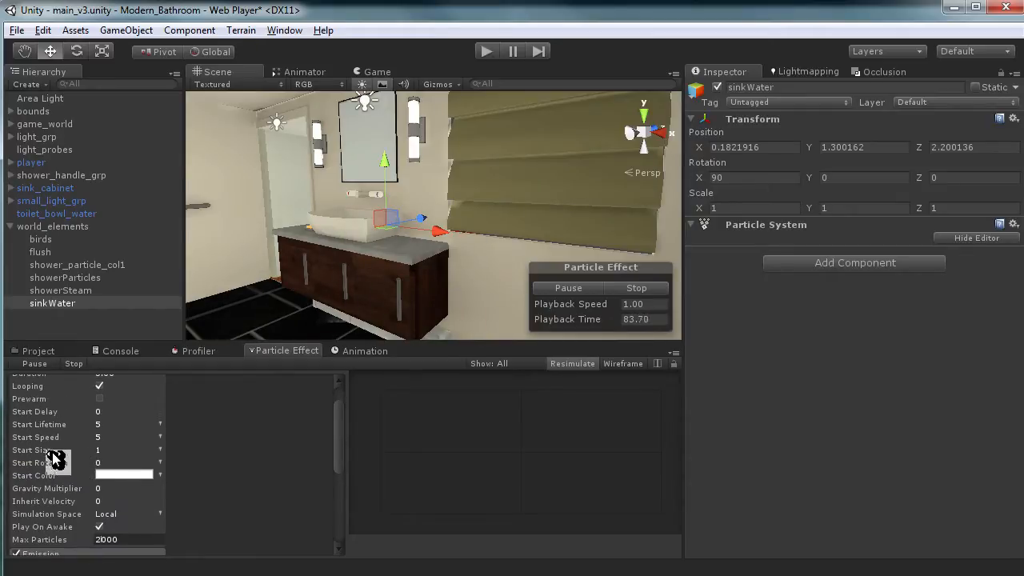
{"action": "left_click_drag", "start_coordinate": [58, 437], "coordinate": [12, 438]}
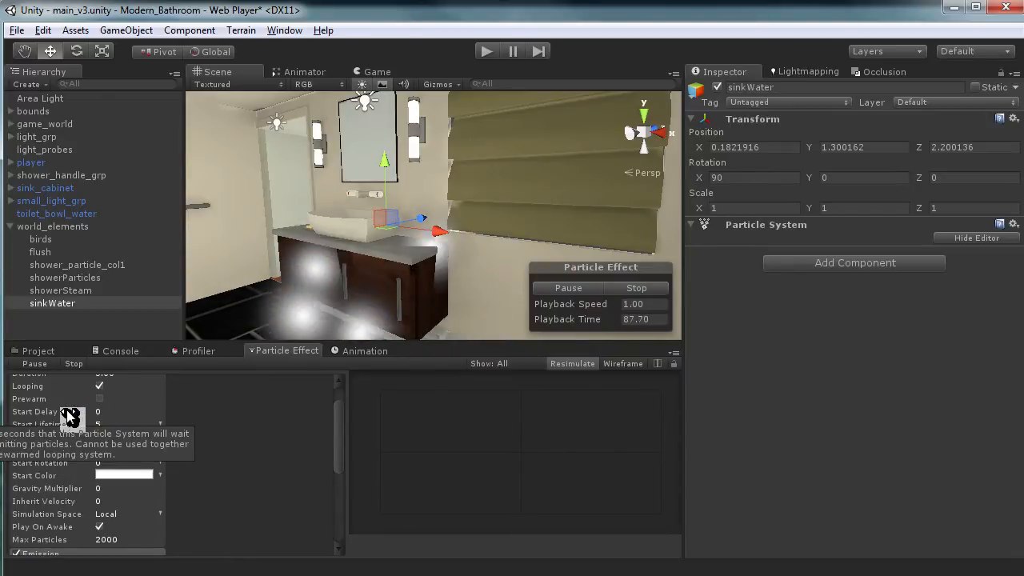
{"action": "left_click_drag", "start_coordinate": [376, 250], "coordinate": [416, 276], "text": "alt"}
{"action": "scroll", "coordinate": [432, 249], "scroll_direction": "up", "scroll_amount": 2}
{"action": "scroll", "coordinate": [371, 250], "scroll_direction": "down", "scroll_amount": 5}
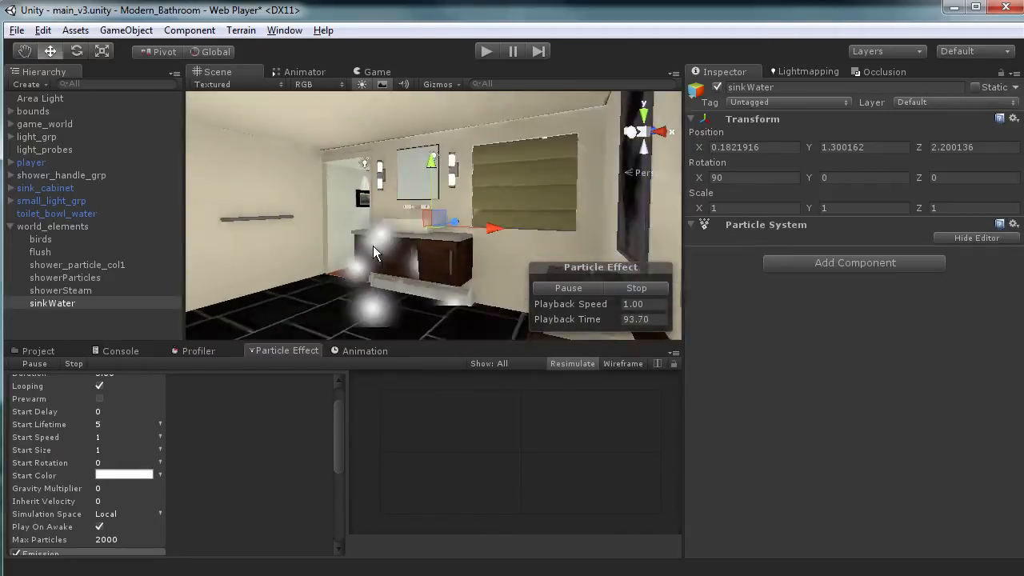
{"action": "scroll", "coordinate": [375, 245], "scroll_direction": "up", "scroll_amount": 4}
{"action": "scroll", "coordinate": [375, 243], "scroll_direction": "down", "scroll_amount": 3}
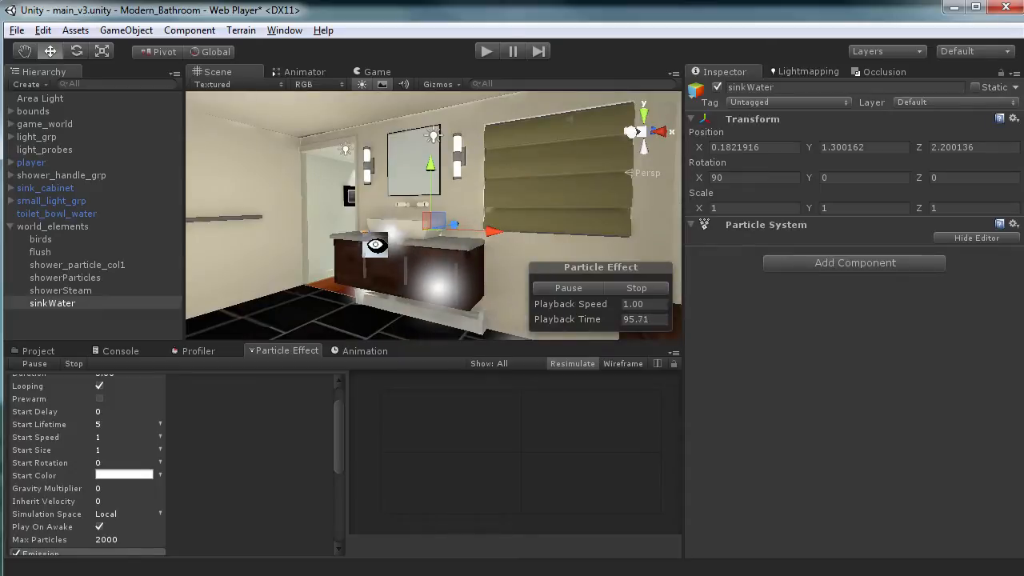
- Expand sinkWater's Shape settings and reduce the emission cone's radius to 0.07
{"action": "left_click_drag", "start_coordinate": [336, 434], "coordinate": [334, 457]}
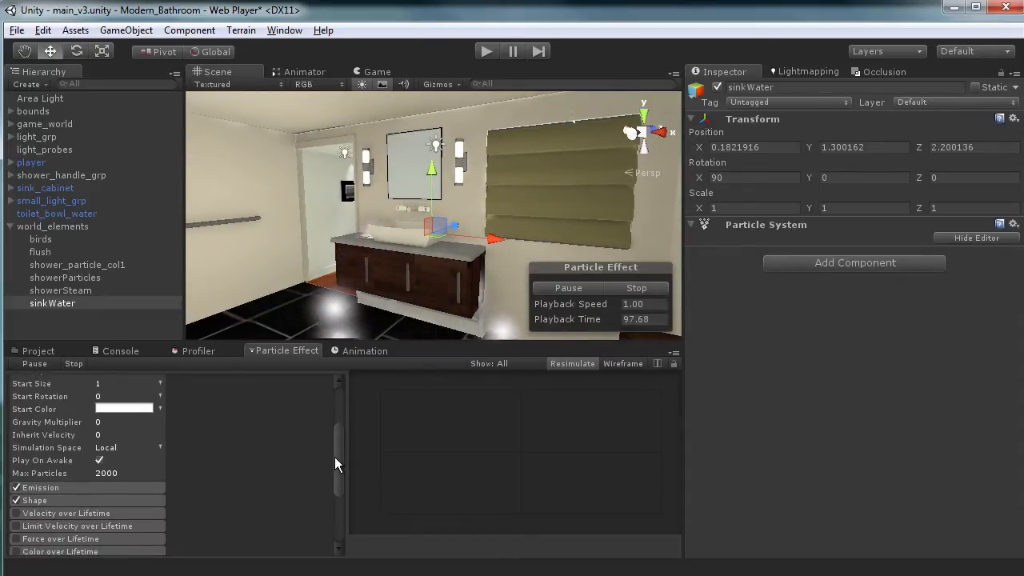
{"action": "left_click_drag", "start_coordinate": [336, 458], "coordinate": [337, 462]}
{"action": "left_click", "coordinate": [113, 478]}
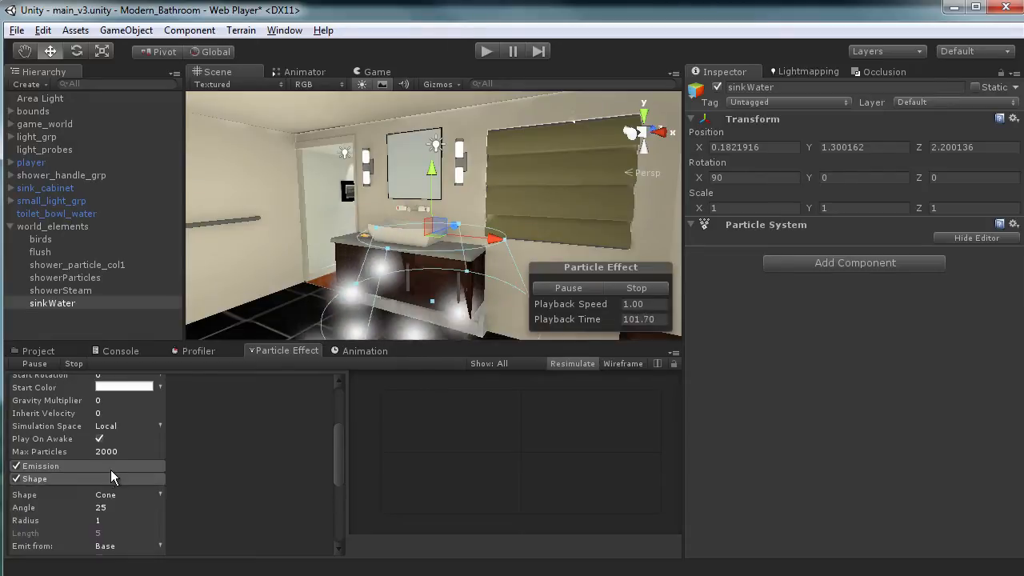
{"action": "left_click_drag", "start_coordinate": [338, 447], "coordinate": [337, 470]}
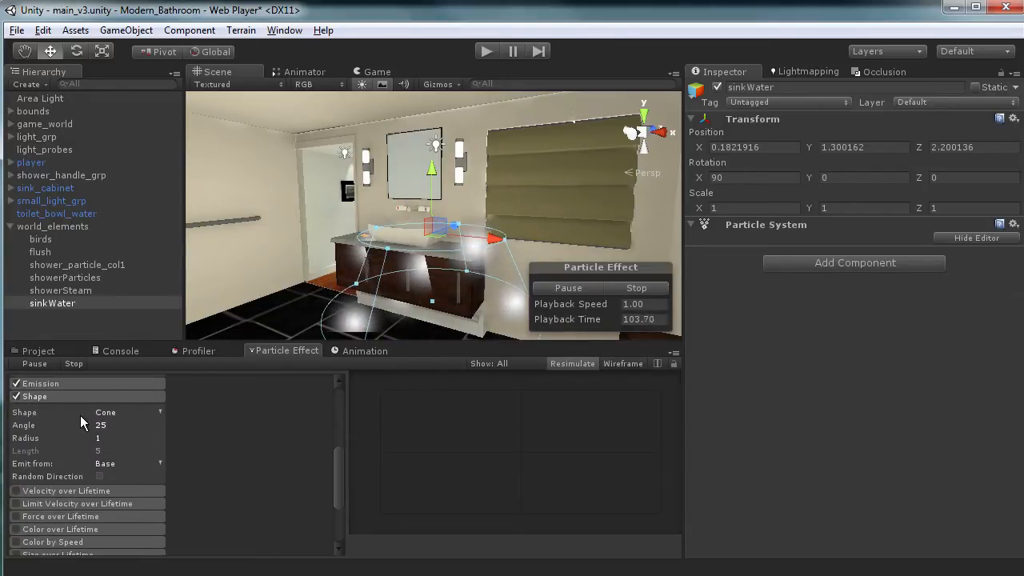
{"action": "left_click_drag", "start_coordinate": [448, 196], "coordinate": [489, 236], "text": "alt"}
{"action": "scroll", "coordinate": [489, 236], "scroll_direction": "up", "scroll_amount": 3}
{"action": "scroll", "coordinate": [491, 242], "scroll_direction": "up", "scroll_amount": 2}
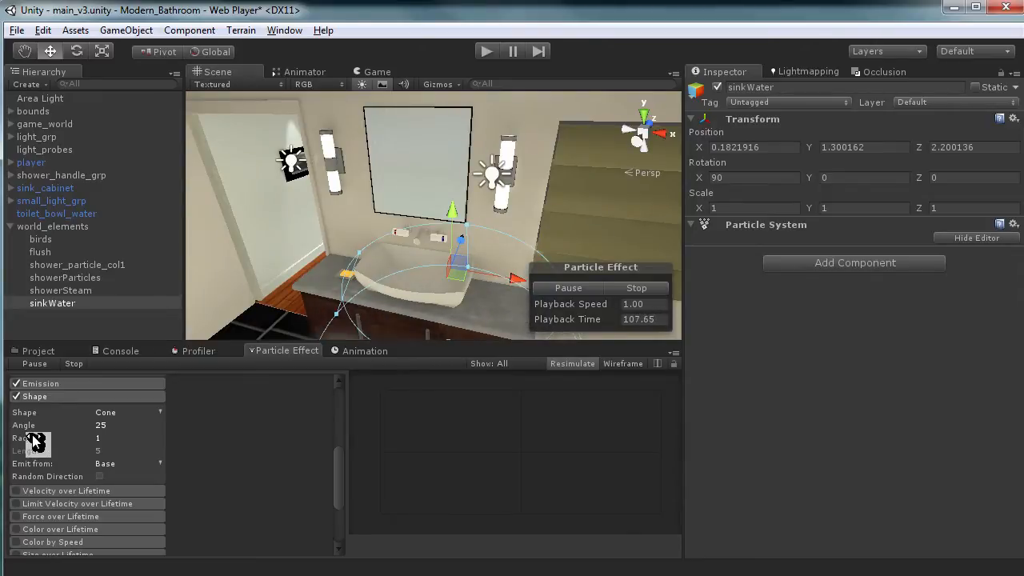
{"action": "left_click_drag", "start_coordinate": [30, 440], "coordinate": [24, 440]}
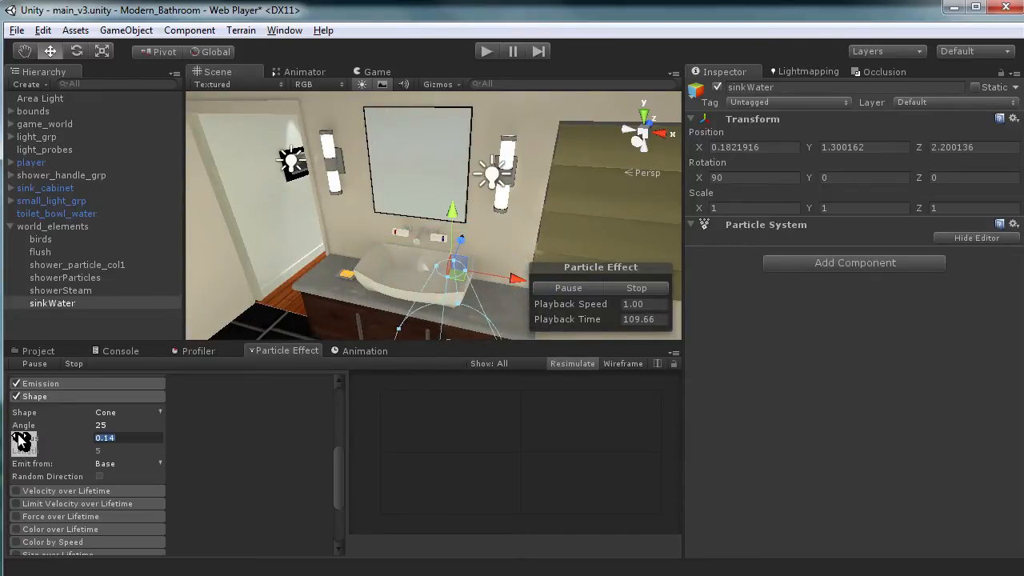
- Move sinkWater beneath the faucet spout, to about X -0.19, Y 1.49, Z 2.09
{"action": "left_click_drag", "start_coordinate": [493, 223], "coordinate": [514, 369], "text": "alt"}
{"action": "left_click_drag", "start_coordinate": [451, 261], "coordinate": [440, 294]}
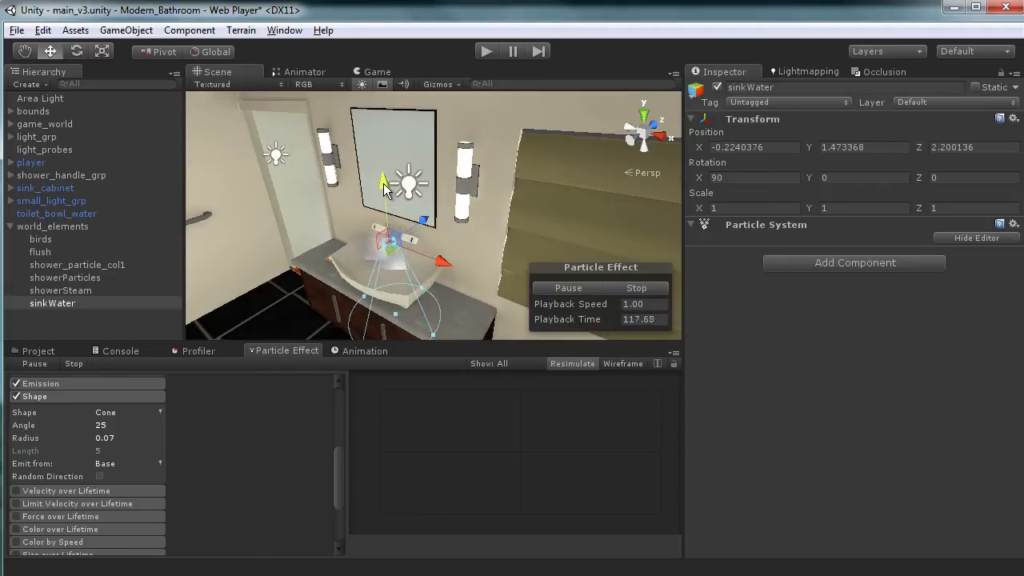
{"action": "left_click_drag", "start_coordinate": [383, 185], "coordinate": [383, 183]}
{"action": "scroll", "coordinate": [408, 250], "scroll_direction": "up", "scroll_amount": 7}
{"action": "mouse_move", "coordinate": [405, 252]}
{"action": "left_mouse_down", "text": "alt"}
{"action": "mouse_move", "coordinate": [451, 164]}
{"action": "mouse_move", "coordinate": [513, 143]}
{"action": "mouse_move", "coordinate": [548, 146]}
{"action": "mouse_move", "coordinate": [517, 176]}
{"action": "mouse_move", "coordinate": [464, 181]}
{"action": "mouse_move", "coordinate": [272, 275]}
{"action": "mouse_move", "coordinate": [354, 301]}
{"action": "mouse_move", "coordinate": [555, 231]}
{"action": "mouse_move", "coordinate": [434, 197]}
{"action": "mouse_move", "coordinate": [418, 239]}
{"action": "mouse_move", "coordinate": [455, 224]}
{"action": "mouse_move", "coordinate": [436, 239]}
{"action": "mouse_move", "coordinate": [407, 232]}
{"action": "left_mouse_up", "text": "alt"}
{"action": "left_click_drag", "start_coordinate": [370, 310], "coordinate": [459, 187]}
{"action": "scroll", "coordinate": [459, 186], "scroll_direction": "up", "scroll_amount": 3}
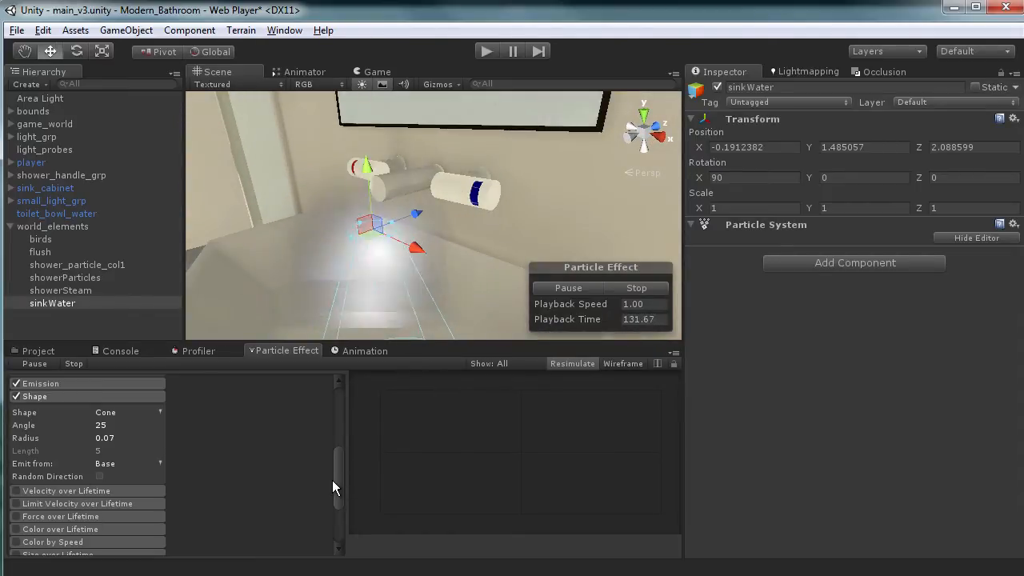
- Set sinkWater's Start Size to 0.1
{"action": "scroll", "coordinate": [330, 479], "scroll_direction": "down", "scroll_amount": 3}
{"action": "left_click_drag", "start_coordinate": [338, 477], "coordinate": [338, 406]}
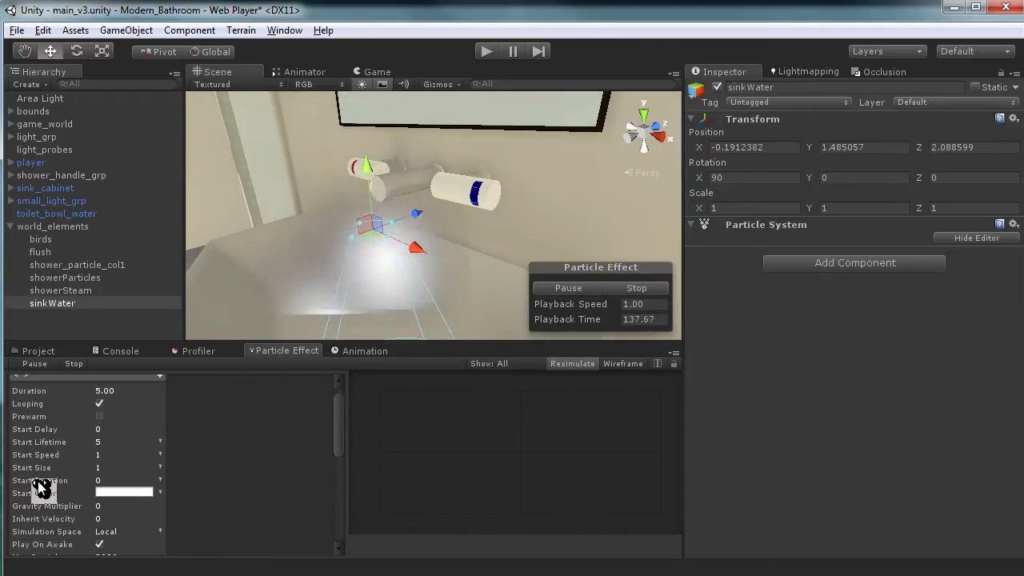
{"action": "left_click", "coordinate": [76, 468]}
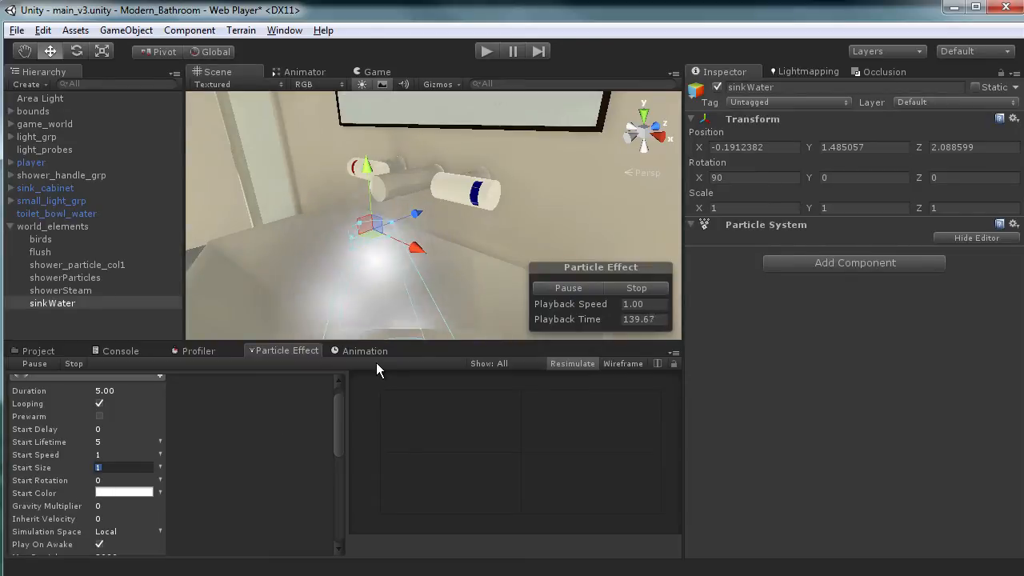
{"action": "type", "text": ".12"}
{"action": "key", "text": "BackSpace"}
{"action": "key", "text": "BackSpace"}
{"action": "type", "text": "2"}
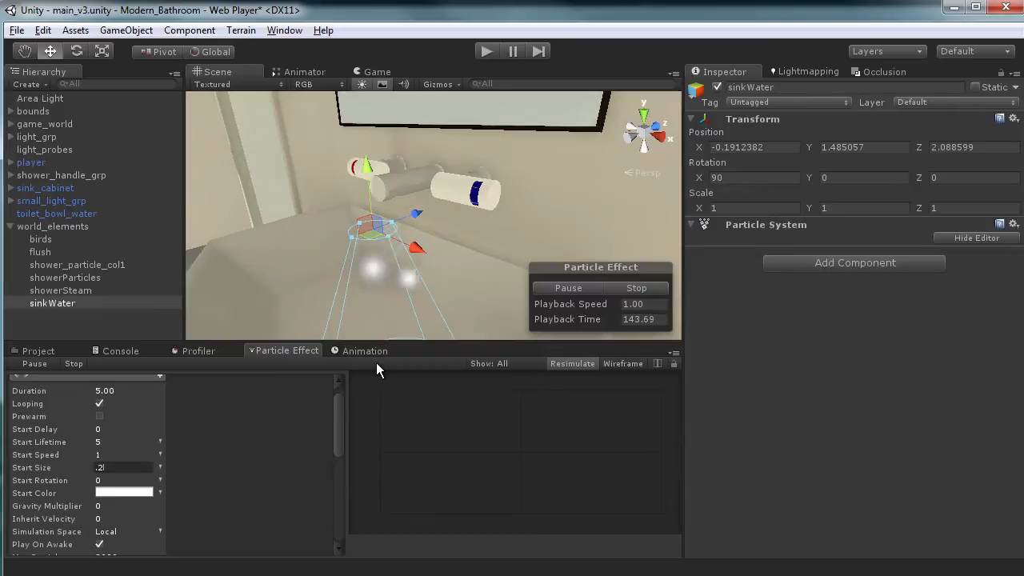
{"action": "key", "text": "BackSpace"}
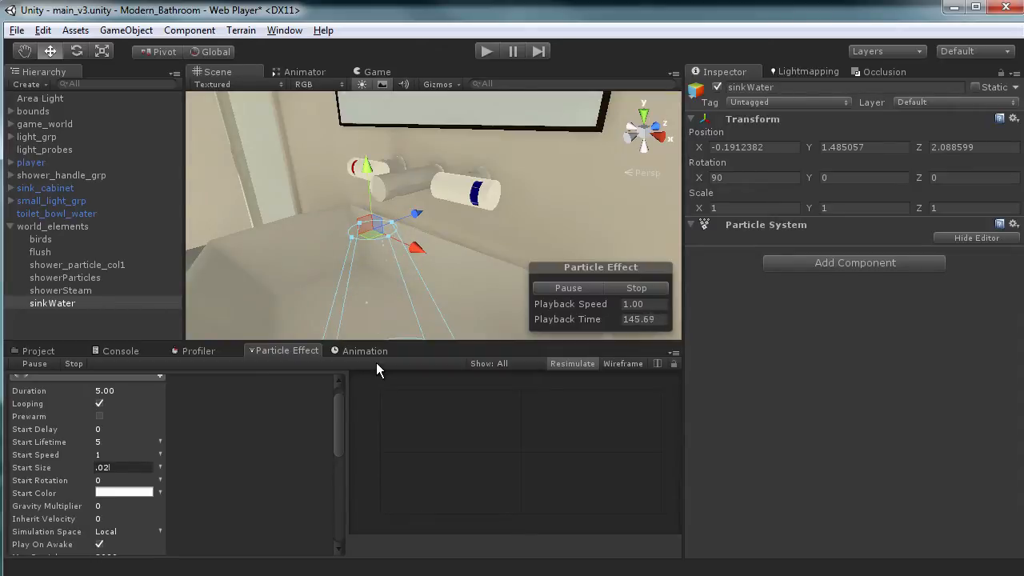
{"action": "type", "text": "1"}
- Move sinkWater up to the faucet spout, to about X -0.09, Y 1.63, Z 2.09
{"action": "left_click_drag", "start_coordinate": [357, 202], "coordinate": [471, 166], "text": "alt"}
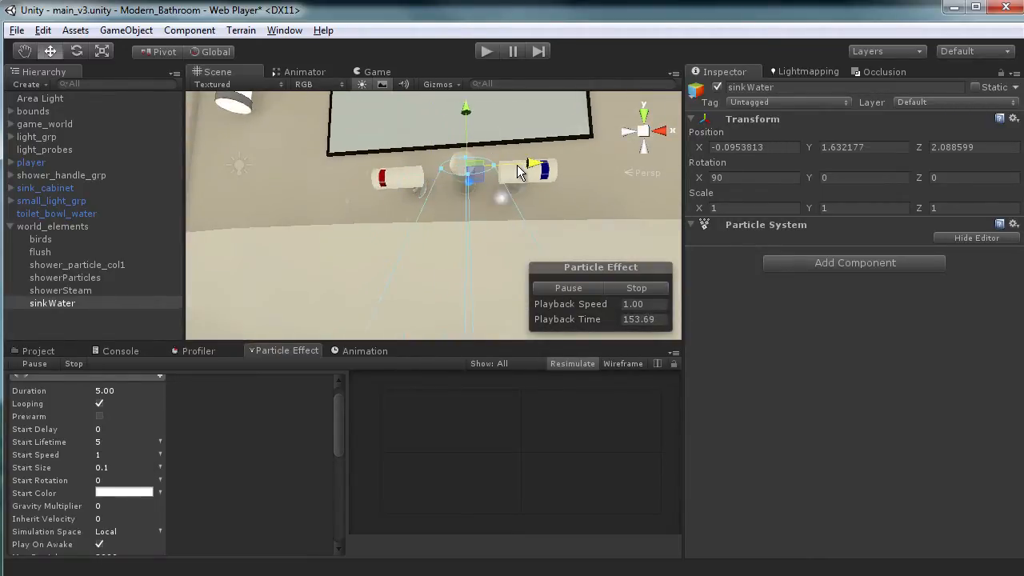
{"action": "left_click_drag", "start_coordinate": [519, 172], "coordinate": [356, 243], "text": "alt"}
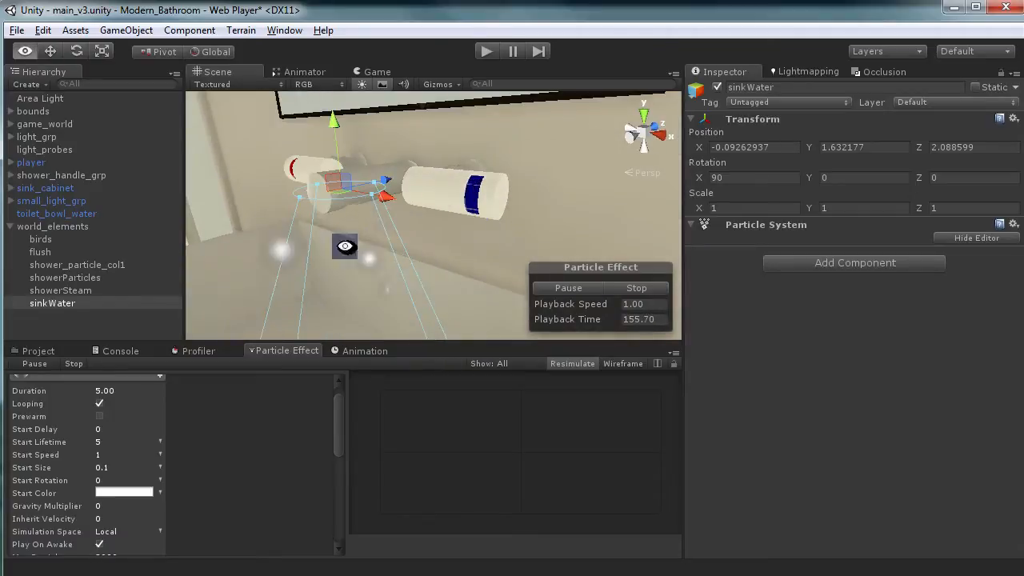
- In sinkWater's Shape settings, set the cone's radius to 0.02 and reduce its angle to about 19.03
{"action": "left_click_drag", "start_coordinate": [337, 417], "coordinate": [336, 474]}
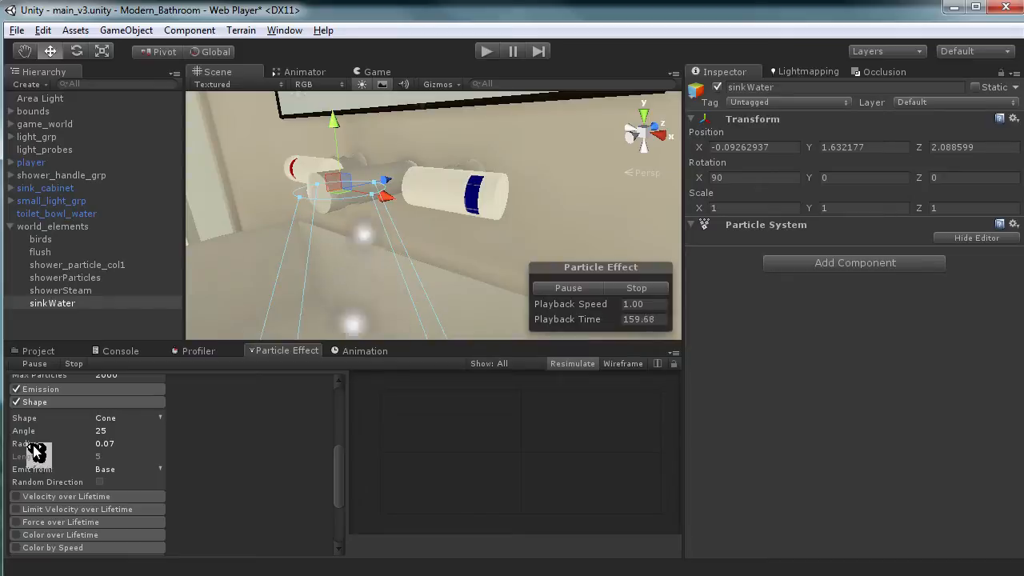
{"action": "key", "text": "BackSpace"}
{"action": "type", "text": "2"}
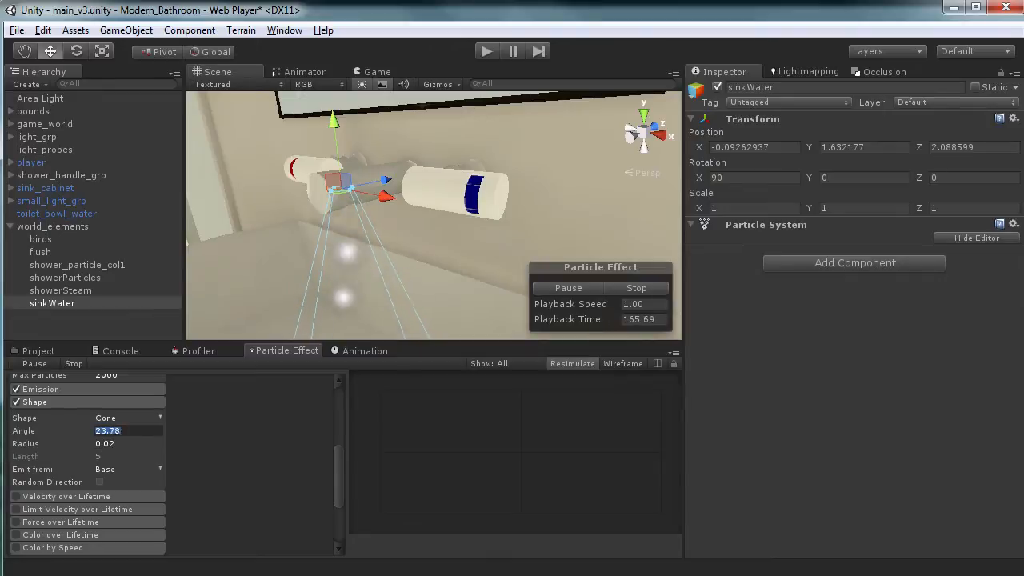
{"action": "scroll", "coordinate": [421, 192], "scroll_direction": "down", "scroll_amount": 8}
{"action": "scroll", "coordinate": [494, 229], "scroll_direction": "up", "scroll_amount": 7}
- Align sinkWater just below the faucet opening, at about X -0.11, Y 1.59
{"action": "left_click_drag", "start_coordinate": [450, 219], "coordinate": [455, 133], "text": "alt"}
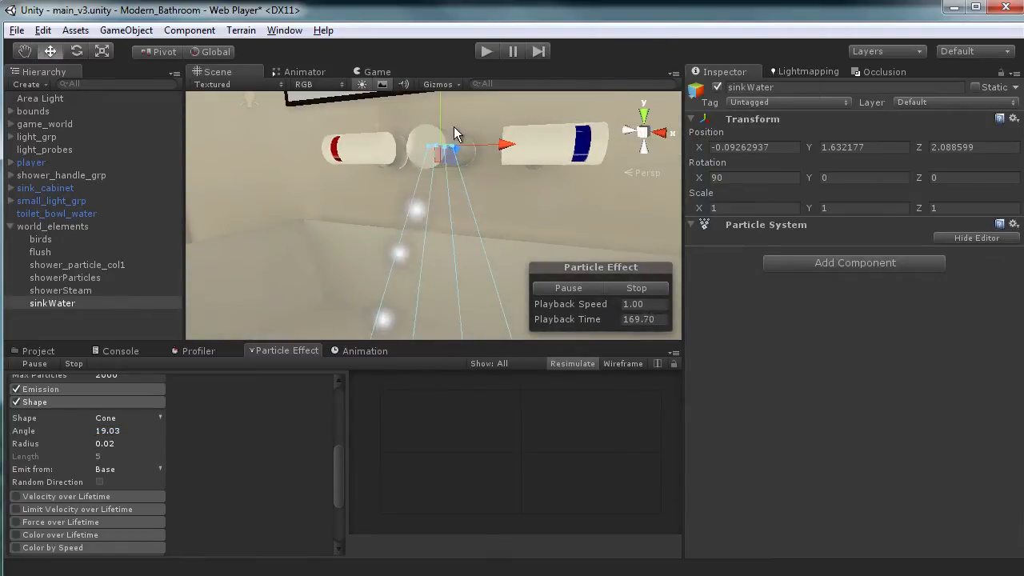
{"action": "left_click", "coordinate": [434, 115]}
{"action": "left_click", "coordinate": [450, 180]}
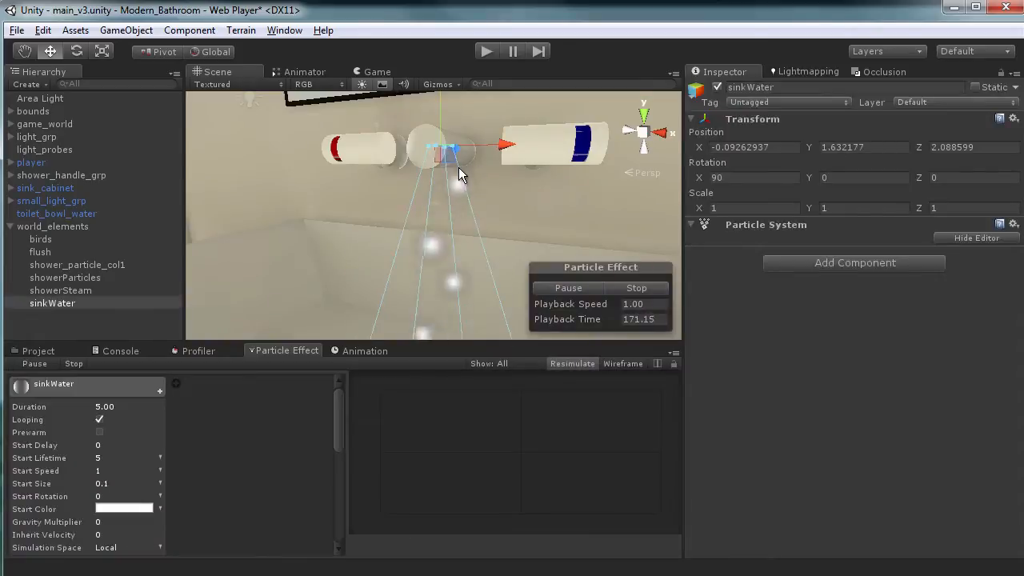
{"action": "left_click_drag", "start_coordinate": [490, 143], "coordinate": [422, 210]}
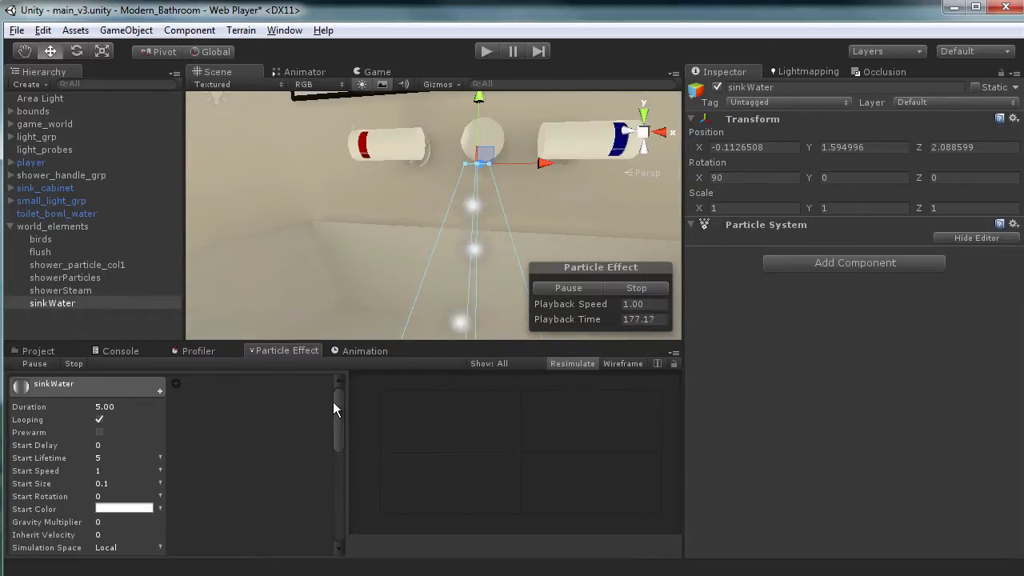
- Expand sinkWater's Emission settings, raise the rate to about 175.6, and widen the scene view
{"action": "left_click_drag", "start_coordinate": [334, 400], "coordinate": [334, 412]}
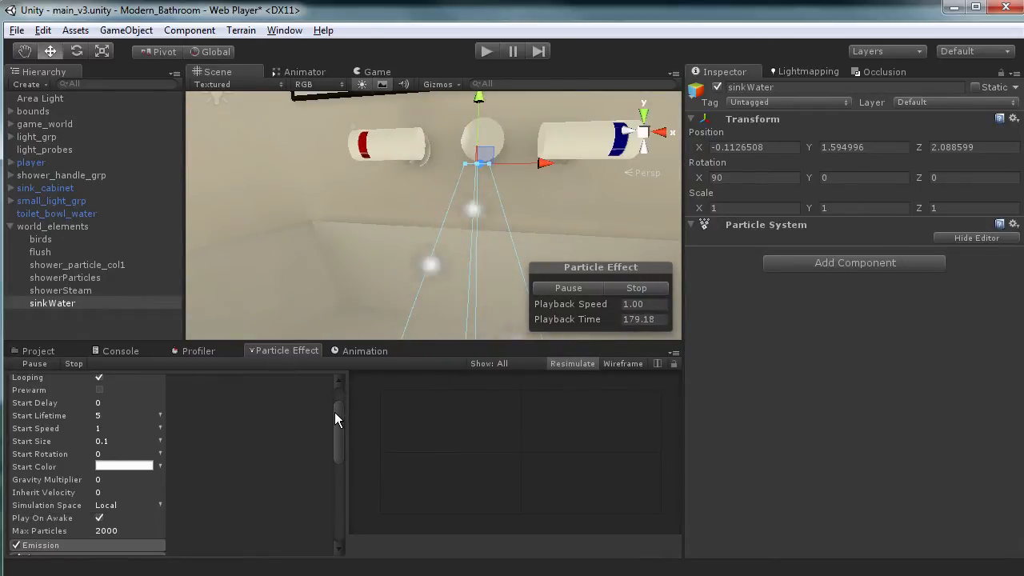
{"action": "scroll", "coordinate": [91, 488], "scroll_direction": "down", "scroll_amount": 3}
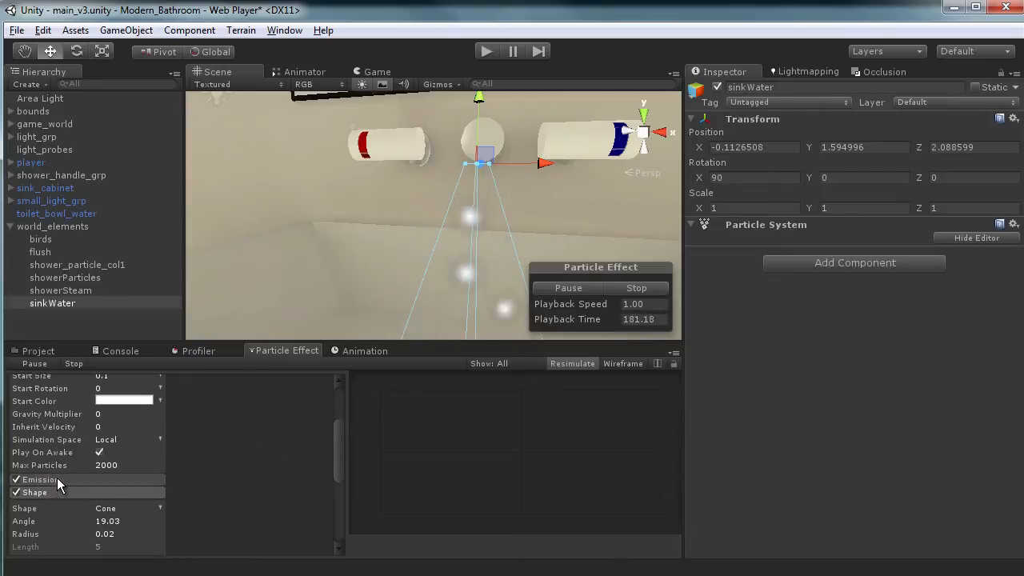
{"action": "left_click", "coordinate": [57, 479]}
{"action": "left_click_drag", "start_coordinate": [338, 429], "coordinate": [337, 440]}
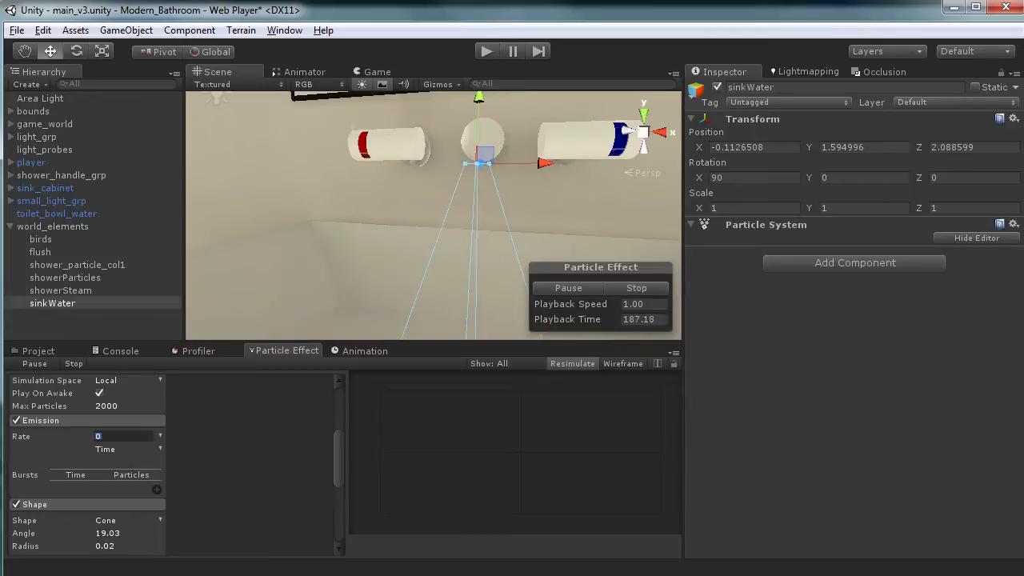
{"action": "left_click_drag", "start_coordinate": [10, 444], "coordinate": [901, 371]}
{"action": "scroll", "coordinate": [552, 205], "scroll_direction": "down", "scroll_amount": 4}
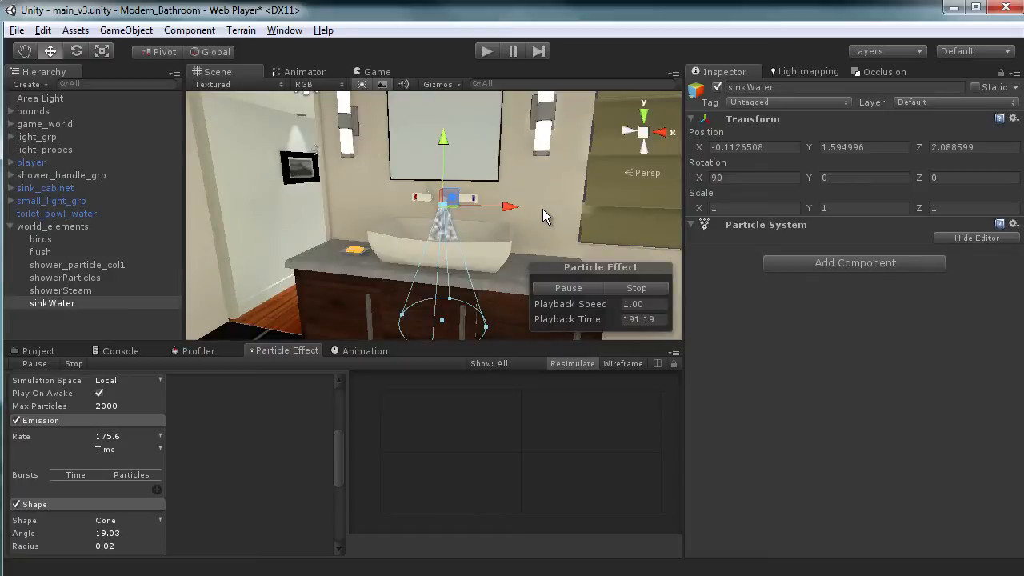
{"action": "scroll", "coordinate": [538, 211], "scroll_direction": "up", "scroll_amount": 6}
{"action": "left_click_drag", "start_coordinate": [538, 209], "coordinate": [435, 197], "text": "alt"}
{"action": "scroll", "coordinate": [437, 205], "scroll_direction": "down", "scroll_amount": 4}
{"action": "left_click_drag", "start_coordinate": [693, 240], "coordinate": [755, 243]}
- Try an emission rate of 500 for sinkWater and inspect the flow below the faucet
{"action": "left_click", "coordinate": [148, 432]}
{"action": "type", "text": "500"}
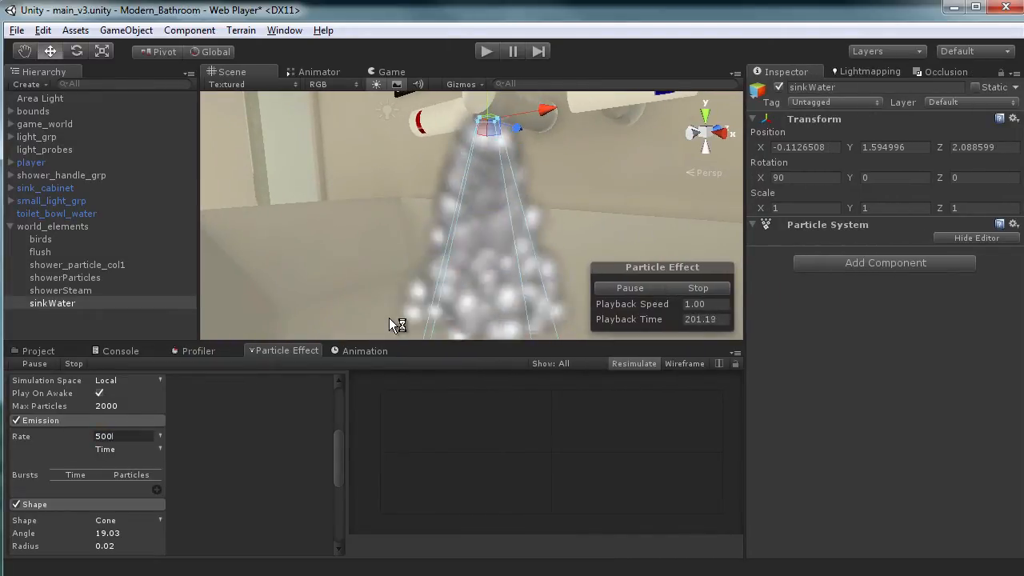
{"action": "scroll", "coordinate": [480, 160], "scroll_direction": "down", "scroll_amount": 5}
{"action": "left_click_drag", "start_coordinate": [482, 162], "coordinate": [475, 251], "text": "alt"}
{"action": "scroll", "coordinate": [471, 254], "scroll_direction": "up", "scroll_amount": 7}
{"action": "scroll", "coordinate": [471, 253], "scroll_direction": "down", "scroll_amount": 4}
{"action": "scroll", "coordinate": [472, 254], "scroll_direction": "up", "scroll_amount": 4}
{"action": "scroll", "coordinate": [471, 254], "scroll_direction": "down", "scroll_amount": 4}
{"action": "middle_click_drag", "start_coordinate": [516, 215], "coordinate": [484, 210], "text": "alt"}
{"action": "left_click_drag", "start_coordinate": [484, 210], "coordinate": [478, 222], "text": "alt"}
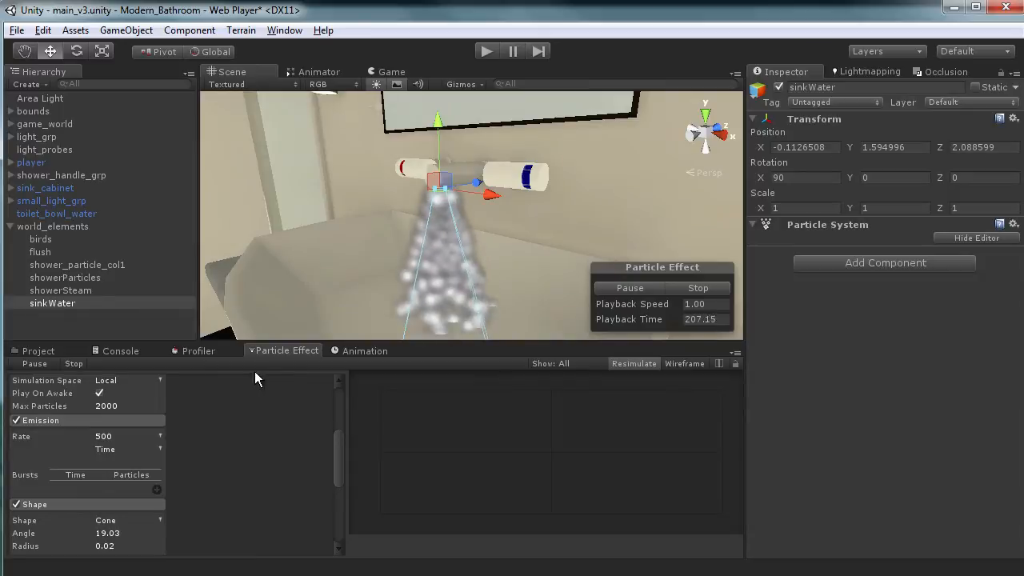
- Set sinkWater's emission rate to 250
{"action": "left_click", "coordinate": [104, 435]}
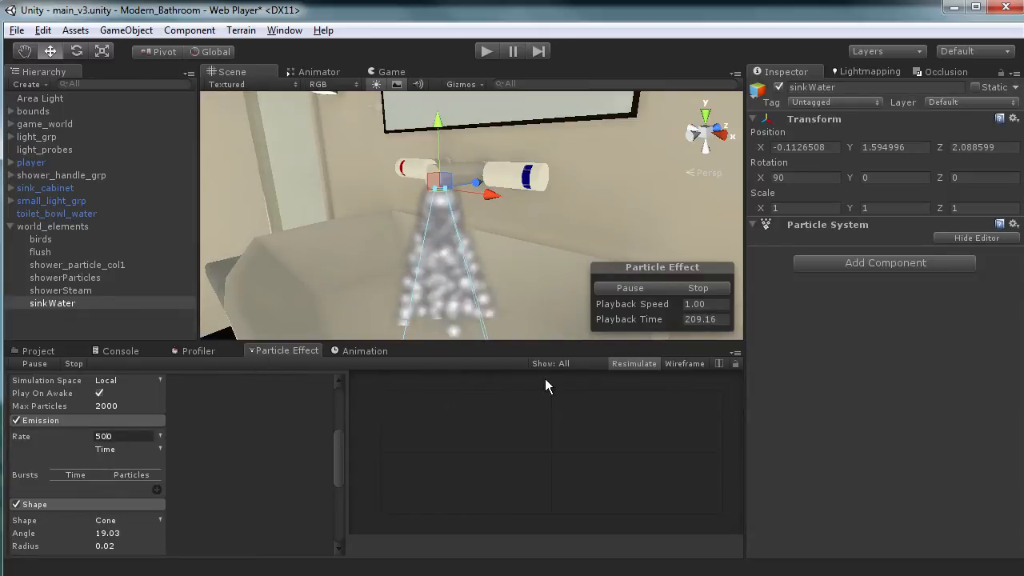
{"action": "type", "text": "250"}
{"action": "key", "text": "Return"}
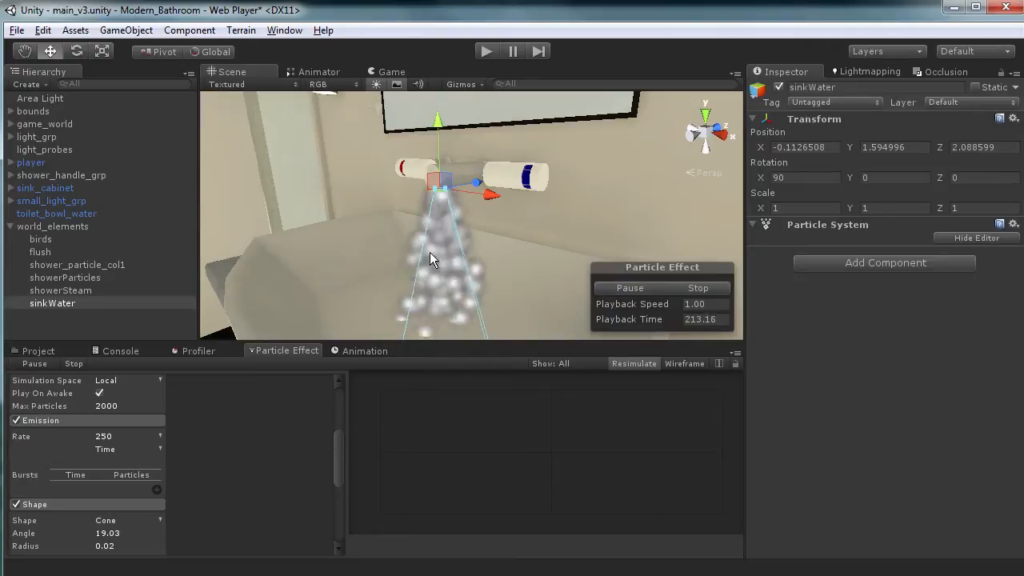
- Expand and enable Size over Lifetime for the sinkWater particles
{"action": "left_click_drag", "start_coordinate": [341, 453], "coordinate": [336, 491]}
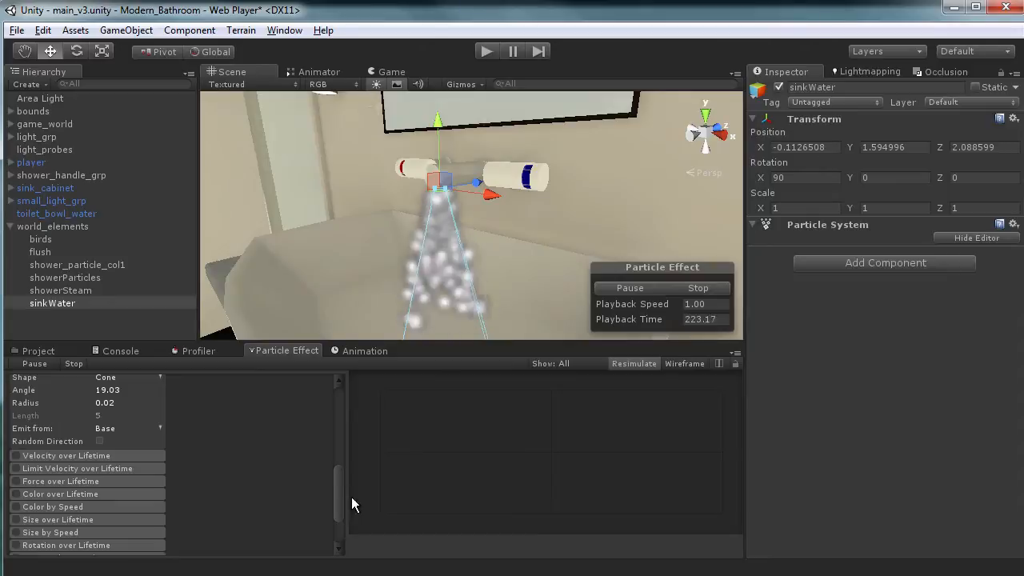
{"action": "scroll", "coordinate": [340, 495], "scroll_direction": "down", "scroll_amount": 3}
{"action": "left_click", "coordinate": [68, 443]}
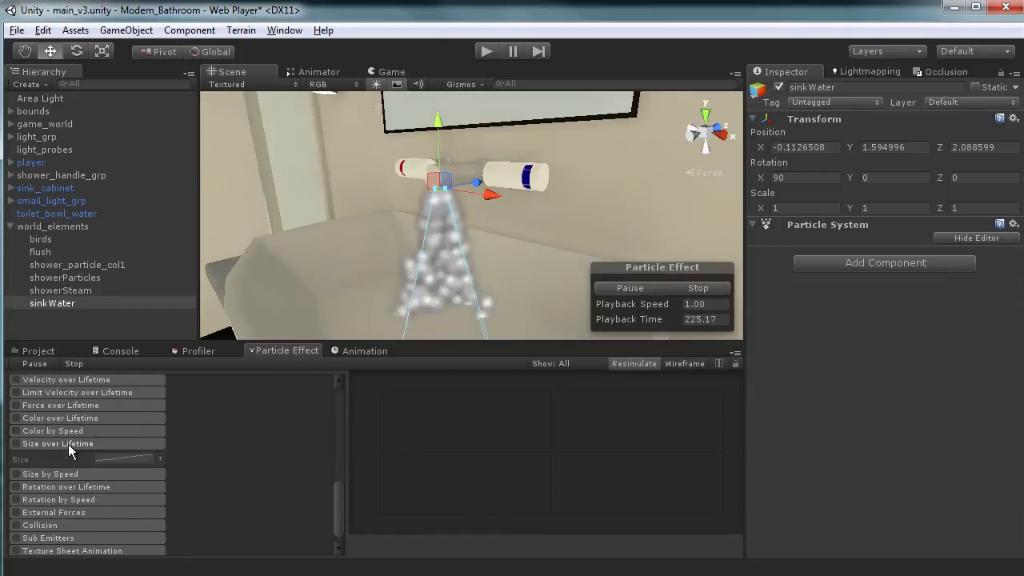
{"action": "left_click", "coordinate": [16, 444]}
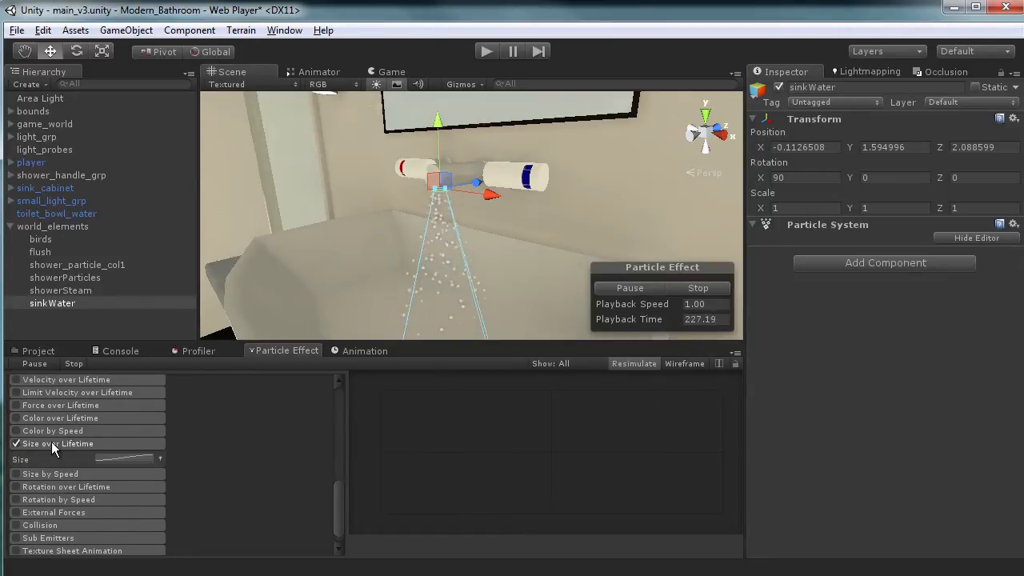
{"action": "scroll", "coordinate": [377, 196], "scroll_direction": "up", "scroll_amount": 5}
{"action": "scroll", "coordinate": [377, 197], "scroll_direction": "down", "scroll_amount": 3}
{"action": "left_click_drag", "start_coordinate": [379, 199], "coordinate": [409, 217], "text": "alt"}
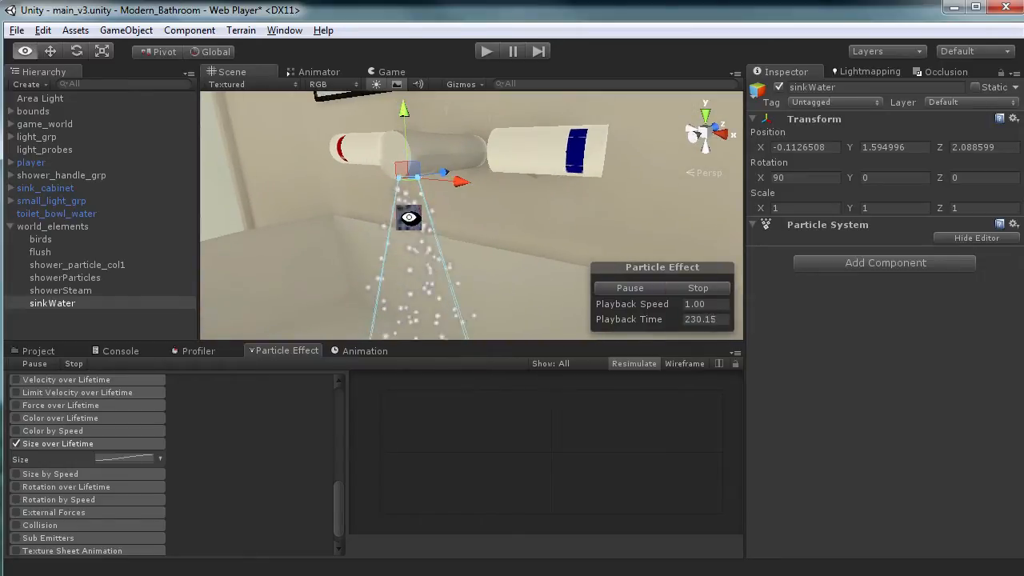
- Open the Size over Lifetime curve, lower its starting size, and try placing the full-size key earlier in the lifetime
{"action": "left_click", "coordinate": [113, 458]}
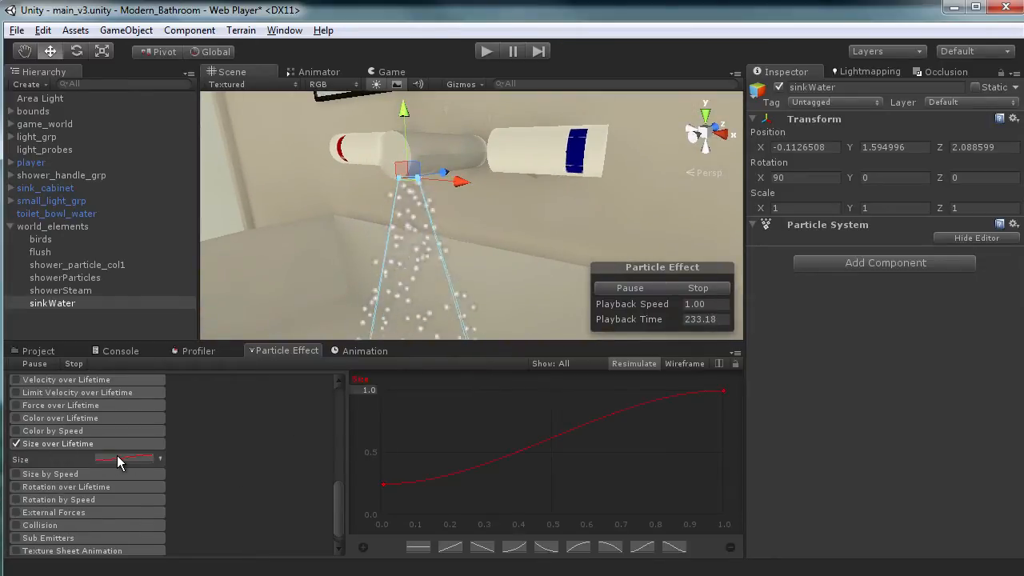
{"action": "left_click_drag", "start_coordinate": [378, 487], "coordinate": [347, 503]}
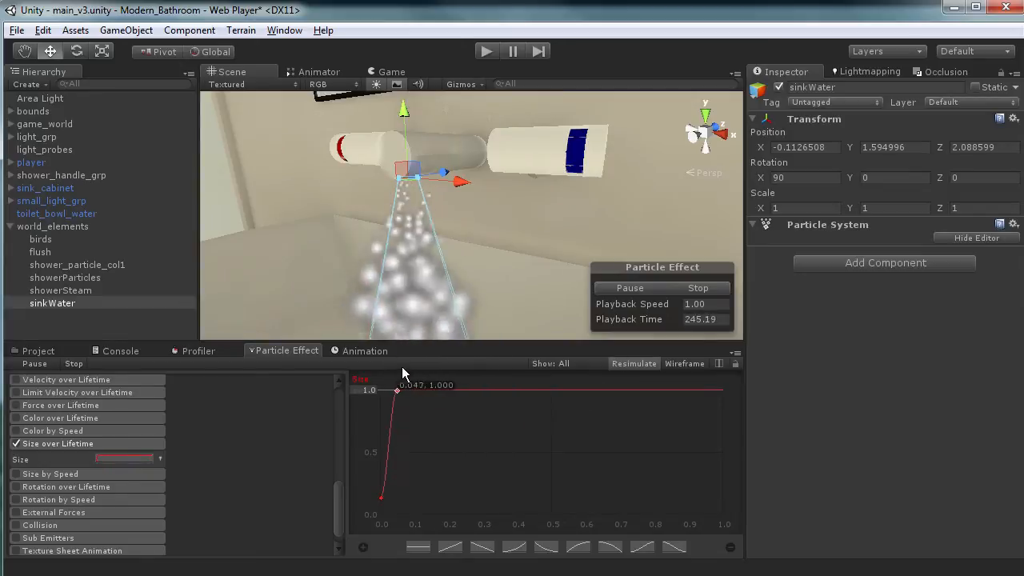
{"action": "left_click_drag", "start_coordinate": [447, 391], "coordinate": [429, 392]}
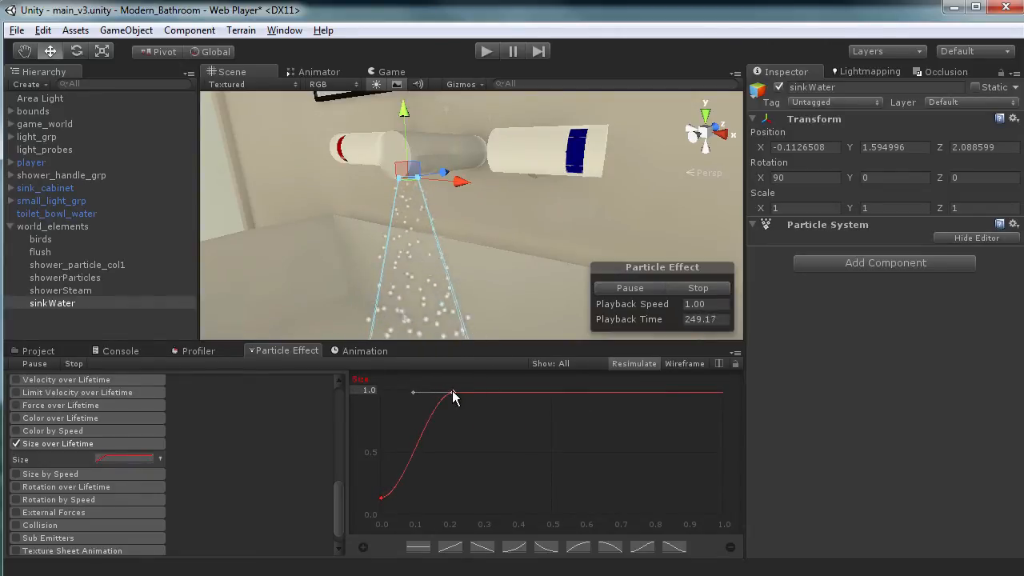
- Set sinkWater's Duration to 10 and its Start Lifetime to 2
{"action": "left_click_drag", "start_coordinate": [419, 252], "coordinate": [368, 254], "text": "alt"}
{"action": "scroll", "coordinate": [450, 276], "scroll_direction": "up", "scroll_amount": 4}
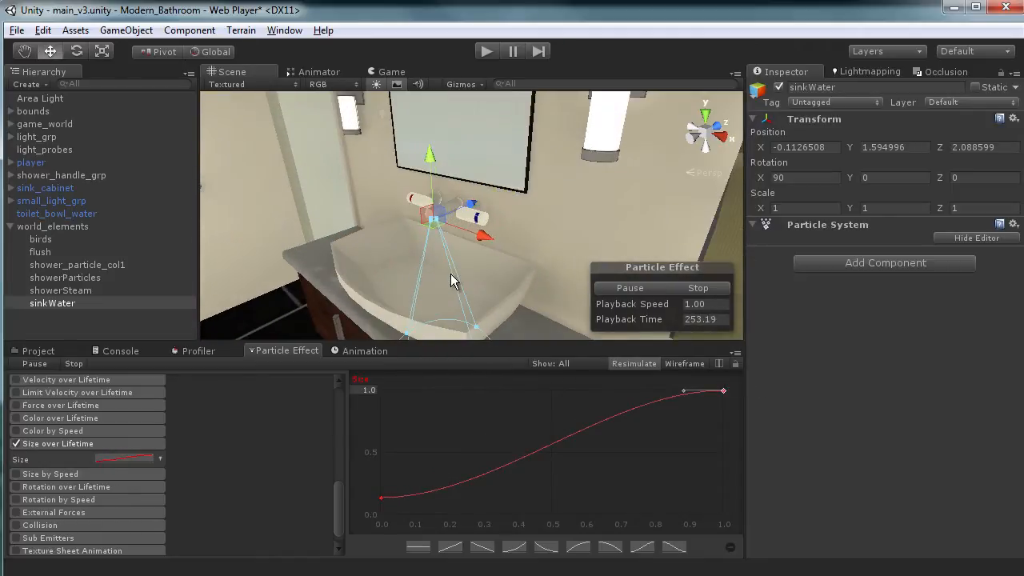
{"action": "left_click_drag", "start_coordinate": [451, 276], "coordinate": [468, 220], "text": "alt"}
{"action": "scroll", "coordinate": [470, 215], "scroll_direction": "up", "scroll_amount": 6}
{"action": "key", "text": "f"}
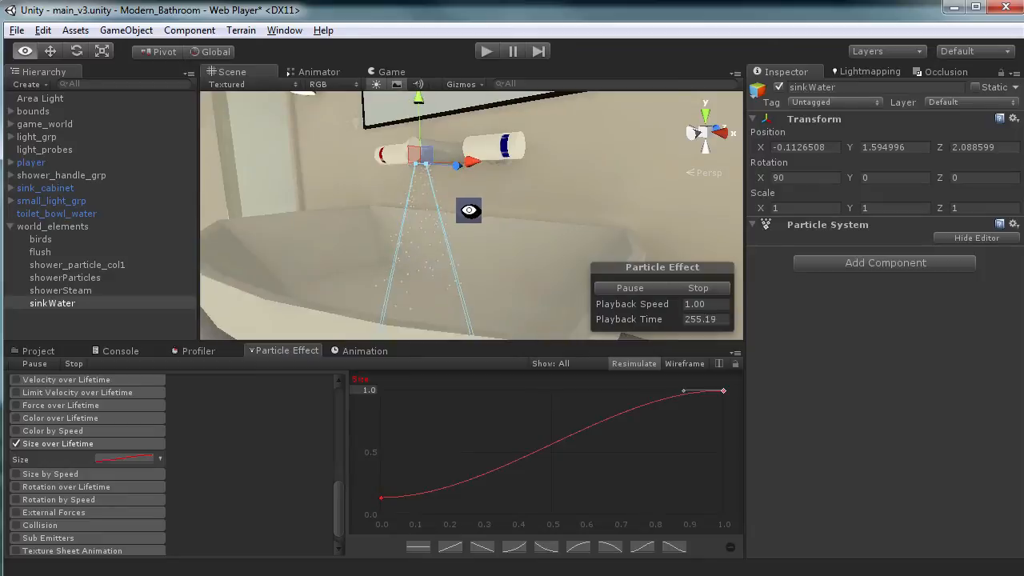
{"action": "scroll", "coordinate": [329, 481], "scroll_direction": "up", "scroll_amount": 10}
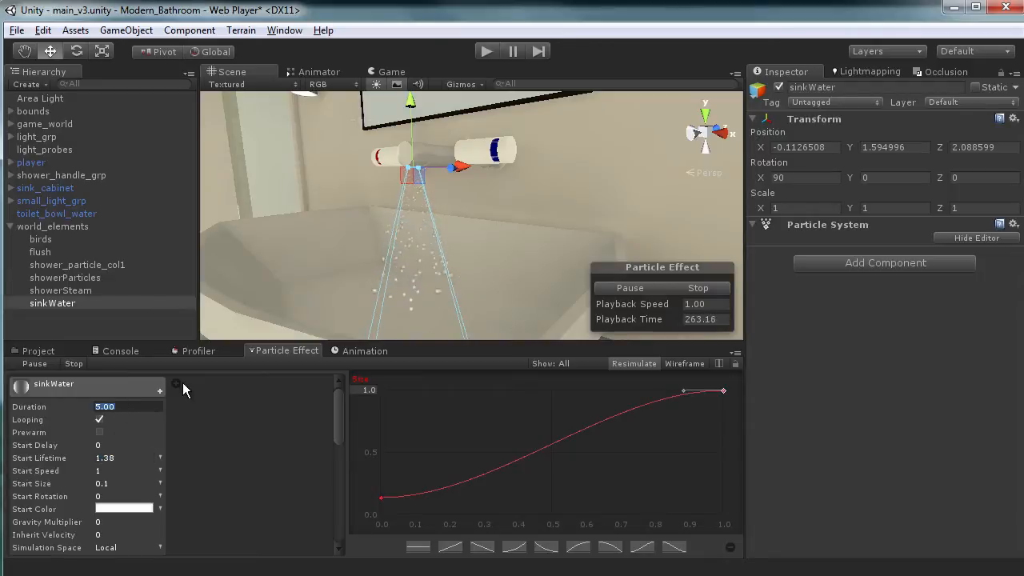
{"action": "type", "text": "1"}
{"action": "key", "text": "Return"}
{"action": "type", "text": "5"}
{"action": "key", "text": "BackSpace"}
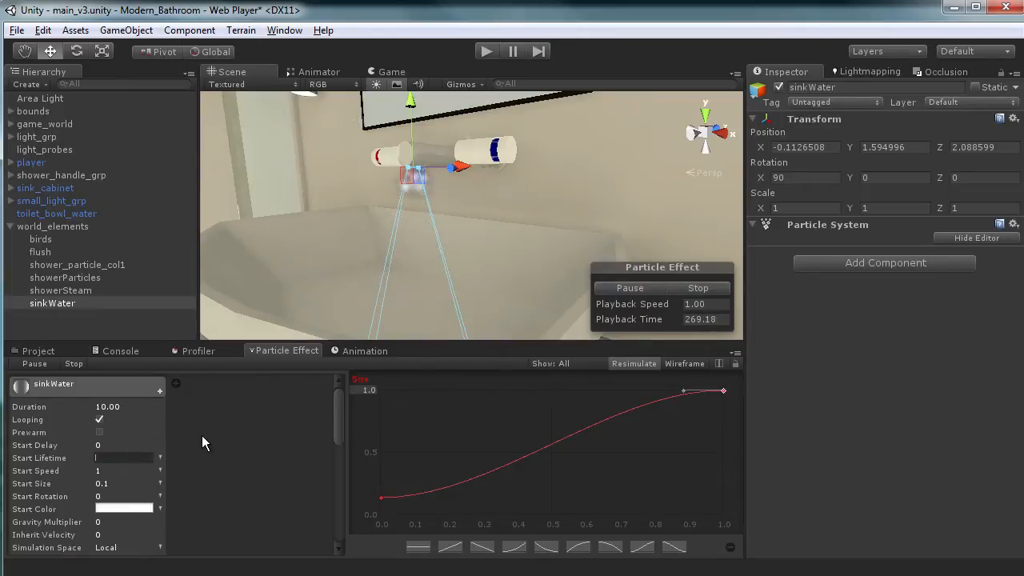
{"action": "type", "text": "2"}
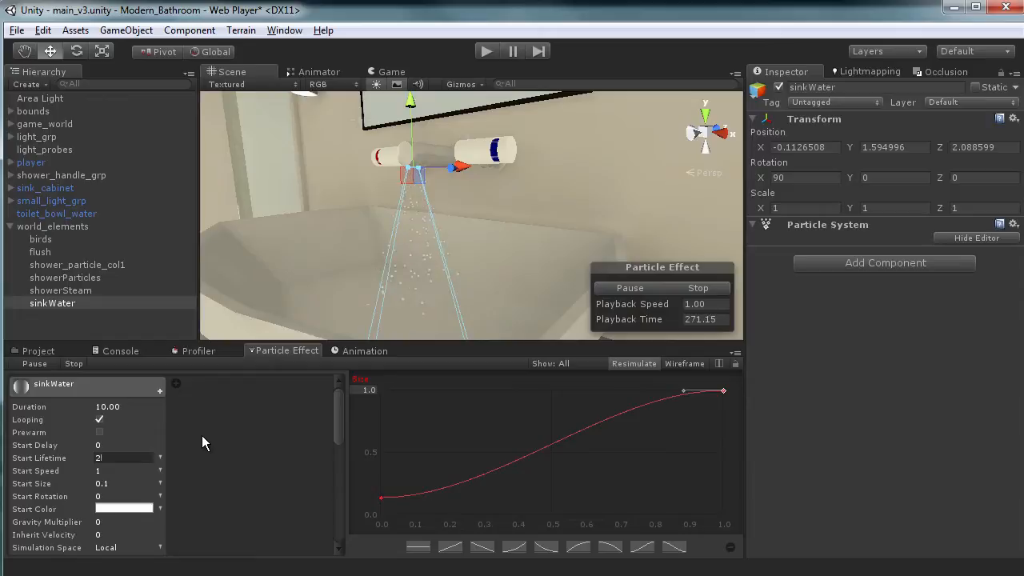
- On the size curve, move the full-size key to about 0.24 of the lifetime and raise the starting size to about 0.31
{"action": "left_click_drag", "start_coordinate": [720, 391], "coordinate": [640, 387]}
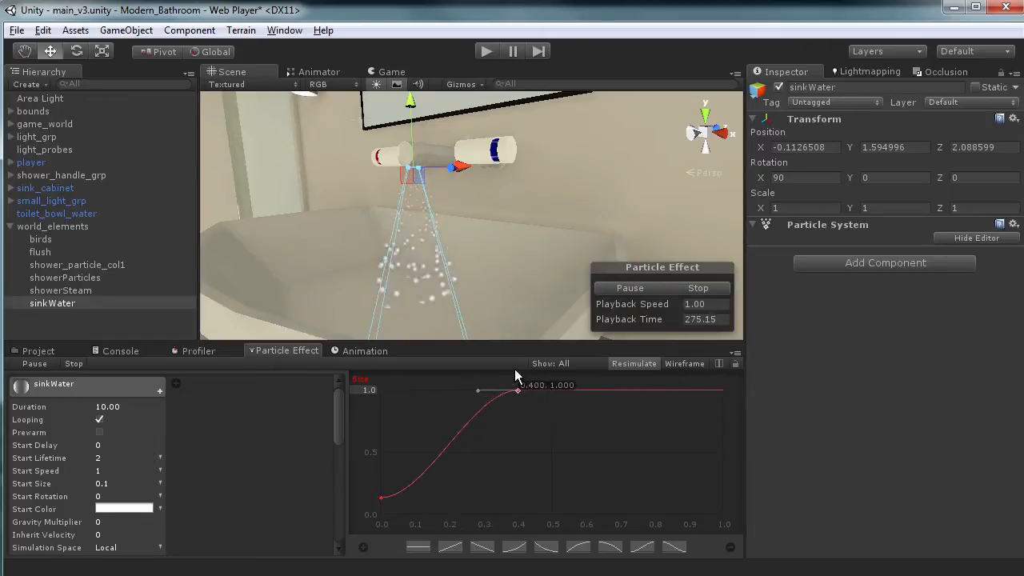
{"action": "left_click_drag", "start_coordinate": [473, 438], "coordinate": [461, 385]}
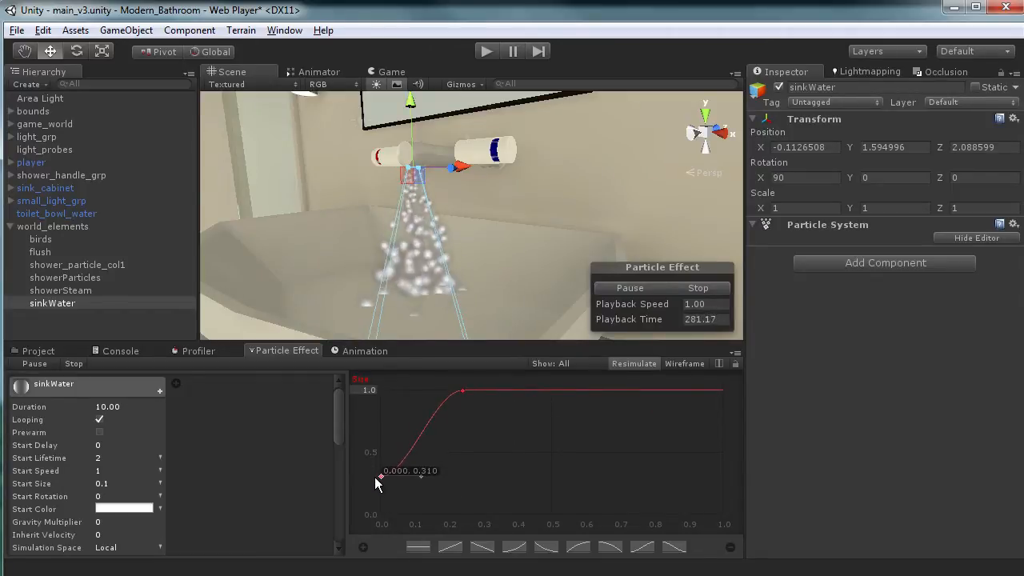
{"action": "left_click_drag", "start_coordinate": [463, 208], "coordinate": [484, 231], "text": "alt"}
{"action": "scroll", "coordinate": [500, 243], "scroll_direction": "up", "scroll_amount": 5}
{"action": "scroll", "coordinate": [500, 243], "scroll_direction": "down", "scroll_amount": 5}
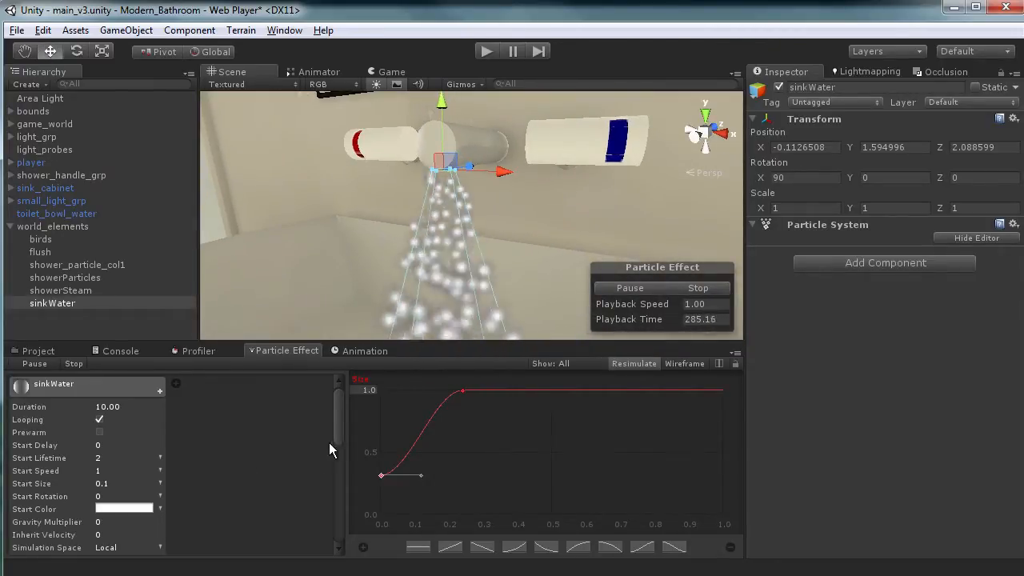
- Narrow sinkWater's emission cone by reducing the Shape angle to about 3.89
{"action": "left_click_drag", "start_coordinate": [337, 417], "coordinate": [334, 475]}
{"action": "left_click_drag", "start_coordinate": [19, 464], "coordinate": [976, 452]}
{"action": "scroll", "coordinate": [423, 187], "scroll_direction": "down", "scroll_amount": 12}
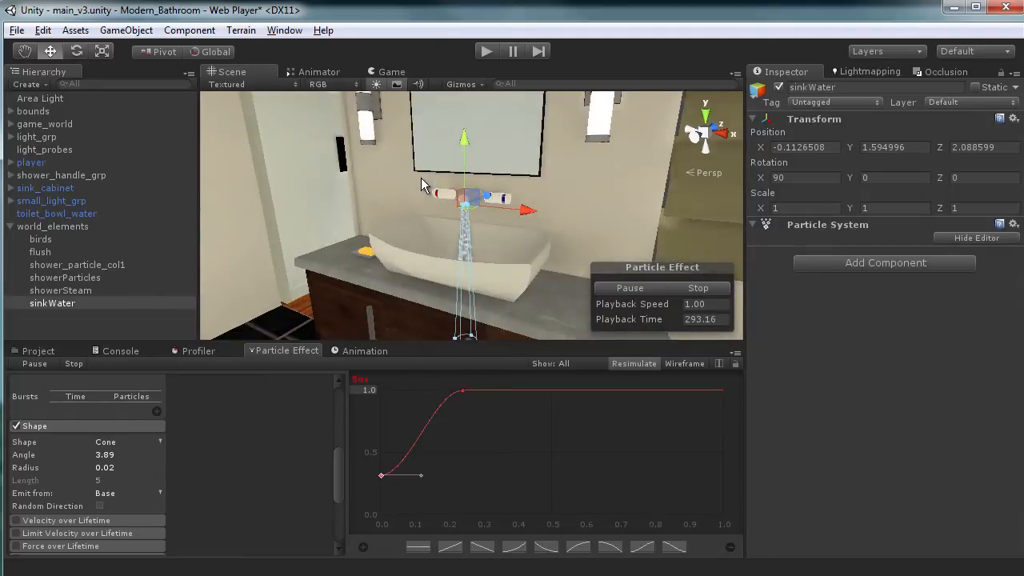
{"action": "scroll", "coordinate": [465, 211], "scroll_direction": "up", "scroll_amount": 5}
{"action": "scroll", "coordinate": [465, 211], "scroll_direction": "up", "scroll_amount": 6}
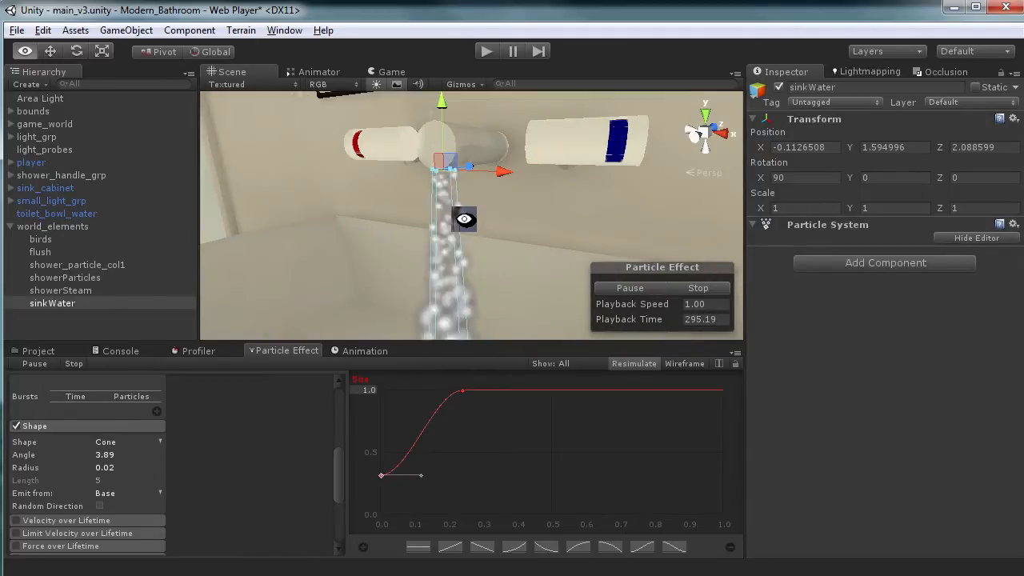
- Lower the size curve's second key to about 0.58 and check the water stream over the sink
{"action": "left_click_drag", "start_coordinate": [462, 391], "coordinate": [461, 443]}
{"action": "scroll", "coordinate": [455, 266], "scroll_direction": "down", "scroll_amount": 5}
{"action": "scroll", "coordinate": [451, 238], "scroll_direction": "up", "scroll_amount": 5}
{"action": "scroll", "coordinate": [453, 236], "scroll_direction": "down", "scroll_amount": 2}
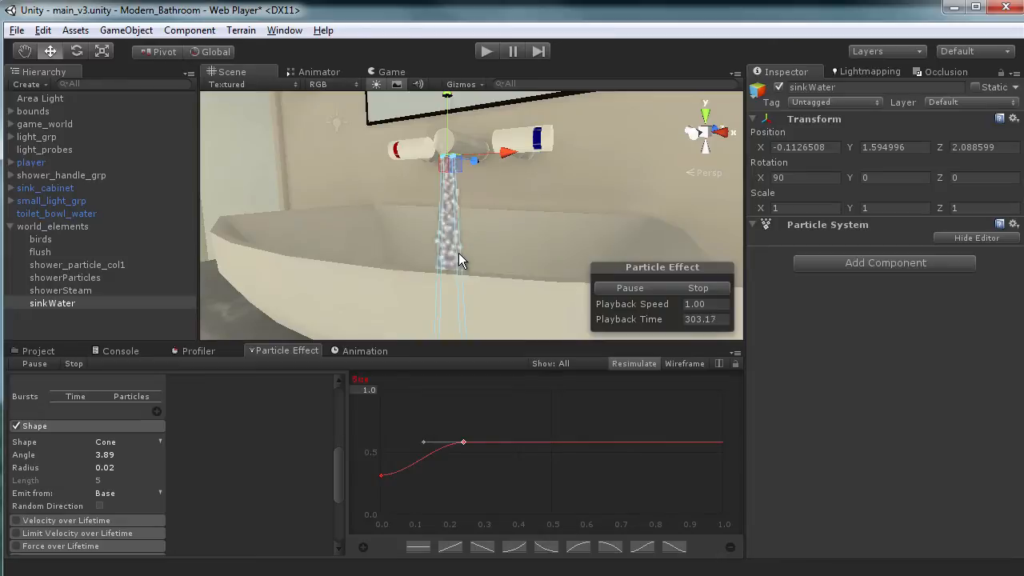
{"action": "scroll", "coordinate": [446, 185], "scroll_direction": "down", "scroll_amount": 3}
{"action": "scroll", "coordinate": [396, 112], "scroll_direction": "down", "scroll_amount": 3}
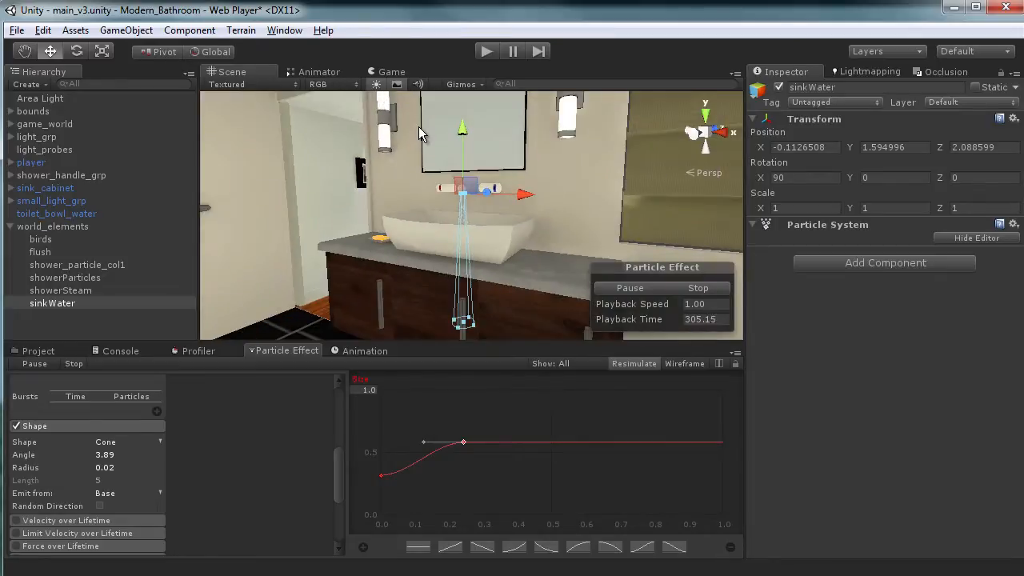
{"action": "left_click_drag", "start_coordinate": [505, 234], "coordinate": [466, 273], "text": "alt"}
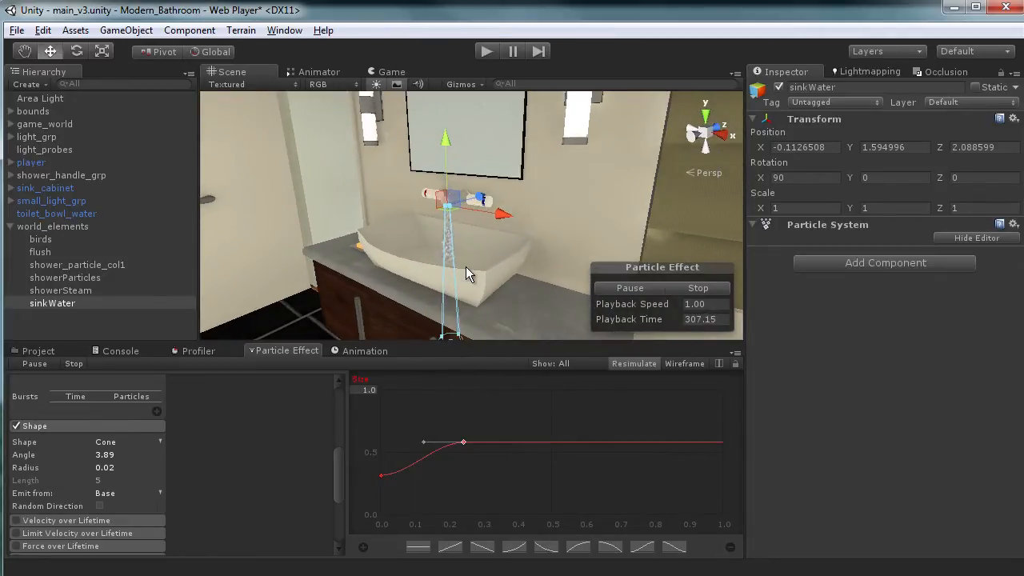
- Enable the Collision module on sinkWater and make its particles collide with the World
{"action": "left_click_drag", "start_coordinate": [335, 459], "coordinate": [336, 499]}
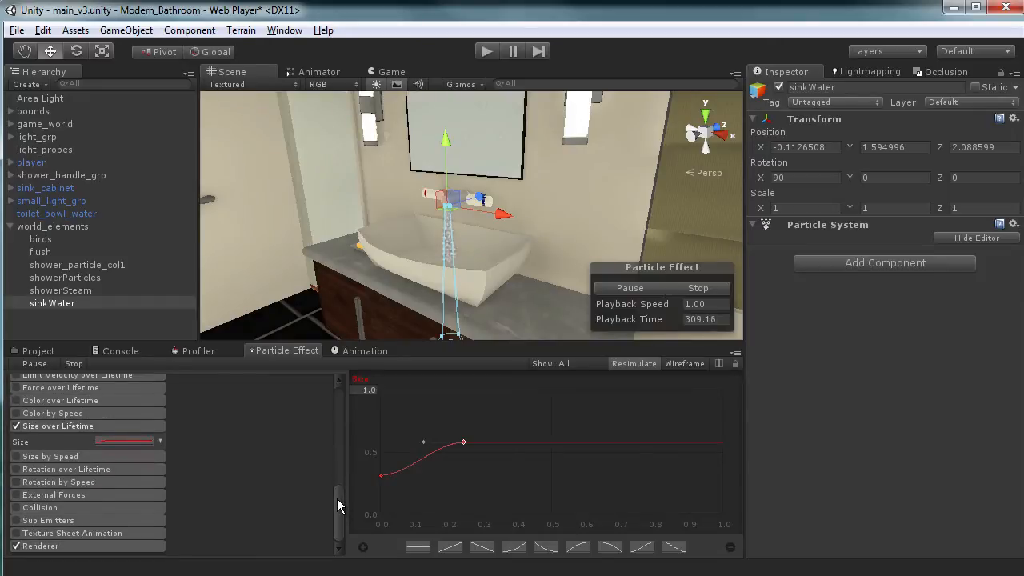
{"action": "left_click", "coordinate": [40, 508]}
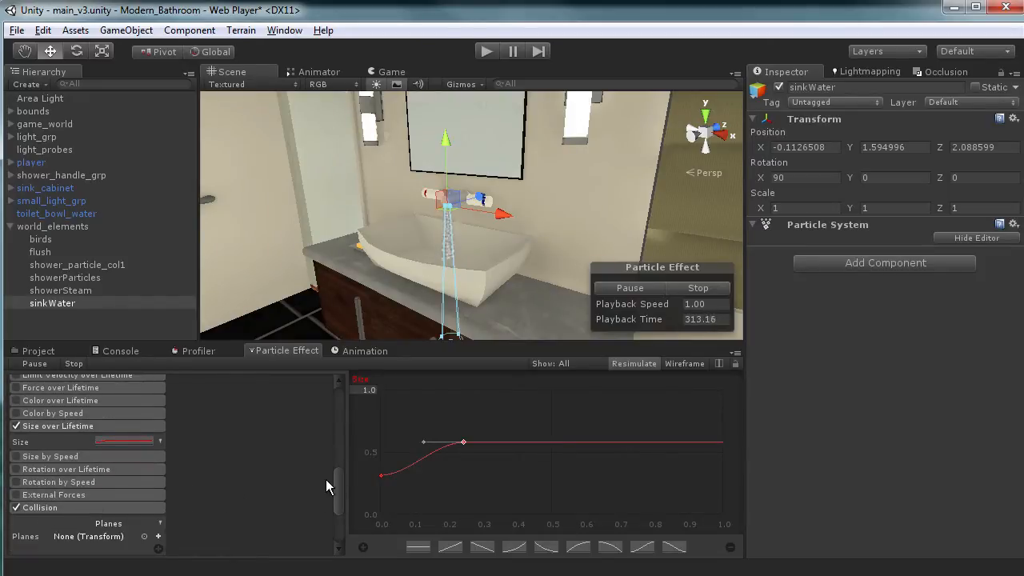
{"action": "scroll", "coordinate": [266, 485], "scroll_direction": "down", "scroll_amount": 4}
{"action": "left_click", "coordinate": [158, 391]}
{"action": "left_click", "coordinate": [149, 422]}
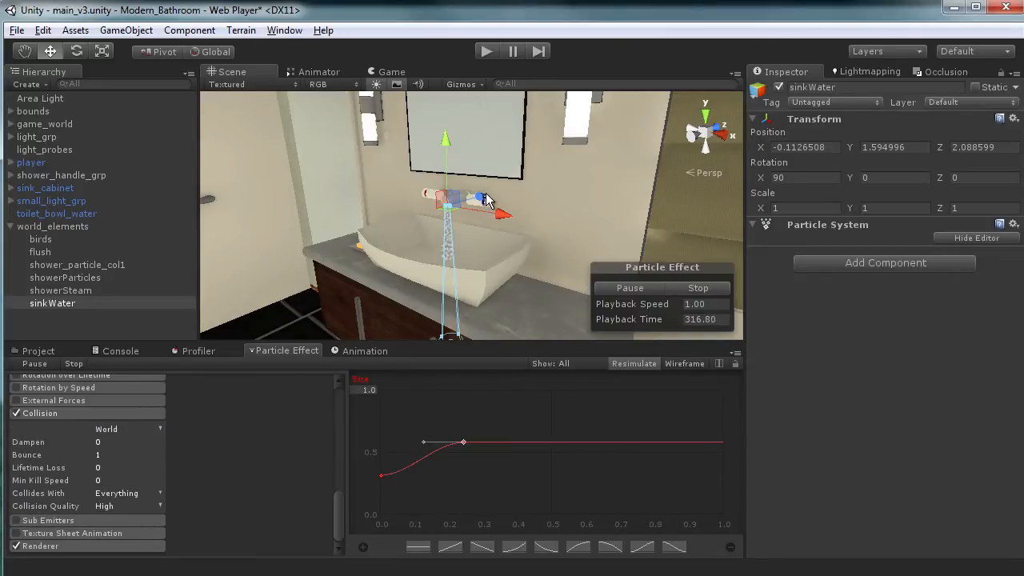
- Add a Mesh Collider component to the sink basin mesh
{"action": "scroll", "coordinate": [489, 201], "scroll_direction": "up", "scroll_amount": 3}
{"action": "left_click_drag", "start_coordinate": [473, 251], "coordinate": [432, 283], "text": "alt"}
{"action": "left_click", "coordinate": [432, 283]}
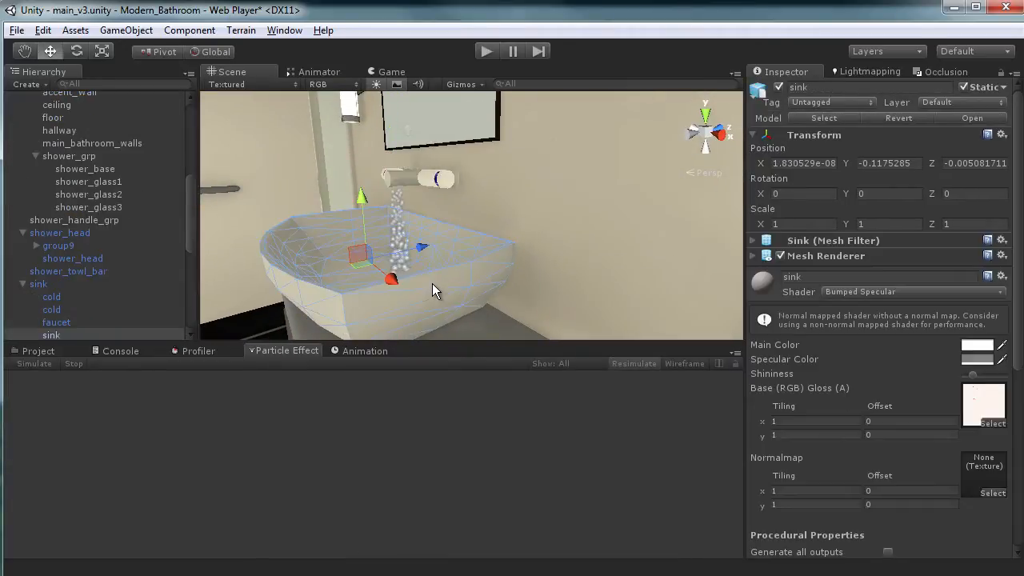
{"action": "mouse_move", "coordinate": [1022, 288]}
{"action": "left_mouse_down"}
{"action": "mouse_move", "coordinate": [1008, 429]}
{"action": "mouse_move", "coordinate": [1012, 274]}
{"action": "left_mouse_up"}
{"action": "left_click_drag", "start_coordinate": [1021, 338], "coordinate": [1005, 428]}
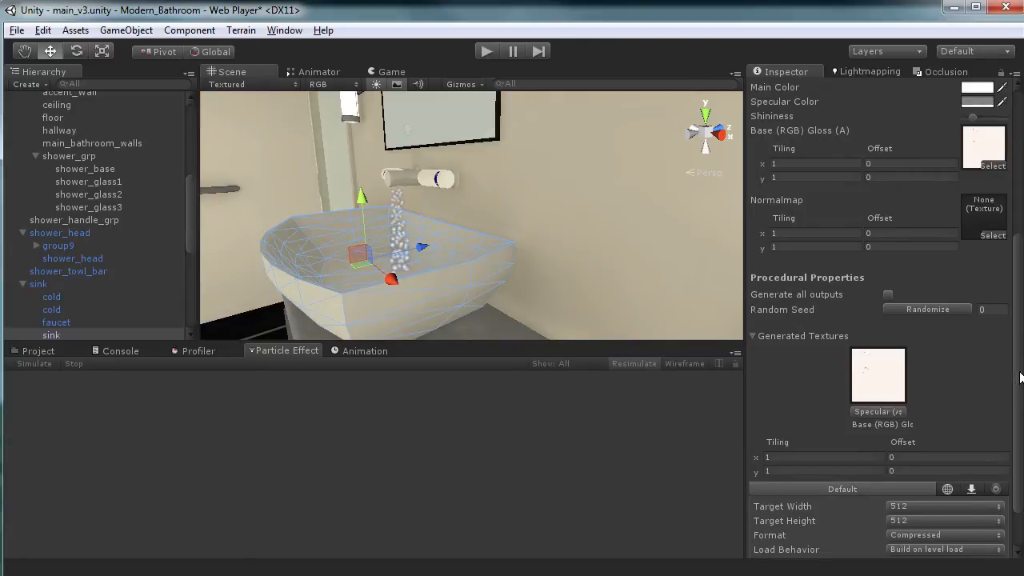
{"action": "scroll", "coordinate": [1020, 378], "scroll_direction": "down", "scroll_amount": 3}
{"action": "left_click", "coordinate": [874, 545]}
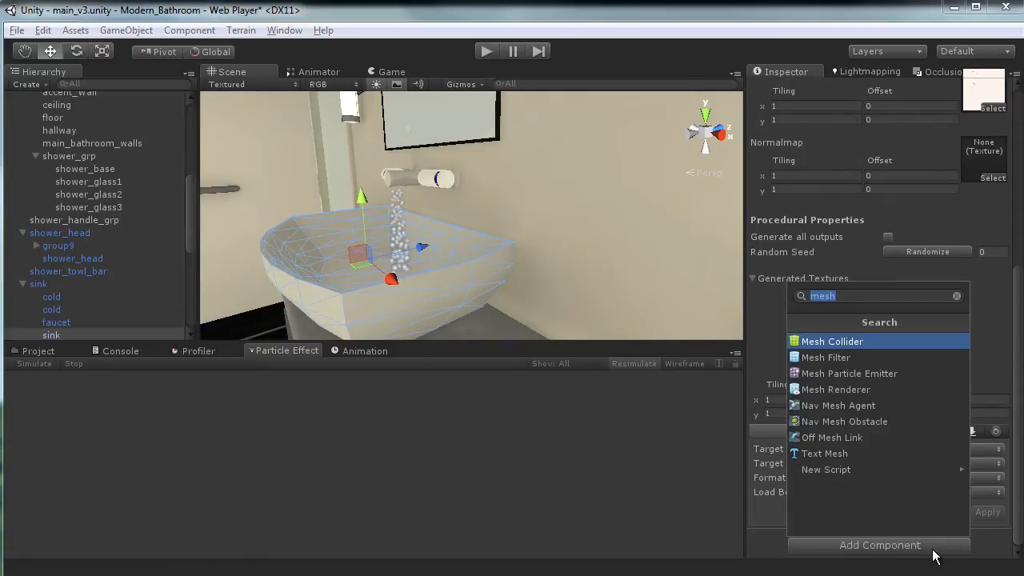
{"action": "left_click", "coordinate": [889, 340]}
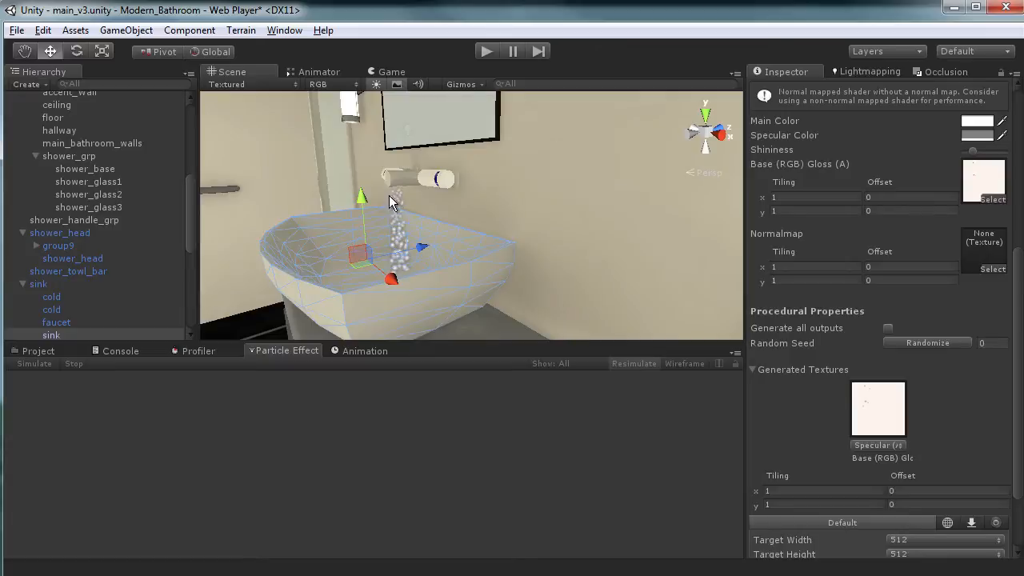
- Reselect sinkWater and examine how its particles collide with the sink basin
{"action": "left_click", "coordinate": [59, 283]}
{"action": "scroll", "coordinate": [60, 280], "scroll_direction": "down", "scroll_amount": 5}
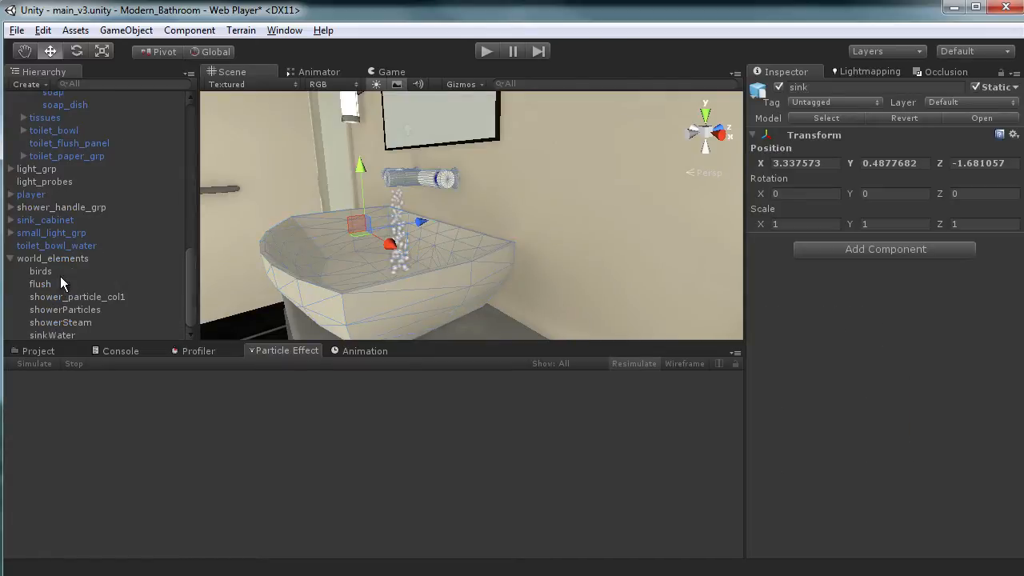
{"action": "left_click", "coordinate": [49, 260]}
{"action": "left_click", "coordinate": [71, 296]}
{"action": "double_click", "coordinate": [77, 336]}
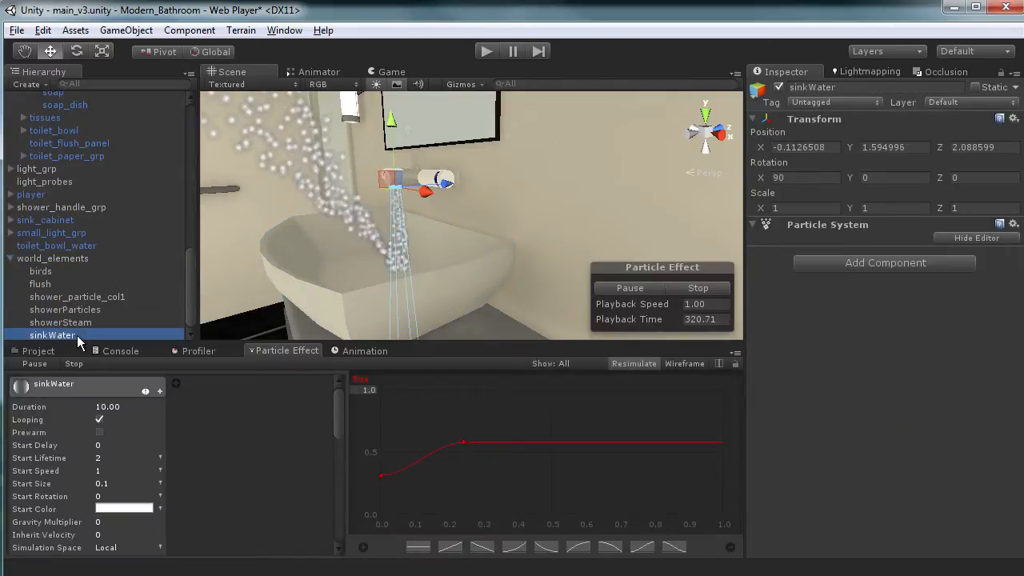
{"action": "left_click_drag", "start_coordinate": [441, 187], "coordinate": [496, 264], "text": "alt"}
{"action": "scroll", "coordinate": [477, 277], "scroll_direction": "down", "scroll_amount": 5}
{"action": "scroll", "coordinate": [489, 230], "scroll_direction": "up", "scroll_amount": 5}
{"action": "scroll", "coordinate": [512, 196], "scroll_direction": "up", "scroll_amount": 4}
{"action": "scroll", "coordinate": [557, 225], "scroll_direction": "down", "scroll_amount": 3}
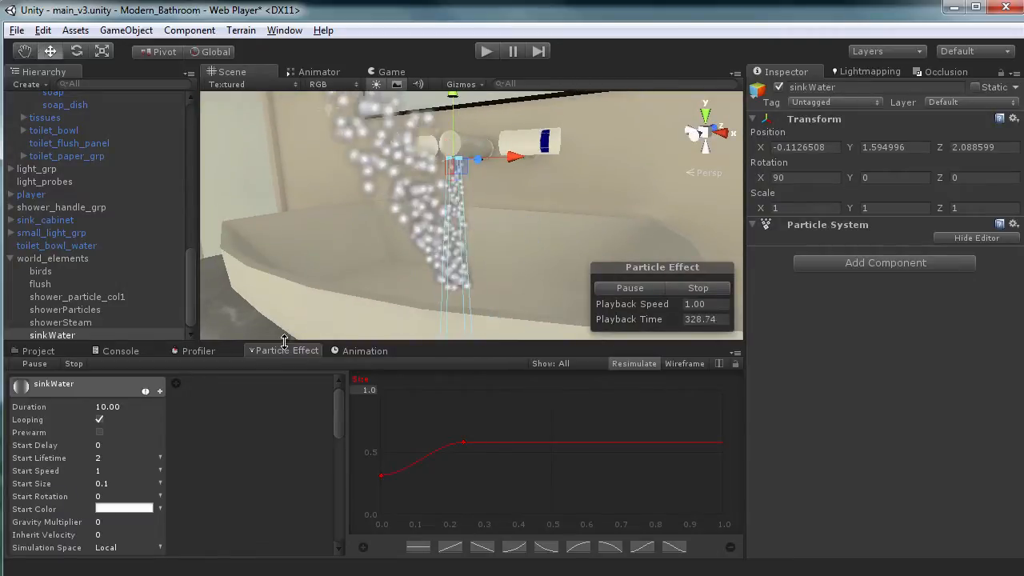
- Set sinkWater's collision Dampen to 0.46, Bounce to 0.37, Lifetime Loss to 0.66 and Min Kill Speed to 0.22
{"action": "left_click_drag", "start_coordinate": [336, 409], "coordinate": [331, 503]}
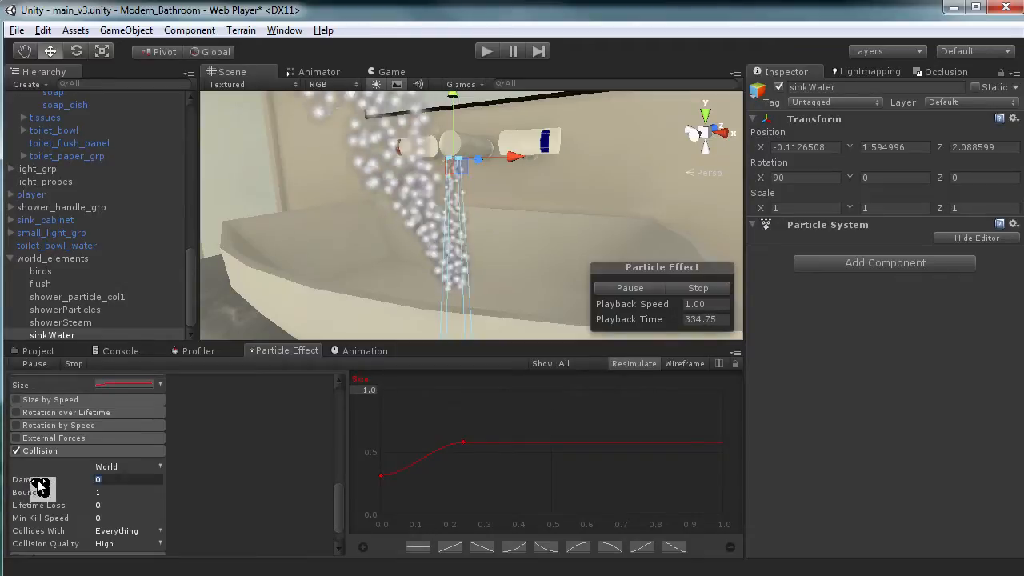
{"action": "mouse_move", "coordinate": [38, 477]}
{"action": "left_mouse_down"}
{"action": "mouse_move", "coordinate": [48, 480]}
{"action": "mouse_move", "coordinate": [40, 484]}
{"action": "left_mouse_up"}
{"action": "left_click_drag", "start_coordinate": [400, 240], "coordinate": [360, 264], "text": "alt"}
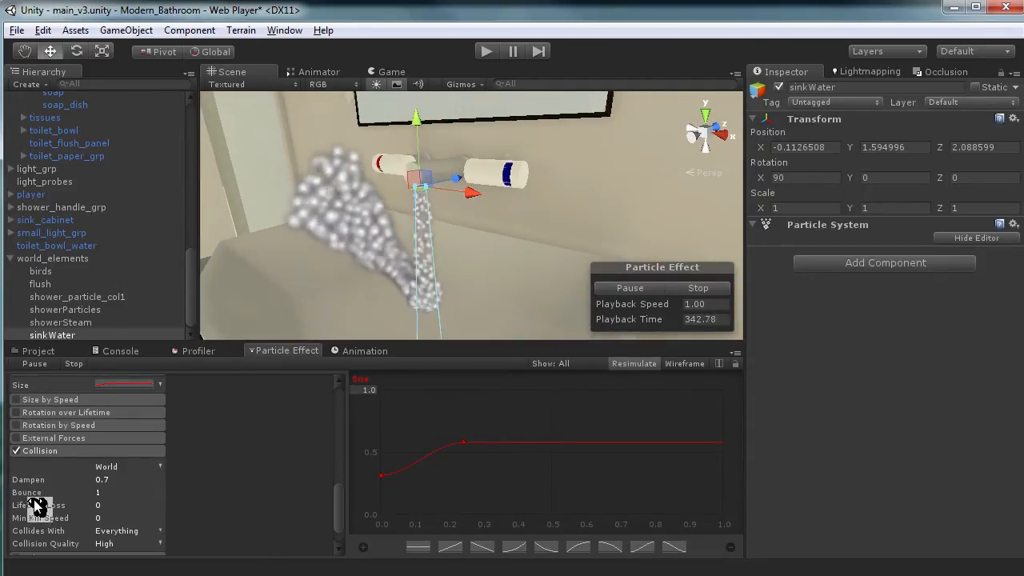
{"action": "left_click_drag", "start_coordinate": [28, 496], "coordinate": [23, 497]}
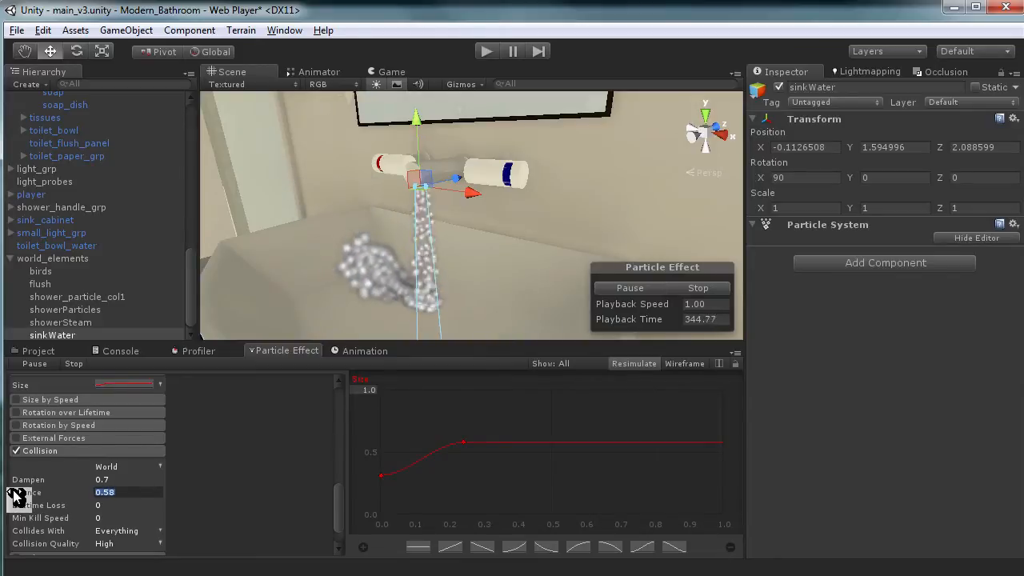
{"action": "left_click_drag", "start_coordinate": [464, 240], "coordinate": [378, 256], "text": "alt"}
{"action": "mouse_move", "coordinate": [44, 485]}
{"action": "left_mouse_down"}
{"action": "mouse_move", "coordinate": [12, 488]}
{"action": "mouse_move", "coordinate": [29, 485]}
{"action": "left_mouse_up"}
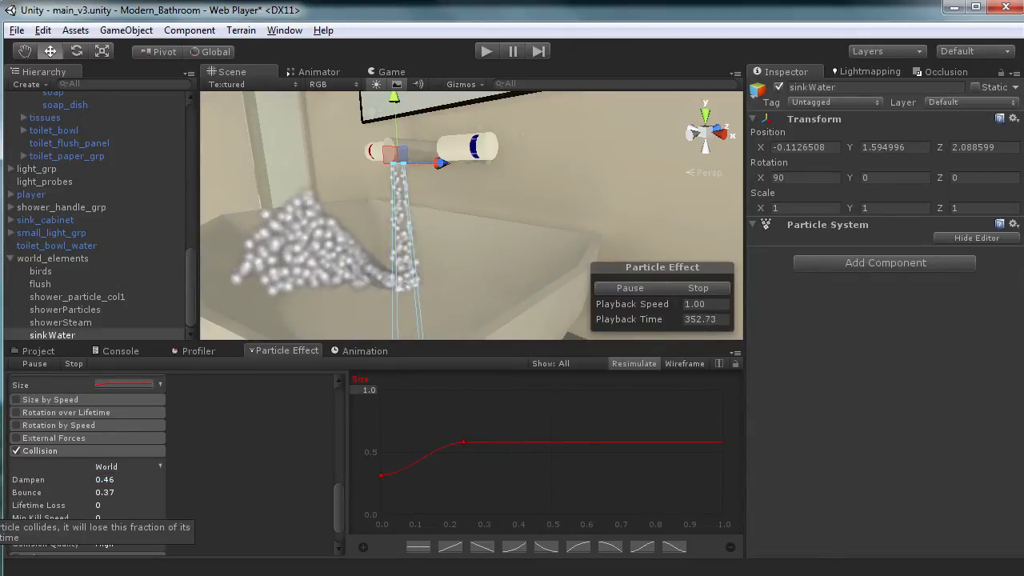
{"action": "left_click_drag", "start_coordinate": [24, 507], "coordinate": [37, 509]}
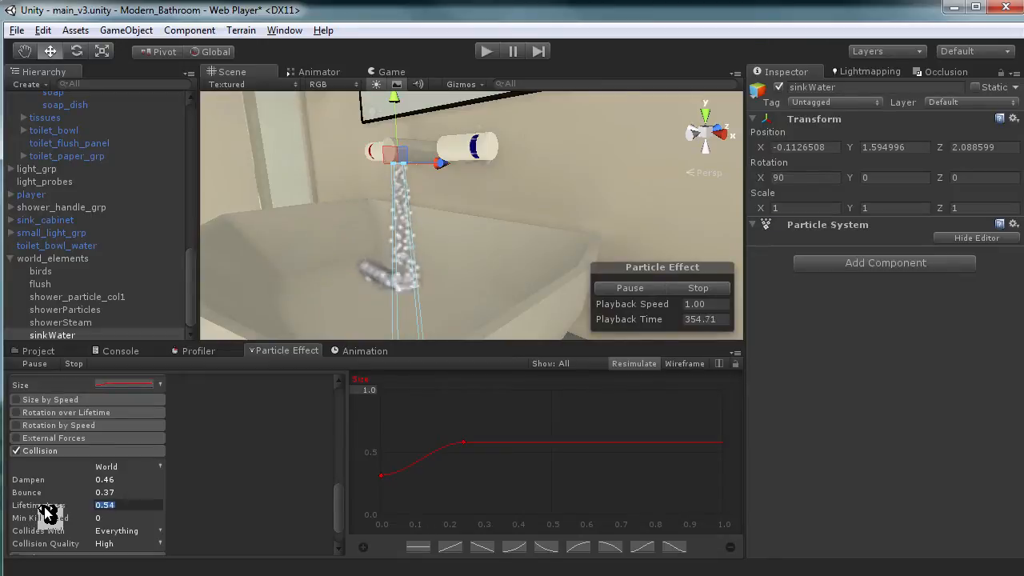
{"action": "left_click_drag", "start_coordinate": [512, 216], "coordinate": [394, 232], "text": "alt"}
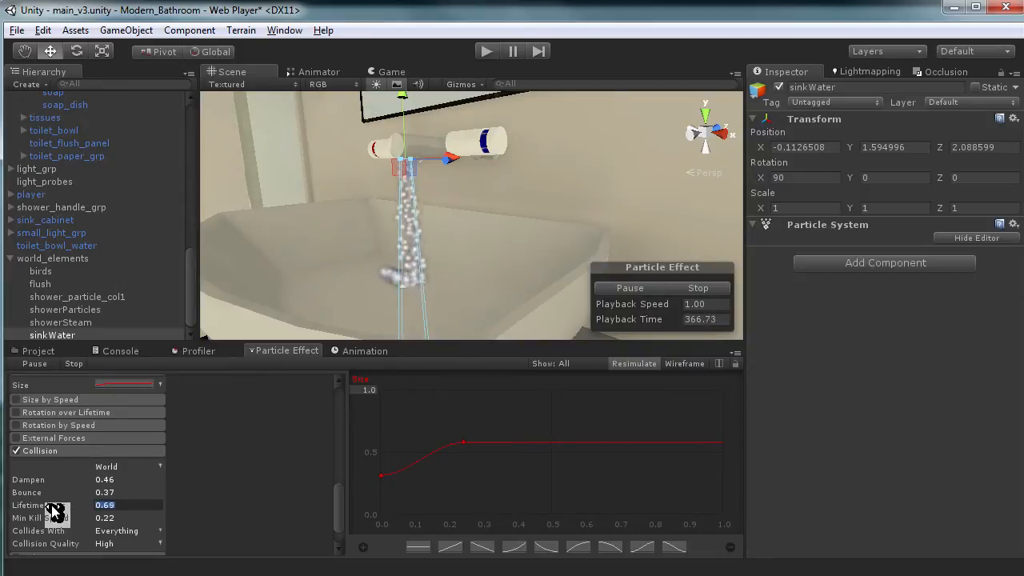
- Set sinkWater's Gravity Multiplier to 1 and compare the splash up close where the stream meets the basin
{"action": "left_click_drag", "start_coordinate": [337, 497], "coordinate": [333, 414]}
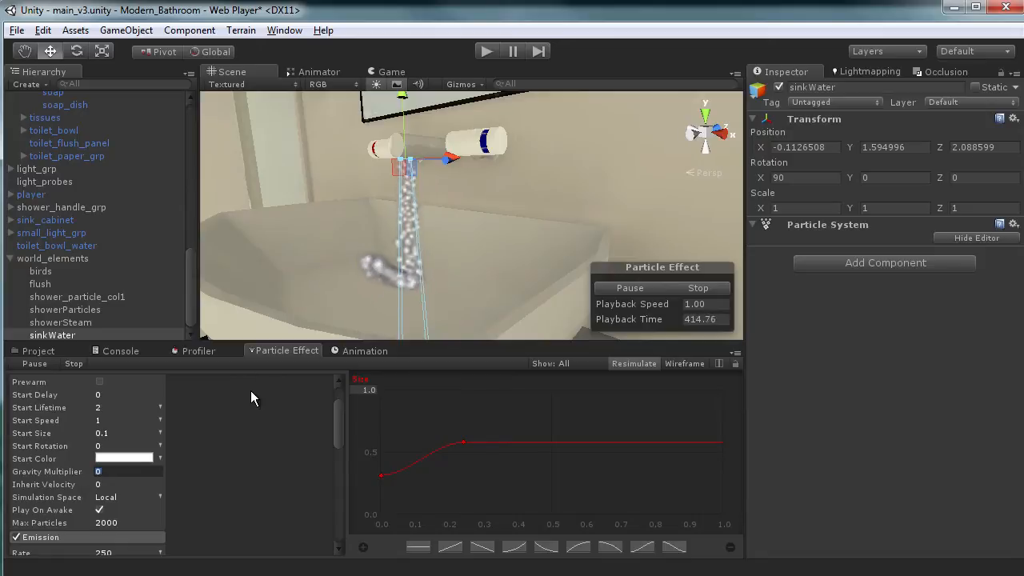
{"action": "type", "text": "1"}
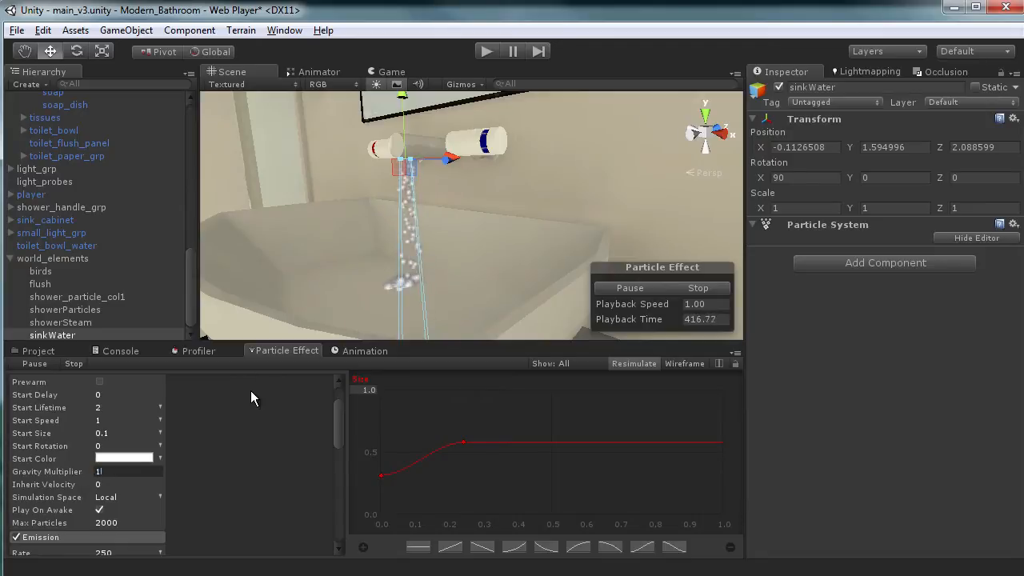
{"action": "left_click_drag", "start_coordinate": [339, 227], "coordinate": [377, 272], "text": "alt"}
{"action": "scroll", "coordinate": [376, 266], "scroll_direction": "up", "scroll_amount": 3}
{"action": "middle_click_drag", "start_coordinate": [376, 267], "coordinate": [425, 226]}
{"action": "left_click_drag", "start_coordinate": [425, 226], "coordinate": [391, 219], "text": "alt"}
{"action": "scroll", "coordinate": [418, 249], "scroll_direction": "up", "scroll_amount": 3}
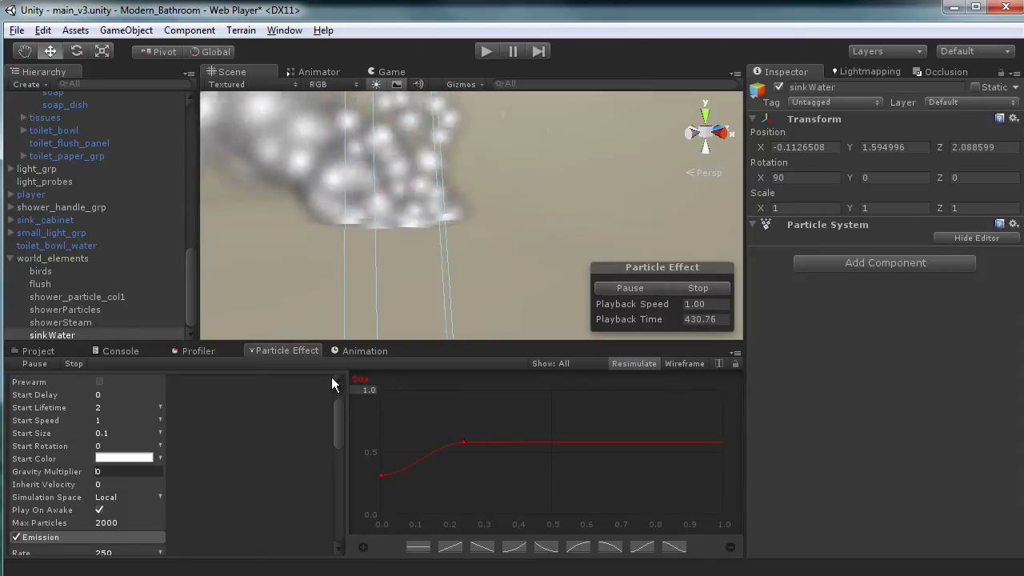
{"action": "type", "text": "1"}
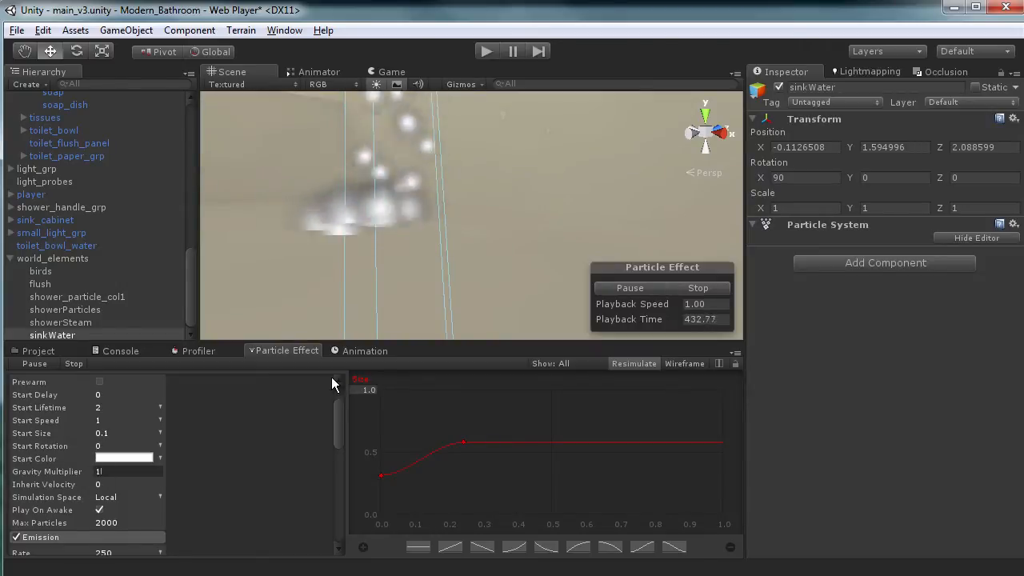
- Try a Gravity Multiplier of 0.5 on sinkWater and check the stream in the sink
{"action": "key", "text": "BackSpace"}
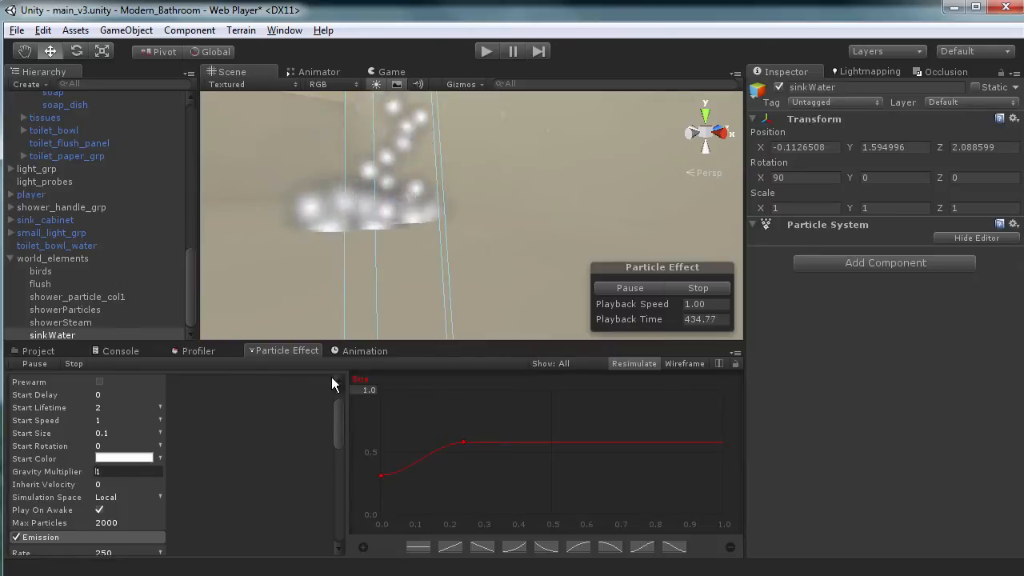
{"action": "type", "text": ".5"}
{"action": "scroll", "coordinate": [448, 192], "scroll_direction": "down", "scroll_amount": 6}
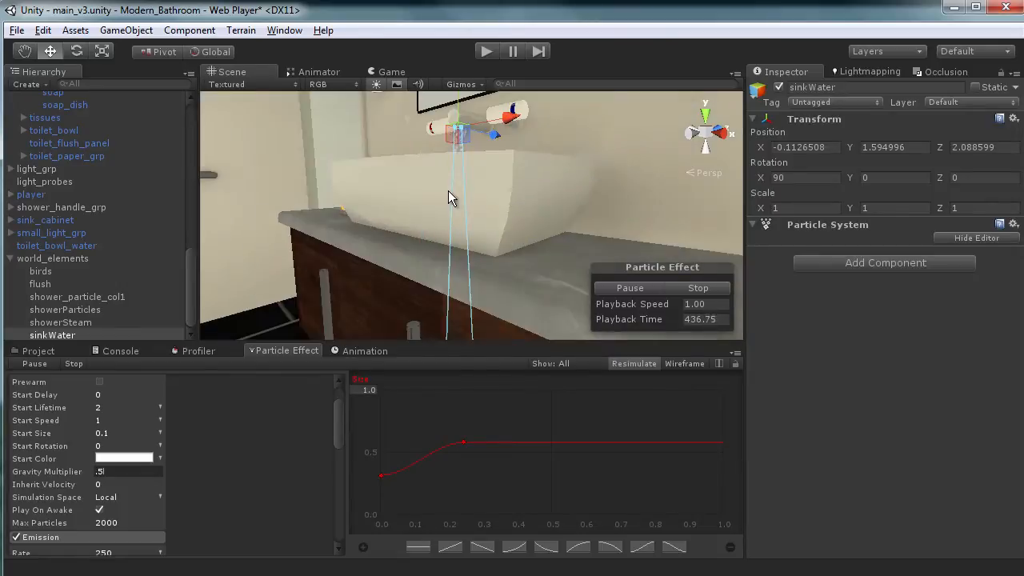
{"action": "scroll", "coordinate": [444, 204], "scroll_direction": "up", "scroll_amount": 6}
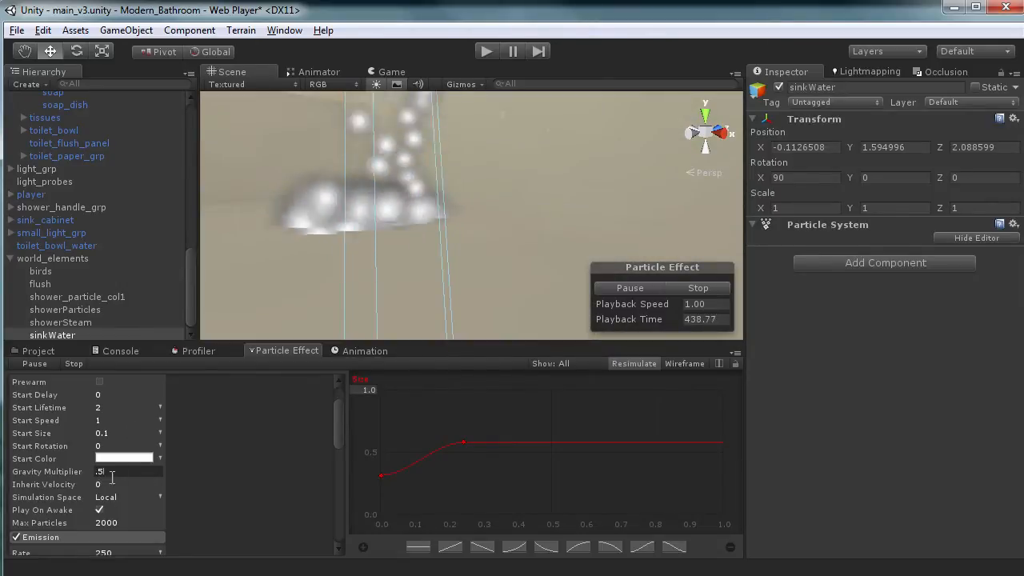
- Reduce sinkWater's collision Dampen to 0.18 and Lifetime Loss to 0.51, checking the water flow in the basin
{"action": "left_click_drag", "start_coordinate": [336, 430], "coordinate": [333, 491]}
{"action": "scroll", "coordinate": [258, 457], "scroll_direction": "up", "scroll_amount": 3}
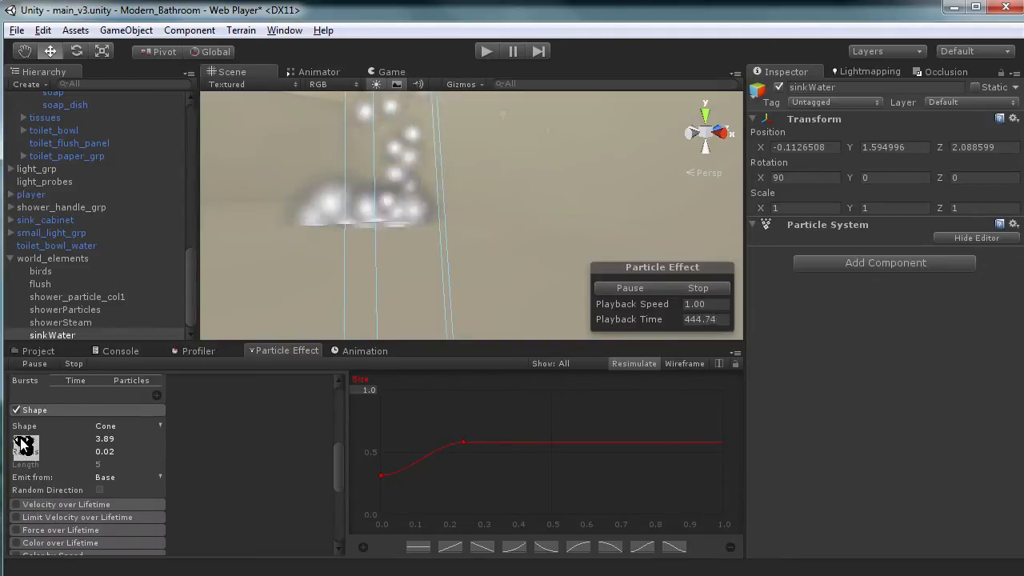
{"action": "left_click_drag", "start_coordinate": [343, 455], "coordinate": [269, 498]}
{"action": "mouse_move", "coordinate": [30, 463]}
{"action": "left_mouse_down"}
{"action": "mouse_move", "coordinate": [42, 463]}
{"action": "mouse_move", "coordinate": [28, 464]}
{"action": "left_mouse_up"}
{"action": "scroll", "coordinate": [349, 200], "scroll_direction": "down", "scroll_amount": 6}
{"action": "left_click_drag", "start_coordinate": [352, 199], "coordinate": [342, 269], "text": "alt"}
{"action": "scroll", "coordinate": [432, 246], "scroll_direction": "up", "scroll_amount": 5}
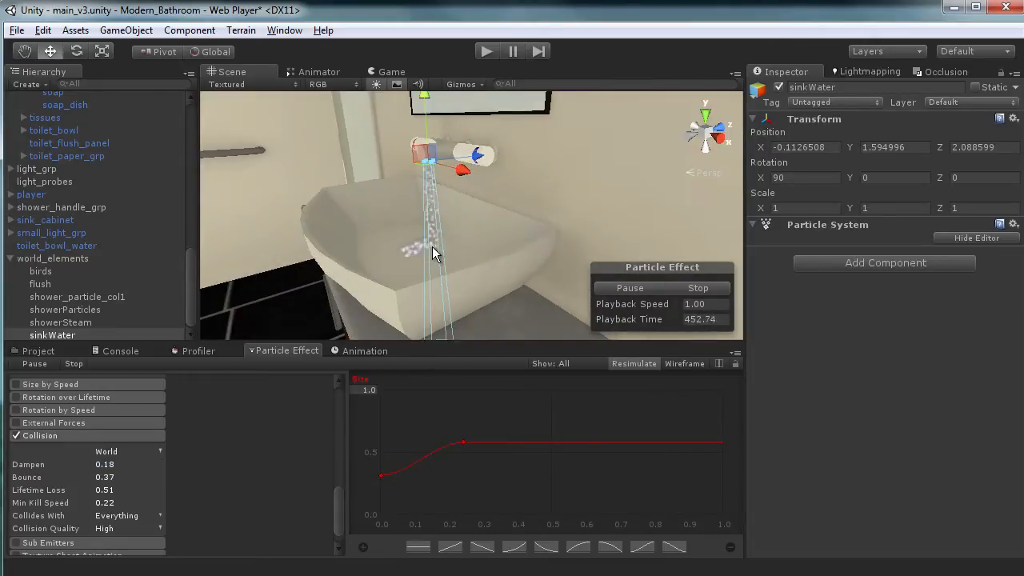
{"action": "scroll", "coordinate": [396, 265], "scroll_direction": "up", "scroll_amount": 3}
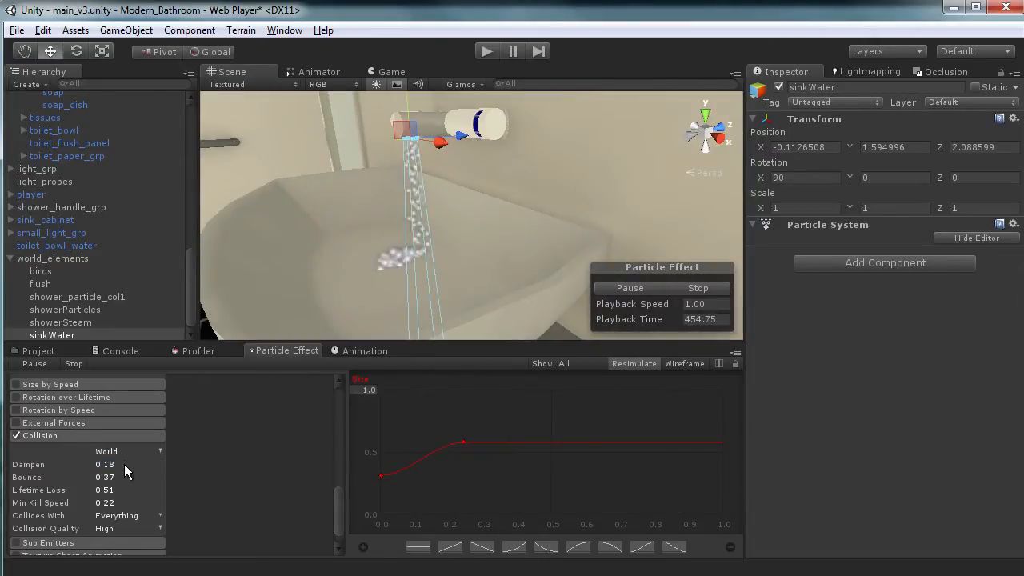
- Set sinkWater's collision Lifetime Loss to 0 and Bounce to 0.77, and check the splash in the sink
{"action": "left_click_drag", "start_coordinate": [34, 491], "coordinate": [14, 496]}
{"action": "mouse_move", "coordinate": [369, 240]}
{"action": "left_mouse_down", "text": "alt"}
{"action": "mouse_move", "coordinate": [379, 194]}
{"action": "mouse_move", "coordinate": [359, 240]}
{"action": "mouse_move", "coordinate": [366, 258]}
{"action": "mouse_move", "coordinate": [369, 235]}
{"action": "left_mouse_up", "text": "alt"}
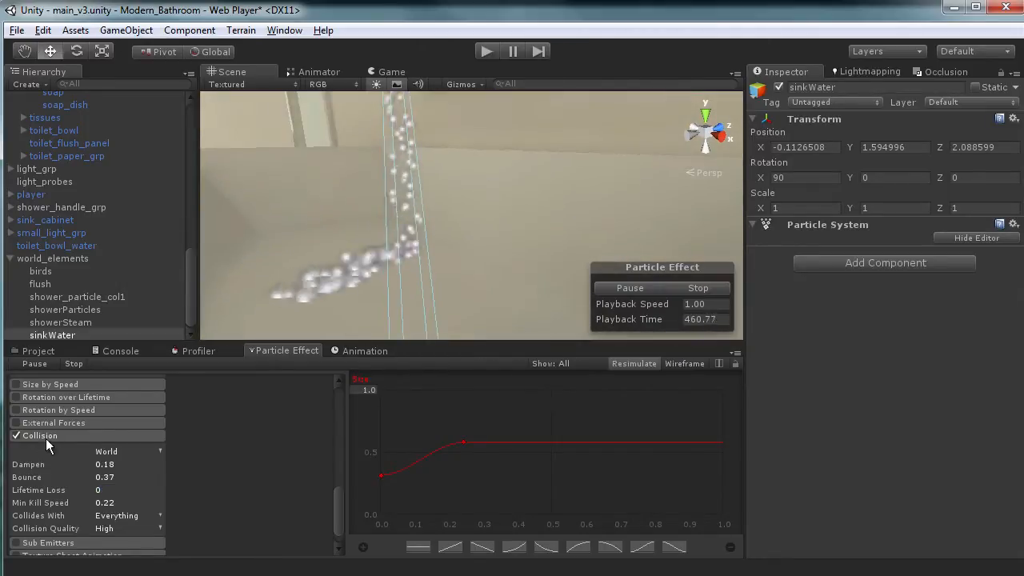
{"action": "left_click_drag", "start_coordinate": [28, 477], "coordinate": [39, 478]}
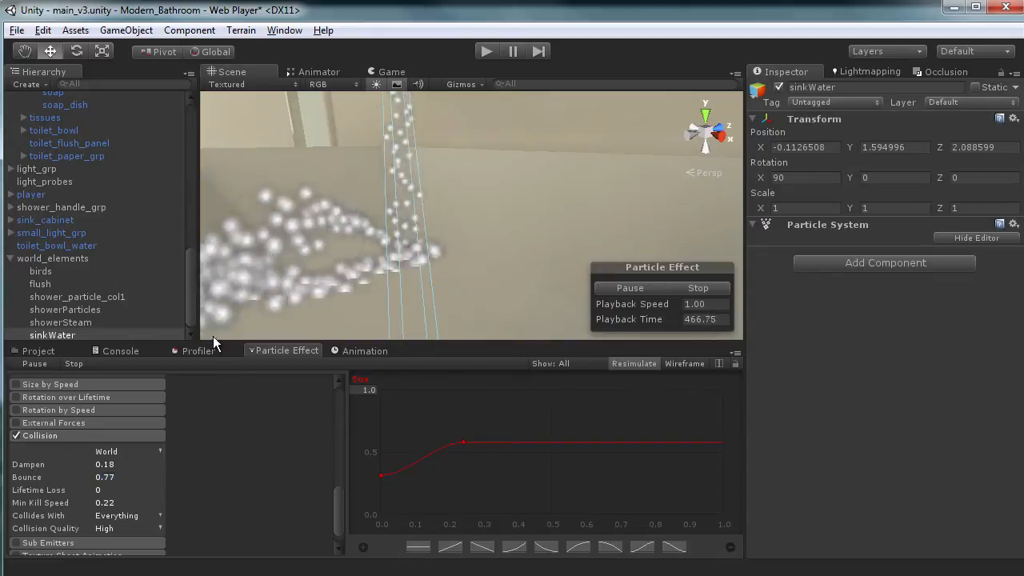
{"action": "scroll", "coordinate": [325, 229], "scroll_direction": "down", "scroll_amount": 10}
{"action": "left_click_drag", "start_coordinate": [325, 229], "coordinate": [454, 251], "text": "alt"}
{"action": "scroll", "coordinate": [452, 265], "scroll_direction": "up", "scroll_amount": 5}
{"action": "left_click_drag", "start_coordinate": [452, 266], "coordinate": [469, 250], "text": "alt"}
- Widen sinkWater's emission cone by trying several Shape angles and settling on 9.8
{"action": "left_click_drag", "start_coordinate": [337, 504], "coordinate": [336, 451]}
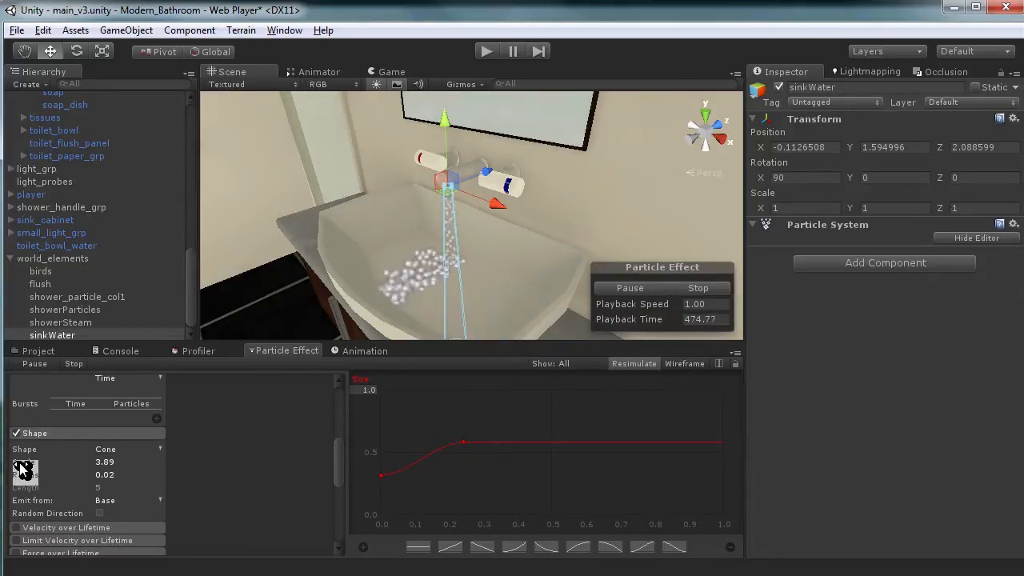
{"action": "left_click_drag", "start_coordinate": [53, 470], "coordinate": [111, 455]}
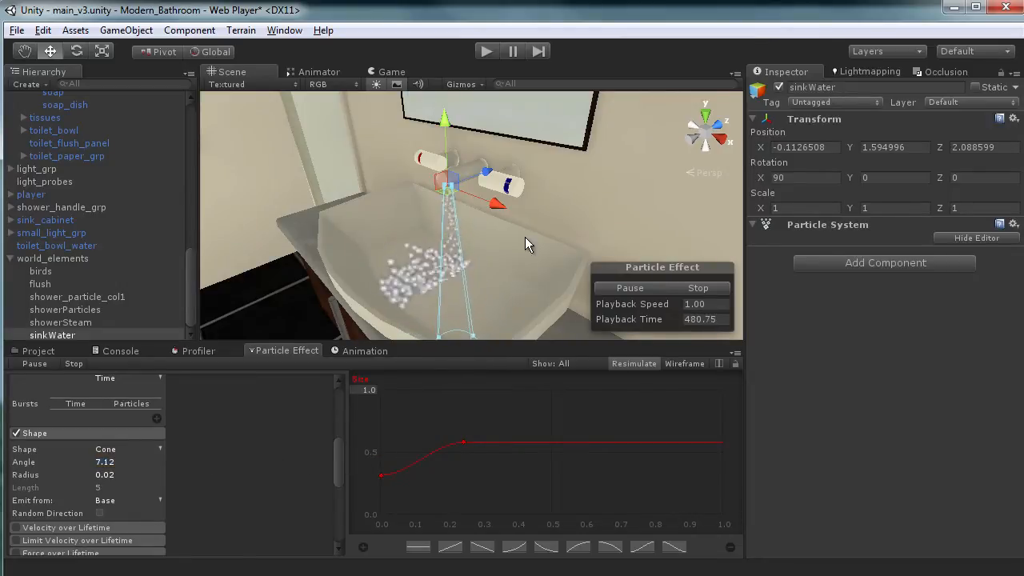
{"action": "scroll", "coordinate": [472, 251], "scroll_direction": "up", "scroll_amount": 5}
{"action": "left_click_drag", "start_coordinate": [472, 251], "coordinate": [395, 206], "text": "alt"}
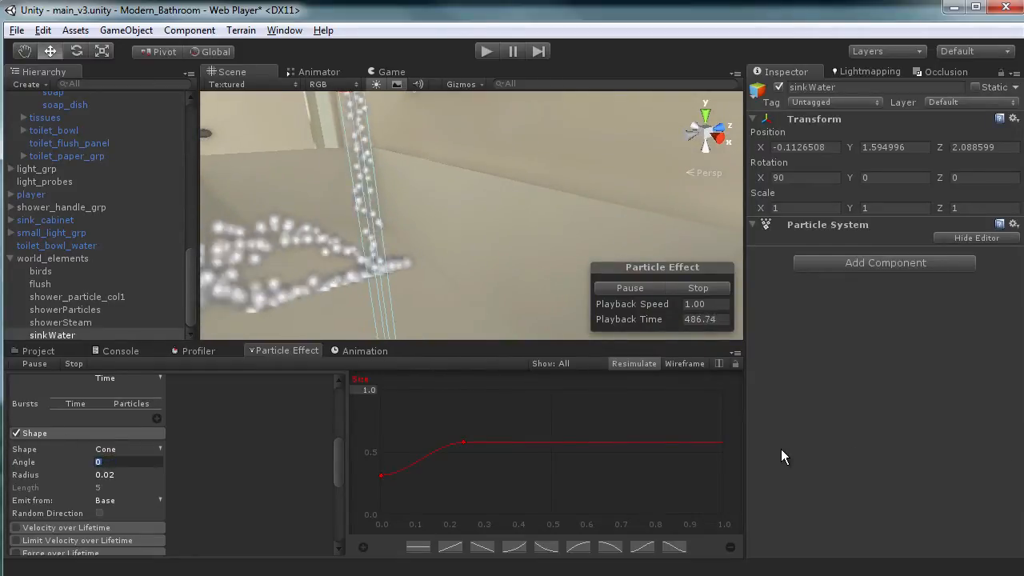
{"action": "left_click_drag", "start_coordinate": [228, 424], "coordinate": [132, 420]}
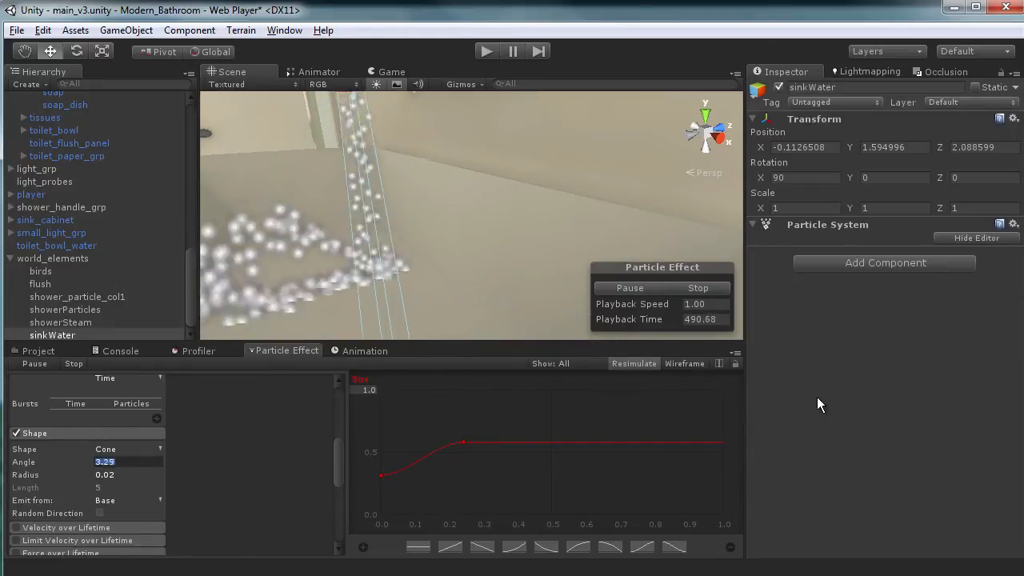
{"action": "left_click_drag", "start_coordinate": [640, 202], "coordinate": [466, 253], "text": "alt"}
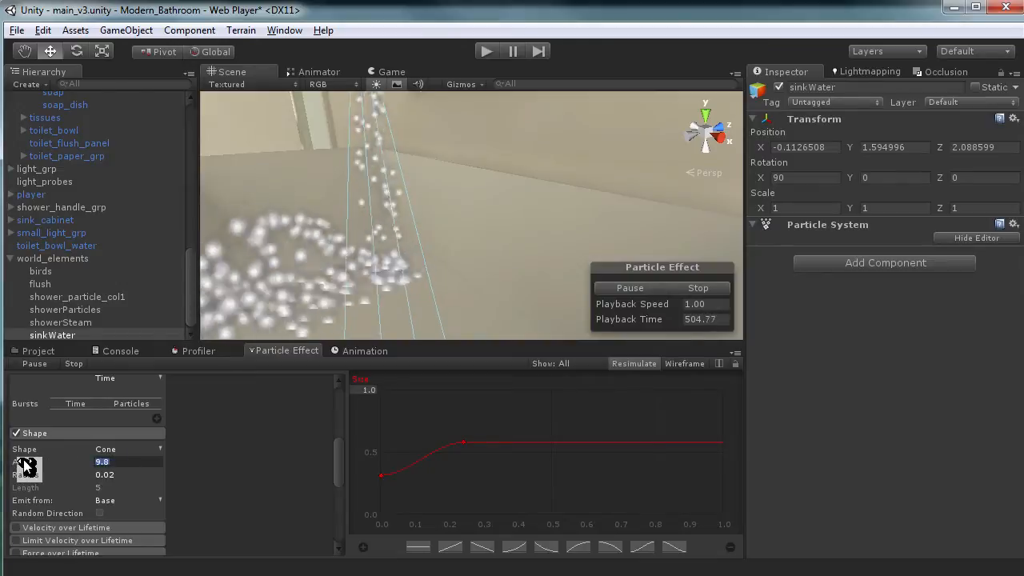
{"action": "left_click_drag", "start_coordinate": [332, 453], "coordinate": [335, 421]}
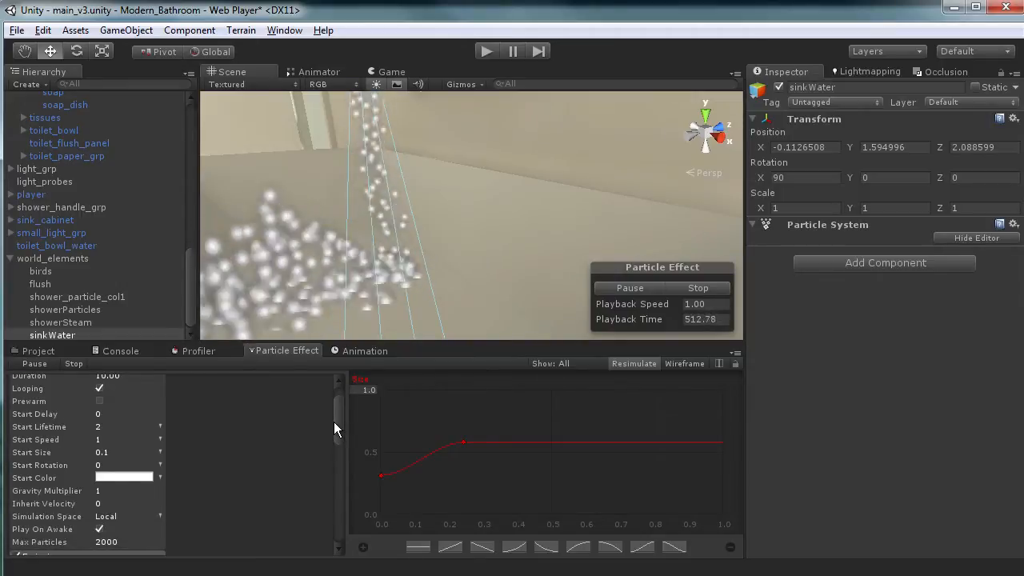
{"action": "mouse_move", "coordinate": [328, 421]}
{"action": "left_mouse_down"}
{"action": "mouse_move", "coordinate": [329, 411]}
{"action": "mouse_move", "coordinate": [330, 429]}
{"action": "left_mouse_up"}
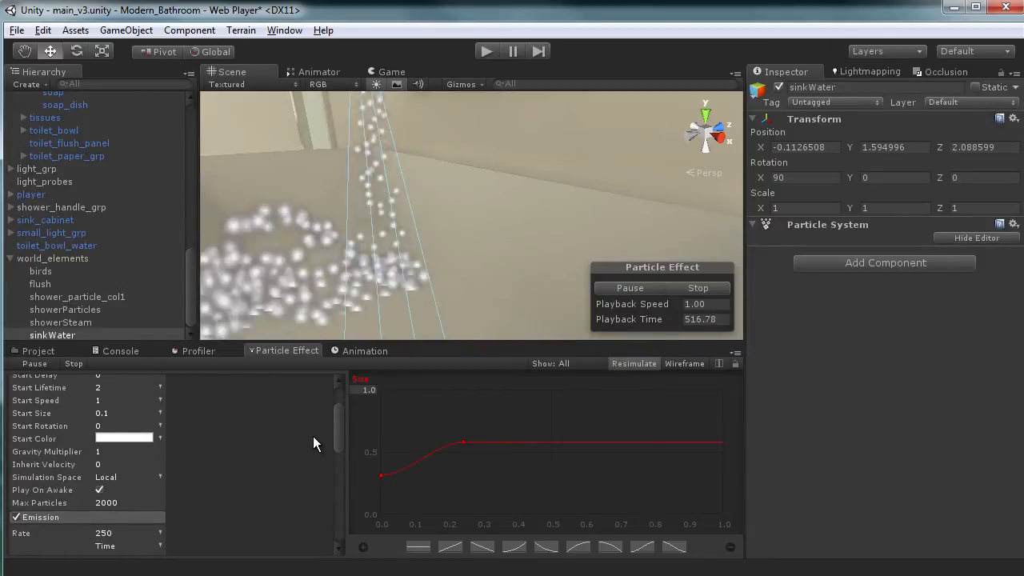
- Lower sinkWater's Size over Lifetime curve to start at about 0.2 and level off at about 0.35 early in the lifetime
{"action": "left_click_drag", "start_coordinate": [335, 409], "coordinate": [335, 474]}
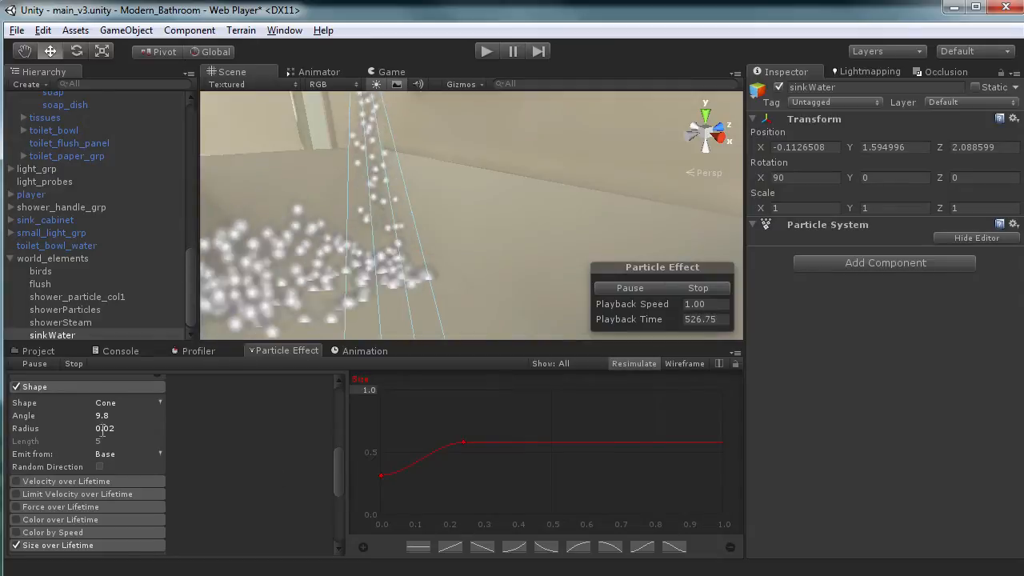
{"action": "left_click", "coordinate": [136, 454]}
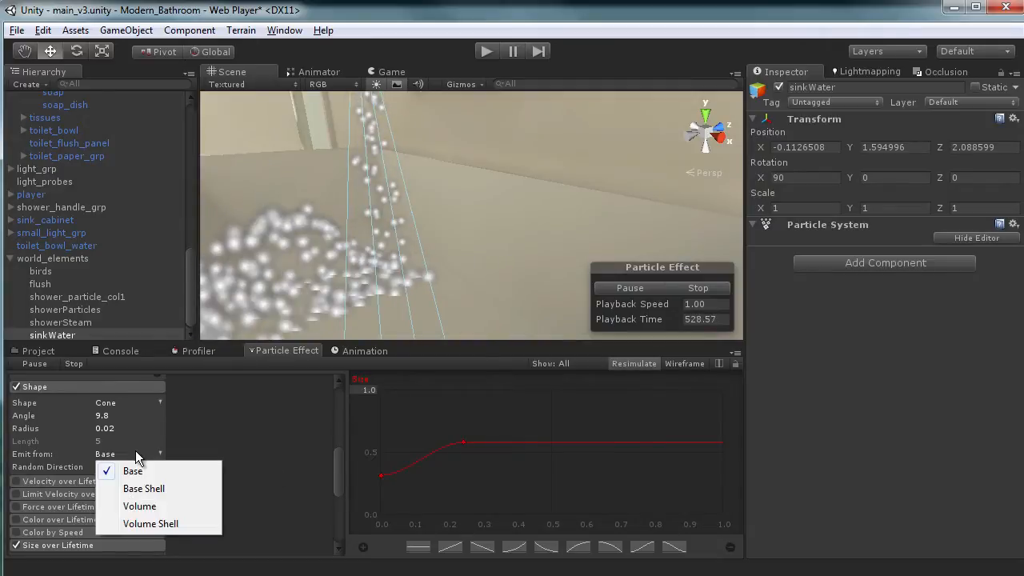
{"action": "left_click_drag", "start_coordinate": [343, 455], "coordinate": [332, 471]}
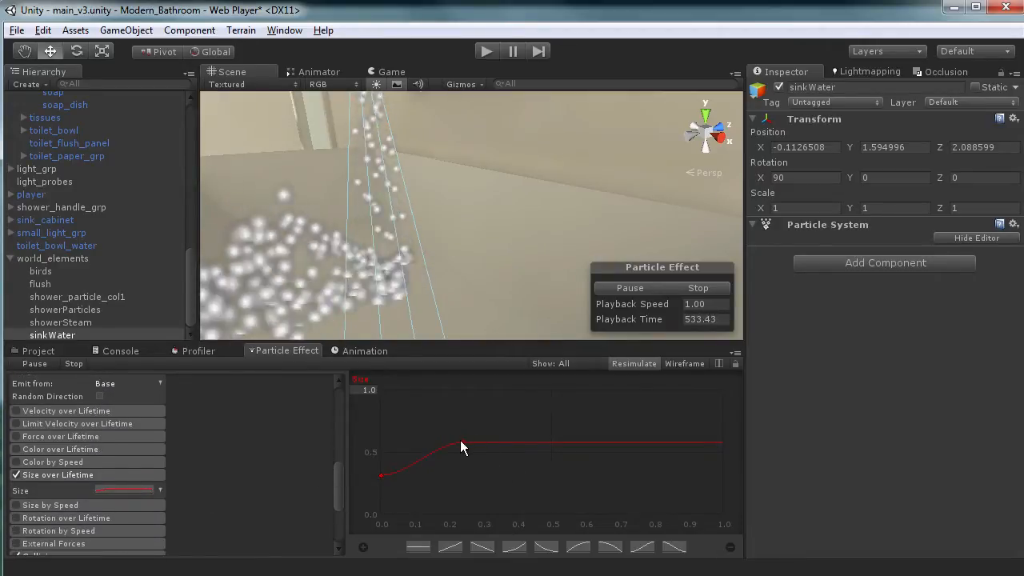
{"action": "left_click_drag", "start_coordinate": [460, 441], "coordinate": [380, 494]}
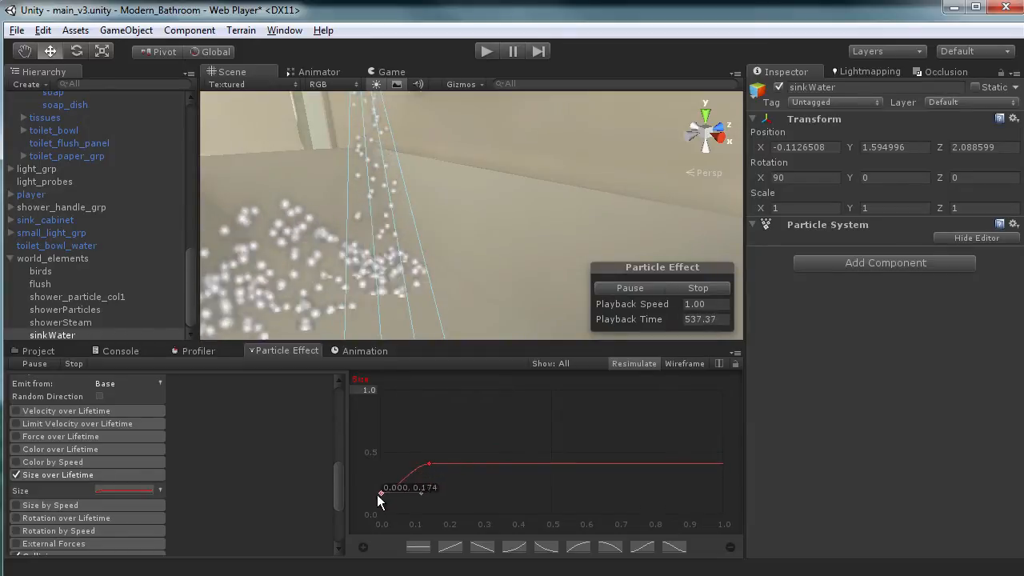
{"action": "left_click_drag", "start_coordinate": [427, 469], "coordinate": [399, 472]}
- Inspect the smaller water particles falling from the faucet into the basin from several angles and distances
{"action": "scroll", "coordinate": [404, 130], "scroll_direction": "down", "scroll_amount": 8}
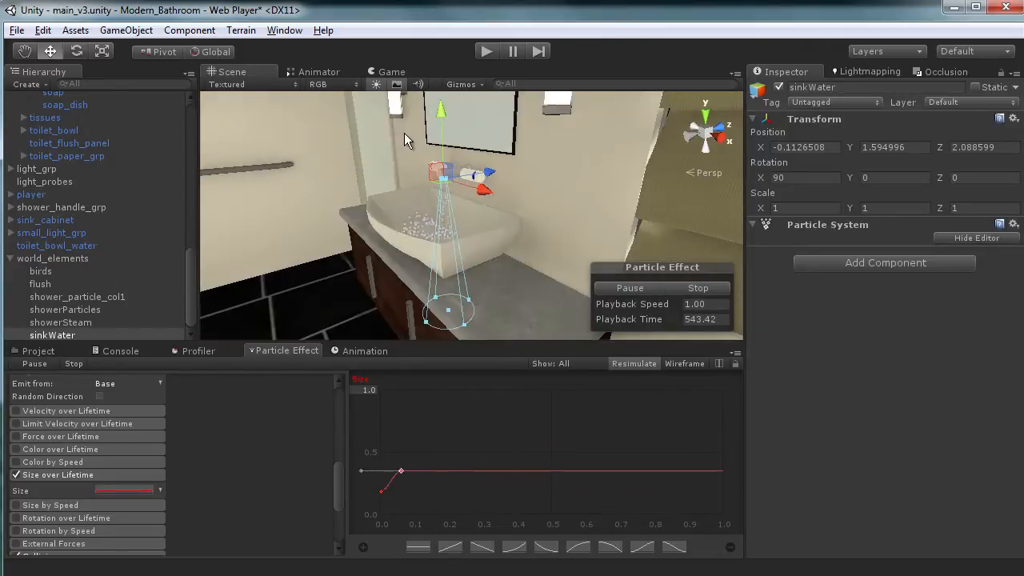
{"action": "left_click_drag", "start_coordinate": [417, 249], "coordinate": [560, 200], "text": "alt"}
{"action": "middle_click_drag", "start_coordinate": [554, 195], "coordinate": [484, 233], "text": "alt"}
{"action": "scroll", "coordinate": [483, 233], "scroll_direction": "up", "scroll_amount": 2}
{"action": "mouse_move", "coordinate": [483, 233]}
{"action": "left_mouse_down", "text": "alt"}
{"action": "mouse_move", "coordinate": [448, 215]}
{"action": "mouse_move", "coordinate": [480, 216]}
{"action": "left_mouse_up", "text": "alt"}
{"action": "scroll", "coordinate": [458, 209], "scroll_direction": "up", "scroll_amount": 8}
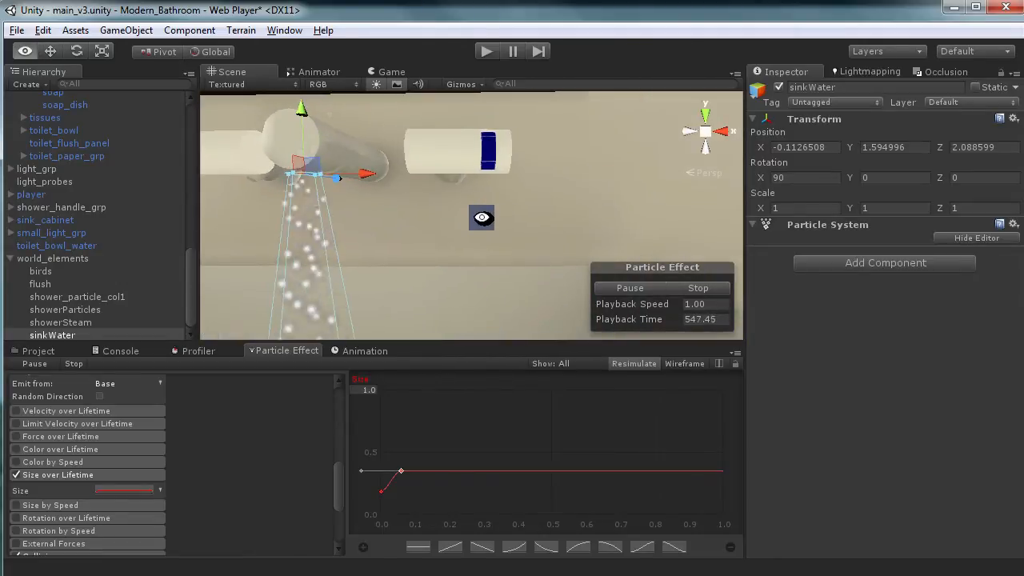
{"action": "middle_click_drag", "start_coordinate": [462, 218], "coordinate": [464, 196], "text": "alt"}
{"action": "left_click_drag", "start_coordinate": [464, 197], "coordinate": [489, 179], "text": "alt"}
{"action": "scroll", "coordinate": [488, 178], "scroll_direction": "up", "scroll_amount": 4}
{"action": "scroll", "coordinate": [480, 192], "scroll_direction": "down", "scroll_amount": 4}
{"action": "scroll", "coordinate": [472, 205], "scroll_direction": "down", "scroll_amount": 5}
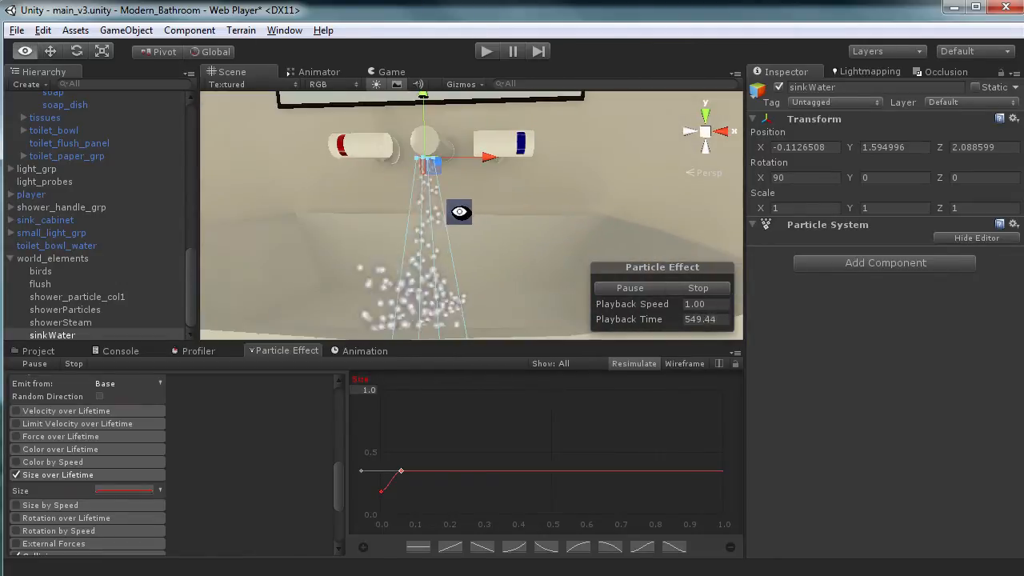
- Raise sinkWater's emission Rate, trying 500 and settling on 700, and check the denser stream in the sink
{"action": "mouse_move", "coordinate": [340, 477]}
{"action": "left_mouse_down"}
{"action": "mouse_move", "coordinate": [344, 390]}
{"action": "mouse_move", "coordinate": [335, 458]}
{"action": "left_mouse_up"}
{"action": "double_click", "coordinate": [113, 426]}
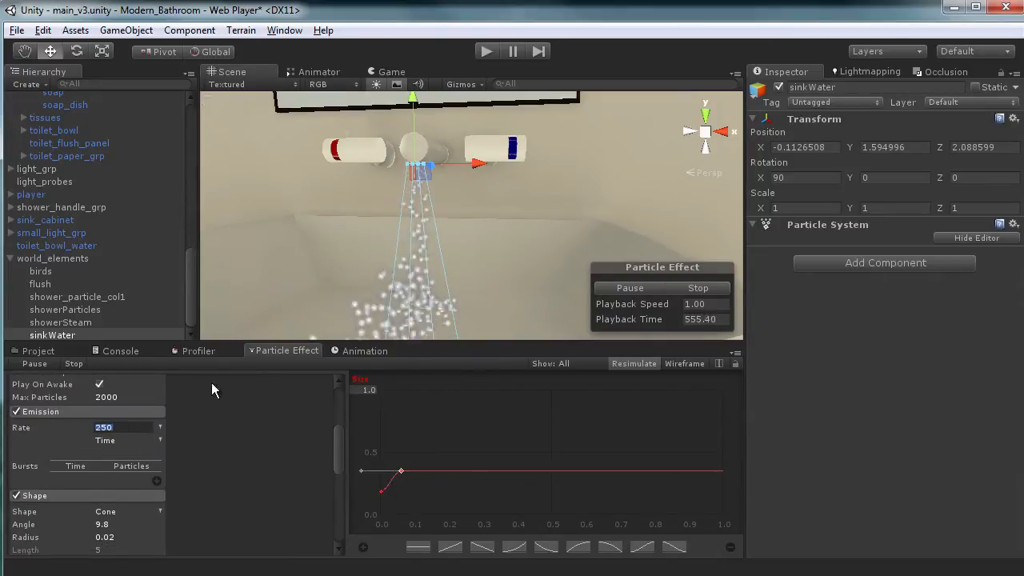
{"action": "type", "text": "500"}
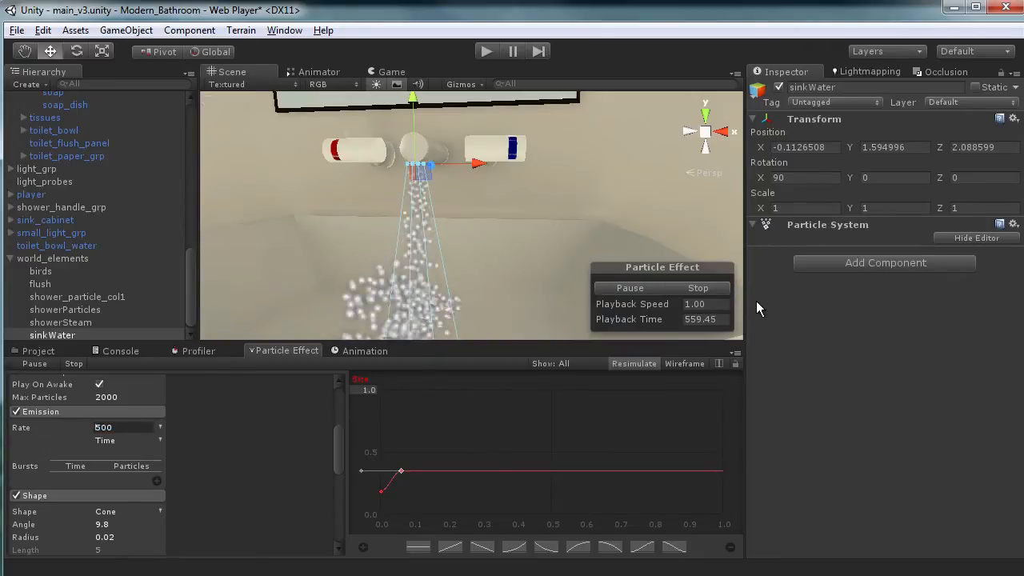
{"action": "key", "text": "Delete"}
{"action": "type", "text": "7"}
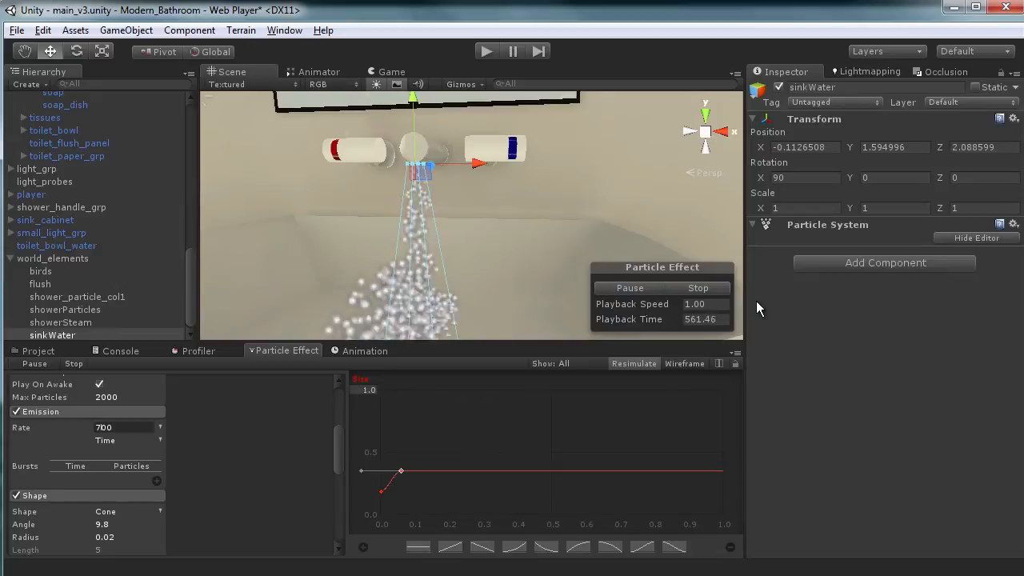
{"action": "left_click_drag", "start_coordinate": [406, 260], "coordinate": [491, 231], "text": "alt"}
{"action": "scroll", "coordinate": [418, 255], "scroll_direction": "up", "scroll_amount": 3}
{"action": "scroll", "coordinate": [418, 255], "scroll_direction": "down", "scroll_amount": 7}
{"action": "scroll", "coordinate": [491, 231], "scroll_direction": "up", "scroll_amount": 5}
- Set sinkWater's Start Lifetime to 1
{"action": "left_click_drag", "start_coordinate": [340, 444], "coordinate": [341, 399]}
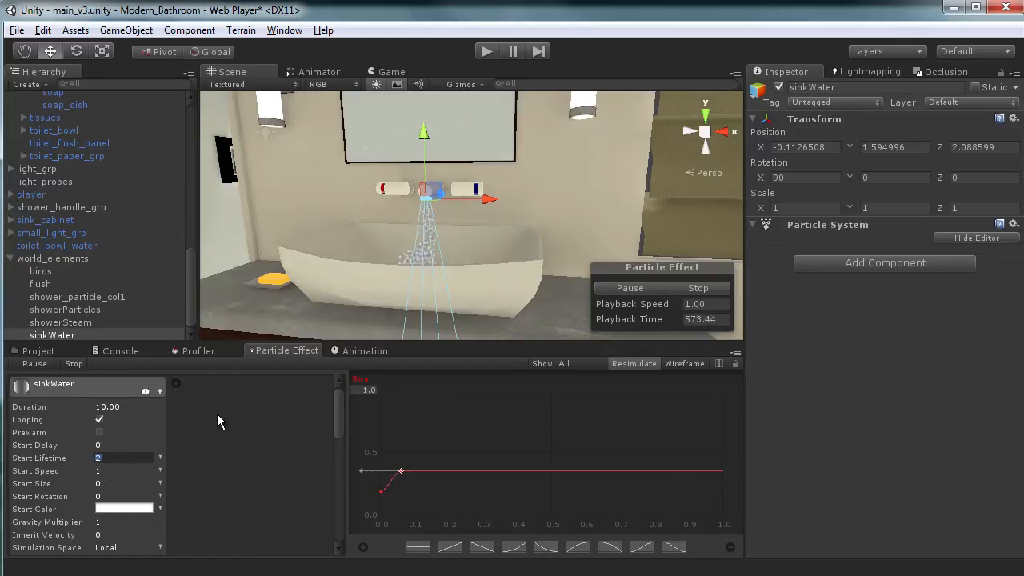
{"action": "type", "text": "1"}
{"action": "key", "text": "Return"}
- Examine how the water falls and spreads in the basin with the new lifetime, both close up and from farther away
{"action": "left_click_drag", "start_coordinate": [448, 112], "coordinate": [523, 265], "text": "alt"}
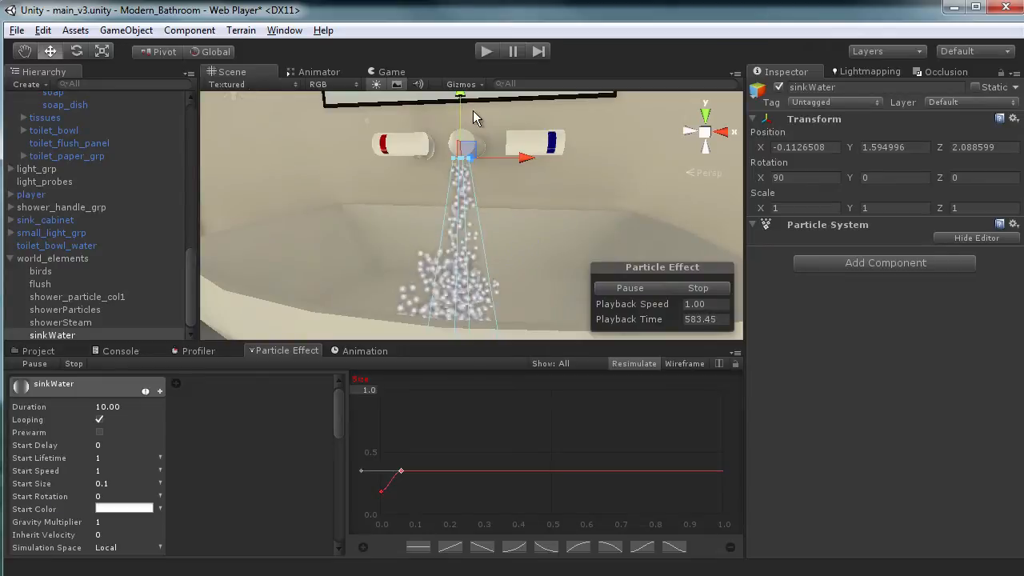
{"action": "scroll", "coordinate": [544, 184], "scroll_direction": "down", "scroll_amount": 5}
{"action": "scroll", "coordinate": [546, 187], "scroll_direction": "up", "scroll_amount": 8}
{"action": "left_click_drag", "start_coordinate": [470, 235], "coordinate": [407, 213], "text": "alt"}
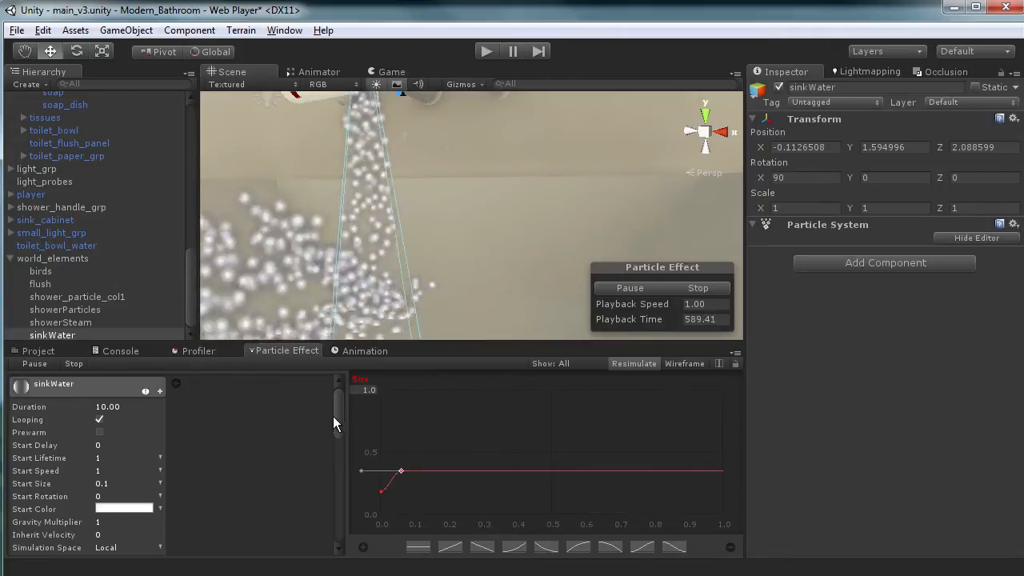
{"action": "scroll", "coordinate": [406, 252], "scroll_direction": "down", "scroll_amount": 6}
{"action": "scroll", "coordinate": [413, 251], "scroll_direction": "up", "scroll_amount": 6}
{"action": "scroll", "coordinate": [415, 250], "scroll_direction": "down", "scroll_amount": 3}
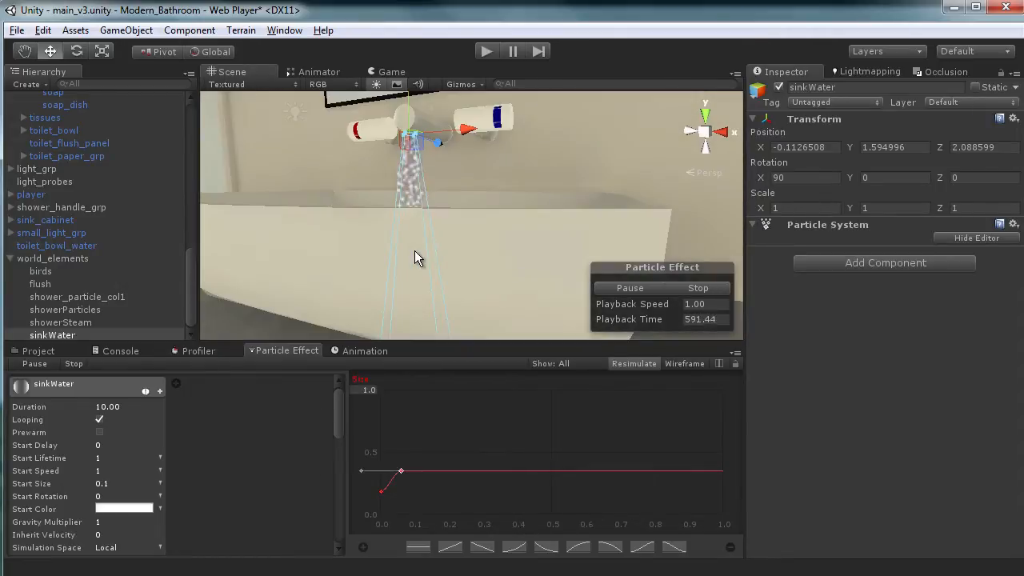
{"action": "left_click_drag", "start_coordinate": [415, 250], "coordinate": [414, 290], "text": "alt"}
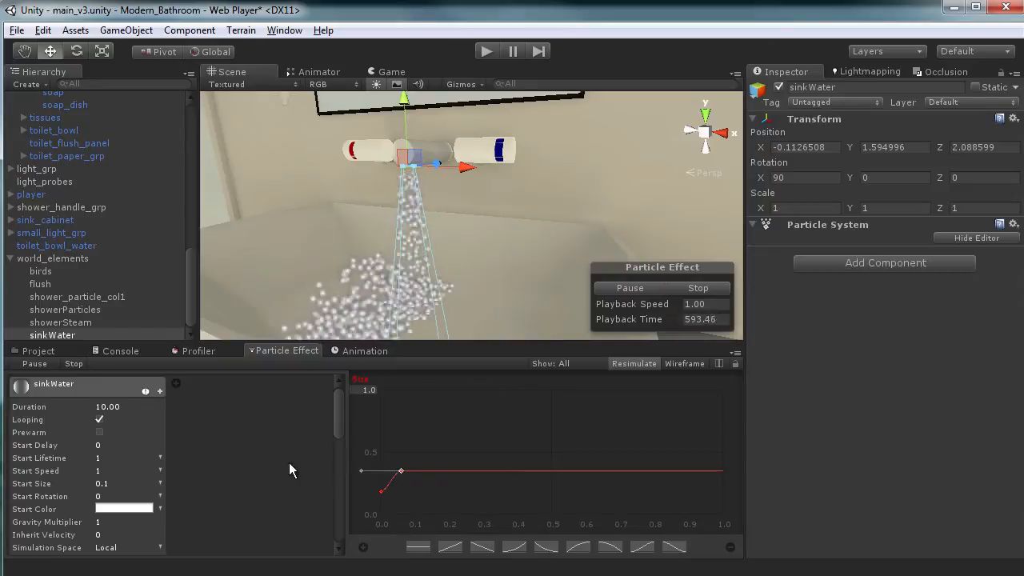
{"action": "mouse_move", "coordinate": [335, 411]}
{"action": "left_mouse_down"}
{"action": "mouse_move", "coordinate": [326, 507]}
{"action": "mouse_move", "coordinate": [330, 392]}
{"action": "left_mouse_up"}
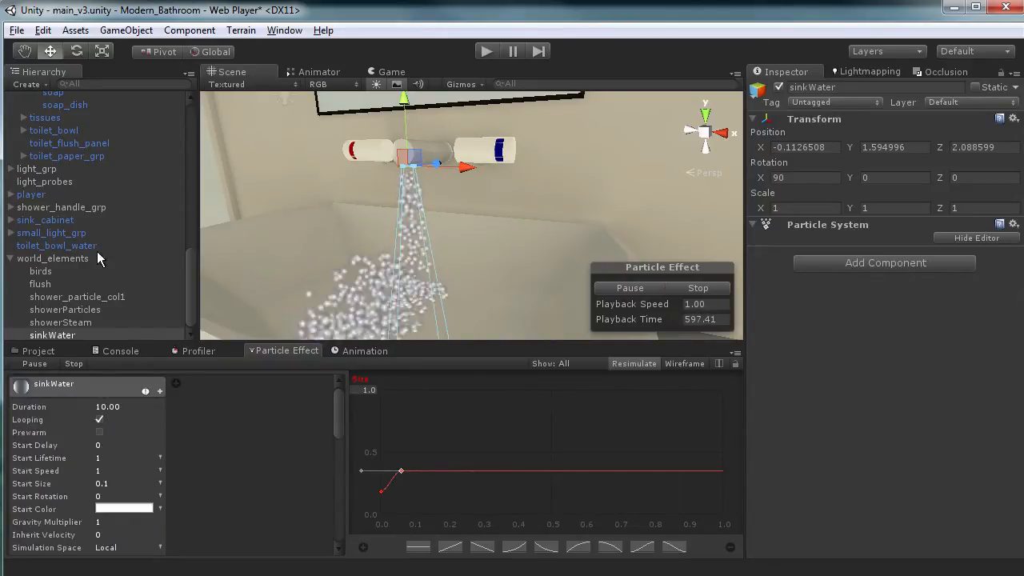
{"action": "left_click", "coordinate": [70, 335]}
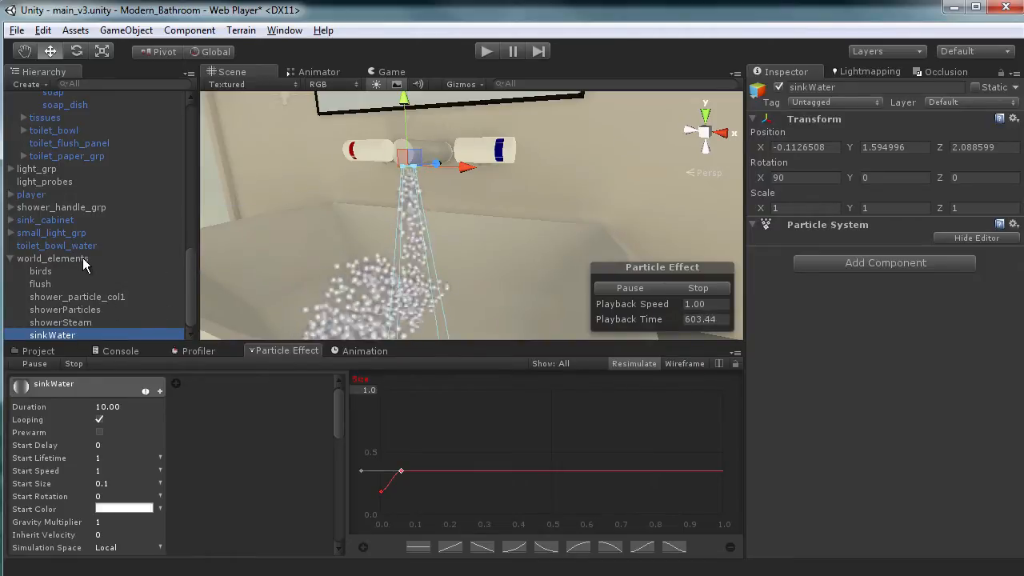
{"action": "left_click_drag", "start_coordinate": [448, 183], "coordinate": [466, 205], "text": "alt"}
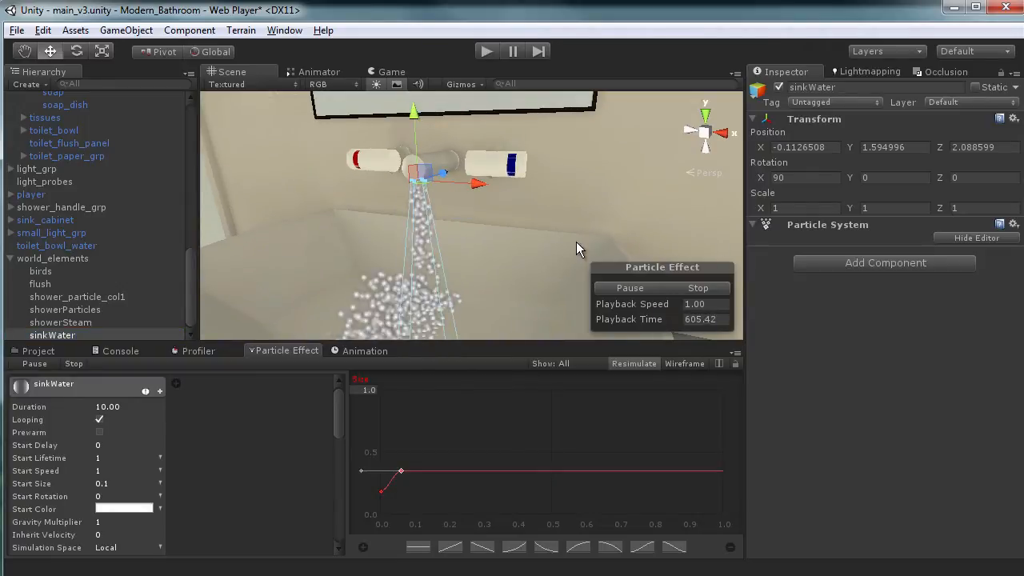
- Assign sinkWater to Sink Water Obj in the red-marked handle's Sink Hot Water script, locking the Inspector on the handle and unlocking it once assigned
{"action": "left_click", "coordinate": [374, 162]}
{"action": "key", "text": "f"}
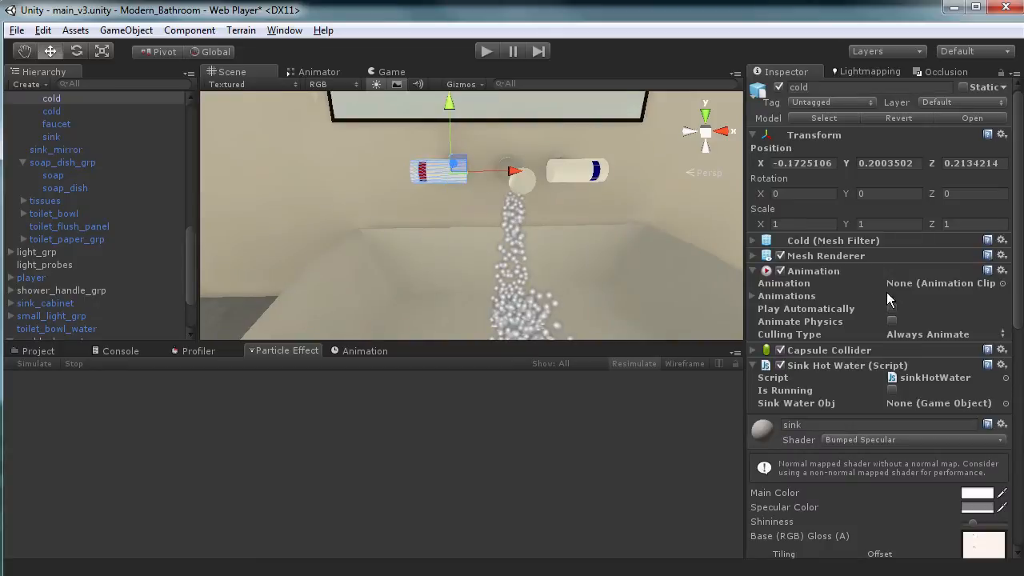
{"action": "scroll", "coordinate": [912, 310], "scroll_direction": "down", "scroll_amount": 5}
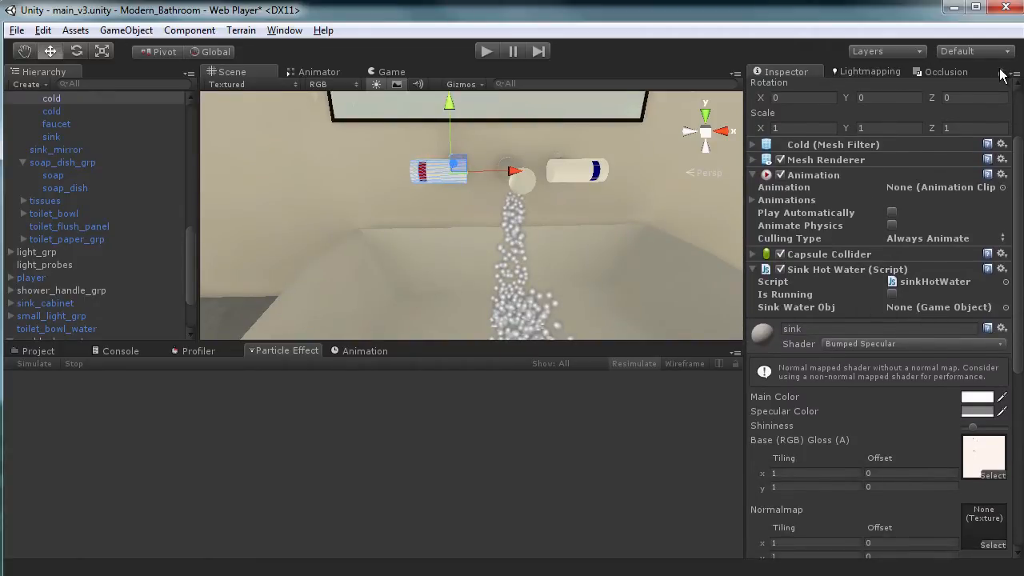
{"action": "left_click_drag", "start_coordinate": [191, 234], "coordinate": [192, 308]}
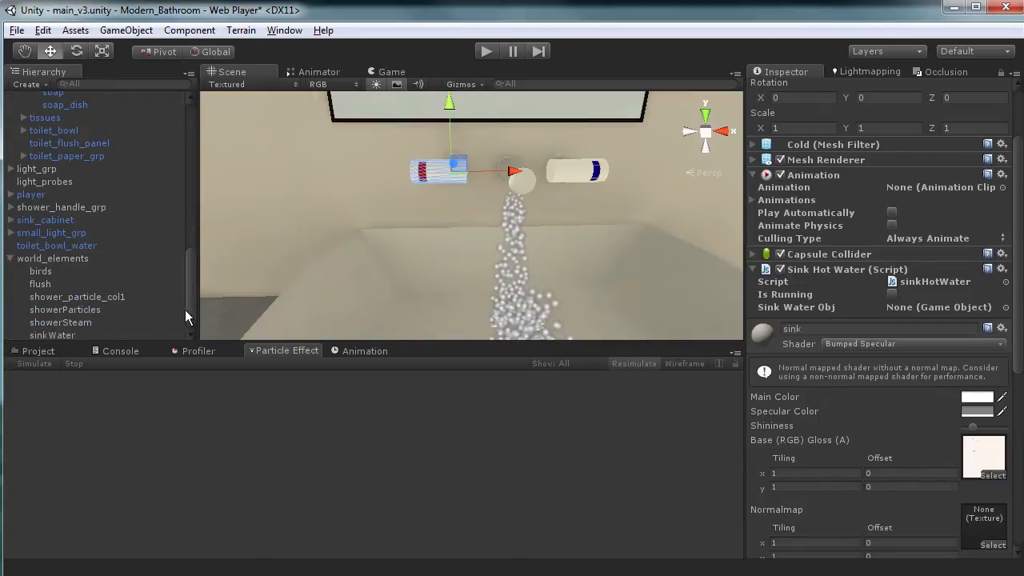
{"action": "left_click", "coordinate": [42, 336]}
{"action": "left_click_drag", "start_coordinate": [88, 335], "coordinate": [829, 309]}
{"action": "left_click_drag", "start_coordinate": [1021, 308], "coordinate": [1015, 293]}
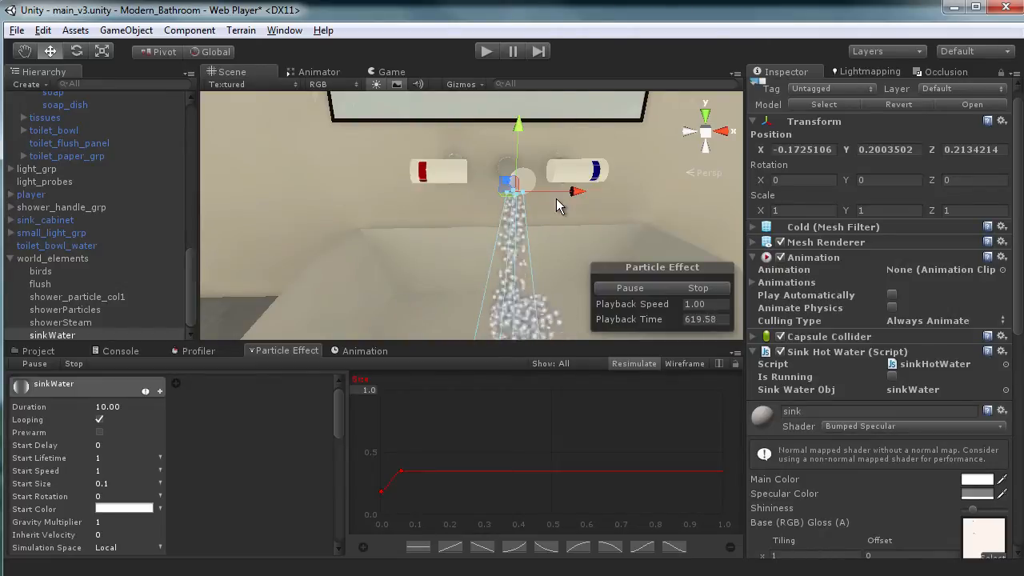
{"action": "left_click", "coordinate": [64, 336]}
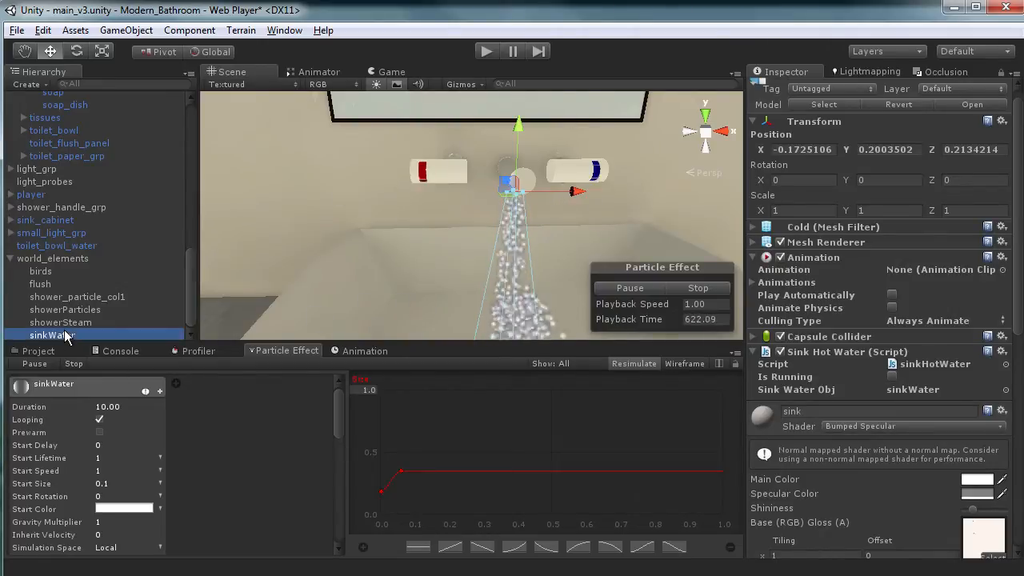
{"action": "left_click", "coordinate": [1001, 72]}
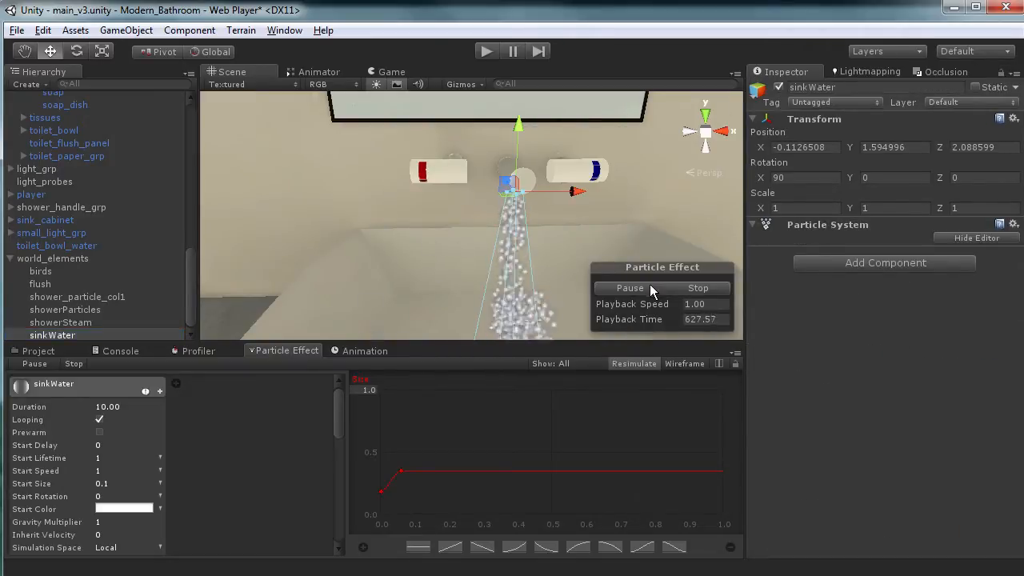
- Turn off Play On Awake for the sinkWater particle system and reselect it to check the setting
{"action": "left_click", "coordinate": [53, 335]}
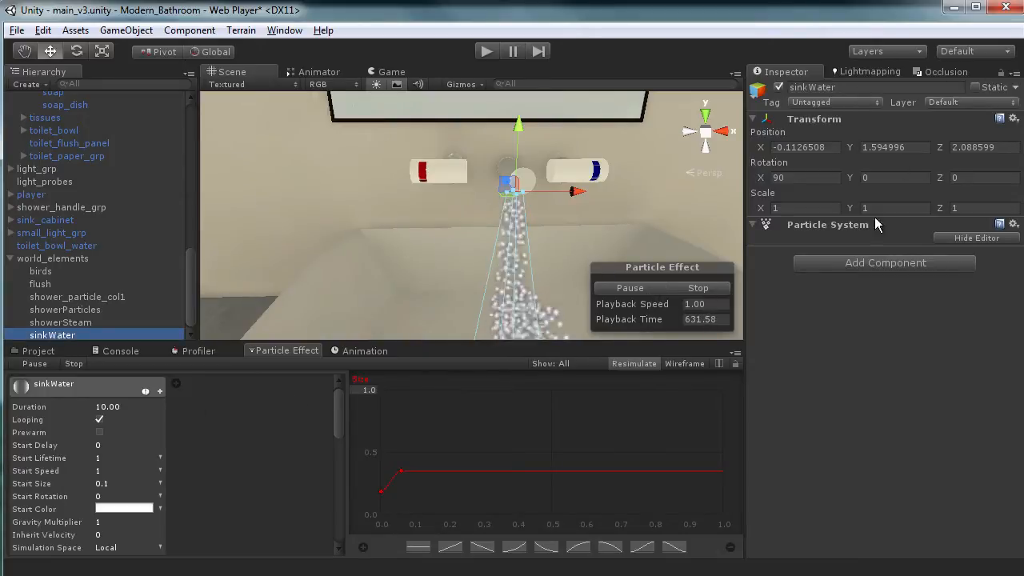
{"action": "left_click", "coordinate": [836, 228]}
{"action": "left_click_drag", "start_coordinate": [339, 407], "coordinate": [339, 417]}
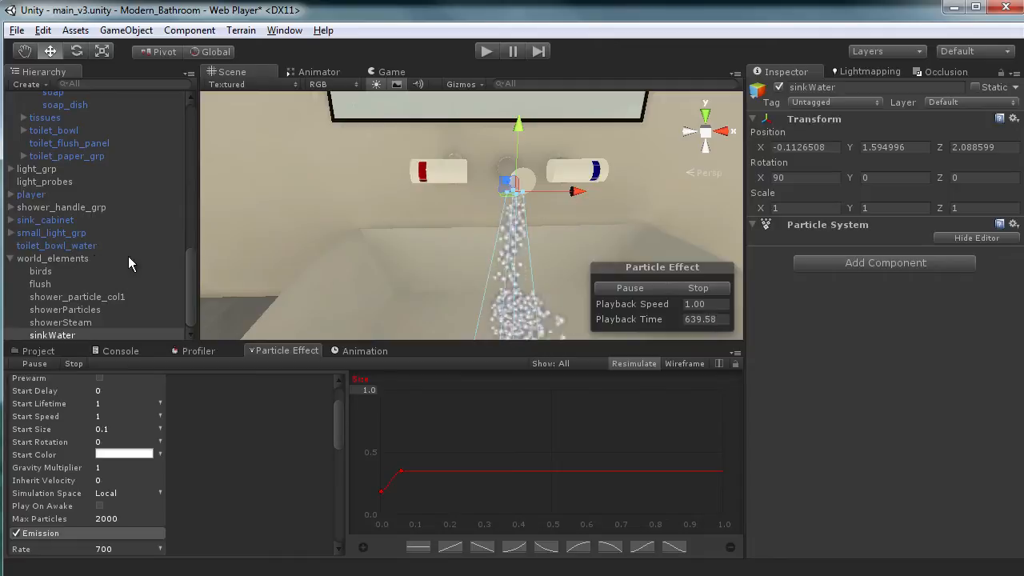
{"action": "left_click", "coordinate": [73, 264]}
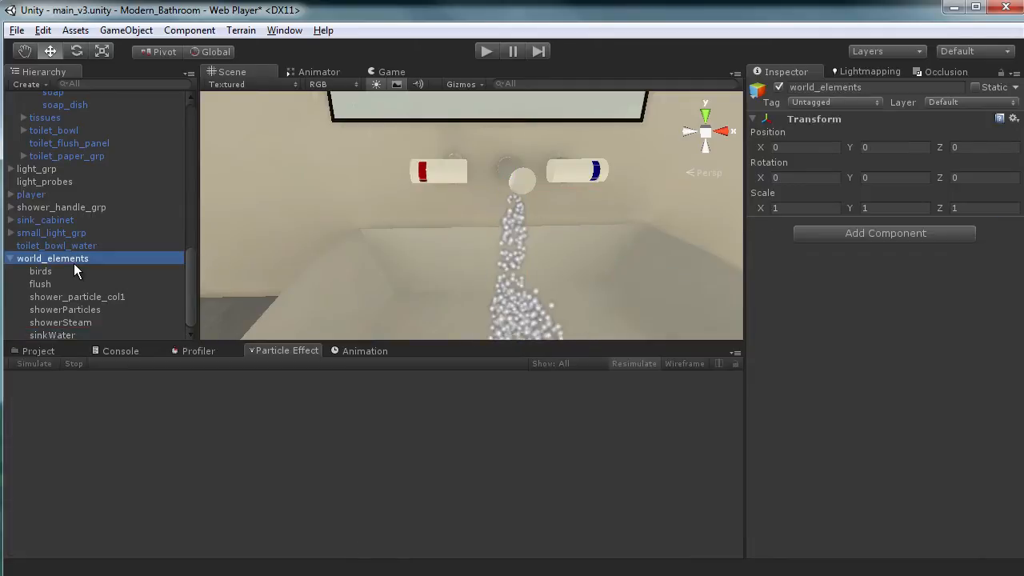
{"action": "left_click", "coordinate": [81, 335]}
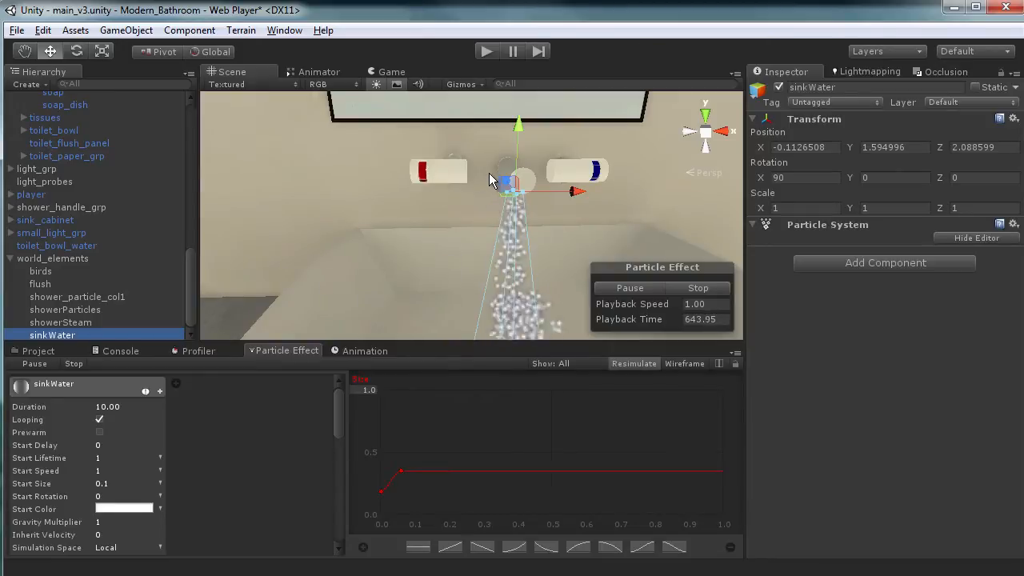
- Open the sinkHotWater script attached to the red-marked sink handle in MonoDevelop
{"action": "left_click", "coordinate": [460, 174]}
{"action": "left_click", "coordinate": [460, 175]}
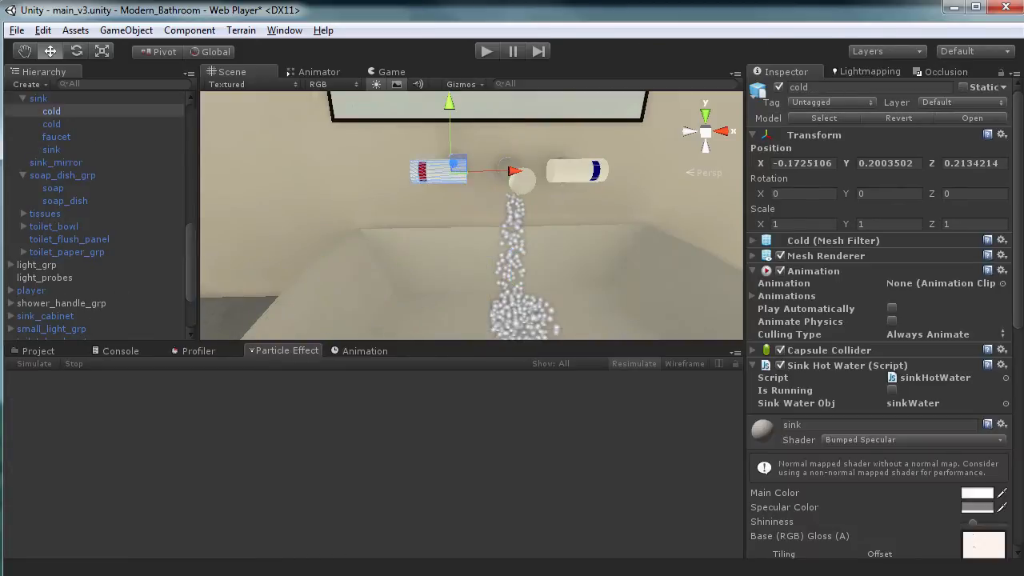
{"action": "double_click", "coordinate": [928, 383]}
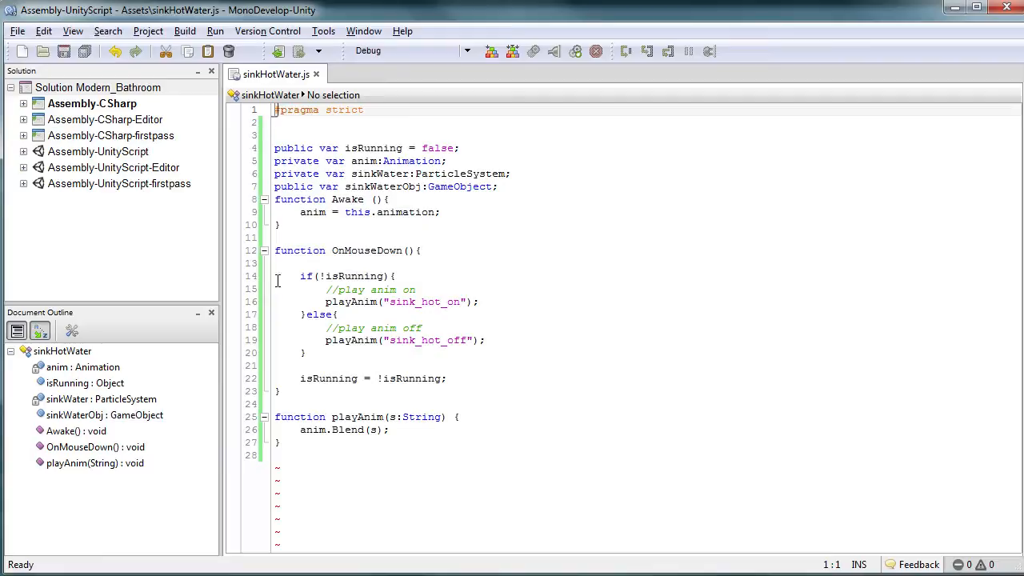
- Add a line to the Awake function, below the anim assignment, that starts with sinkHotWater = sinkWaterObj
{"action": "left_click", "coordinate": [391, 198]}
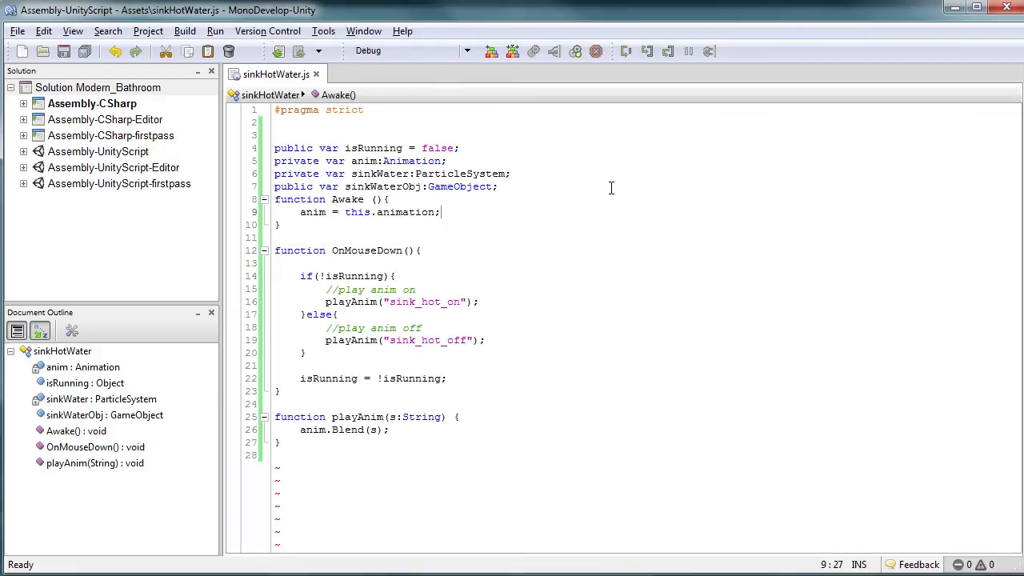
{"action": "key", "text": "Return"}
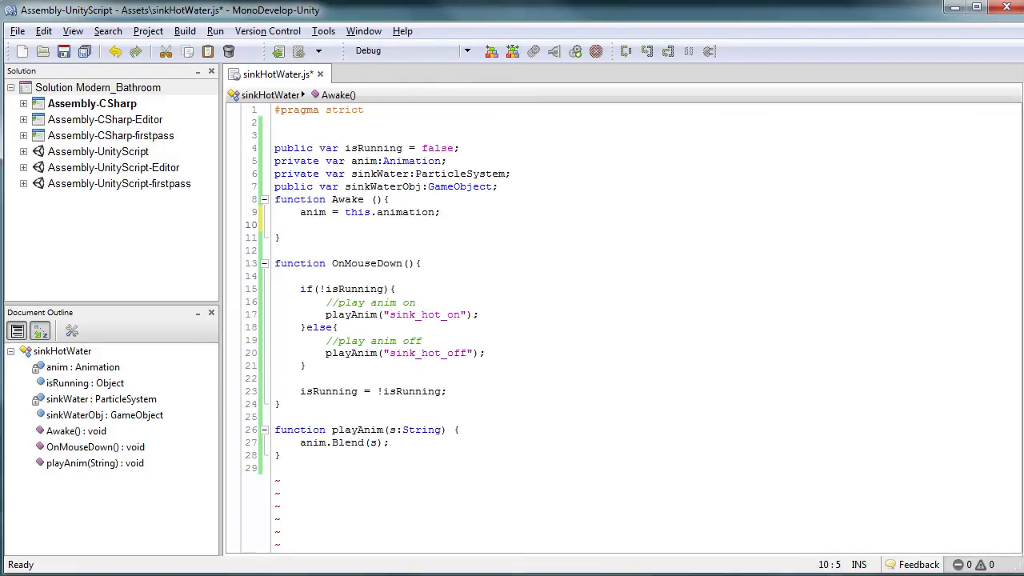
{"action": "type", "text": "si"}
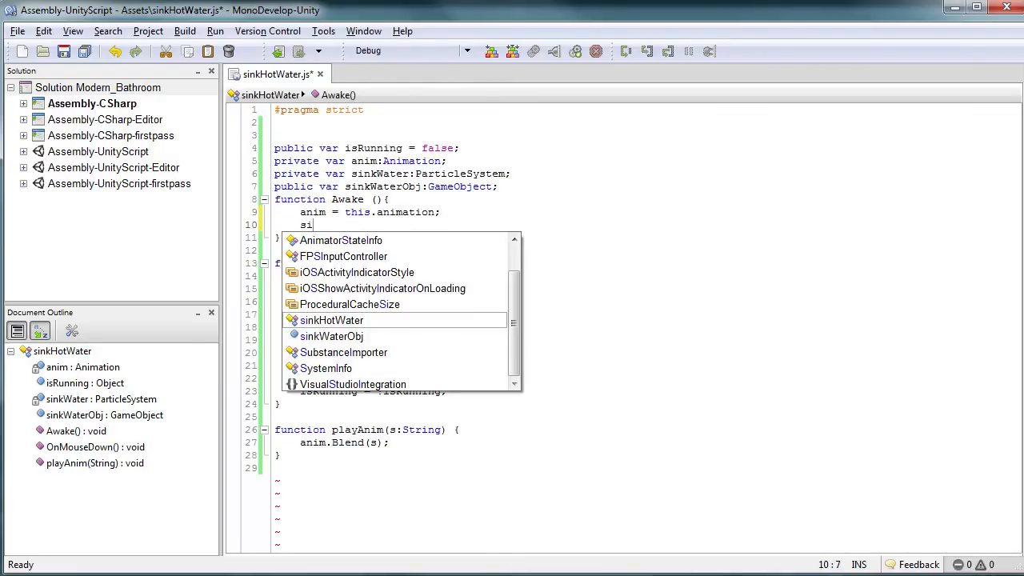
{"action": "type", "text": "nk"}
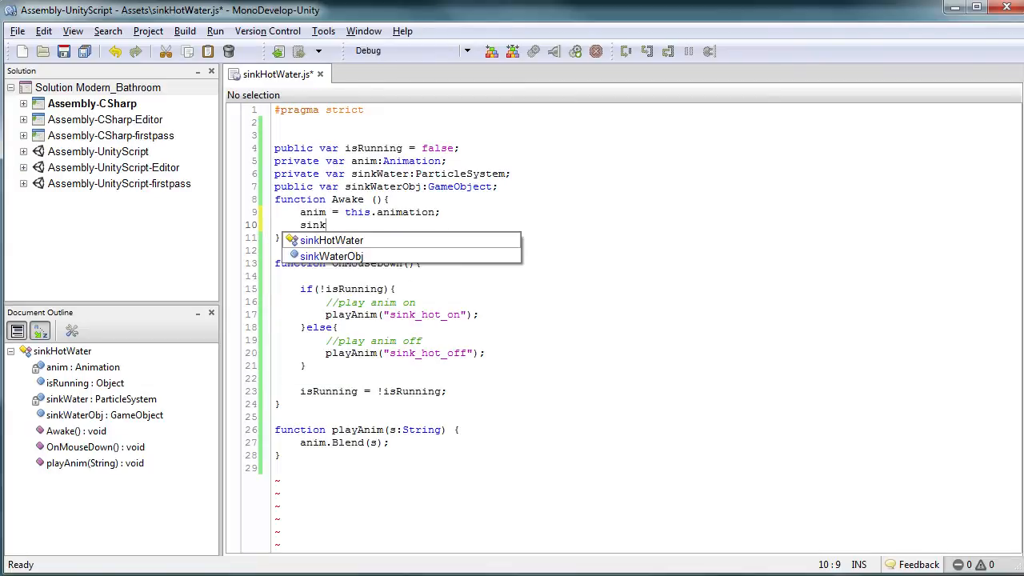
{"action": "key", "text": "Return"}
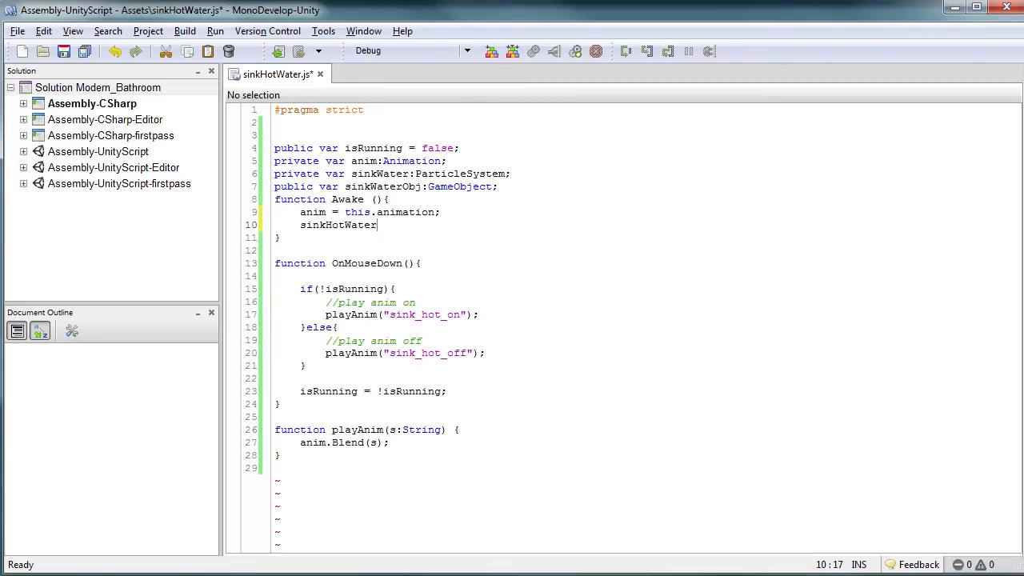
{"action": "type", "text": "= sinkWaterObj"}
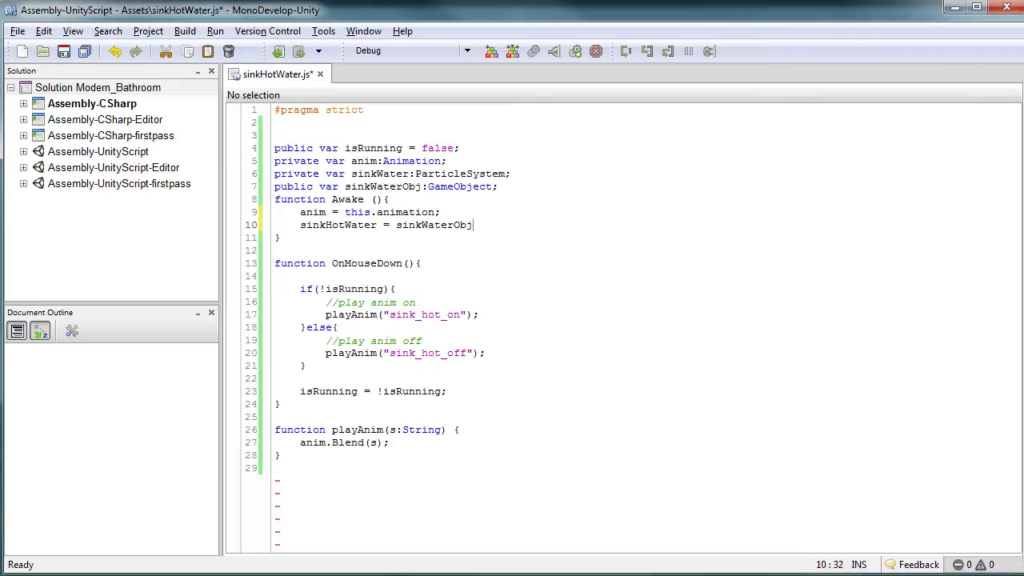
- Append a GetComponent() call to sinkWaterObj in the new Awake assignment
{"action": "type", "text": ".get"}
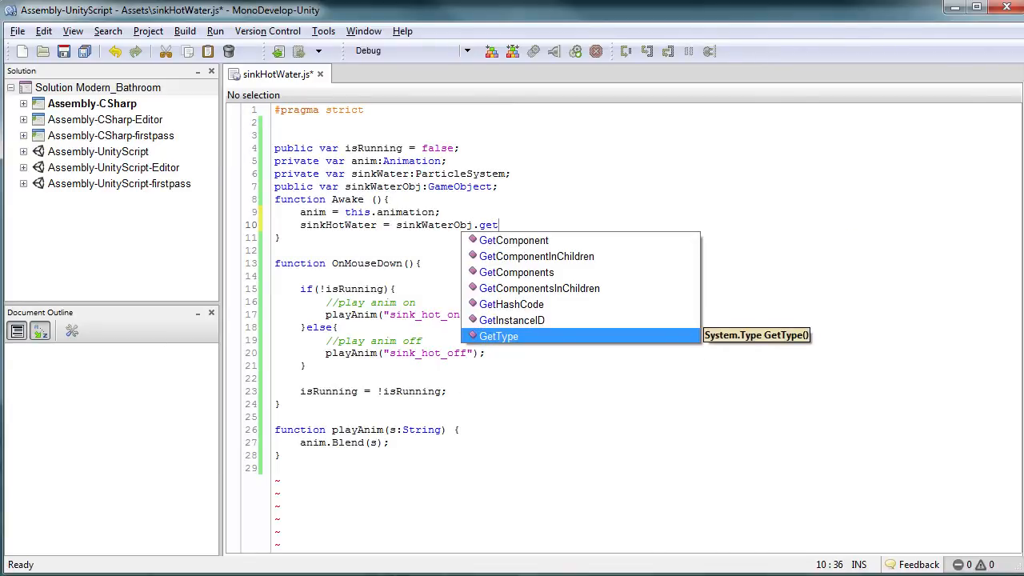
{"action": "key", "text": "Up"}
{"action": "key", "text": "Up"}
{"action": "key", "text": "Up"}
{"action": "key", "text": "Up"}
{"action": "key", "text": "Up"}
{"action": "key", "text": "Up"}
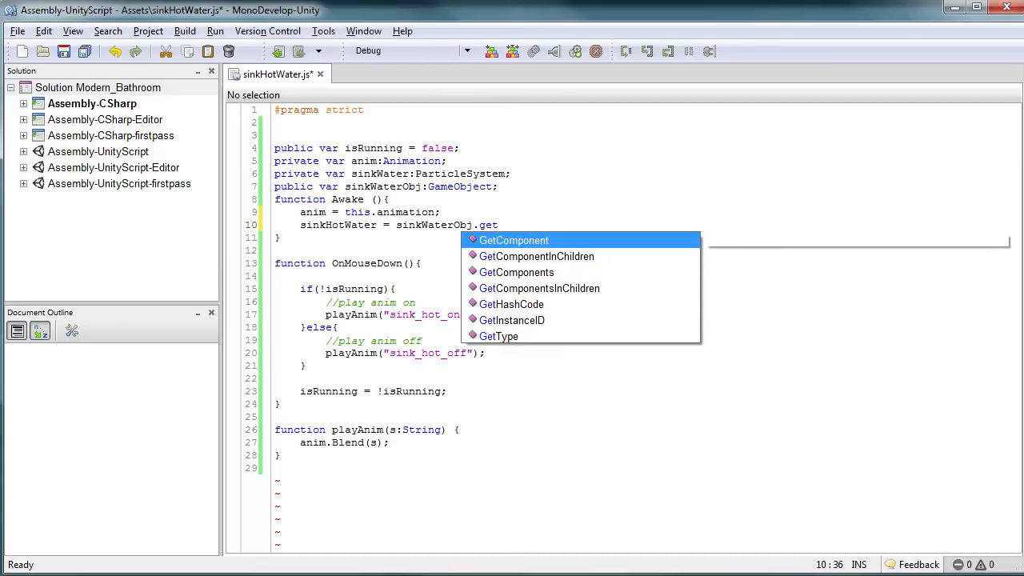
{"action": "key", "text": "Return"}
{"action": "type", "text": "()"}
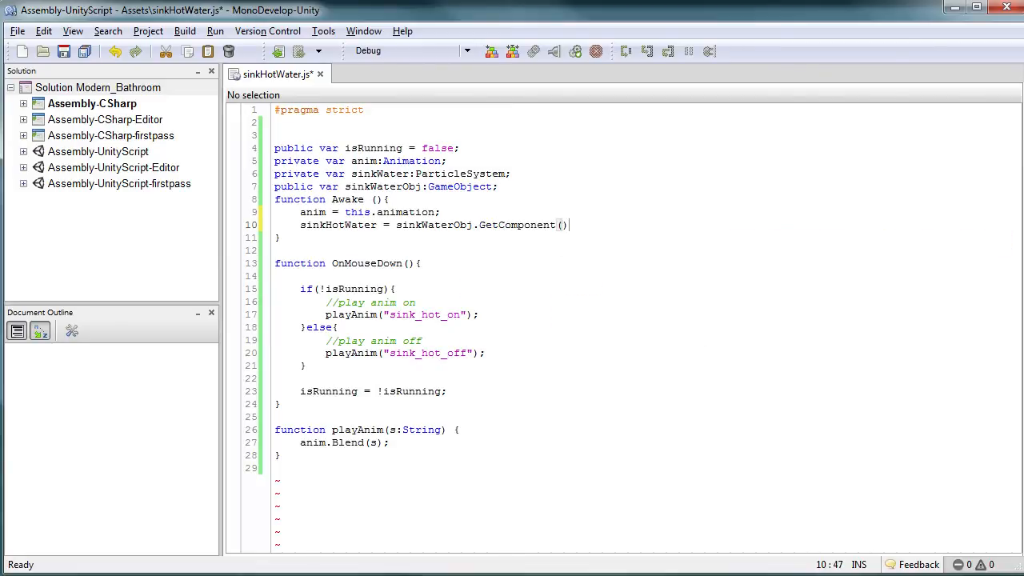
- Pass ParticleSystem as the argument of GetComponent, end the statement with a semicolon and save the script
{"action": "type", "text": "Par"}
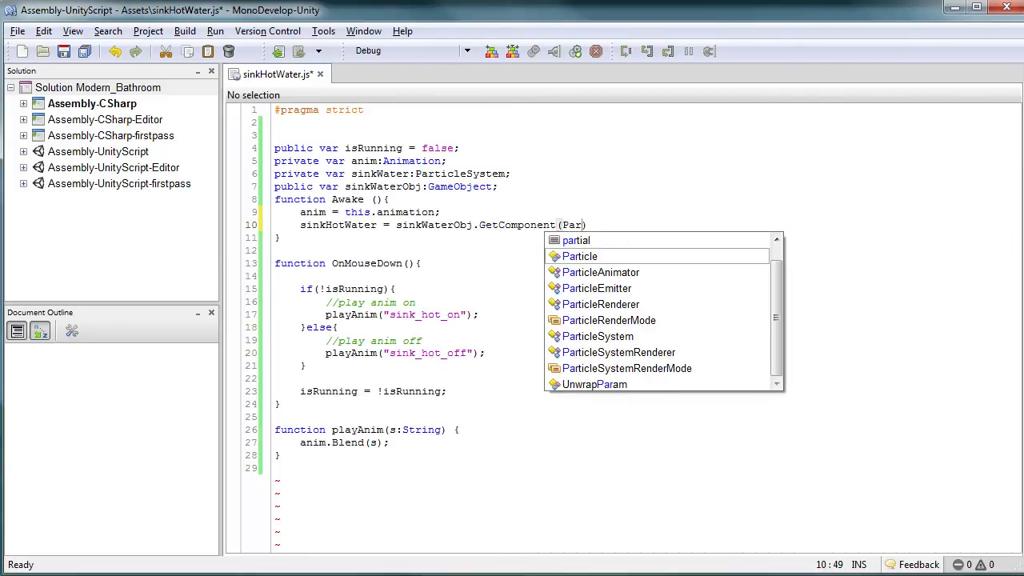
{"action": "key", "text": "Down"}
{"action": "key", "text": "Down"}
{"action": "key", "text": "Down"}
{"action": "key", "text": "Down"}
{"action": "key", "text": "Down"}
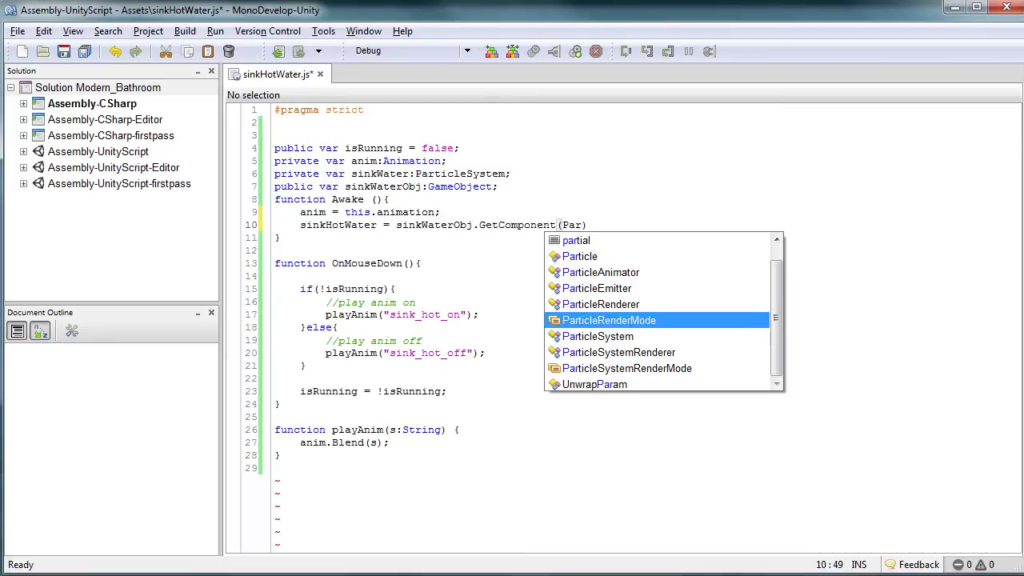
{"action": "key", "text": "Return"}
{"action": "key", "text": "End"}
{"action": "type", "text": ";"}
{"action": "key", "text": "ctrl+s"}
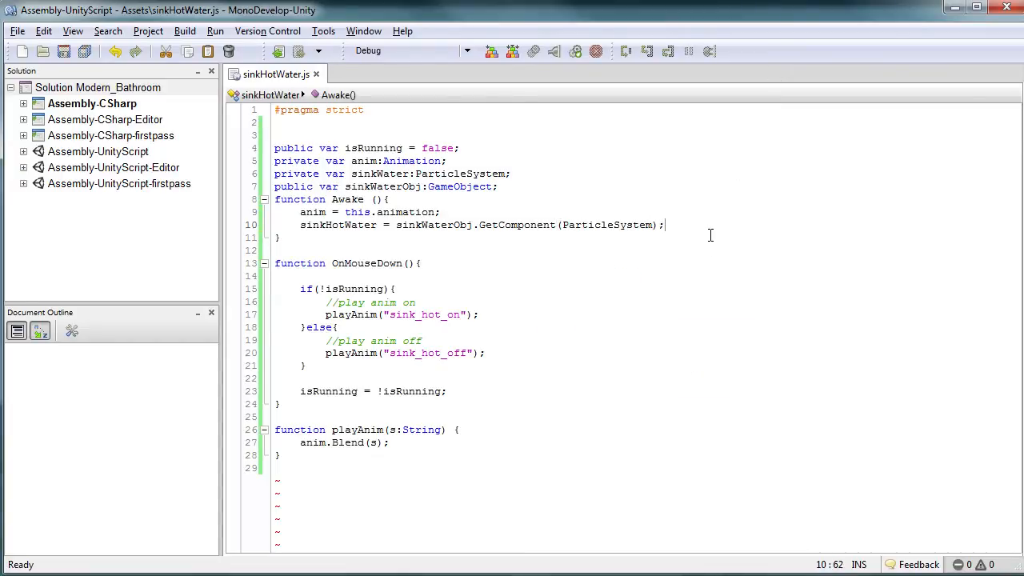
- Cast the GetComponent result with "as ParticleSystem" before the semicolon and save the script
{"action": "left_click", "coordinate": [658, 225]}
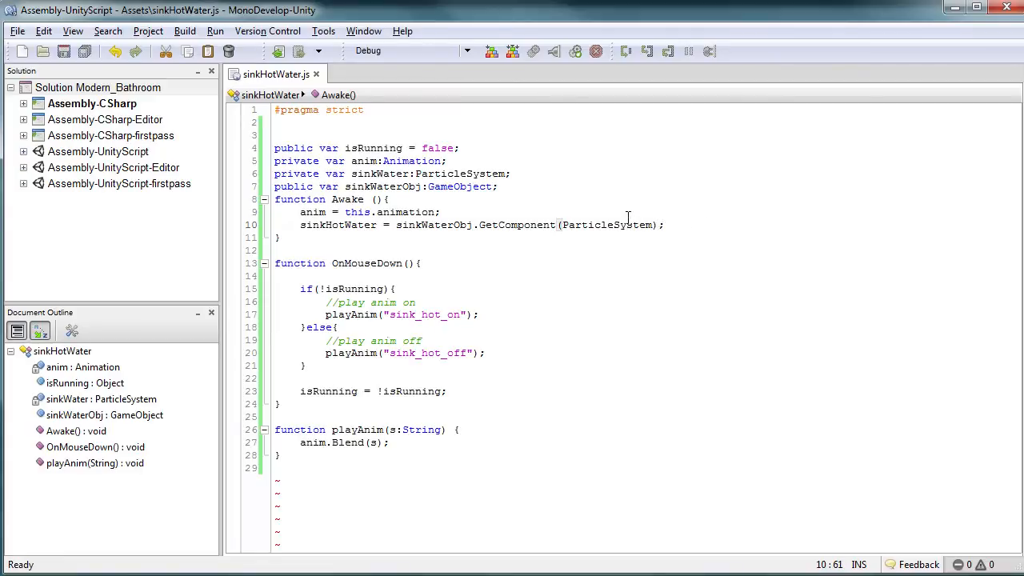
{"action": "type", "text": "as Parti"}
{"action": "key", "text": "Down"}
{"action": "key", "text": "Down"}
{"action": "key", "text": "Down"}
{"action": "key", "text": "Down"}
{"action": "key", "text": "Down"}
{"action": "key", "text": "Return"}
{"action": "key", "text": "ctrl+s"}
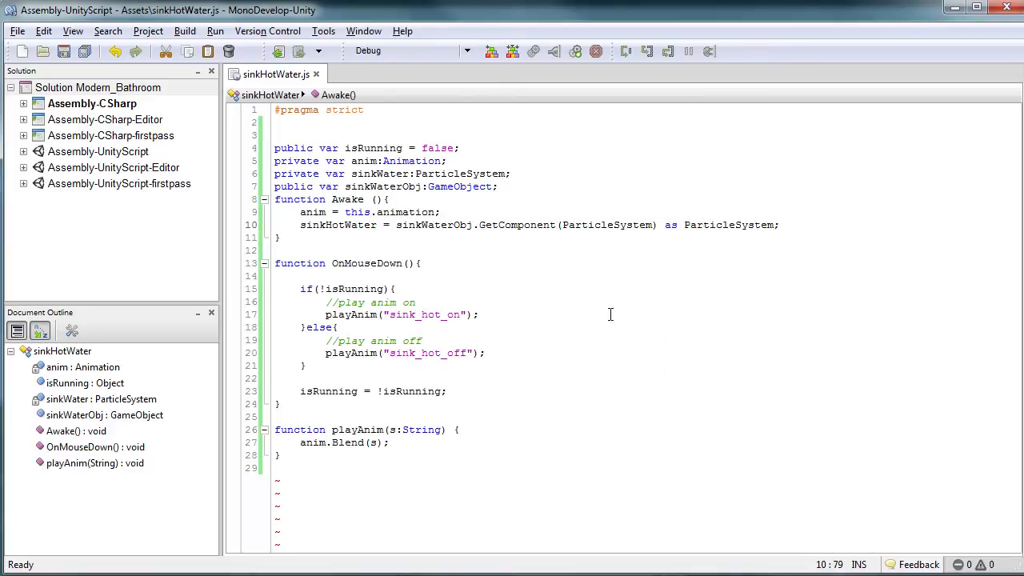
- Add sinkHotWater.Play(); below the playAnim("sink_hot_on") line, reusing the variable name from the Awake function
{"action": "double_click", "coordinate": [354, 230]}
{"action": "key", "text": "ctrl+c"}
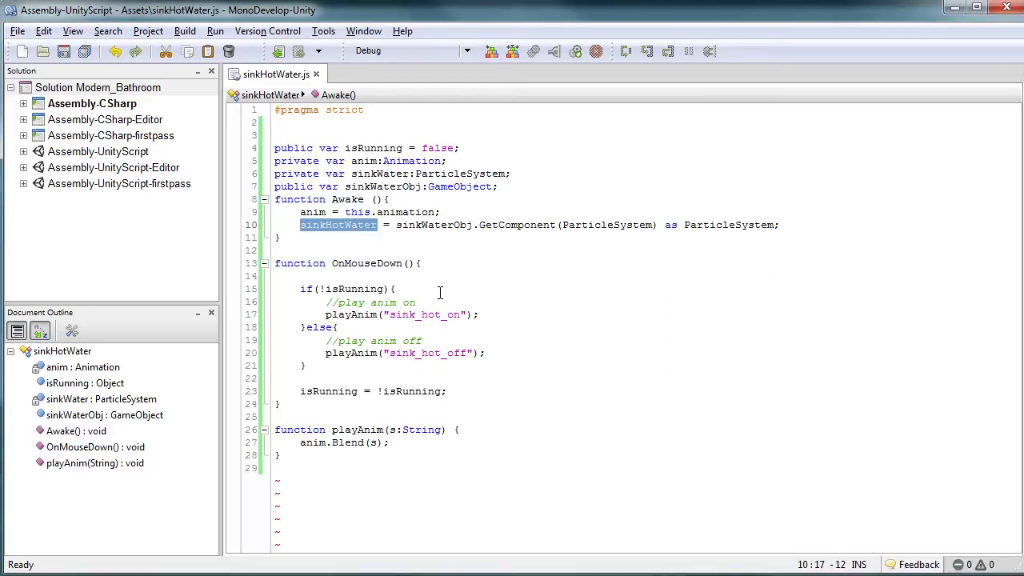
{"action": "left_click", "coordinate": [489, 314]}
{"action": "key", "text": "Return"}
{"action": "key", "text": "ctrl+v"}
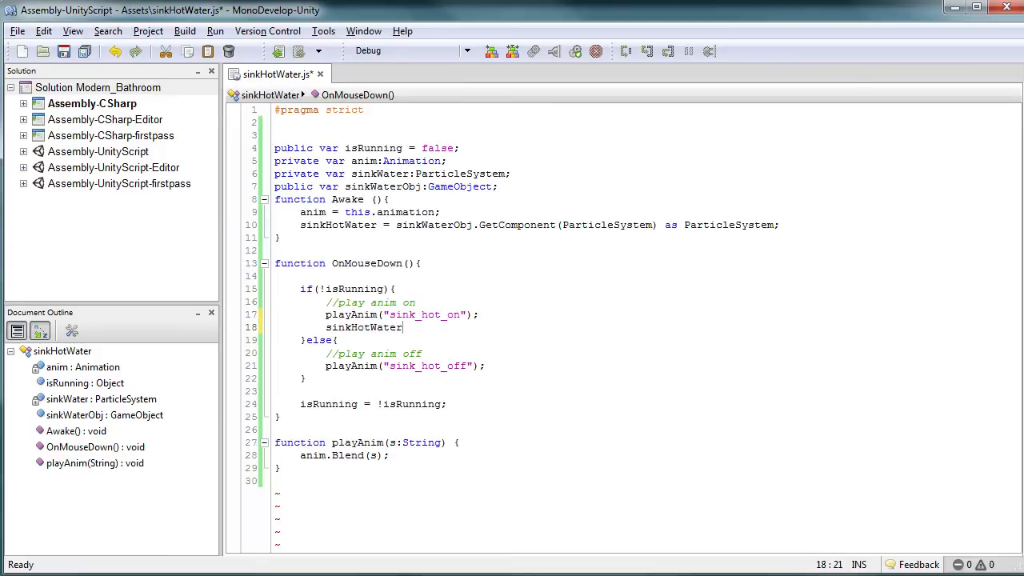
{"action": "type", "text": ".Player"}
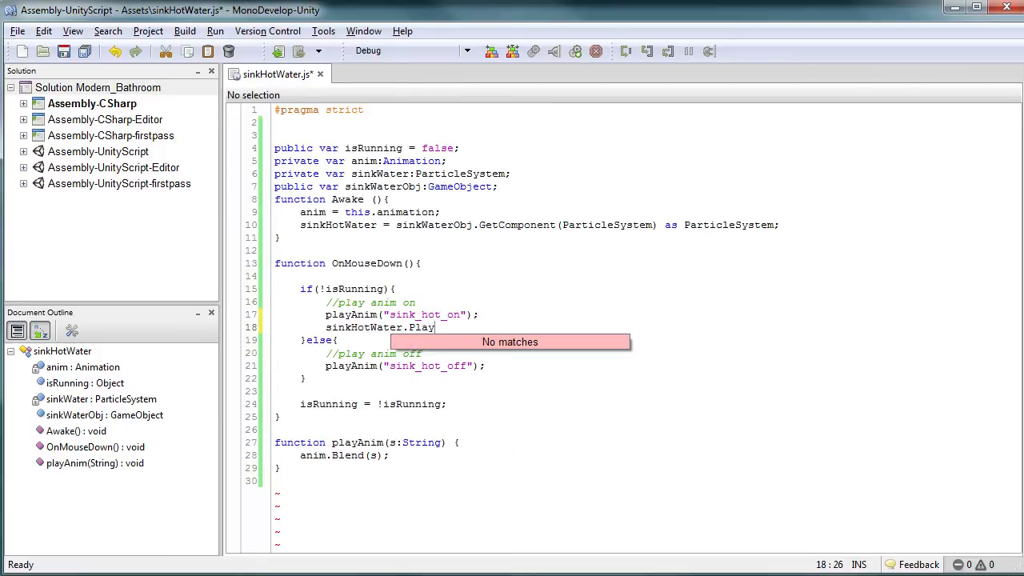
{"action": "key", "text": "BackSpace"}
{"action": "key", "text": "BackSpace"}
{"action": "type", "text": "();"}
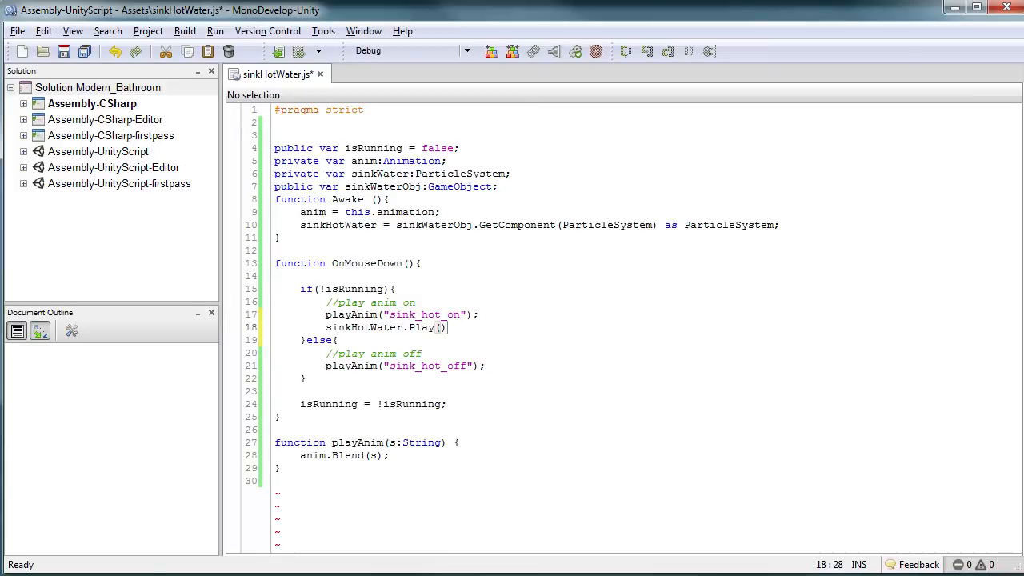
- Copy the Play call below playAnim("sink_hot_off"), change it to sinkHotWater.Stop(); and save the script
{"action": "left_click_drag", "start_coordinate": [450, 327], "coordinate": [322, 327]}
{"action": "key", "text": "ctrl+c"}
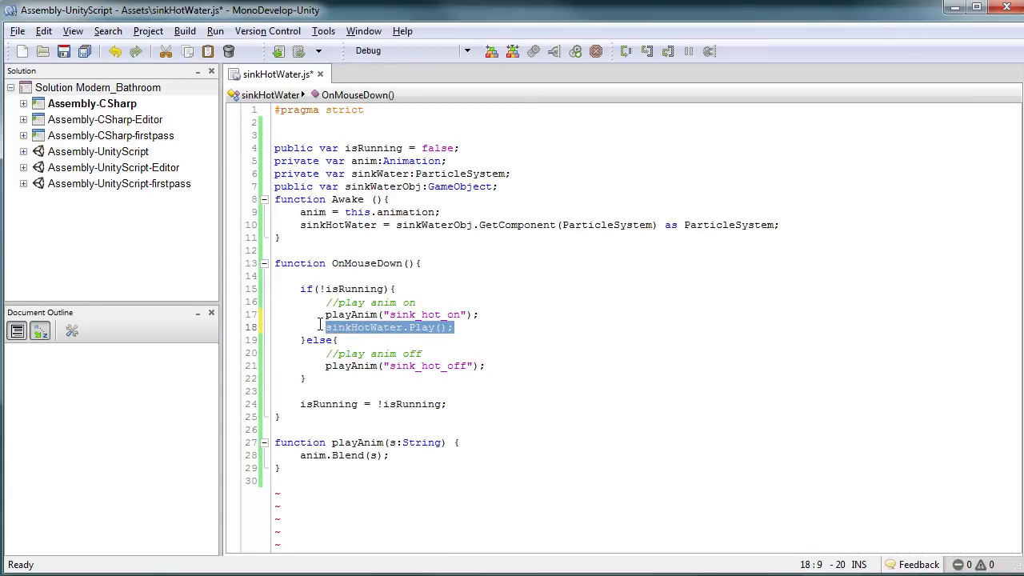
{"action": "left_click", "coordinate": [495, 369]}
{"action": "key", "text": "Return"}
{"action": "key", "text": "ctrl+v"}
{"action": "key", "text": "Left"}
{"action": "key", "text": "Left"}
{"action": "key", "text": "Left"}
{"action": "key", "text": "shift+Left"}
{"action": "key", "text": "shift+Left"}
{"action": "key", "text": "shift+Left"}
{"action": "key", "text": "shift+Left"}
{"action": "type", "text": "Stop"}
{"action": "key", "text": "ctrl+s"}
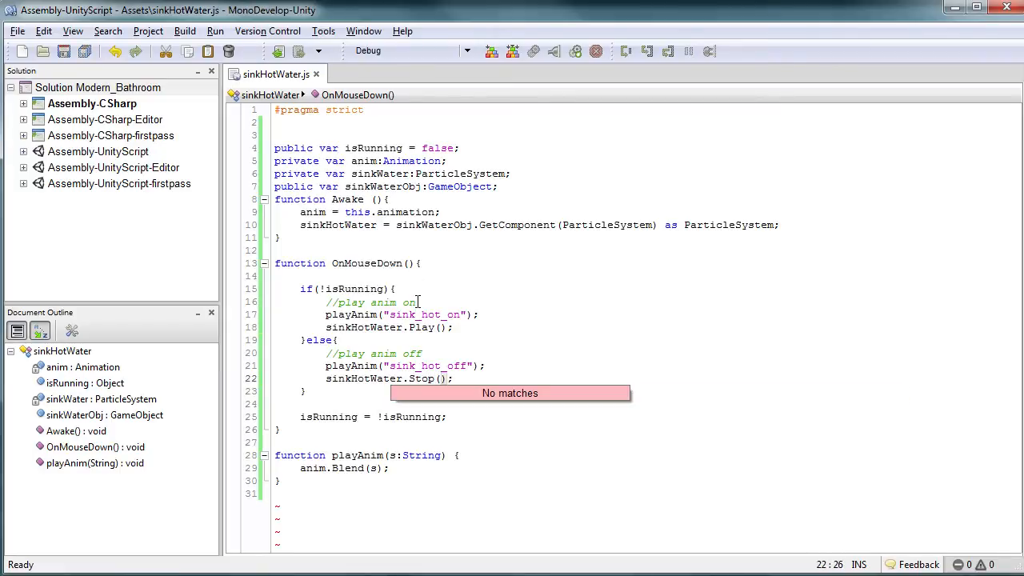
- Switch to Unity, try to run the scene and open the reported compiler error's line in the script
{"action": "left_click", "coordinate": [424, 276]}
{"action": "key", "text": "alt+Tab"}
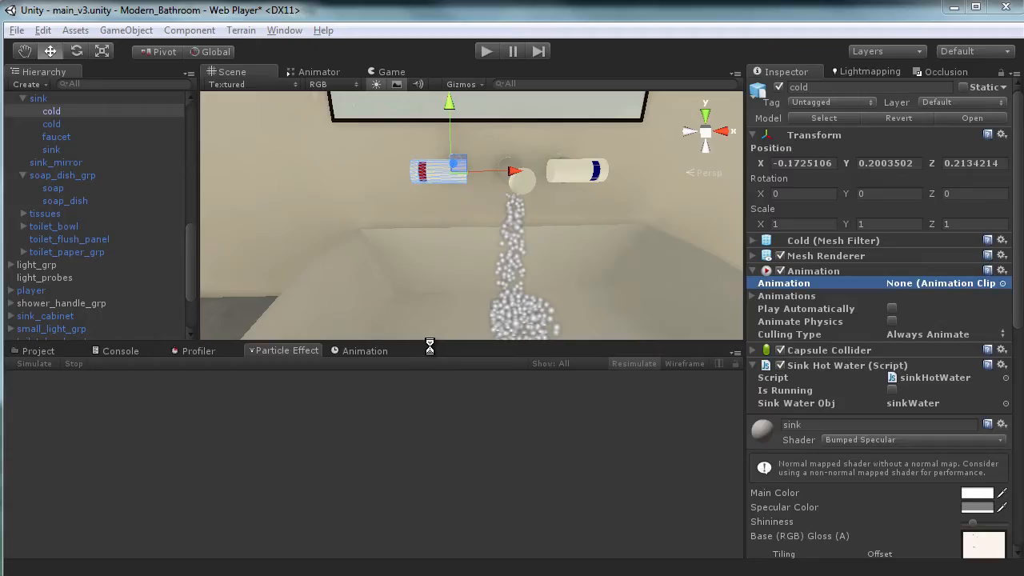
{"action": "left_click", "coordinate": [484, 51]}
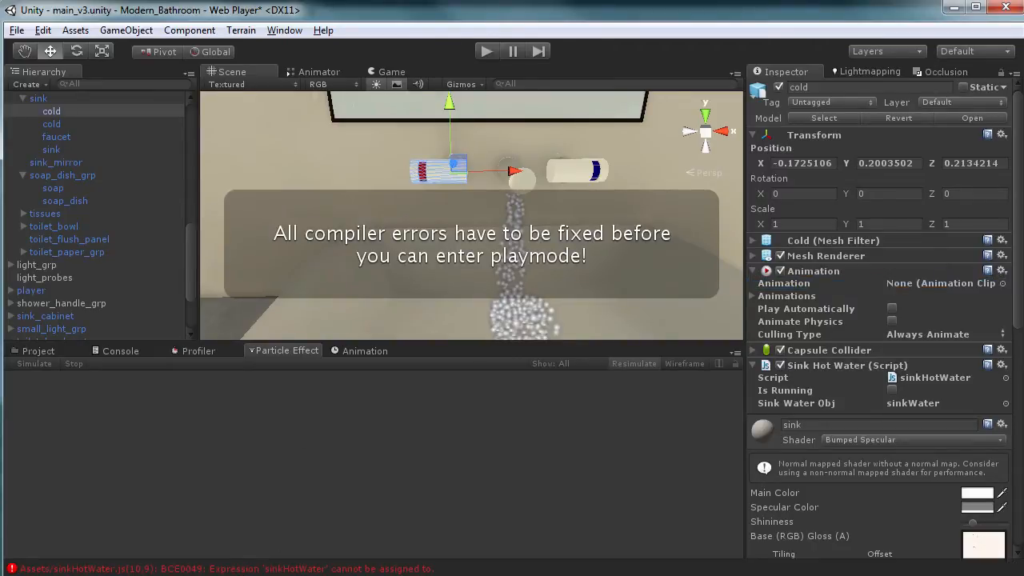
{"action": "double_click", "coordinate": [237, 569]}
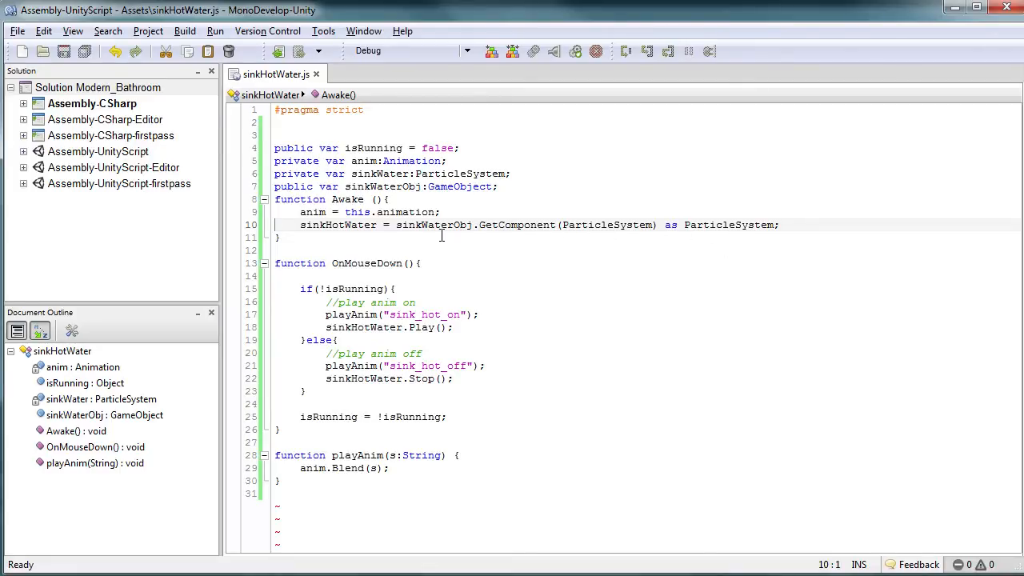
- Replace sinkHotWater with the declared variable sinkWater in the Awake assignment and save the script
{"action": "double_click", "coordinate": [382, 173]}
{"action": "double_click", "coordinate": [372, 226]}
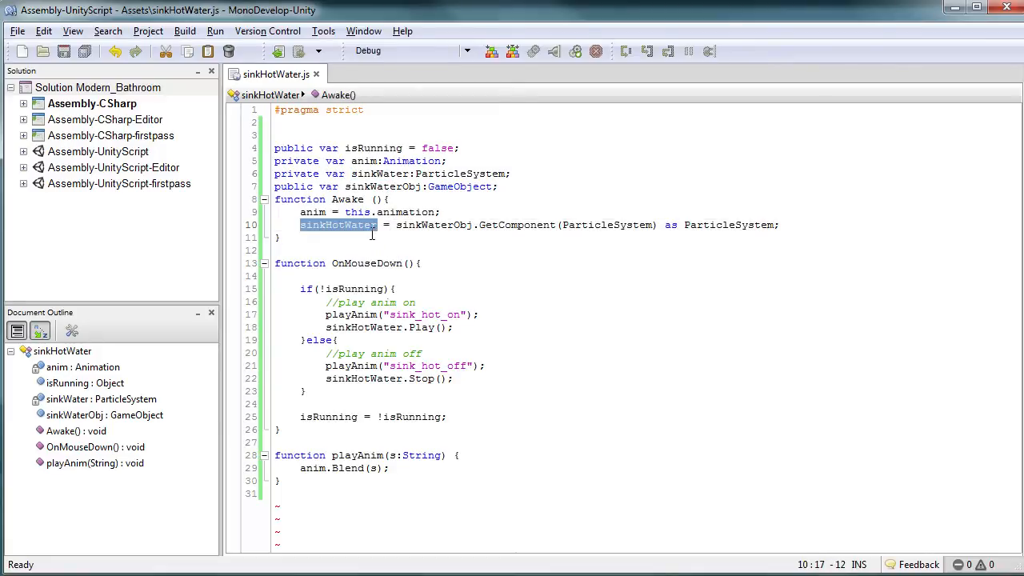
{"action": "type", "text": "sinkWater"}
{"action": "key", "text": "ctrl+s"}
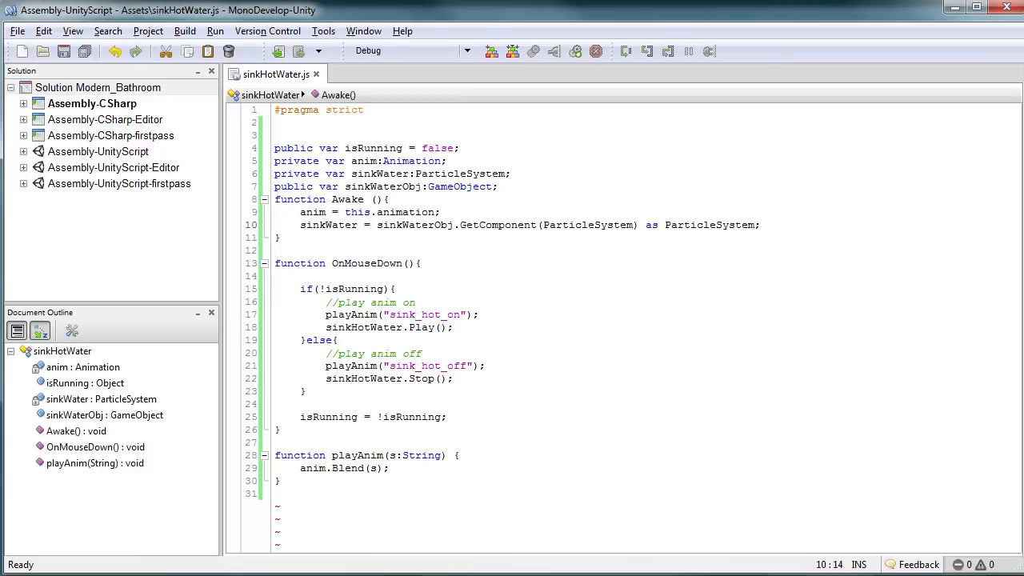
- Open the Stop error from Unity's console, replace sinkHotWater with sinkWater in the Stop and Play calls, and save
{"action": "key", "text": "alt+Tab"}
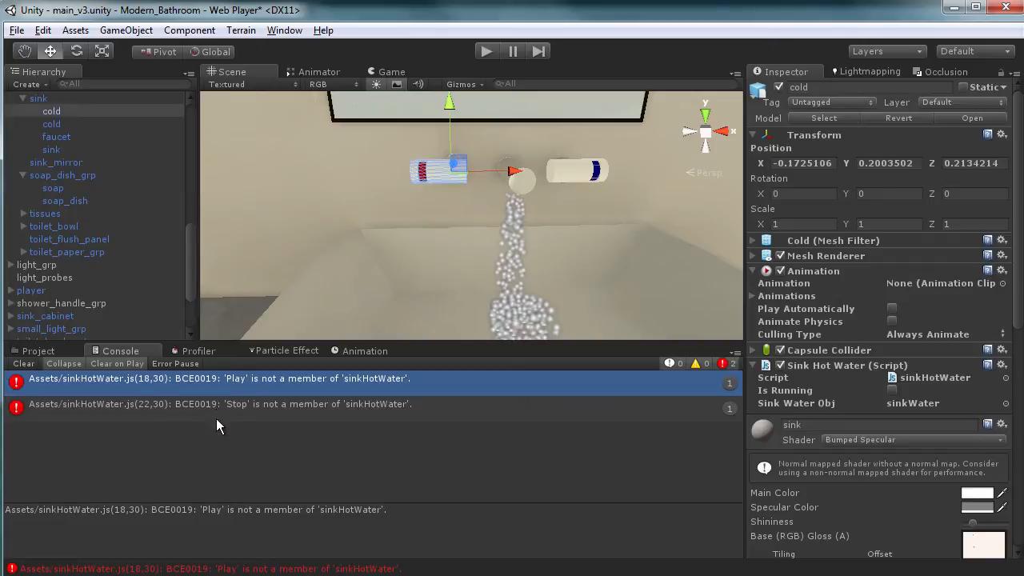
{"action": "left_click", "coordinate": [220, 411]}
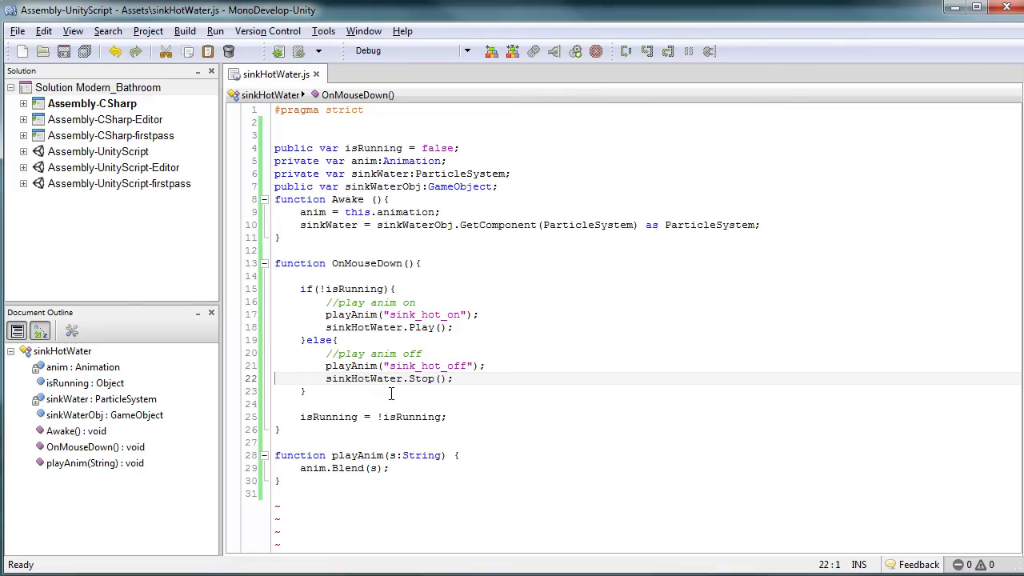
{"action": "double_click", "coordinate": [328, 228]}
{"action": "key", "text": "ctrl+c"}
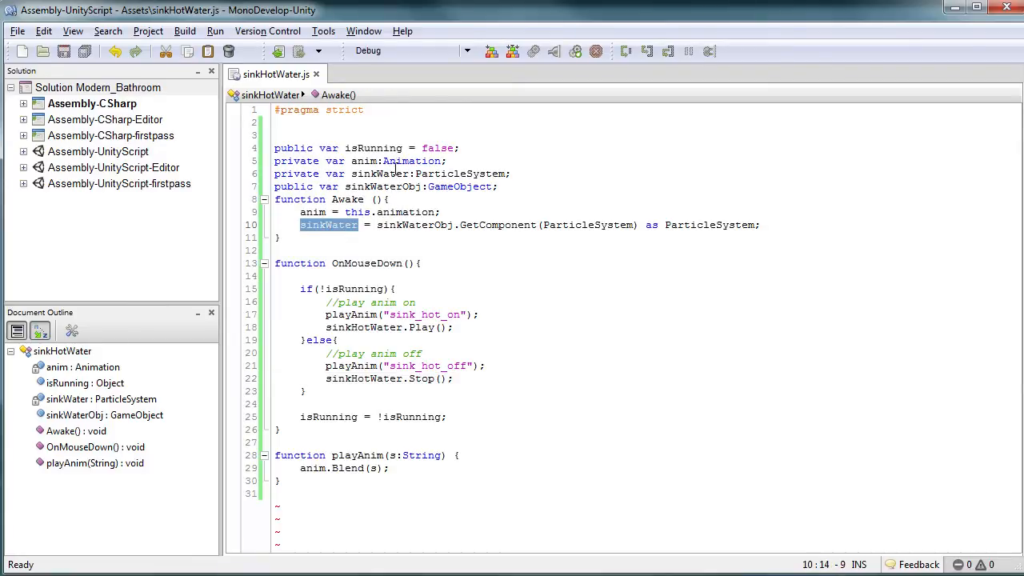
{"action": "double_click", "coordinate": [352, 379]}
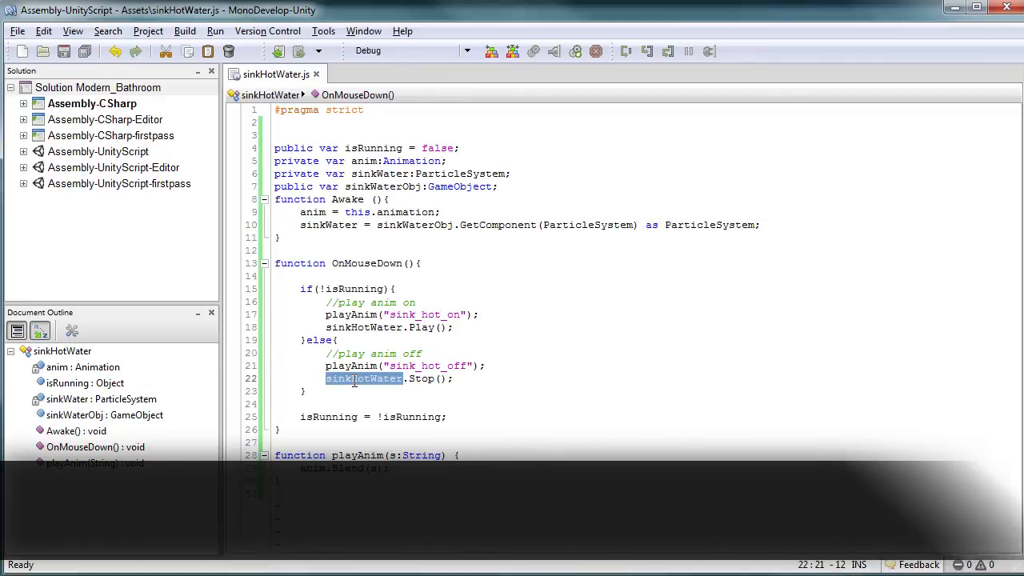
{"action": "key", "text": "ctrl+v"}
{"action": "double_click", "coordinate": [362, 328]}
{"action": "key", "text": "ctrl+v"}
{"action": "key", "text": "ctrl+s"}
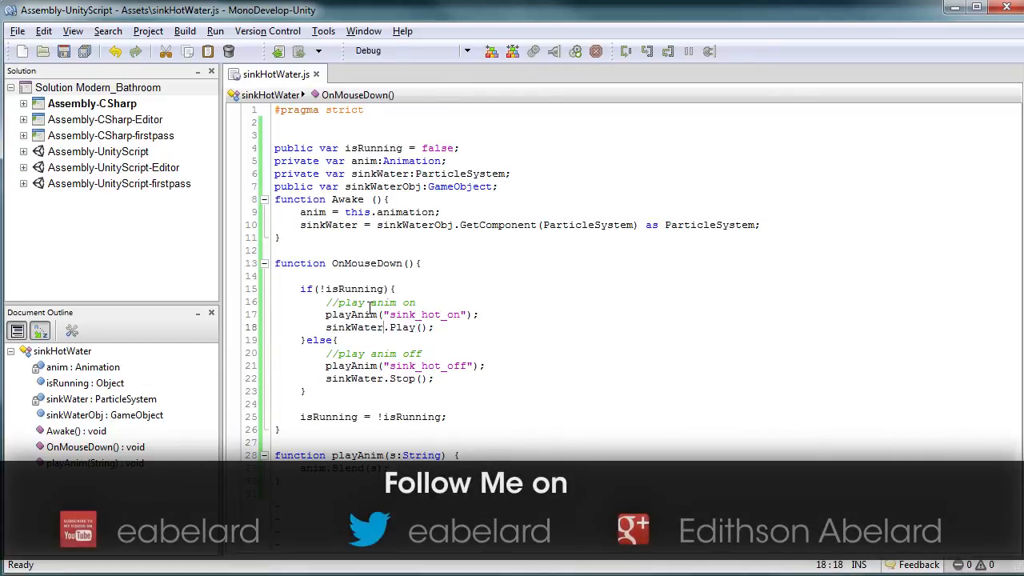
- Switch to Unity, clear the console and run the scene
{"action": "key", "text": "alt+Tab"}
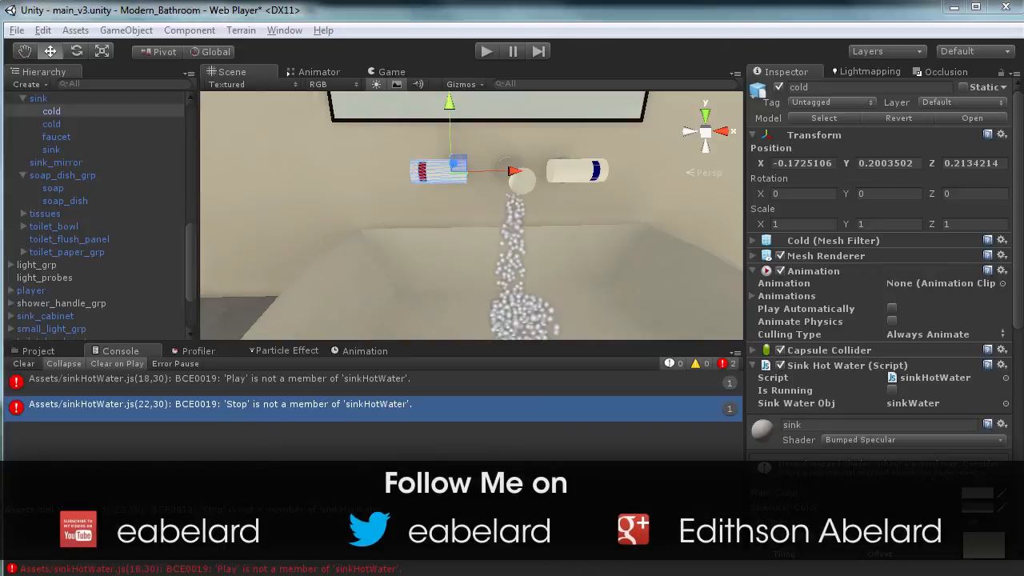
{"action": "left_click", "coordinate": [25, 364]}
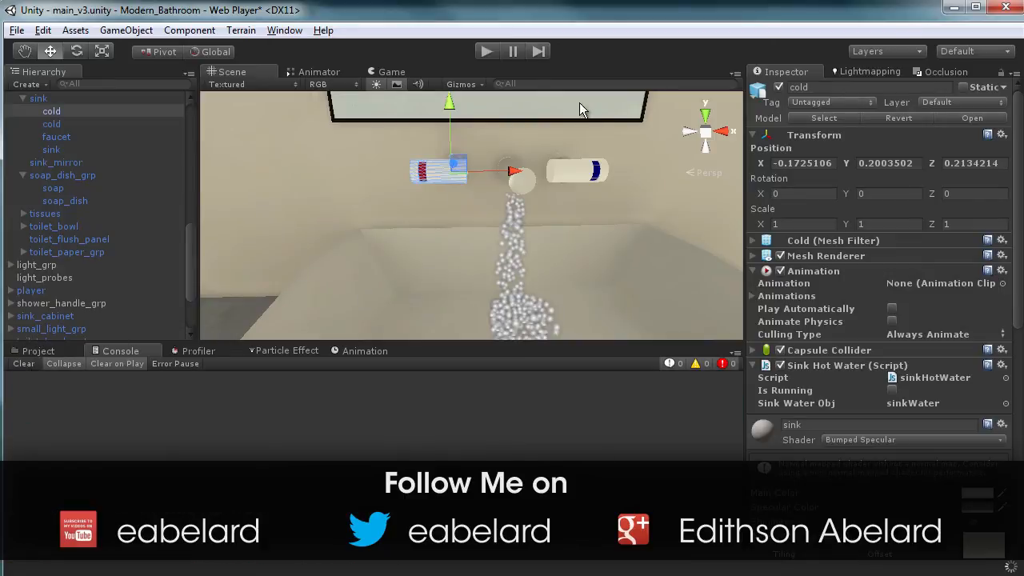
{"action": "left_click", "coordinate": [484, 49]}
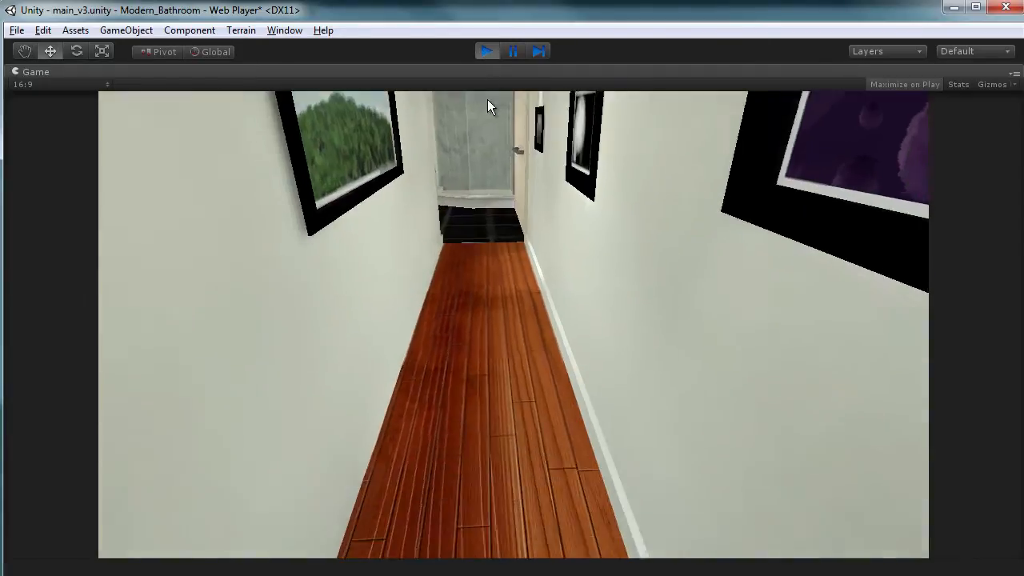
- Walk down the hallway into the bathroom and face the sink with its red- and blue-marked handles
{"action": "key", "text": "w"}
{"action": "key", "text": "w"}
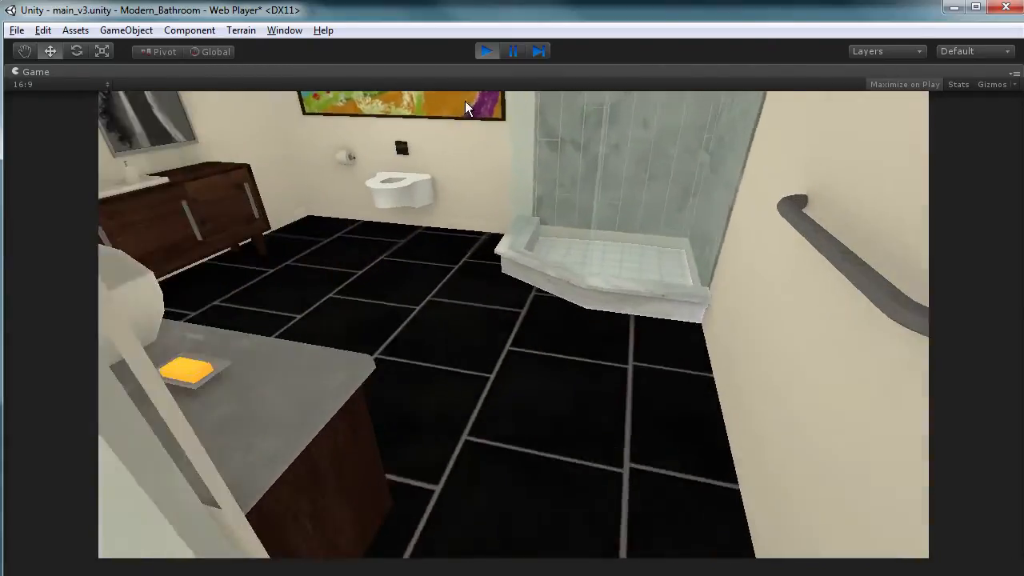
{"action": "key", "text": "s"}
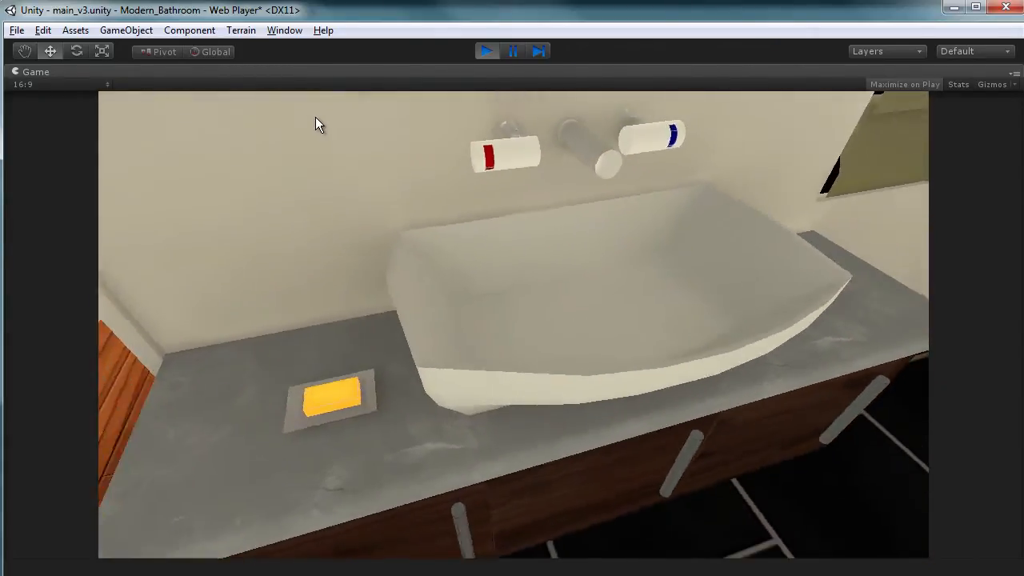
- Toggle the red-marked hot-water handle on and off twice to test the sink water, and exit play mode
{"action": "left_click", "coordinate": [330, 125]}
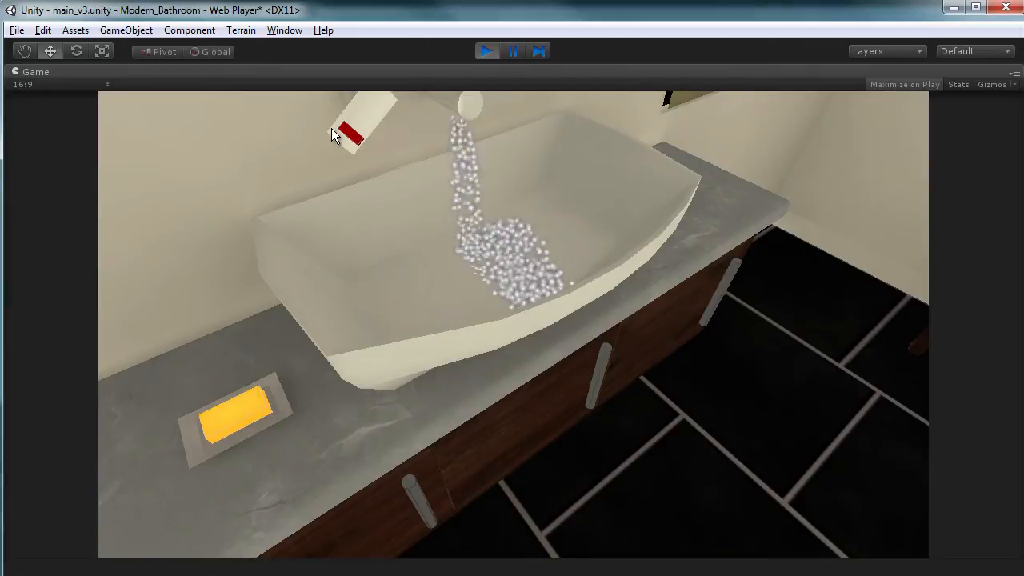
{"action": "left_click", "coordinate": [331, 128]}
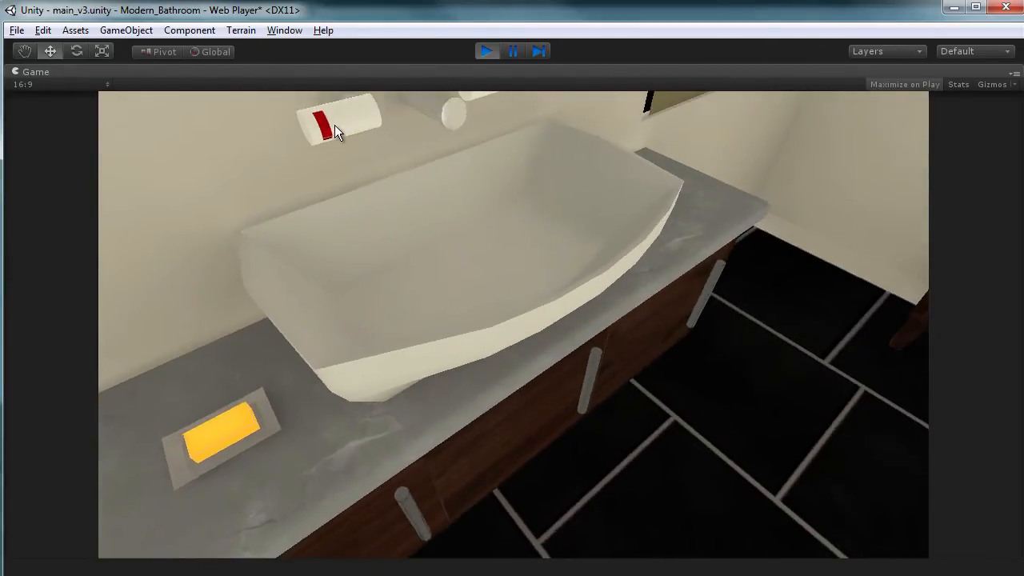
{"action": "left_click", "coordinate": [333, 125]}
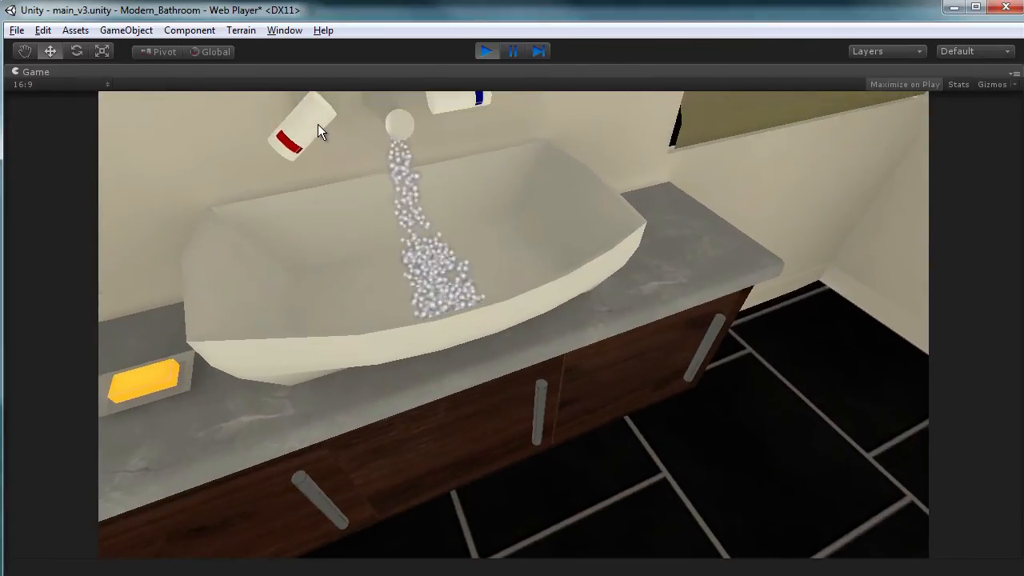
{"action": "left_click", "coordinate": [317, 124]}
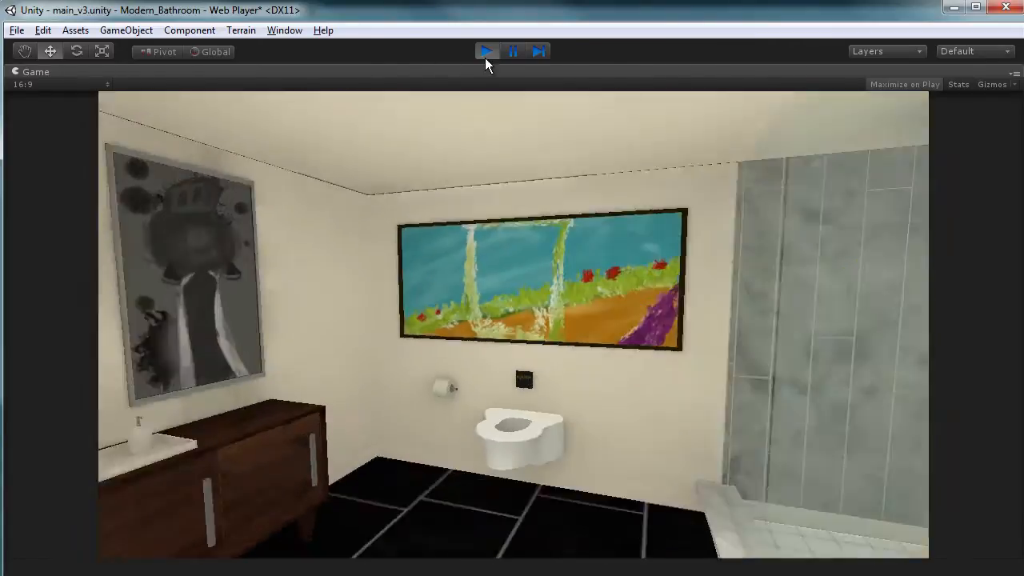
{"action": "left_click", "coordinate": [491, 54]}
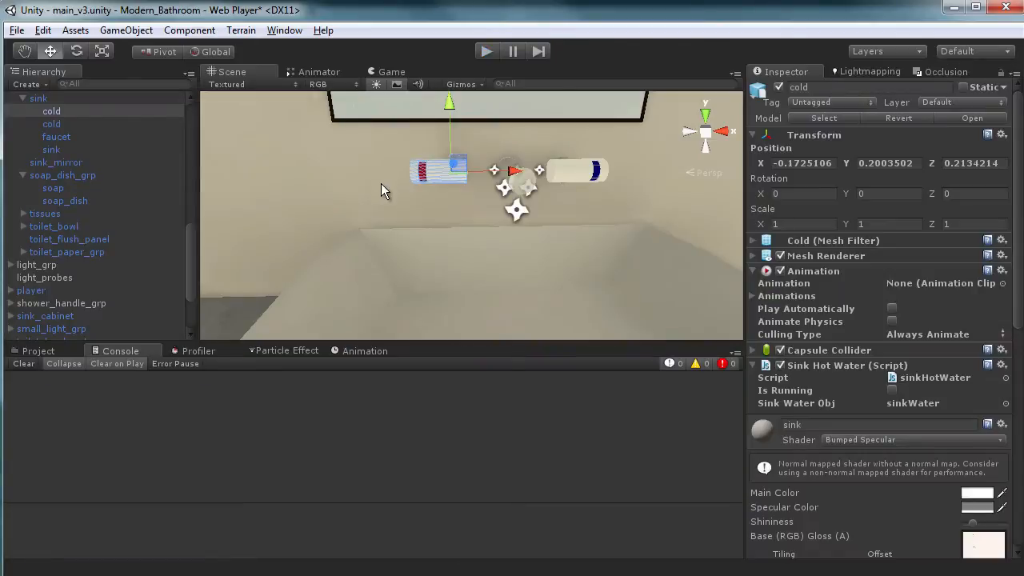
- Switch to MonoDevelop, add a blank line above the Awake function in sinkHotWater, and return to Unity
{"action": "key", "text": "alt+Tab"}
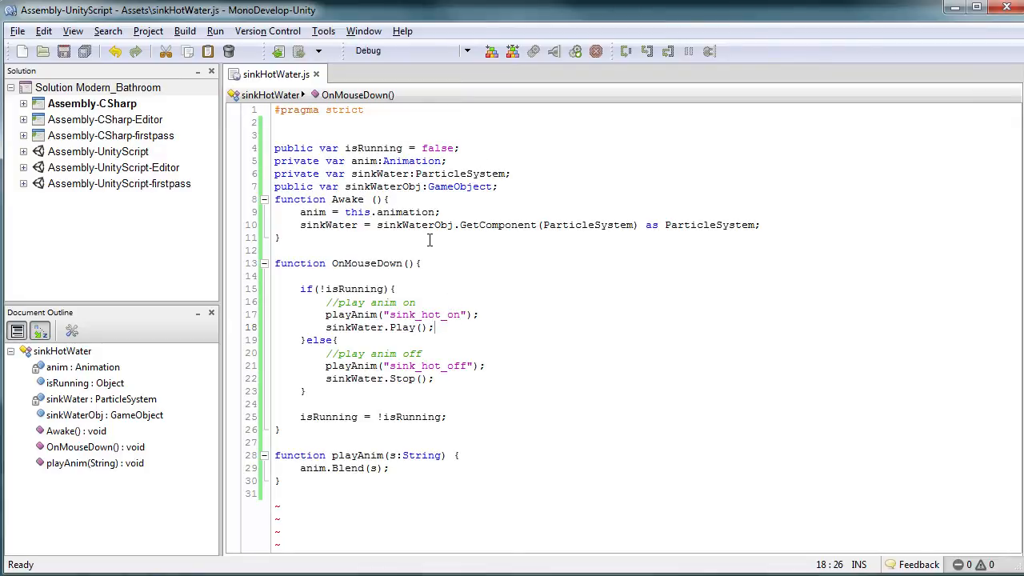
{"action": "left_click", "coordinate": [341, 225]}
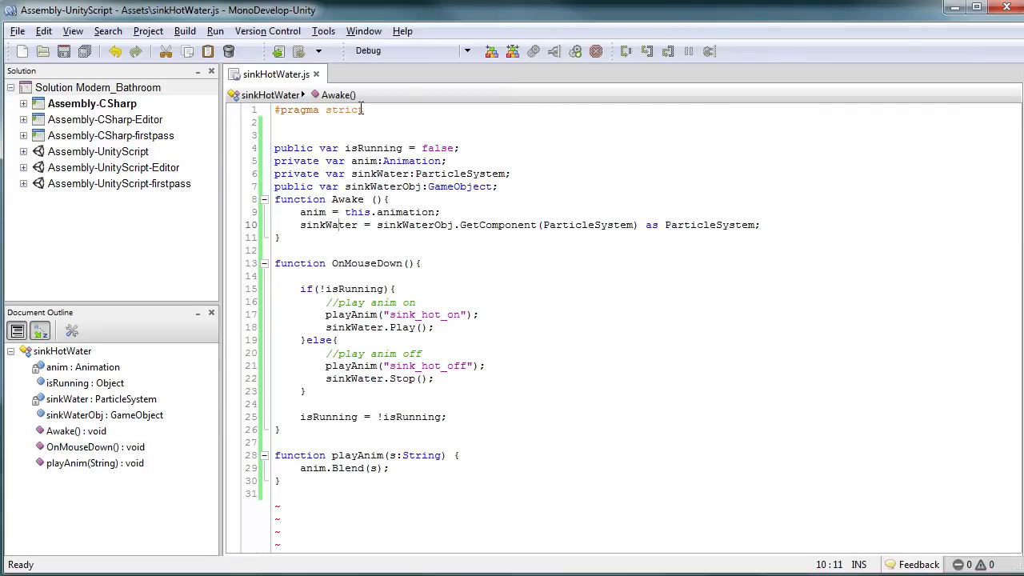
{"action": "left_click", "coordinate": [497, 224]}
{"action": "left_click", "coordinate": [526, 186]}
{"action": "key", "text": "Return"}
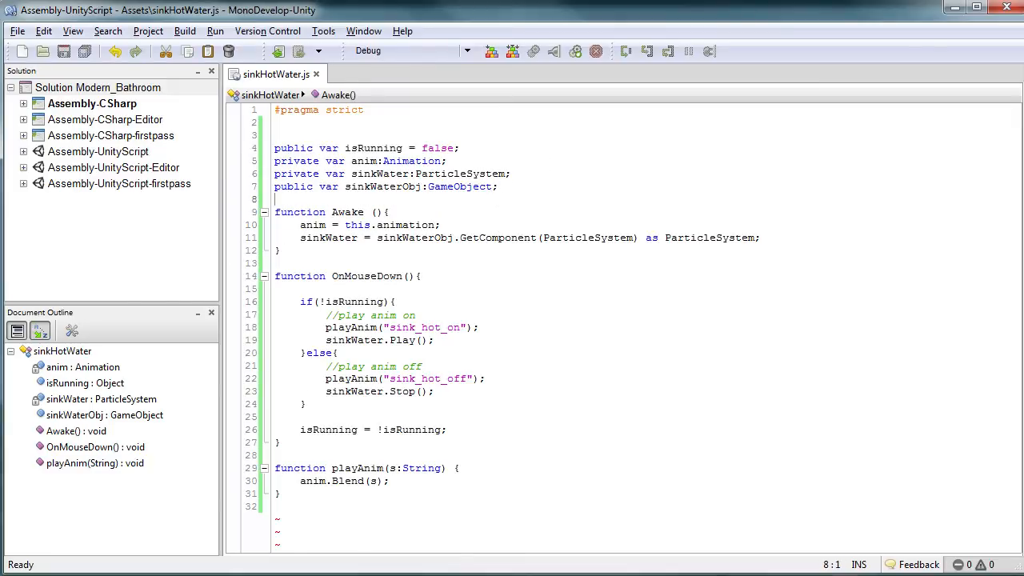
{"action": "key", "text": "alt+Tab"}
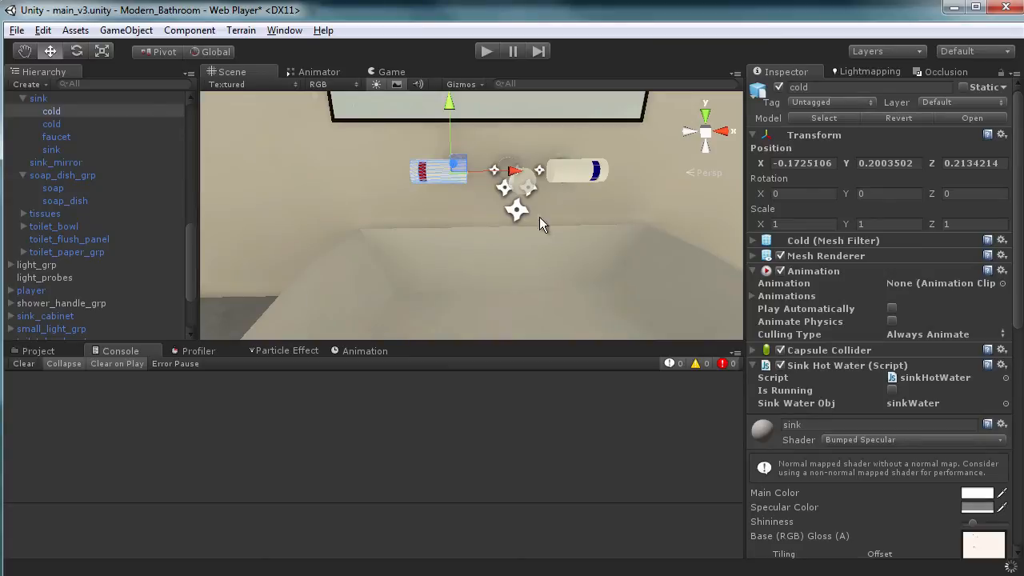
{"action": "left_click_drag", "start_coordinate": [539, 217], "coordinate": [484, 229], "text": "alt"}
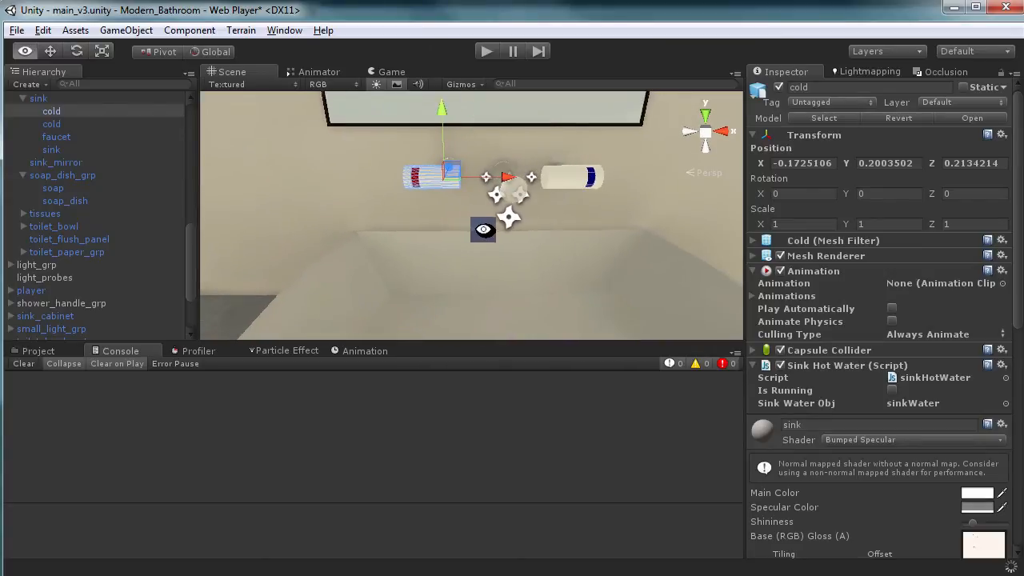
{"action": "left_click", "coordinate": [50, 349]}
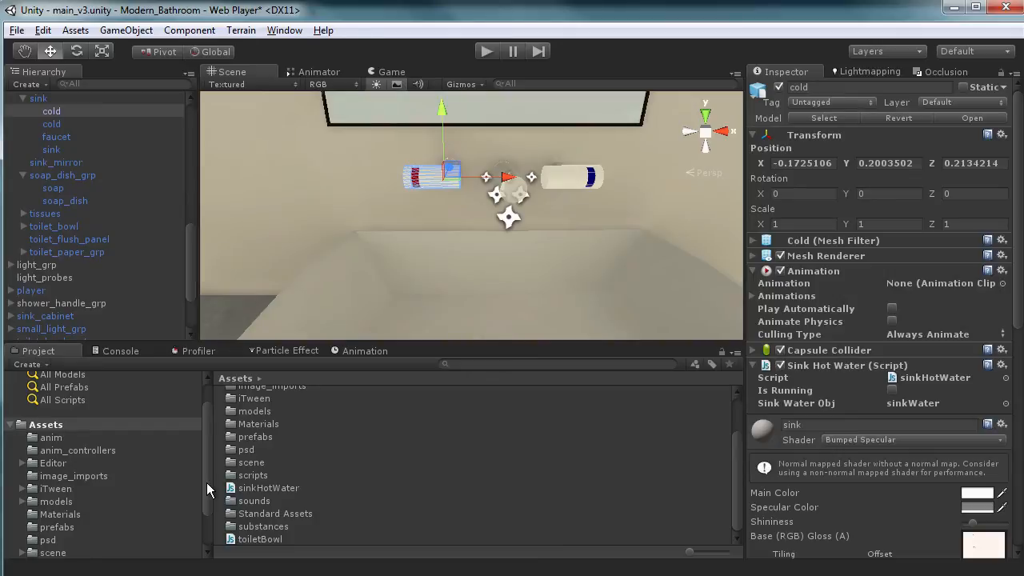
{"action": "left_click_drag", "start_coordinate": [206, 490], "coordinate": [207, 524]}
{"action": "left_click", "coordinate": [62, 518]}
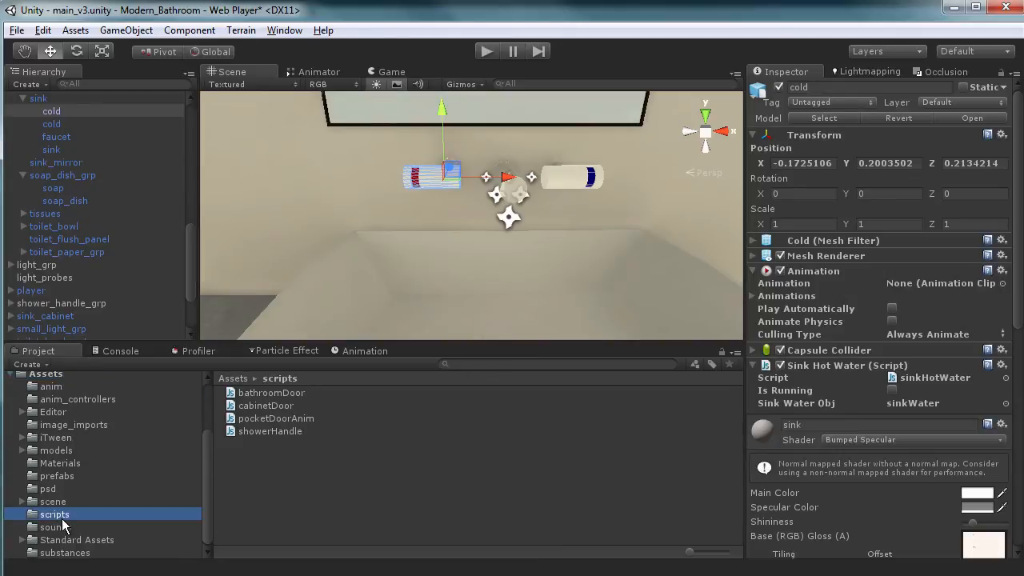
{"action": "right_click", "coordinate": [248, 467]}
{"action": "mouse_move", "coordinate": [398, 215]}
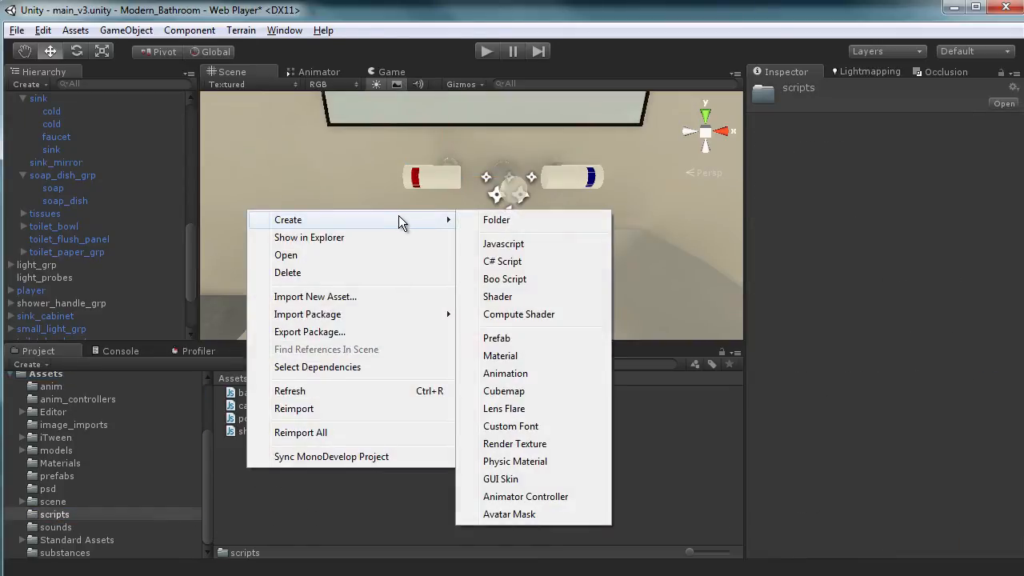
{"action": "left_click", "coordinate": [679, 431]}
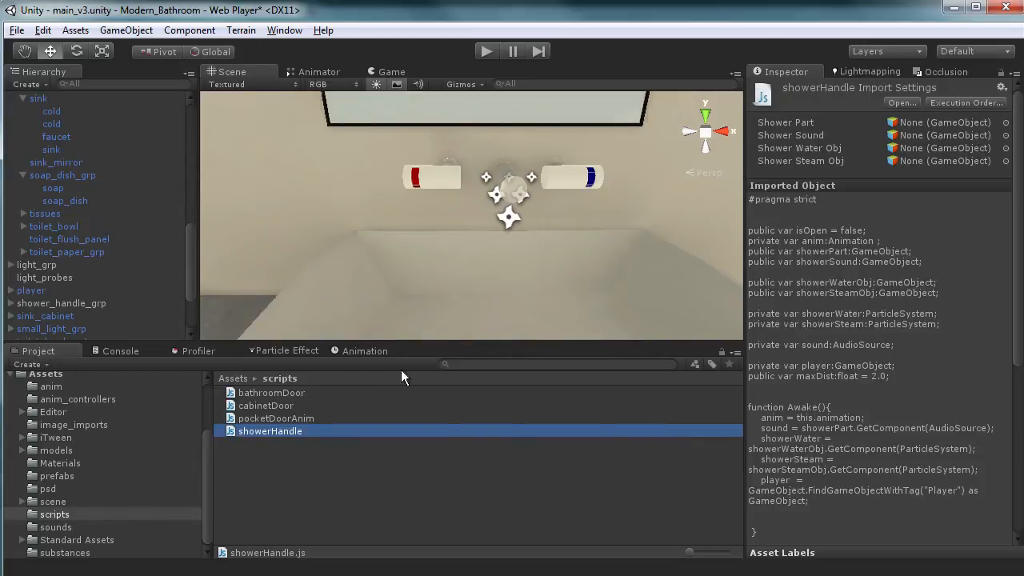
- Select the sinkWater particle system under the faucet and add a new JavaScript component named SinkControl to it
{"action": "left_click", "coordinate": [512, 197]}
{"action": "left_click_drag", "start_coordinate": [548, 206], "coordinate": [566, 217], "text": "alt"}
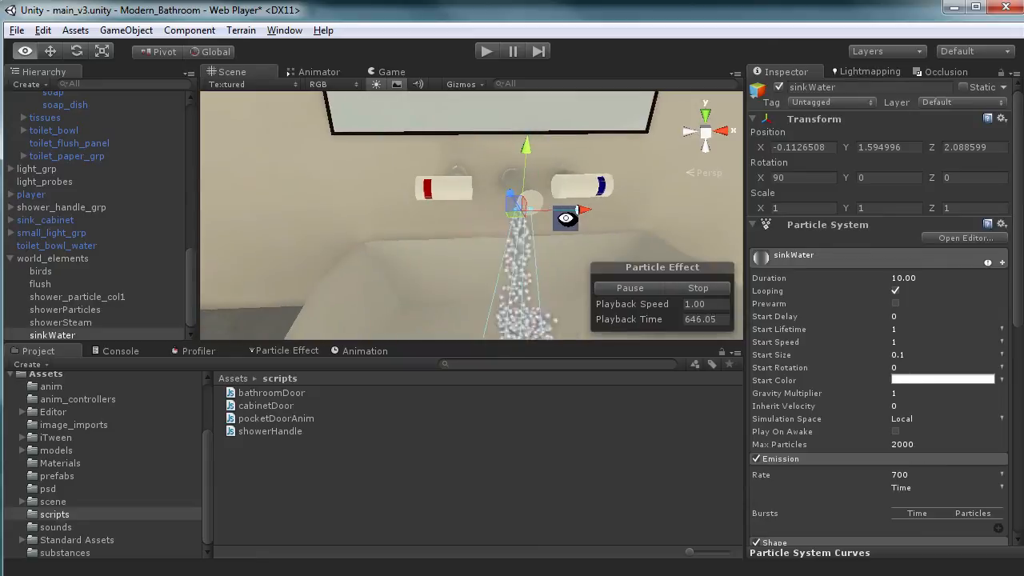
{"action": "left_click", "coordinate": [754, 226]}
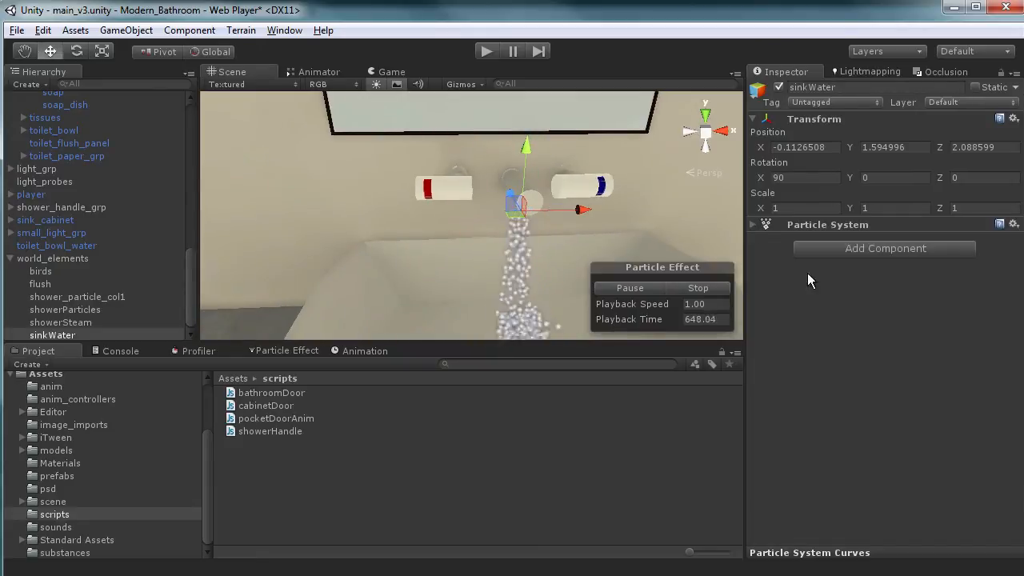
{"action": "left_click", "coordinate": [837, 248]}
{"action": "type", "text": "mesh"}
{"action": "left_click", "coordinate": [858, 449]}
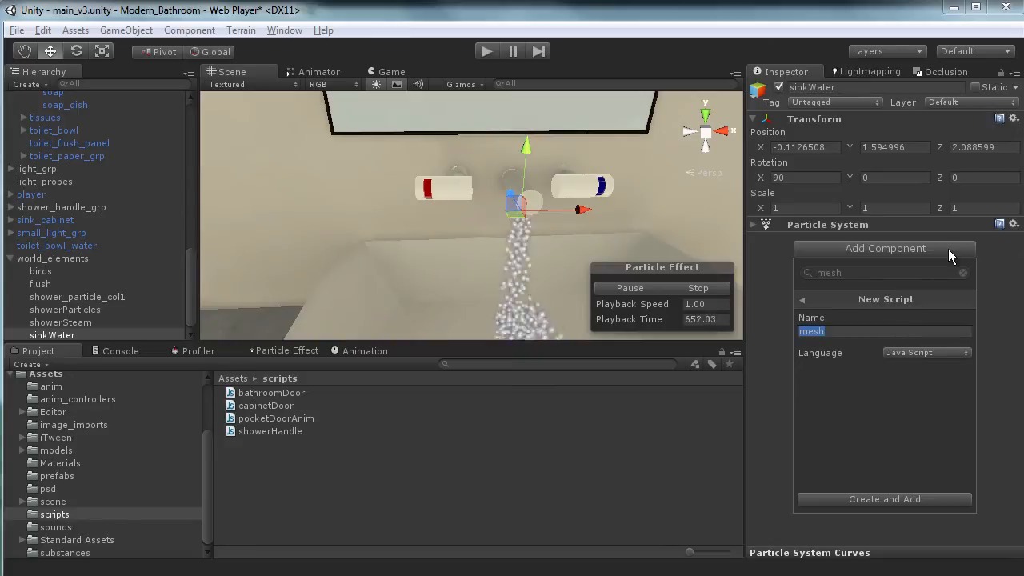
{"action": "type", "text": "SinkControl"}
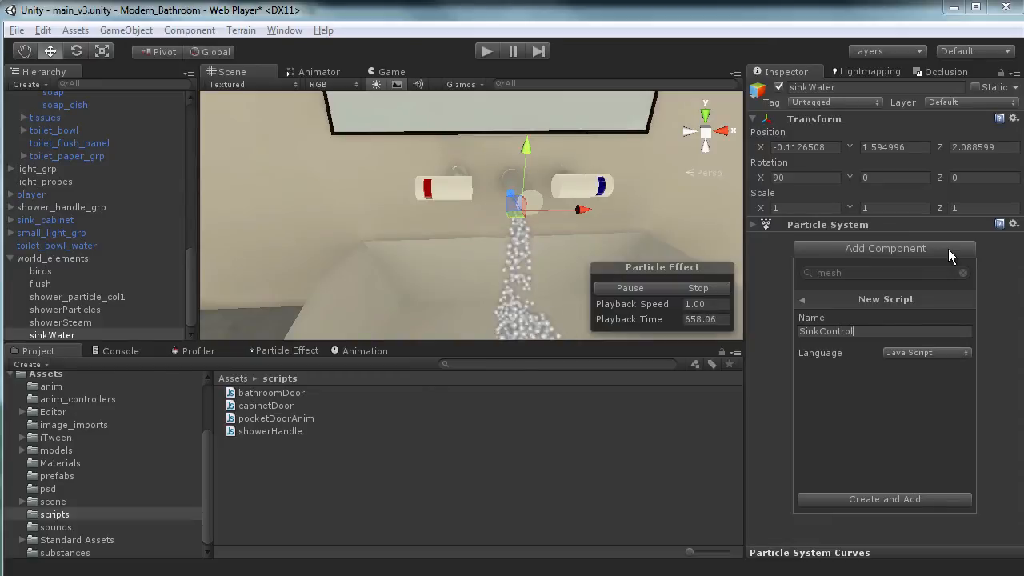
{"action": "left_click", "coordinate": [897, 495]}
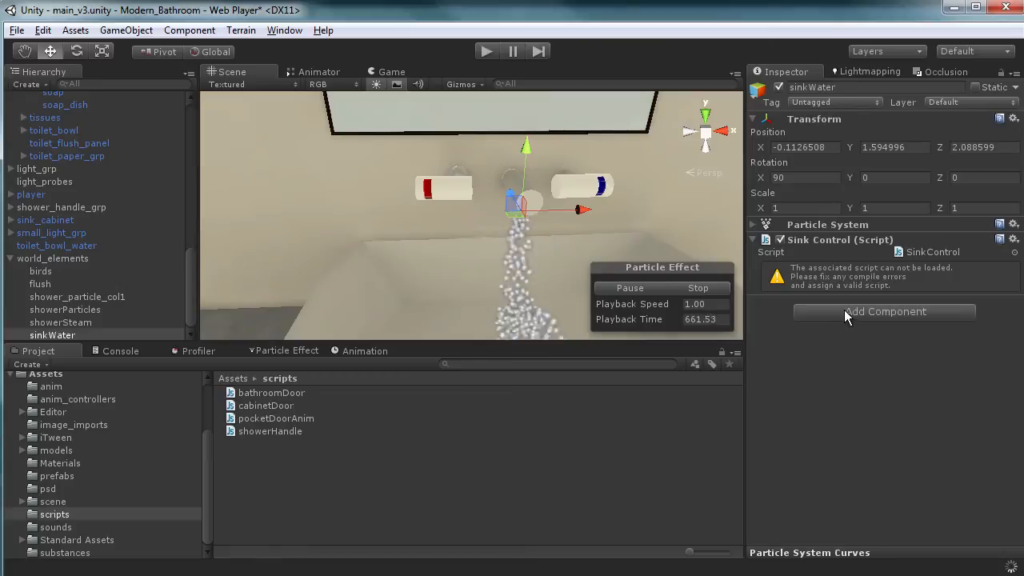
- Open the SinkControl script for editing in MonoDevelop
{"action": "double_click", "coordinate": [942, 250]}
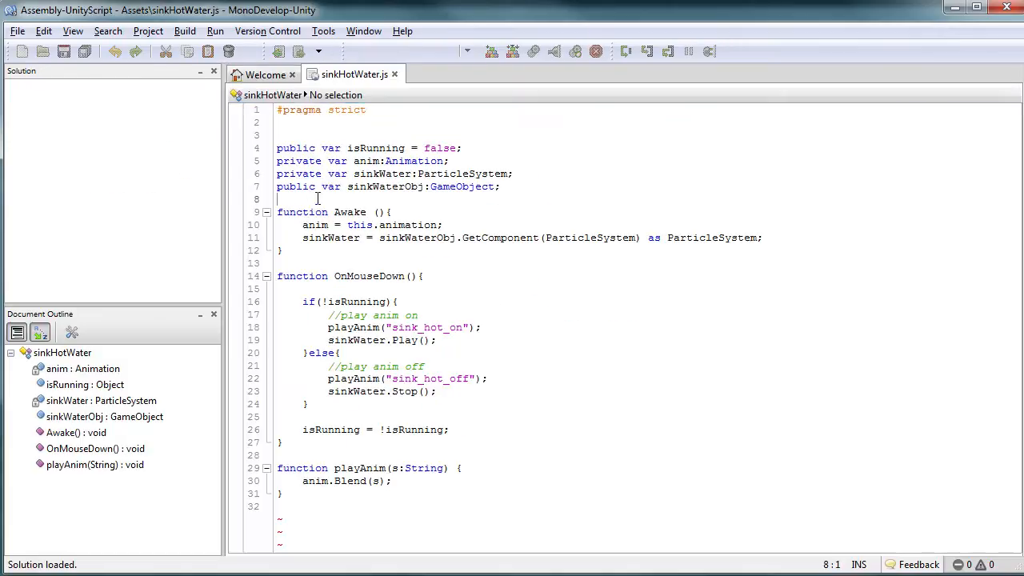
{"action": "left_click", "coordinate": [398, 166]}
{"action": "left_click", "coordinate": [360, 214]}
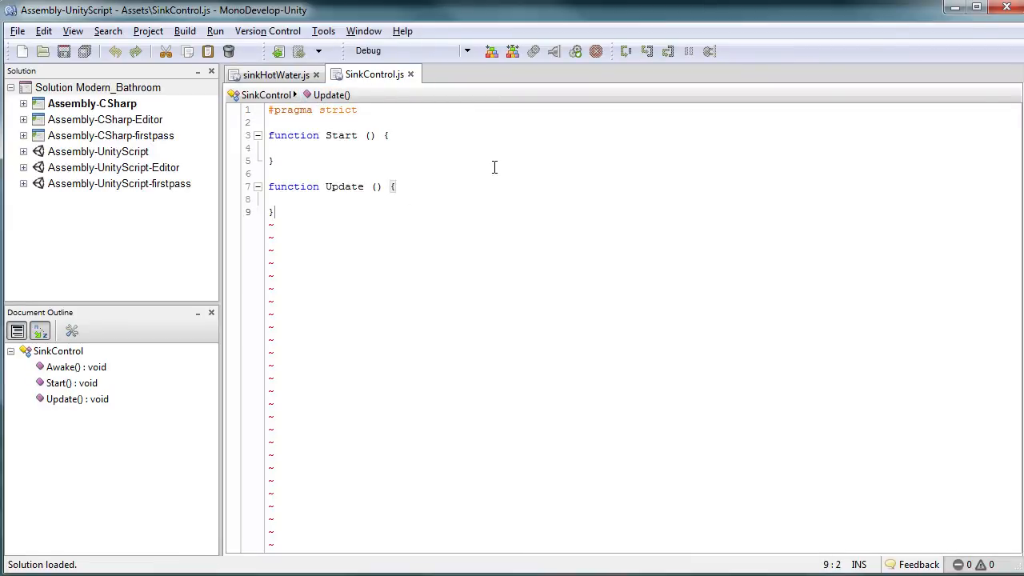
- Add an empty public function play() below the Update function in the SinkControl script
{"action": "key", "text": "Return"}
{"action": "key", "text": "Return"}
{"action": "key", "text": "Return"}
{"action": "key", "text": "Up"}
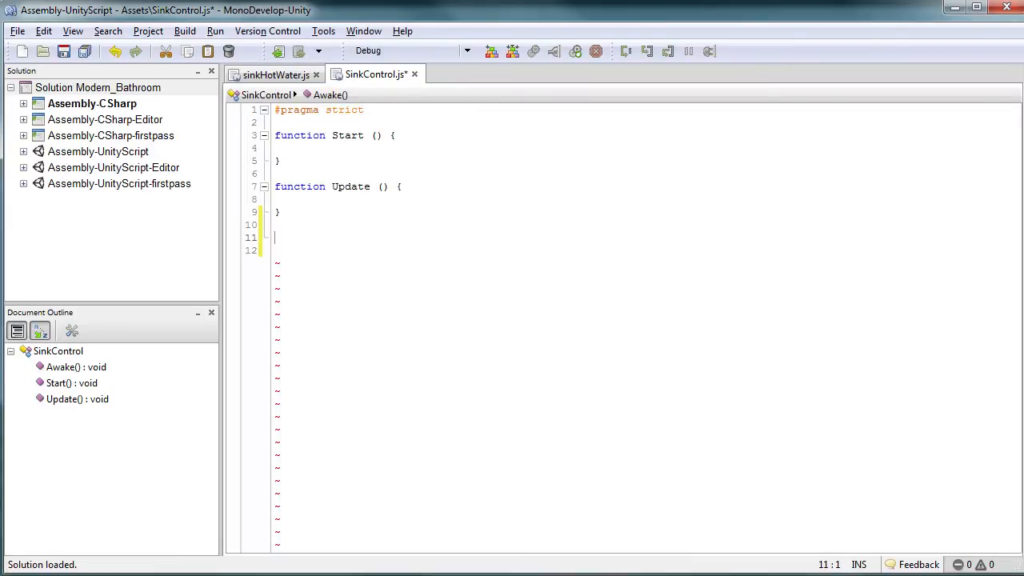
{"action": "type", "text": "public fu"}
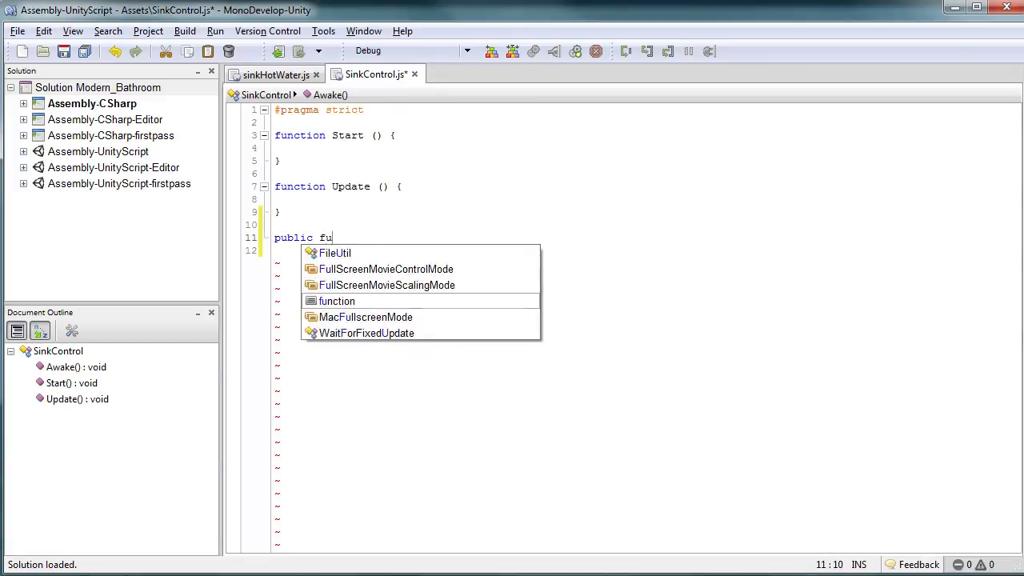
{"action": "type", "text": "nction play "}
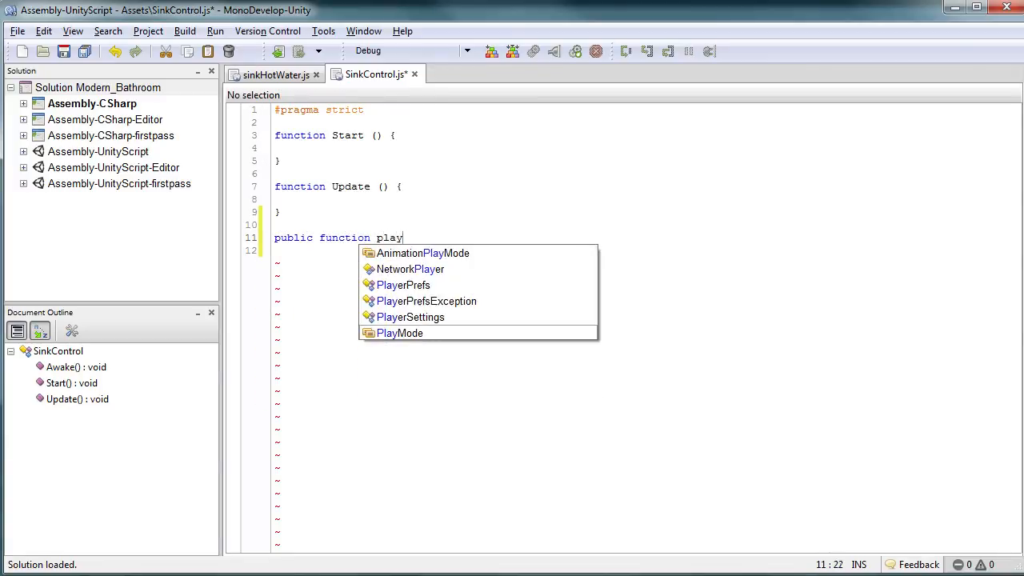
{"action": "type", "text": "(){"}
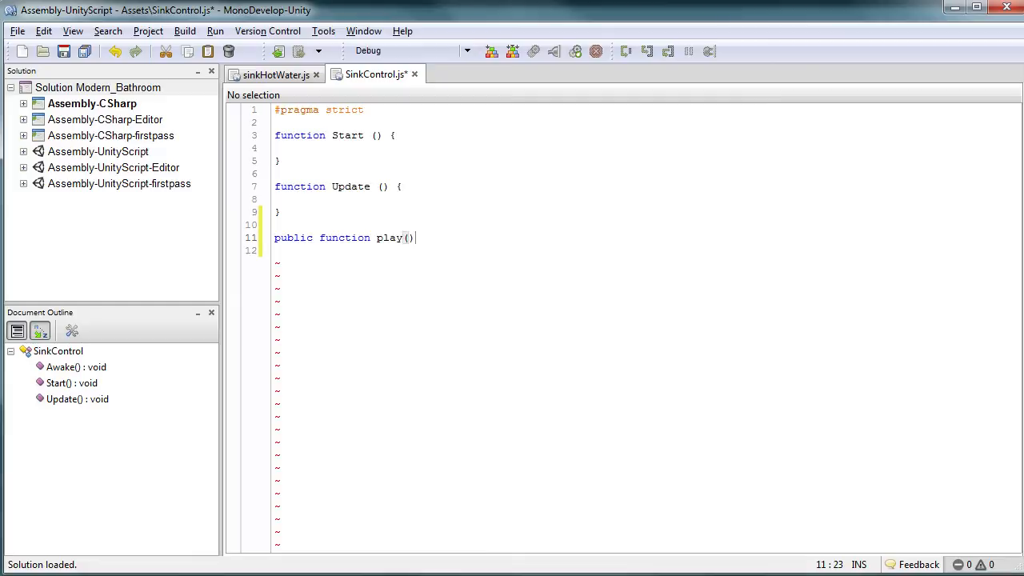
{"action": "key", "text": "Return"}
{"action": "key", "text": "Return"}
{"action": "type", "text": "}"}
- Delete the default Start and Update functions from the SinkControl script
{"action": "key", "text": "Up"}
{"action": "key", "text": "Up"}
{"action": "key", "text": "Up"}
{"action": "key", "text": "Up"}
{"action": "key", "text": "Up"}
{"action": "key", "text": "Up"}
{"action": "key", "text": "Up"}
{"action": "key", "text": "Up"}
{"action": "key", "text": "Up"}
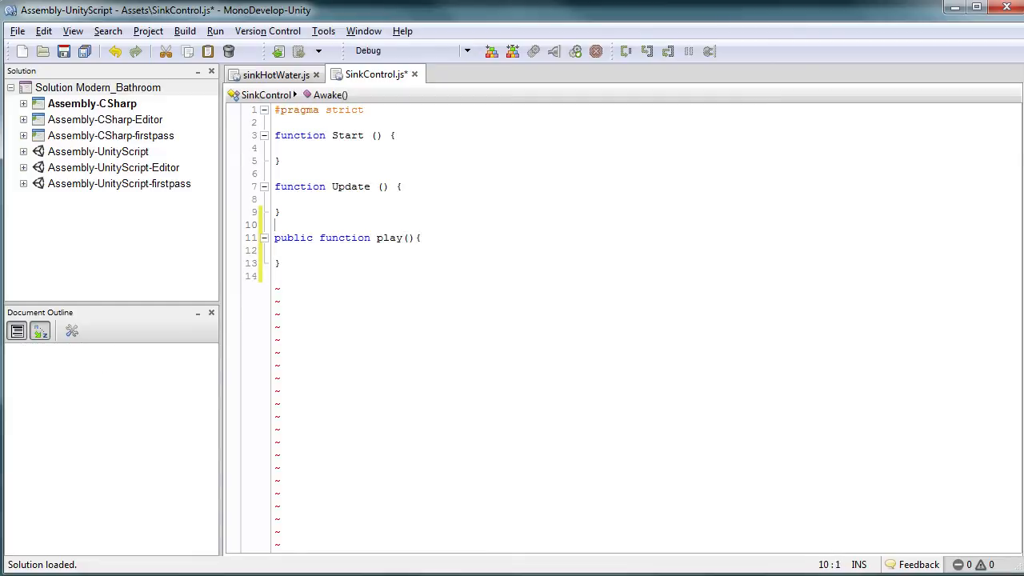
{"action": "key", "text": "Down"}
{"action": "key", "text": "Down"}
{"action": "key", "text": "Down"}
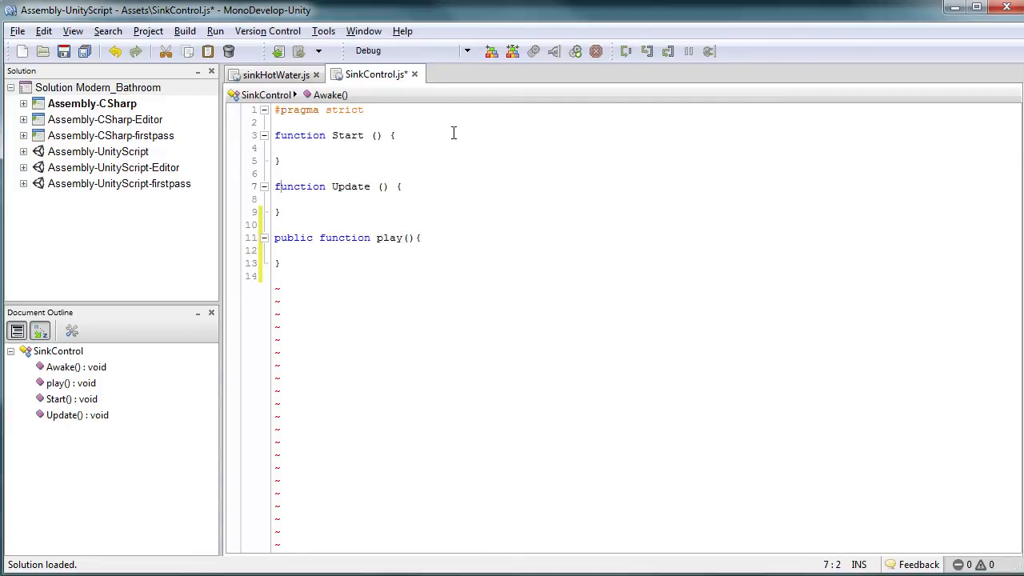
{"action": "left_click_drag", "start_coordinate": [317, 215], "coordinate": [240, 133]}
{"action": "key", "text": "BackSpace"}
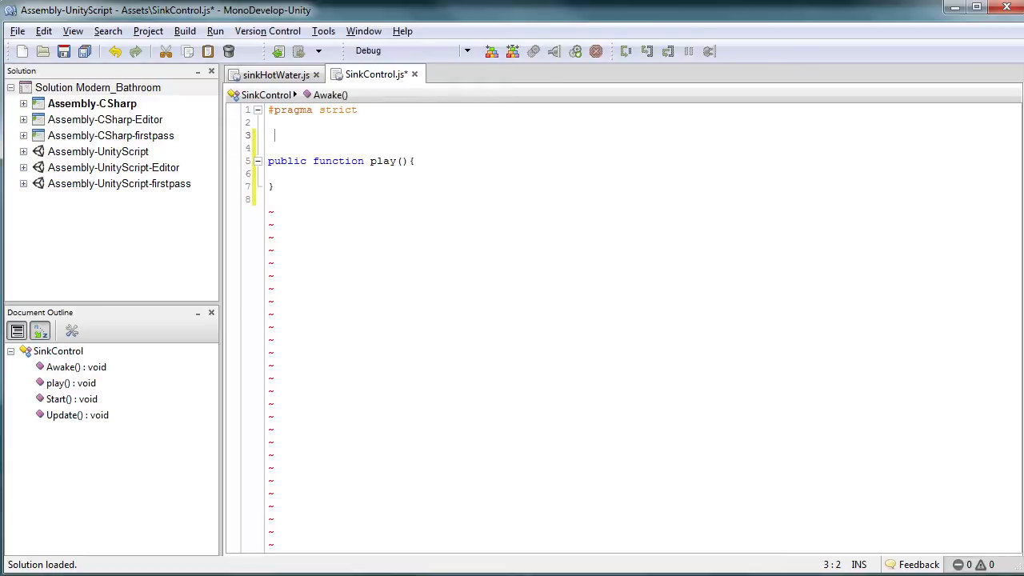
- Bring up the sinkHotWater script and select the red-marked handle in Unity to view its Sink Hot Water component
{"action": "left_click", "coordinate": [297, 74]}
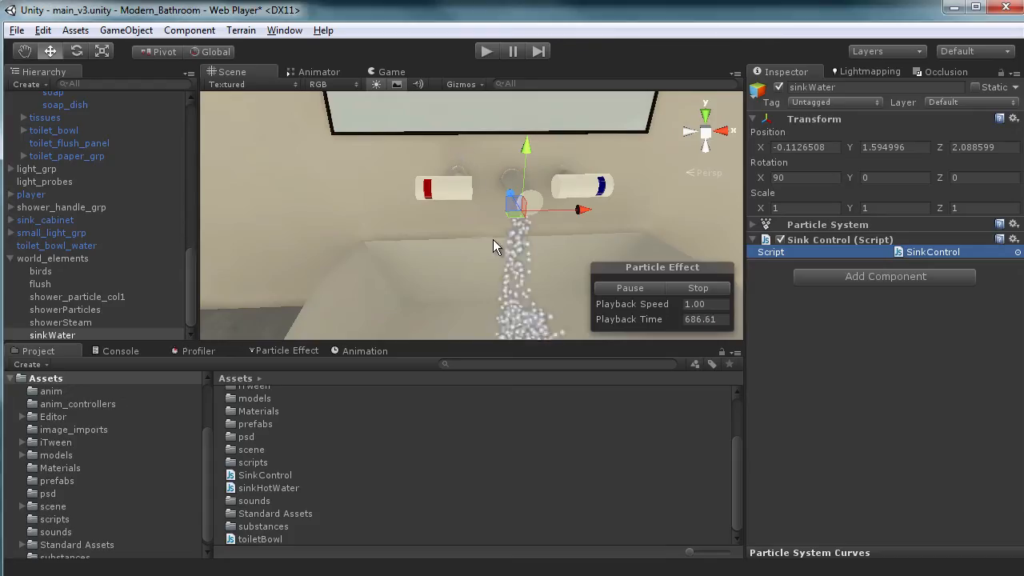
{"action": "left_click", "coordinate": [446, 187]}
{"action": "left_click", "coordinate": [448, 187]}
{"action": "left_click", "coordinate": [451, 187]}
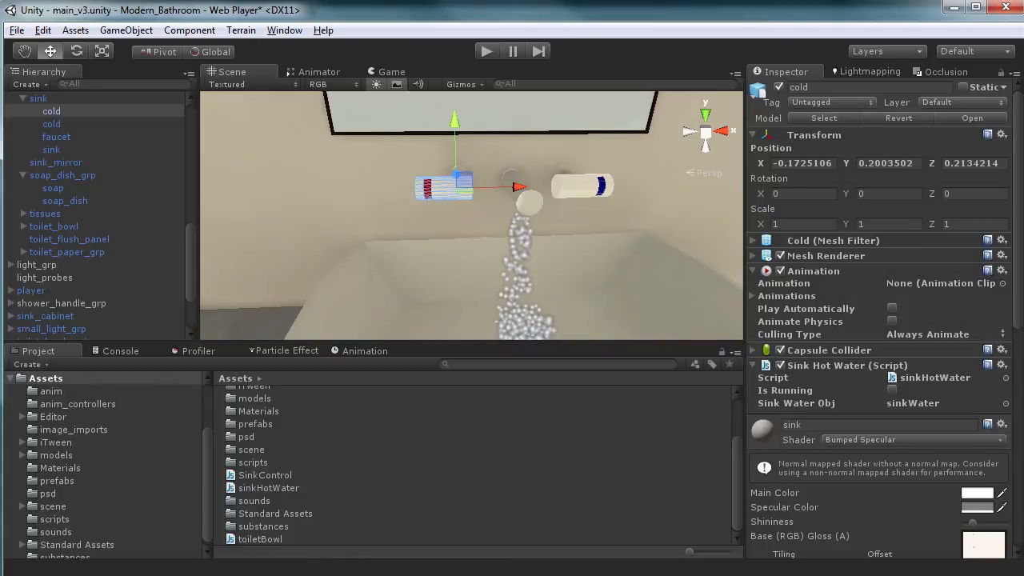
- Declare public var sinkWaterControl:SinkControl; below the sinkWaterObj variable in the sinkHotWater script
{"action": "key", "text": "alt+Tab"}
{"action": "left_click", "coordinate": [528, 189]}
{"action": "key", "text": "Return"}
{"action": "type", "text": "pub"}
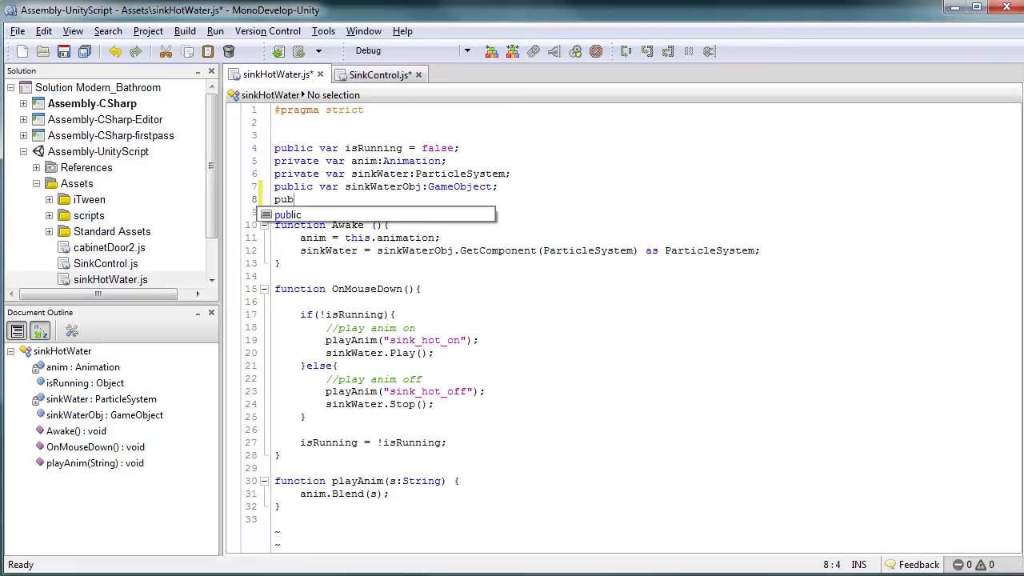
{"action": "key", "text": "Return"}
{"action": "type", "text": "var sink"}
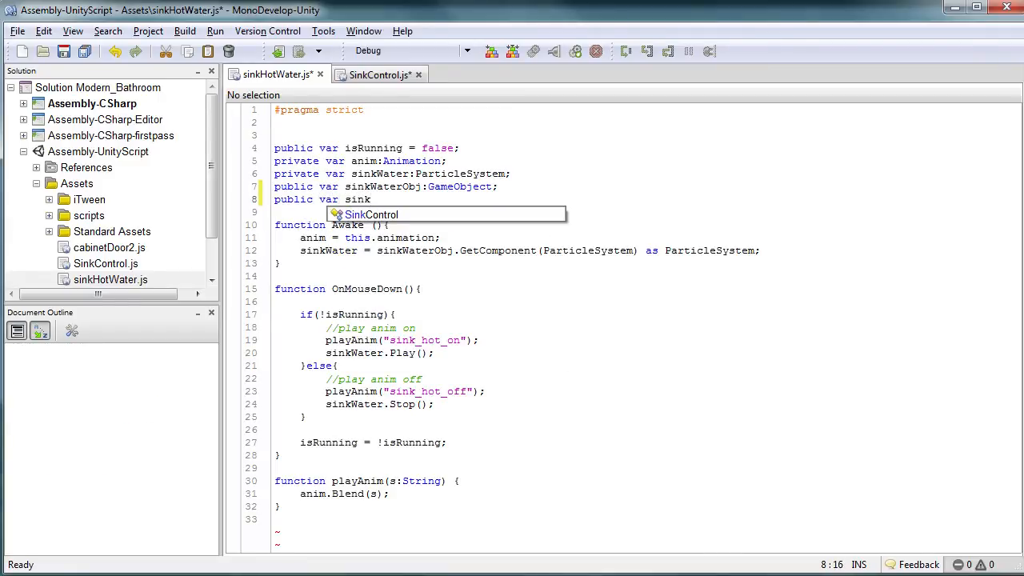
{"action": "type", "text": "Wa"}
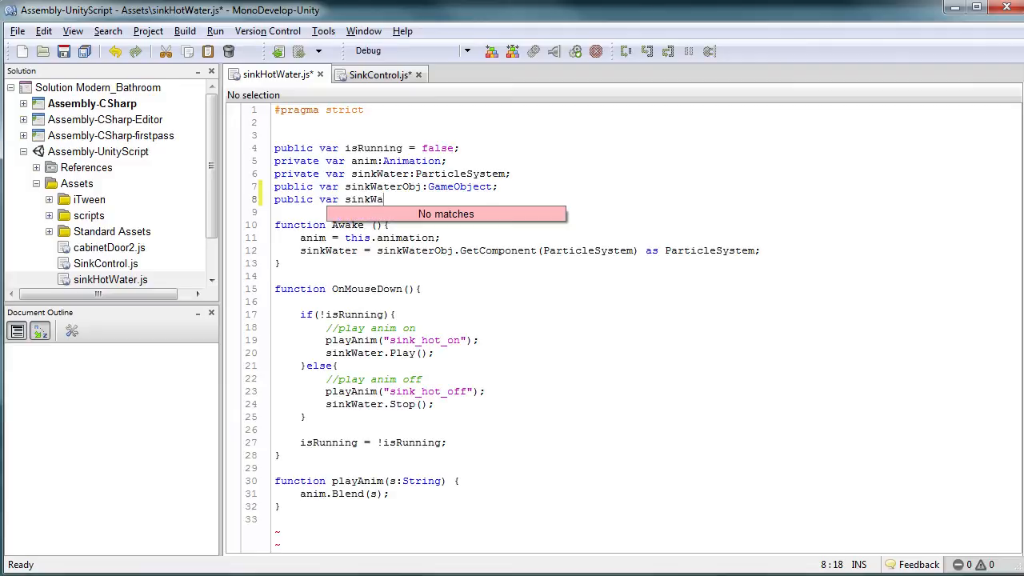
{"action": "type", "text": "terControl:Sin"}
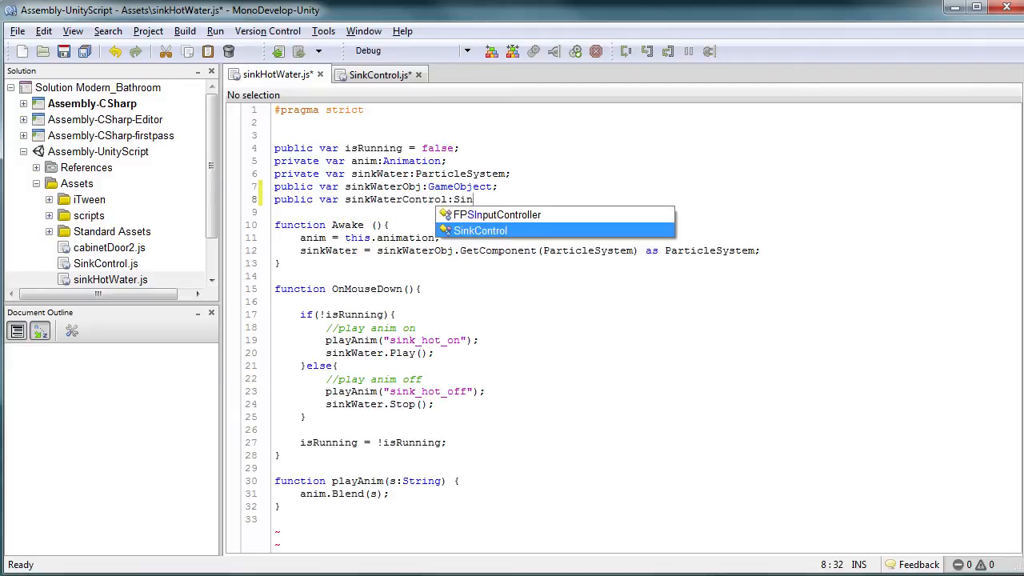
{"action": "key", "text": "Return"}
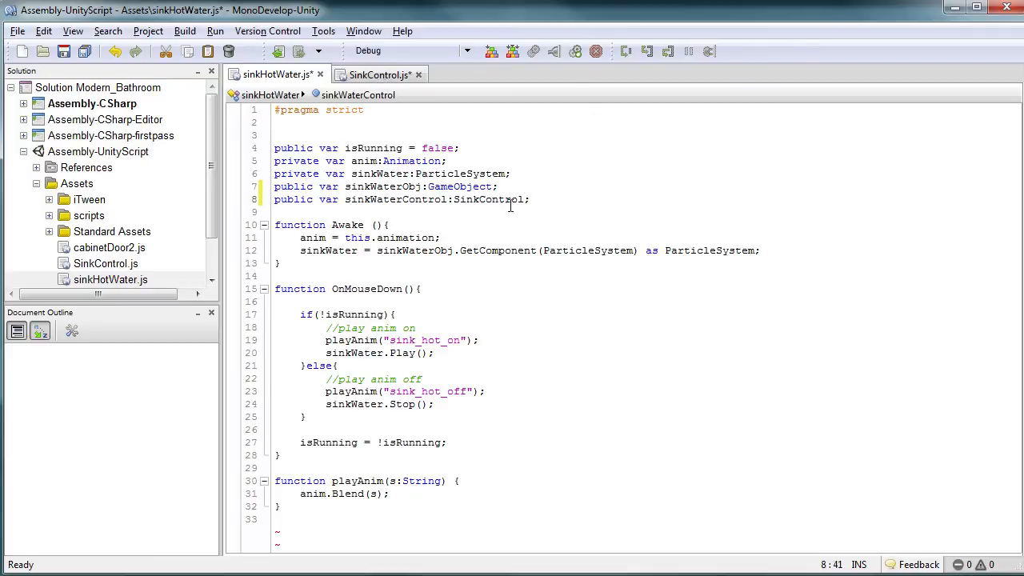
- Inside Awake, add the line sinkWaterControl = sinkWaterObj.GetComponent(); below the sinkWater assignment
{"action": "double_click", "coordinate": [364, 199]}
{"action": "key", "text": "ctrl+c"}
{"action": "left_click", "coordinate": [824, 253]}
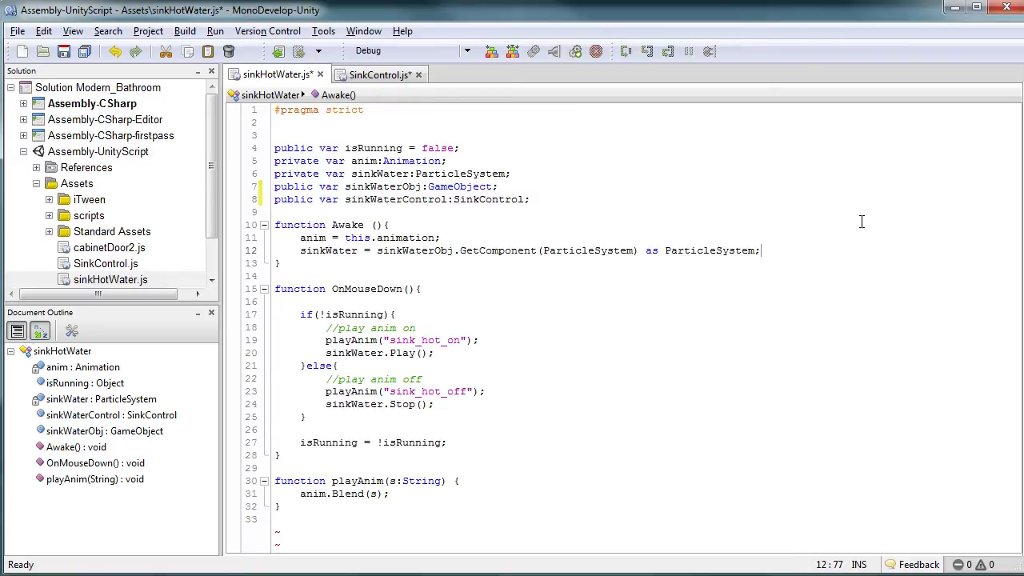
{"action": "key", "text": "Return"}
{"action": "key", "text": "ctrl+v"}
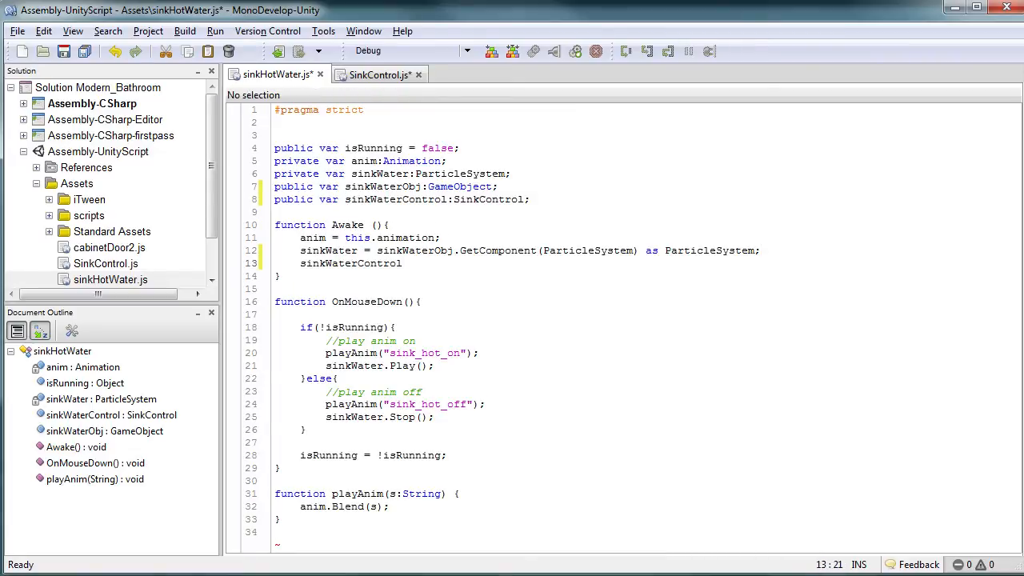
{"action": "type", "text": "="}
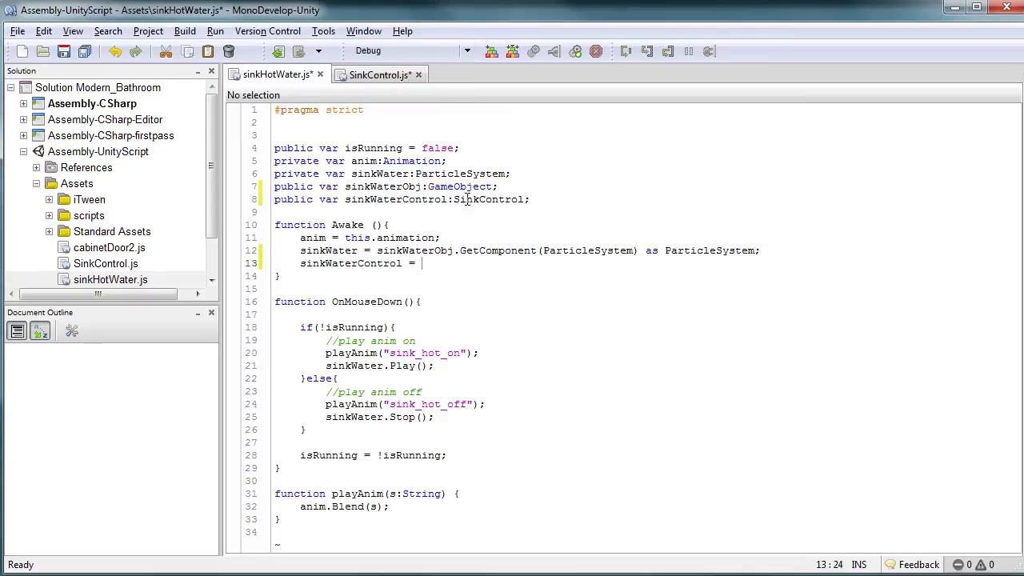
{"action": "double_click", "coordinate": [415, 189]}
{"action": "key", "text": "ctrl+c"}
{"action": "left_click", "coordinate": [440, 266]}
{"action": "key", "text": "ctrl+v"}
{"action": "type", "text": ".GEt"}
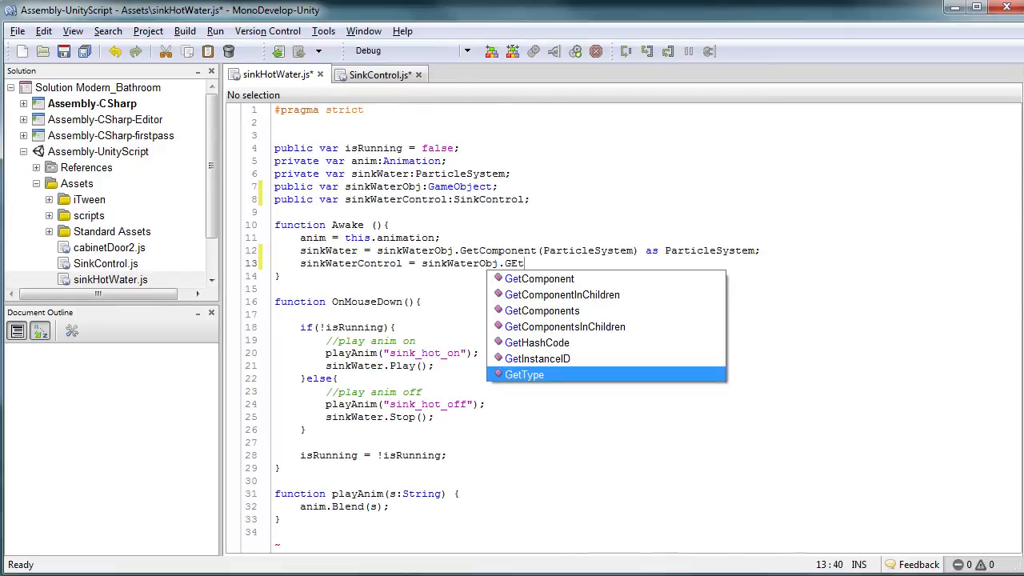
{"action": "double_click", "coordinate": [545, 279]}
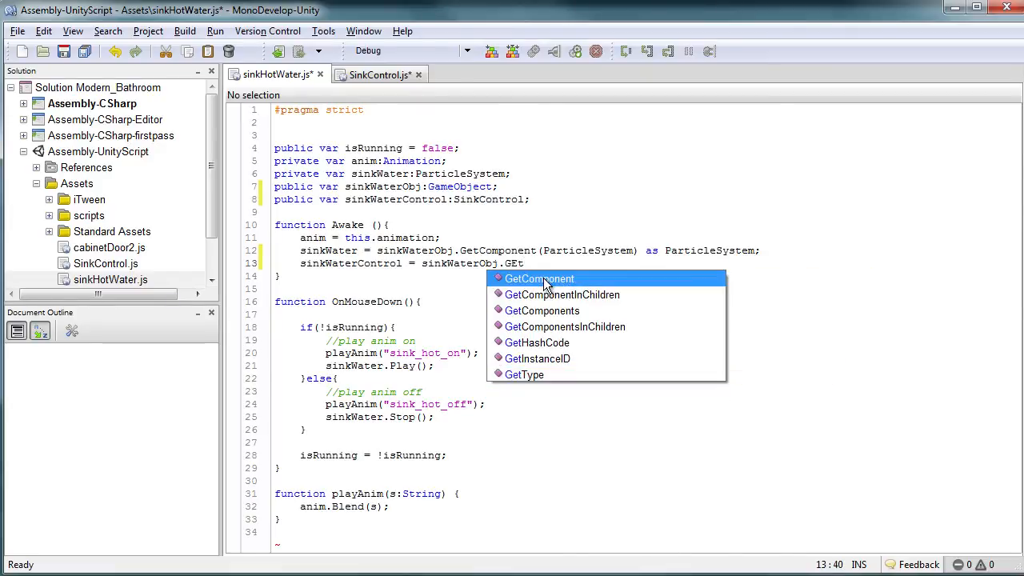
{"action": "type", "text": "();"}
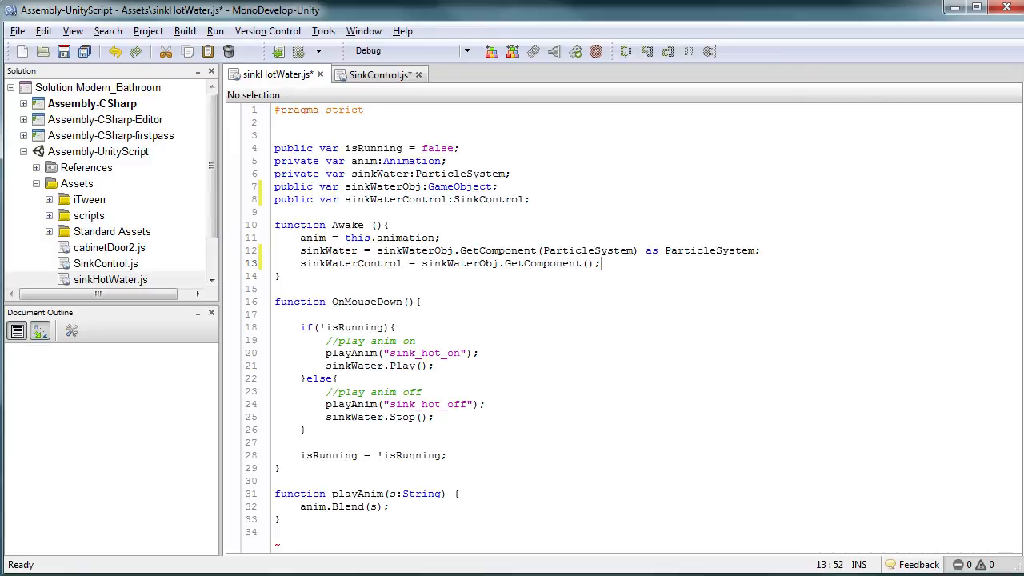
- Complete the sinkWaterControl assignment as GetComponent(SinkControl) as SinkControl; and save the sinkHotWater script
{"action": "double_click", "coordinate": [490, 200]}
{"action": "key", "text": "ctrl+c"}
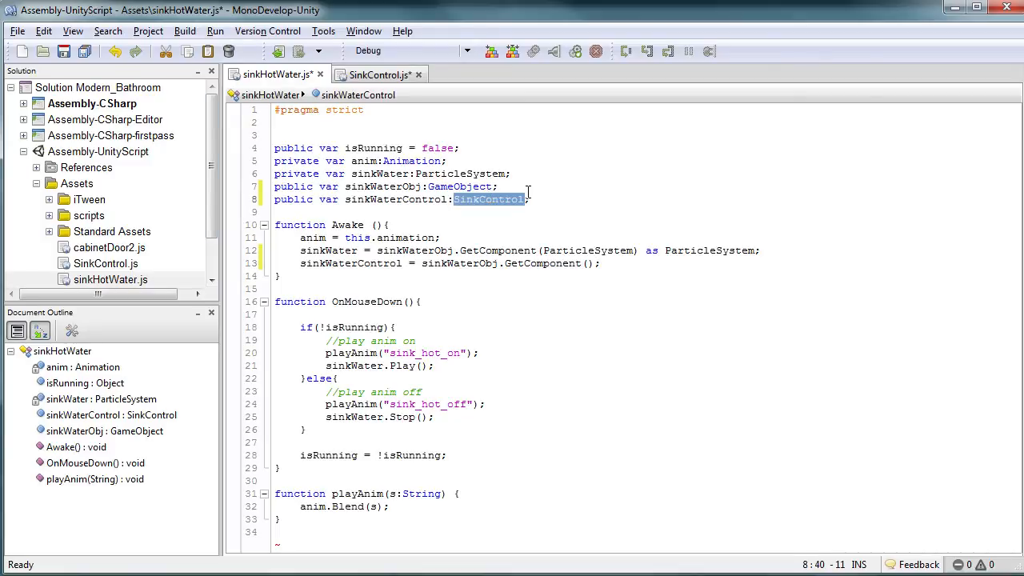
{"action": "left_click", "coordinate": [590, 264]}
{"action": "key", "text": "ctrl+v"}
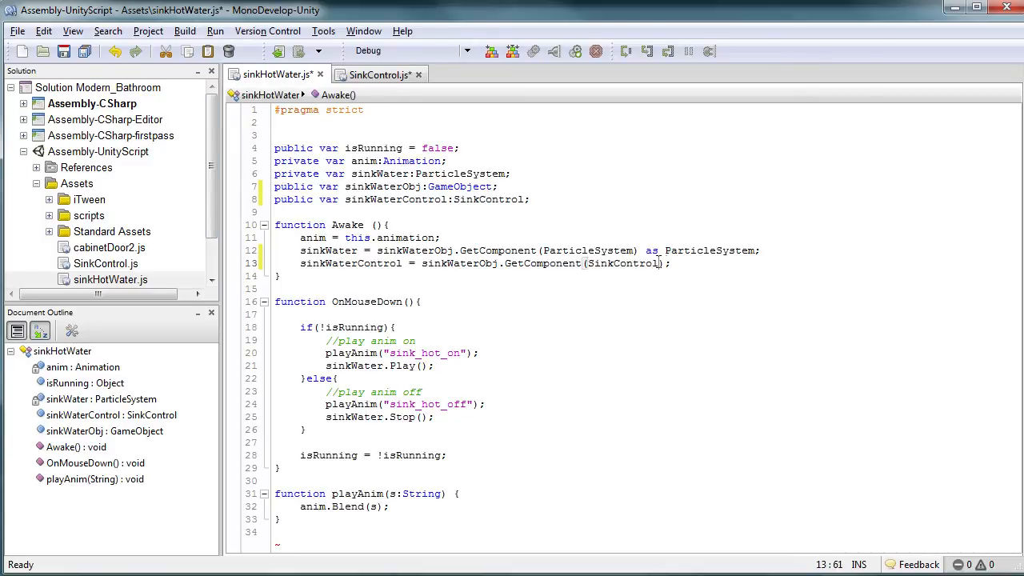
{"action": "type", "text": ") as"}
{"action": "key", "text": "ctrl+v"}
{"action": "key", "text": "ctrl+s"}
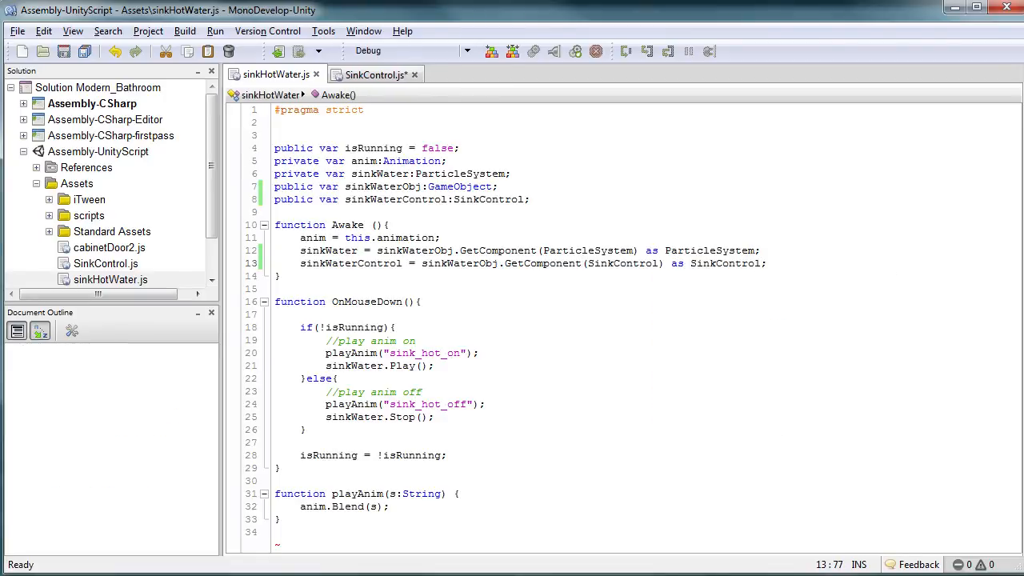
- Comment out the sinkWater.Play(); and sinkWater.Stop(); lines in OnMouseDown and save the script
{"action": "double_click", "coordinate": [365, 265]}
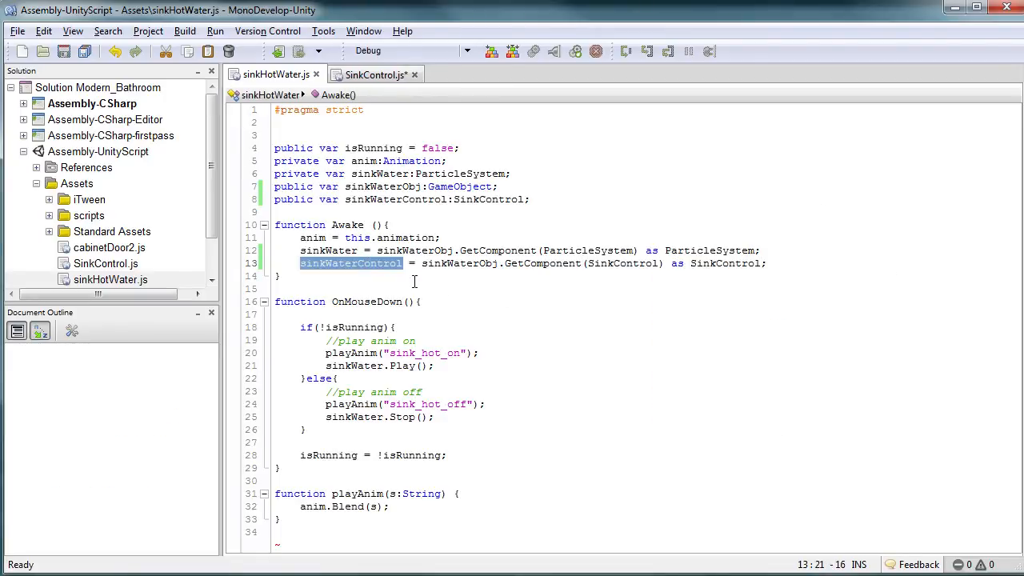
{"action": "left_click", "coordinate": [433, 365]}
{"action": "left_click", "coordinate": [306, 366]}
{"action": "type", "text": "//"}
{"action": "left_click", "coordinate": [308, 417]}
{"action": "type", "text": "//"}
{"action": "key", "text": "ctrl+s"}
- Add sinkWaterControl.play(); below the commented-out Play line in OnMouseDown
{"action": "left_click", "coordinate": [492, 365]}
{"action": "key", "text": "Return"}
{"action": "type", "text": "sinkWaterControl"}
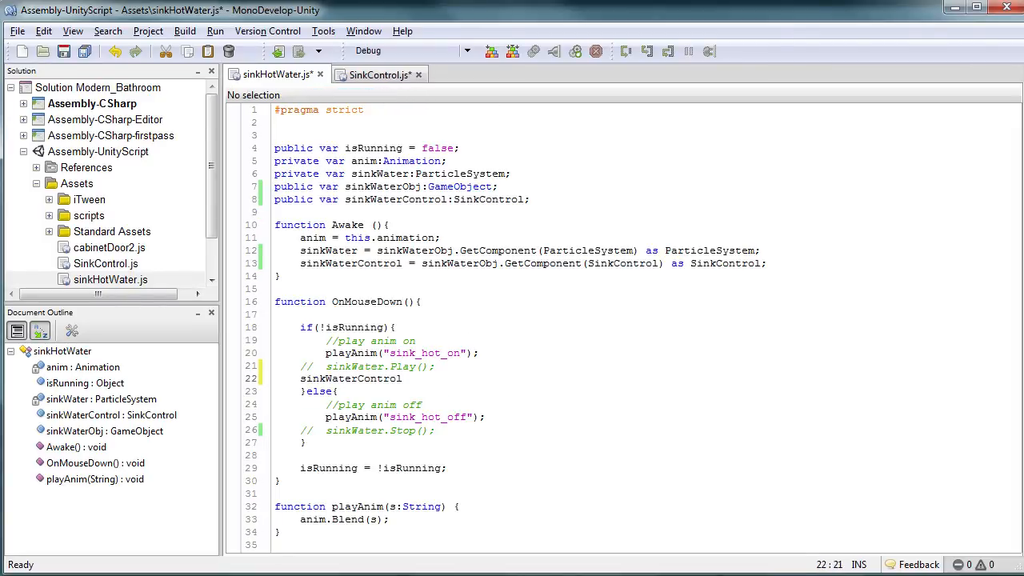
{"action": "type", "text": ".play();"}
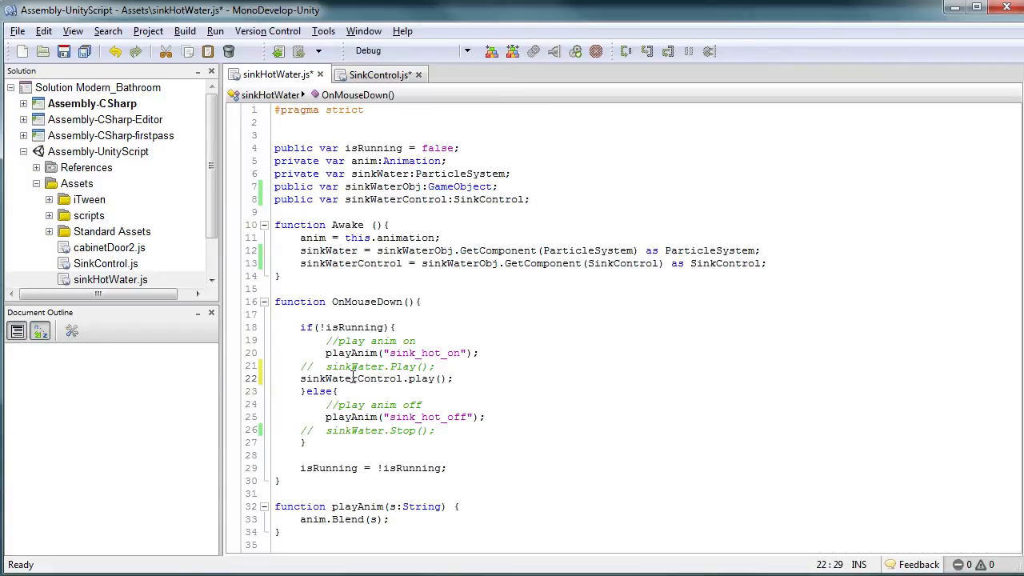
- Add sinkWaterControl.stop(); below the commented-out Stop line in the else branch and save the script
{"action": "left_click", "coordinate": [461, 433]}
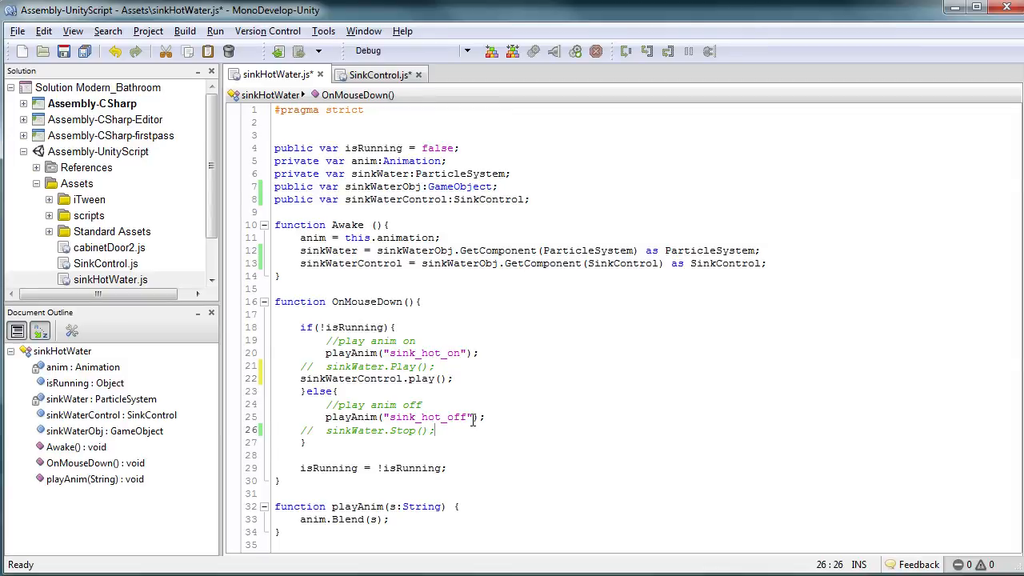
{"action": "scroll", "coordinate": [473, 420], "scroll_direction": "down", "scroll_amount": 2}
{"action": "left_click_drag", "start_coordinate": [472, 304], "coordinate": [298, 304]}
{"action": "key", "text": "ctrl+c"}
{"action": "left_click", "coordinate": [352, 368]}
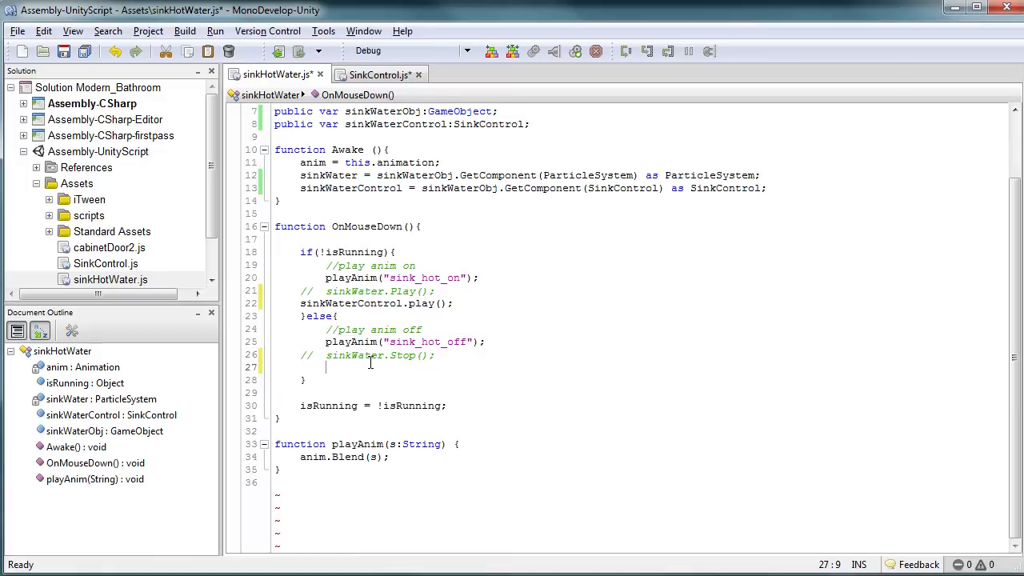
{"action": "key", "text": "ctrl+v"}
{"action": "key", "text": "Left"}
{"action": "key", "text": "Left"}
{"action": "key", "text": "Left"}
{"action": "key", "text": "shift+Left"}
{"action": "key", "text": "shift+Left"}
{"action": "key", "text": "shift+Left"}
{"action": "key", "text": "shift+Left"}
{"action": "type", "text": "stop"}
{"action": "key", "text": "ctrl+s"}
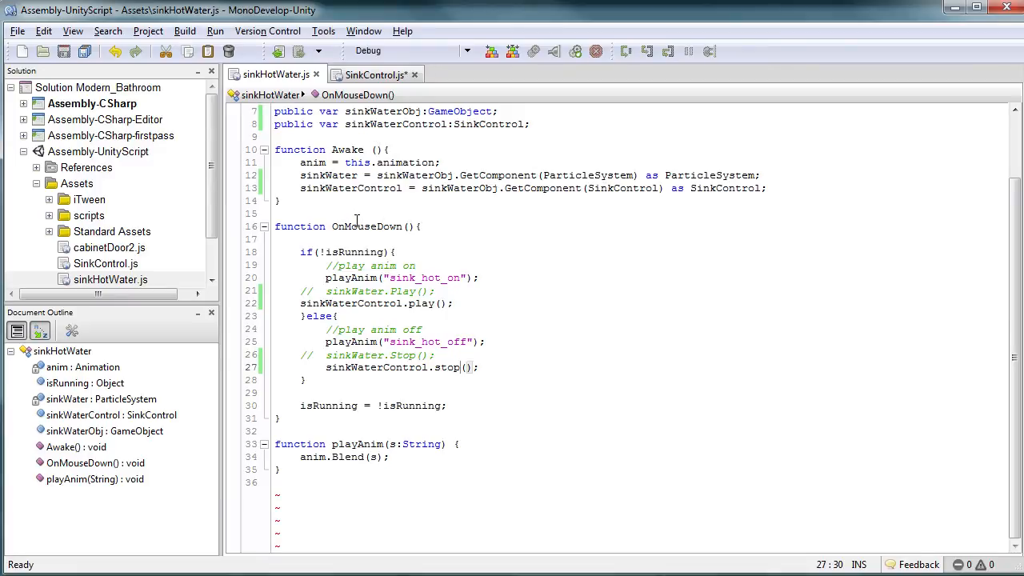
- In the SinkControl script, duplicate the empty play() function below itself and rename the copy stop
{"action": "left_click", "coordinate": [356, 76]}
{"action": "left_click", "coordinate": [357, 184]}
{"action": "left_click", "coordinate": [296, 150]}
{"action": "left_click", "coordinate": [374, 174]}
{"action": "left_click_drag", "start_coordinate": [392, 190], "coordinate": [379, 147]}
{"action": "left_click", "coordinate": [293, 210]}
{"action": "left_click_drag", "start_coordinate": [294, 210], "coordinate": [266, 152]}
{"action": "key", "text": "ctrl+c"}
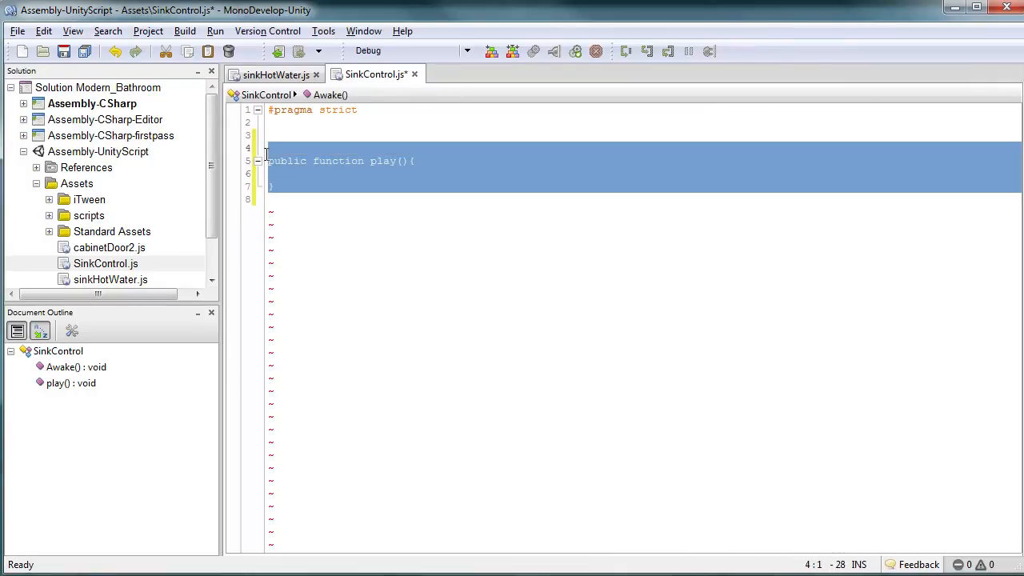
{"action": "left_click", "coordinate": [351, 170]}
{"action": "key", "text": "Down"}
{"action": "key", "text": "Right"}
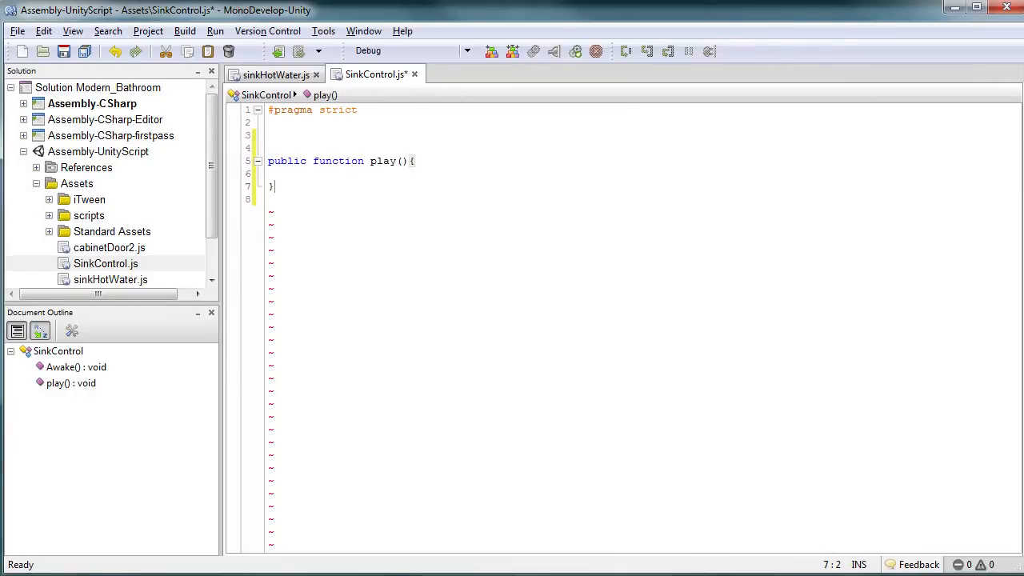
{"action": "key", "text": "Return"}
{"action": "key", "text": "Return"}
{"action": "key", "text": "ctrl+v"}
{"action": "double_click", "coordinate": [392, 225]}
{"action": "type", "text": "stop"}
- Declare private var isRunning:Boolean; above the play function in the SinkControl script
{"action": "left_click", "coordinate": [280, 135]}
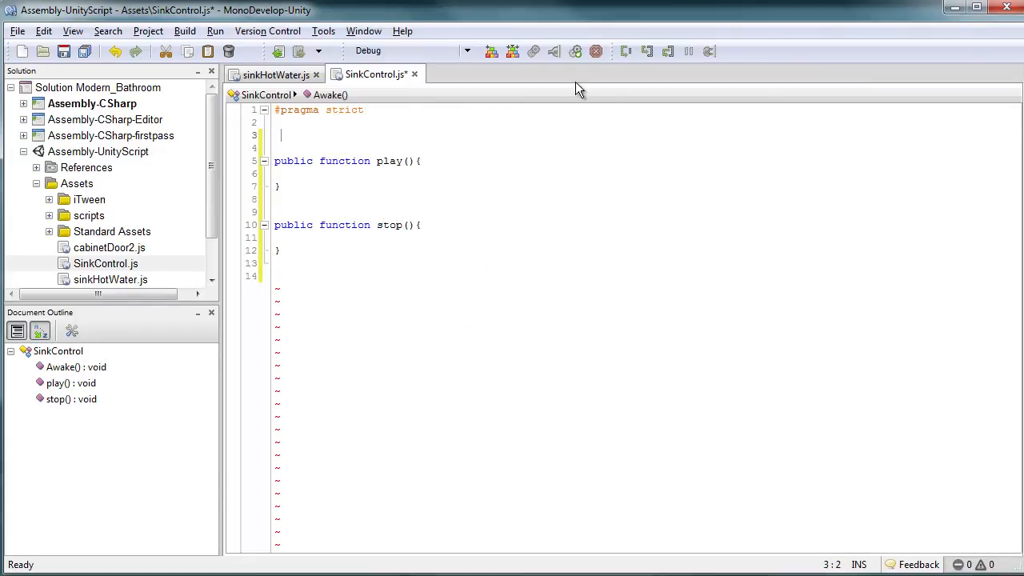
{"action": "type", "text": "priva"}
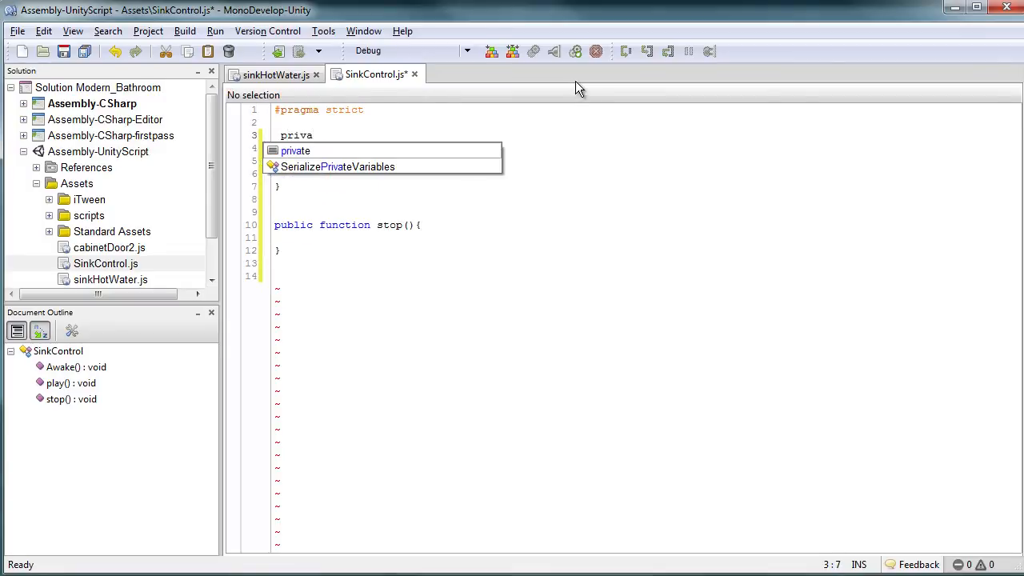
{"action": "type", "text": "te var "}
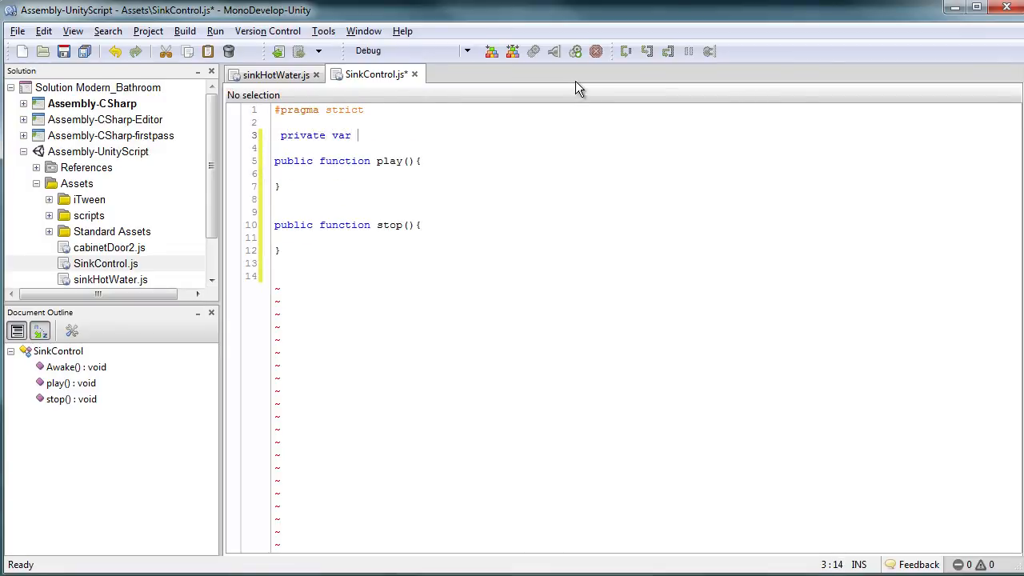
{"action": "type", "text": "isRu"}
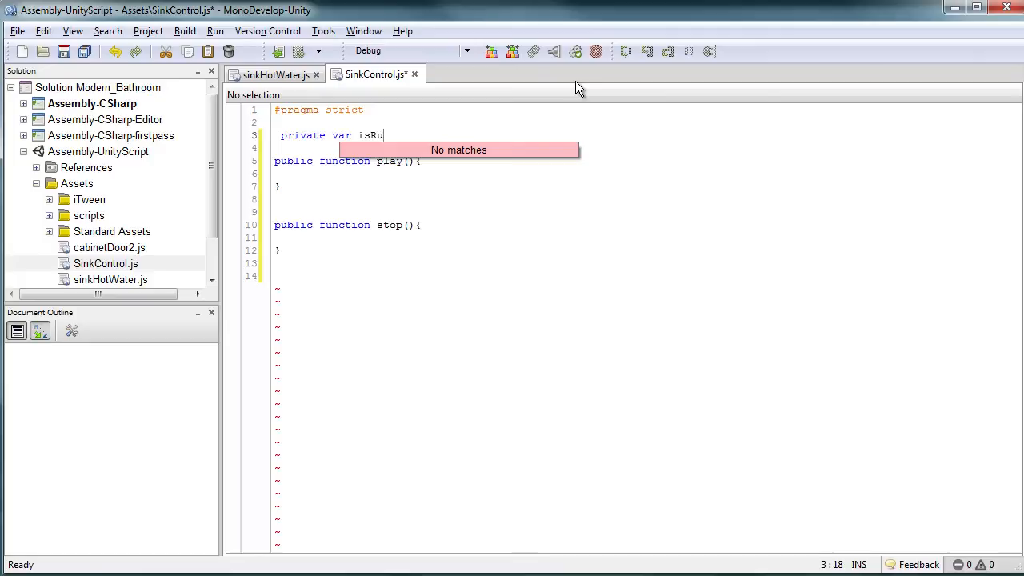
{"action": "type", "text": "nning:bo"}
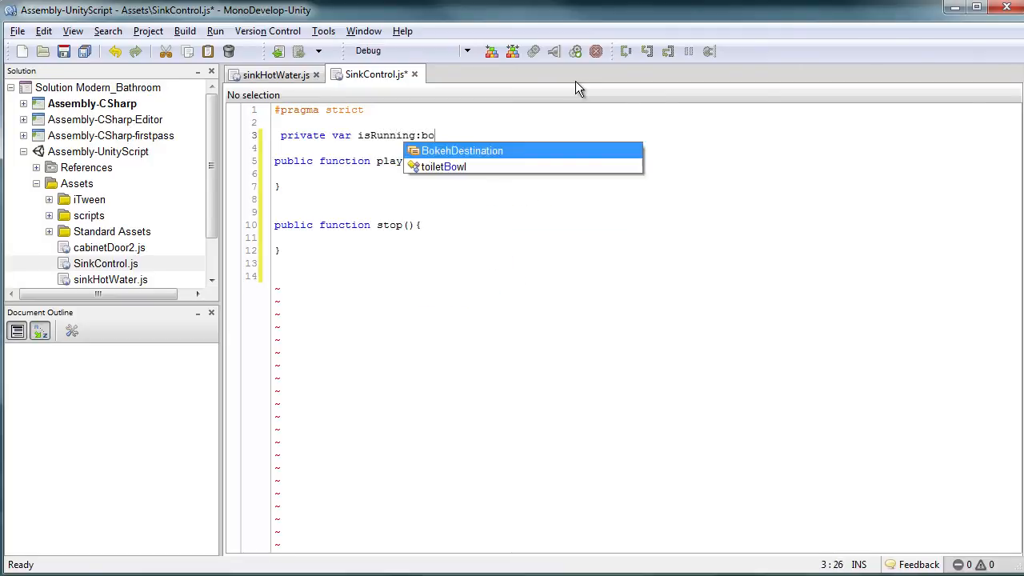
{"action": "type", "text": "olen;"}
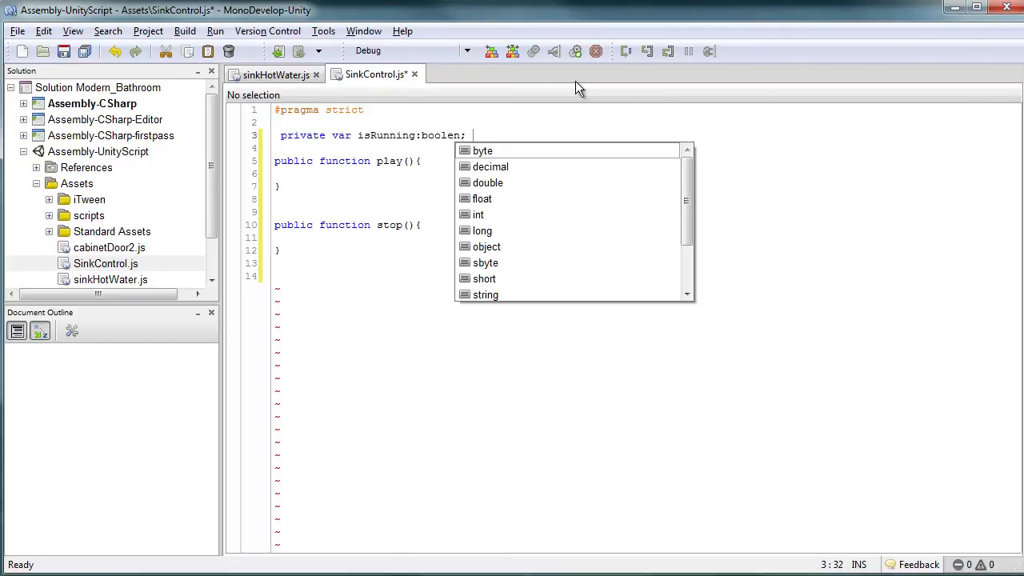
{"action": "key", "text": "BackSpace"}
{"action": "key", "text": "BackSpace"}
{"action": "key", "text": "BackSpace"}
{"action": "key", "text": "BackSpace"}
{"action": "type", "text": "l"}
{"action": "key", "text": "BackSpace"}
{"action": "key", "text": "BackSpace"}
{"action": "key", "text": "BackSpace"}
{"action": "type", "text": "Boole"}
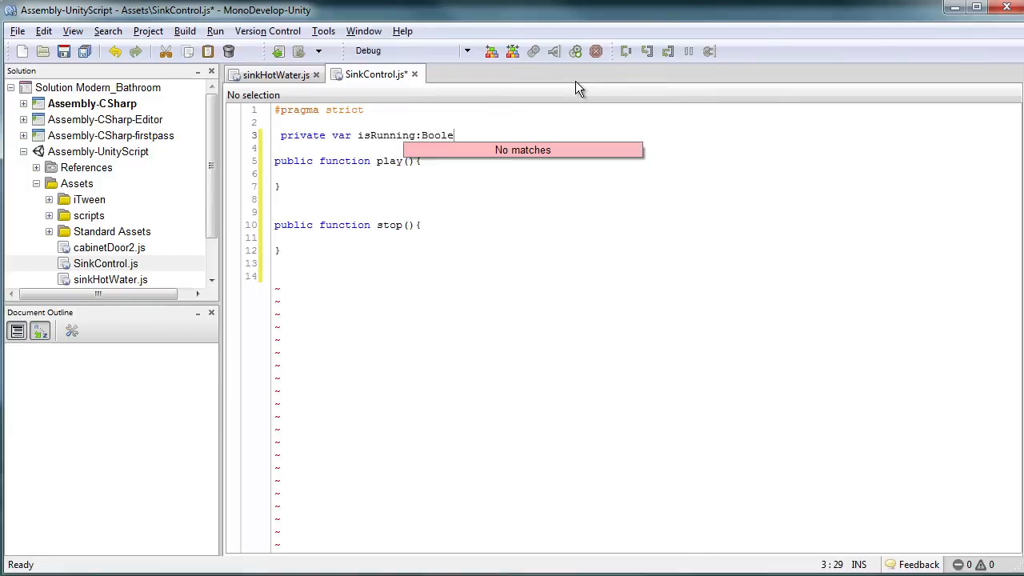
{"action": "type", "text": "an; byte"}
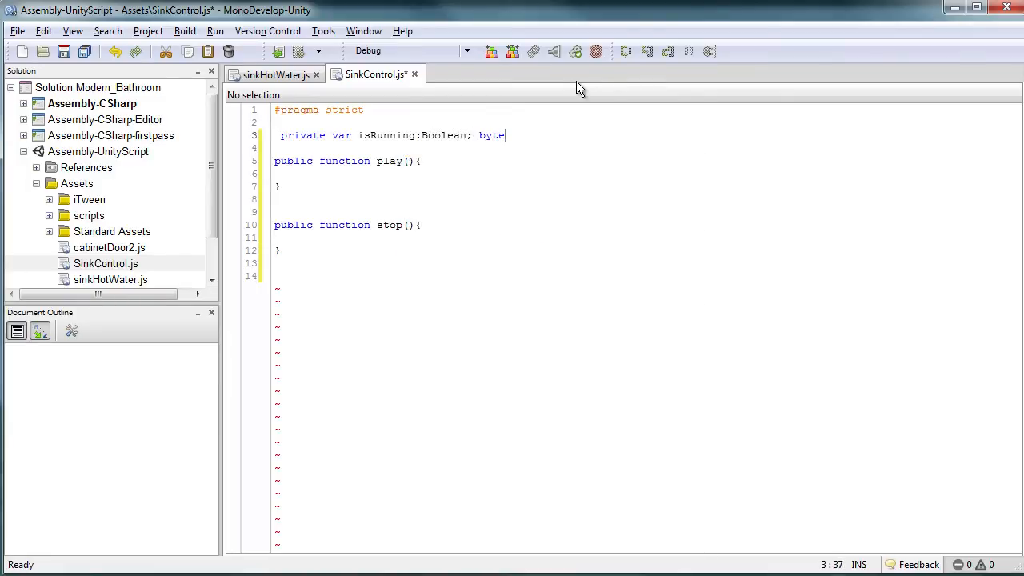
{"action": "key", "text": "BackSpace"}
{"action": "key", "text": "BackSpace"}
{"action": "key", "text": "BackSpace"}
{"action": "key", "text": "BackSpace"}
- Check the sinkHotWater script, replace the Boolean type of isRunning in SinkControl with = false, and save
{"action": "left_click", "coordinate": [240, 74]}
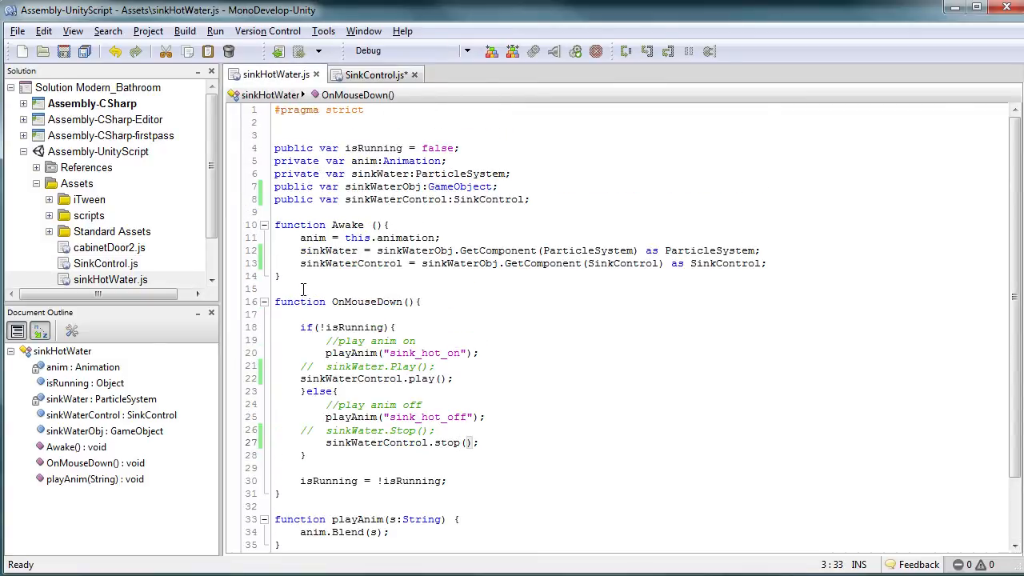
{"action": "left_click", "coordinate": [377, 75]}
{"action": "left_click", "coordinate": [439, 148]}
{"action": "double_click", "coordinate": [445, 136]}
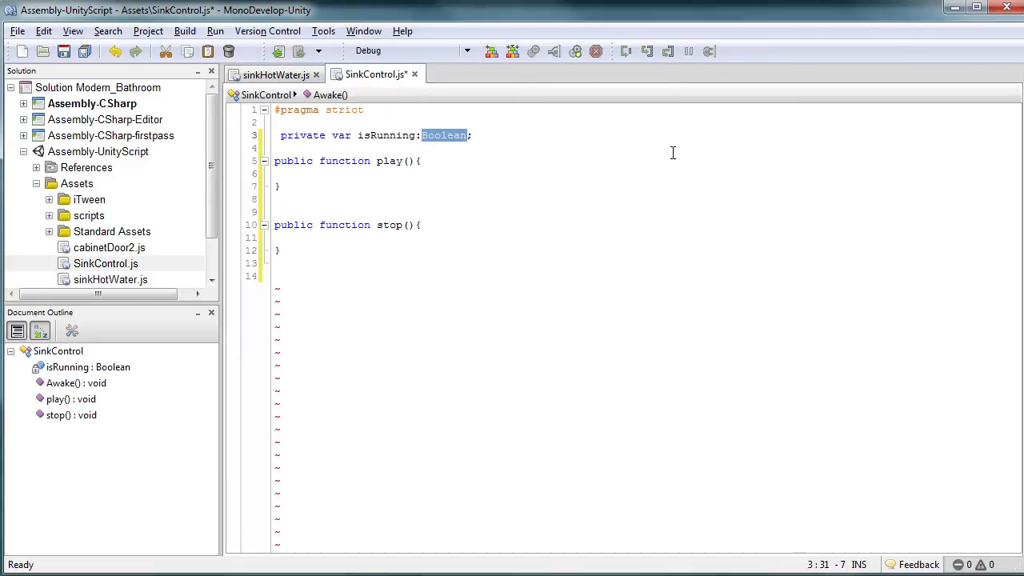
{"action": "key", "text": "BackSpace"}
{"action": "key", "text": "BackSpace"}
{"action": "type", "text": "= false"}
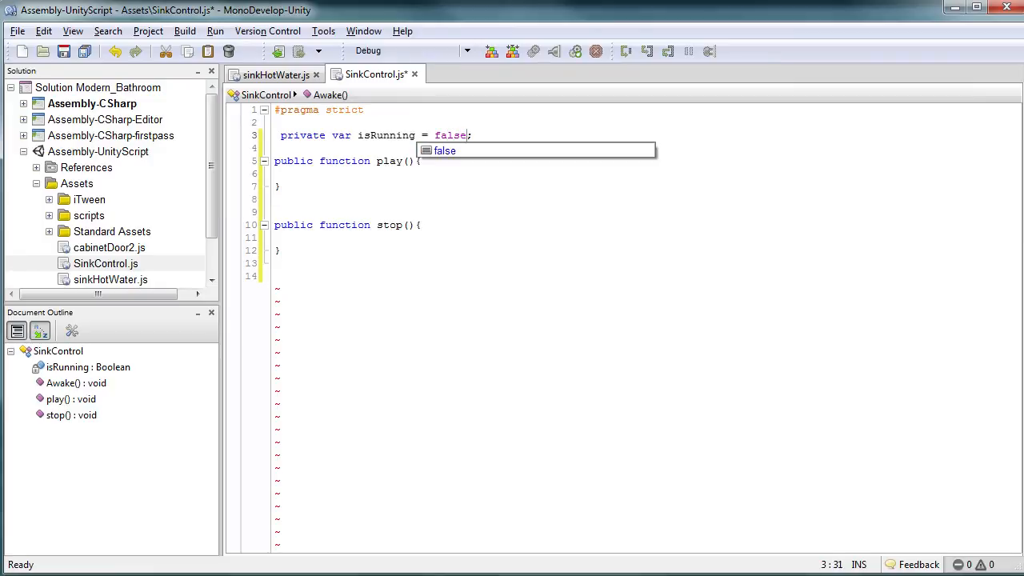
{"action": "key", "text": "ctrl+s"}
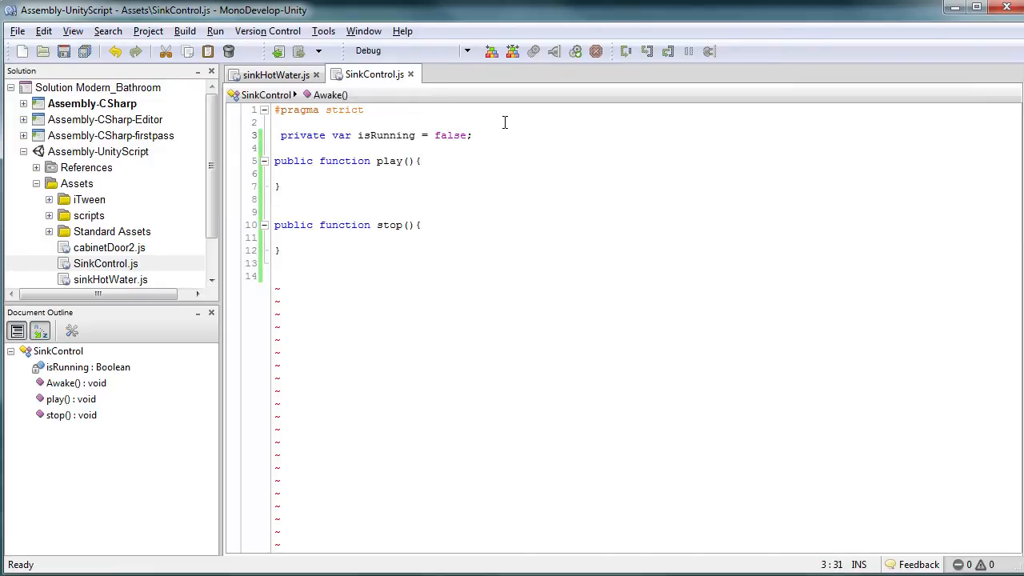
- Declare private var count:float = 0.0; below the isRunning variable in the SinkControl script
{"action": "key", "text": "Return"}
{"action": "type", "text": "priv"}
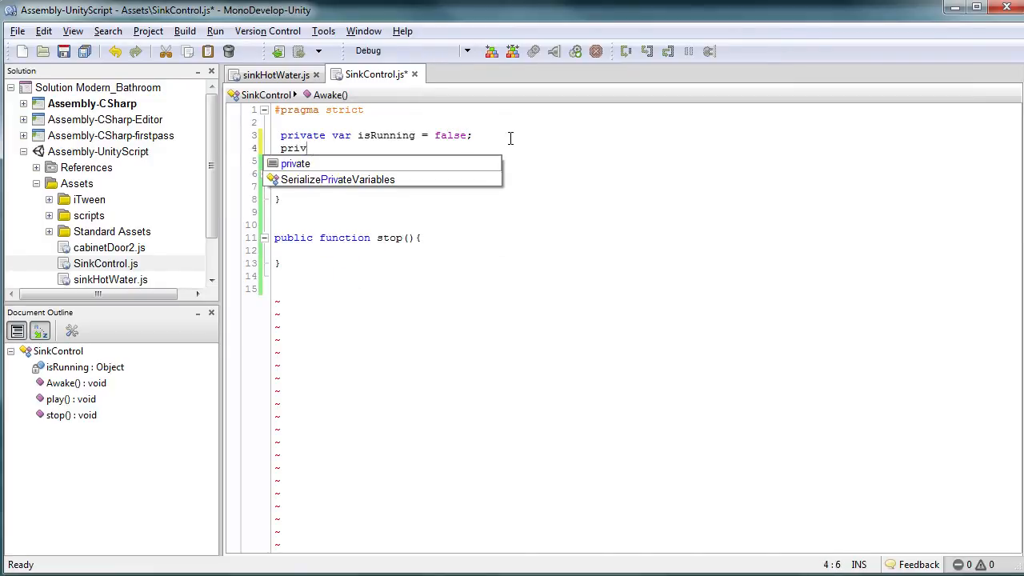
{"action": "type", "text": "ate var count "}
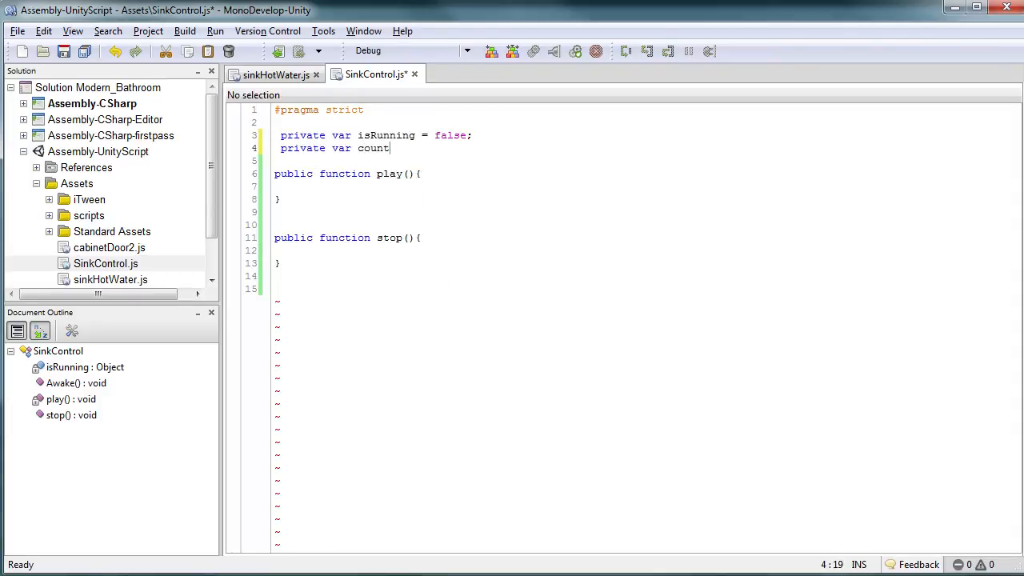
{"action": "type", "text": ":"}
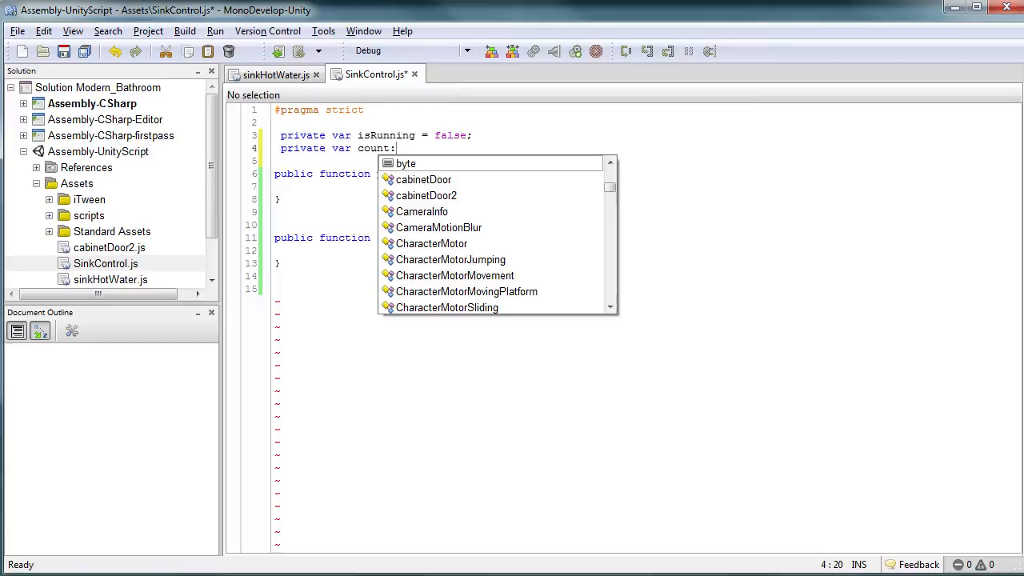
{"action": "type", "text": "float"}
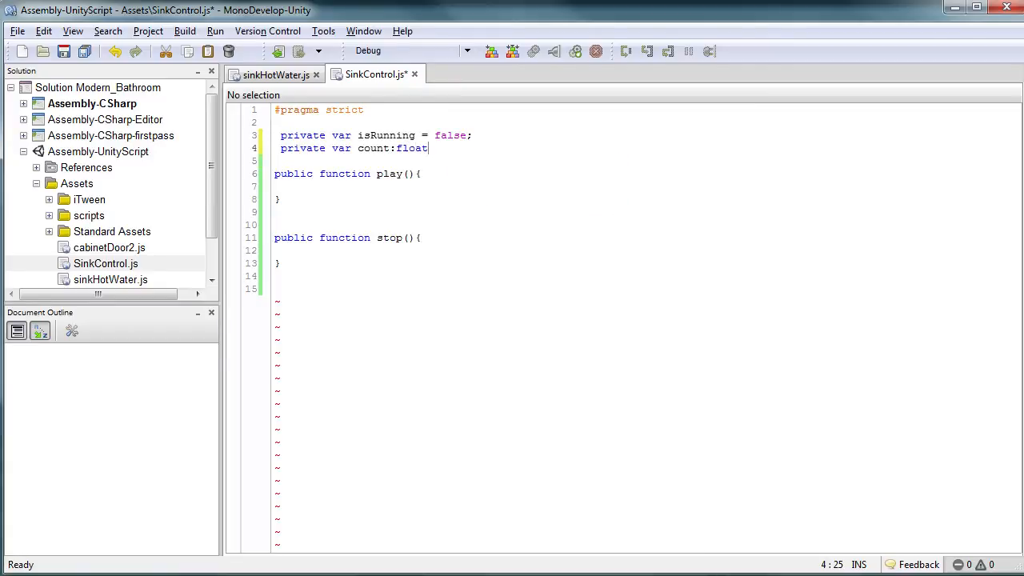
{"action": "type", "text": " = "}
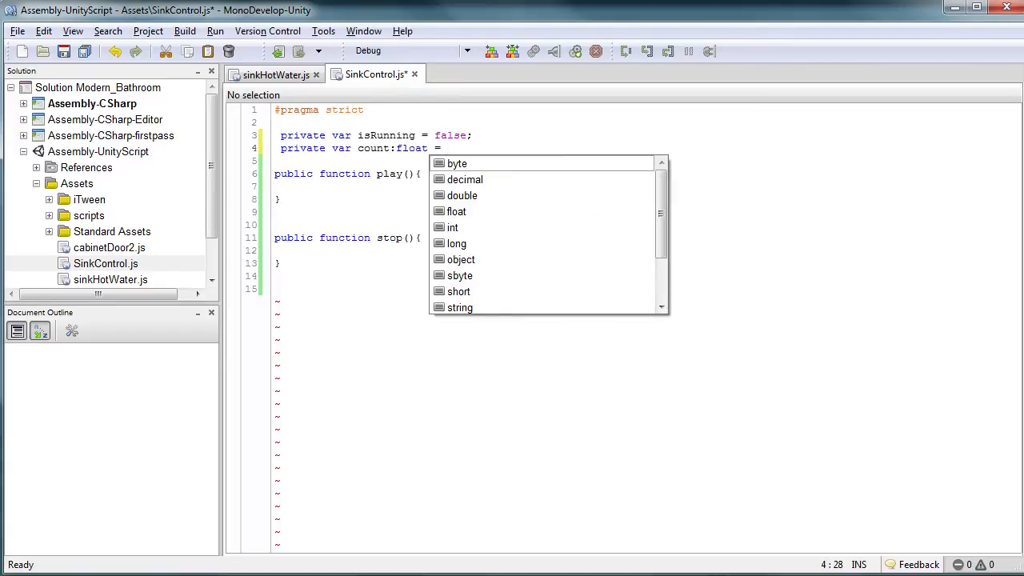
{"action": "type", "text": "0"}
{"action": "key", "text": "BackSpace"}
{"action": "type", "text": "."}
{"action": "key", "text": "BackSpace"}
{"action": "type", "text": "0.0"}
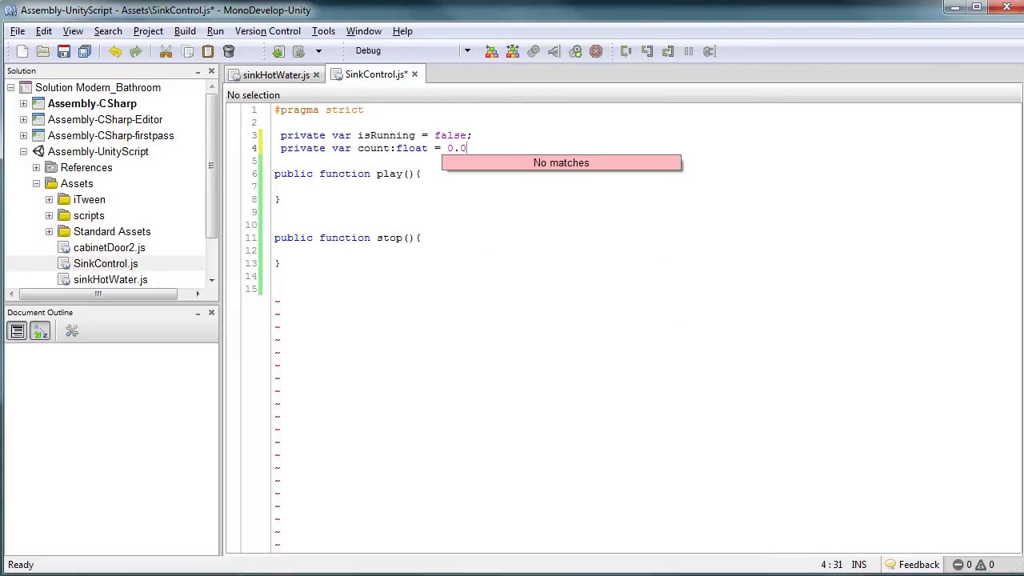
{"action": "type", "text": ";"}
{"action": "key", "text": "Up"}
{"action": "key", "text": "Down"}
{"action": "key", "text": "Down"}
{"action": "key", "text": "Down"}
{"action": "key", "text": "Down"}
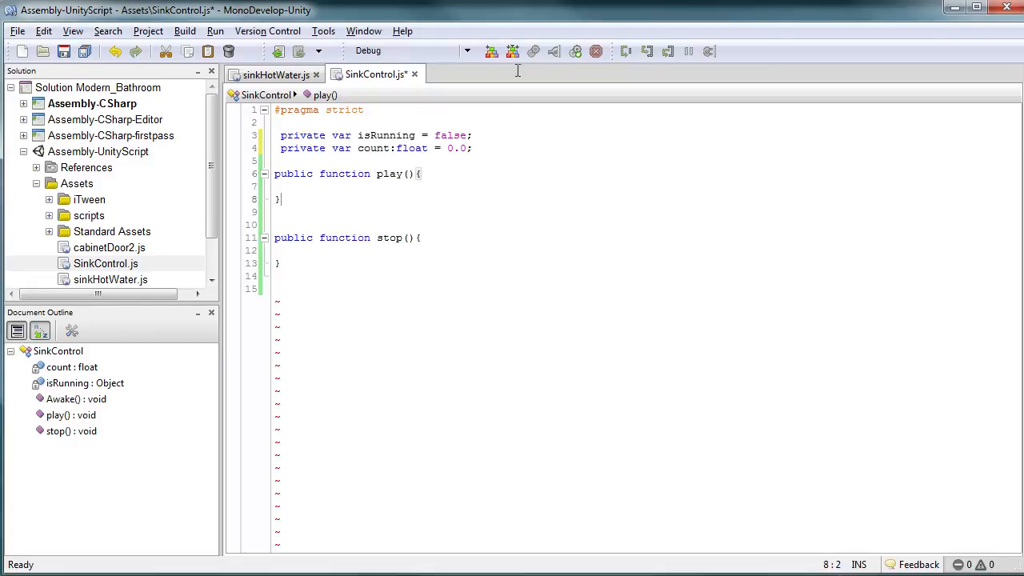
- Declare private var water:ParticleSystem; below the count variable, correcting any misspelling in the type name
{"action": "left_click", "coordinate": [313, 162]}
{"action": "key", "text": "Return"}
{"action": "key", "text": "BackSpace"}
{"action": "key", "text": "Return"}
{"action": "type", "text": "private wate:"}
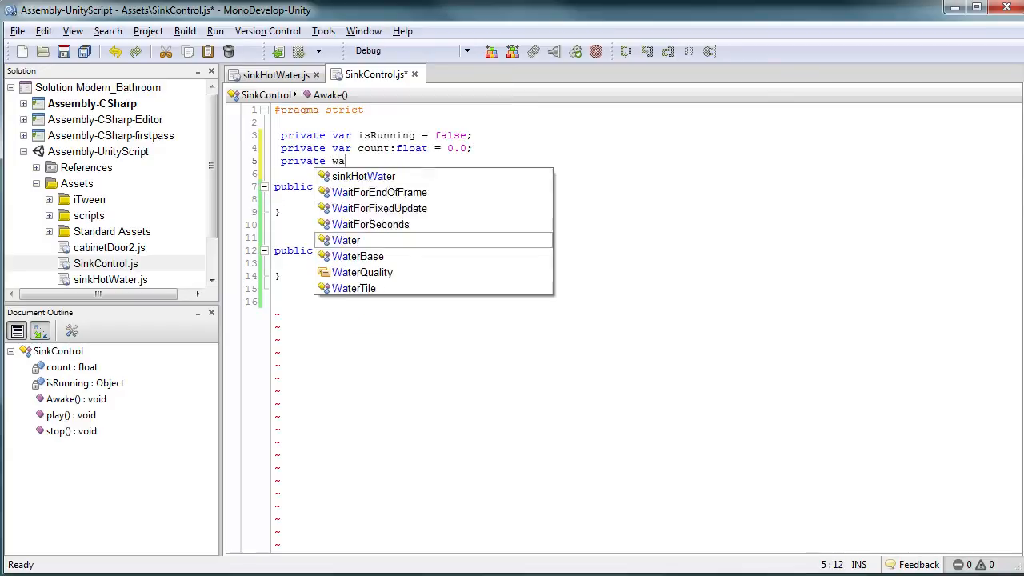
{"action": "key", "text": "BackSpace"}
{"action": "key", "text": "BackSpace"}
{"action": "key", "text": "BackSpace"}
{"action": "key", "text": "BackSpace"}
{"action": "key", "text": "BackSpace"}
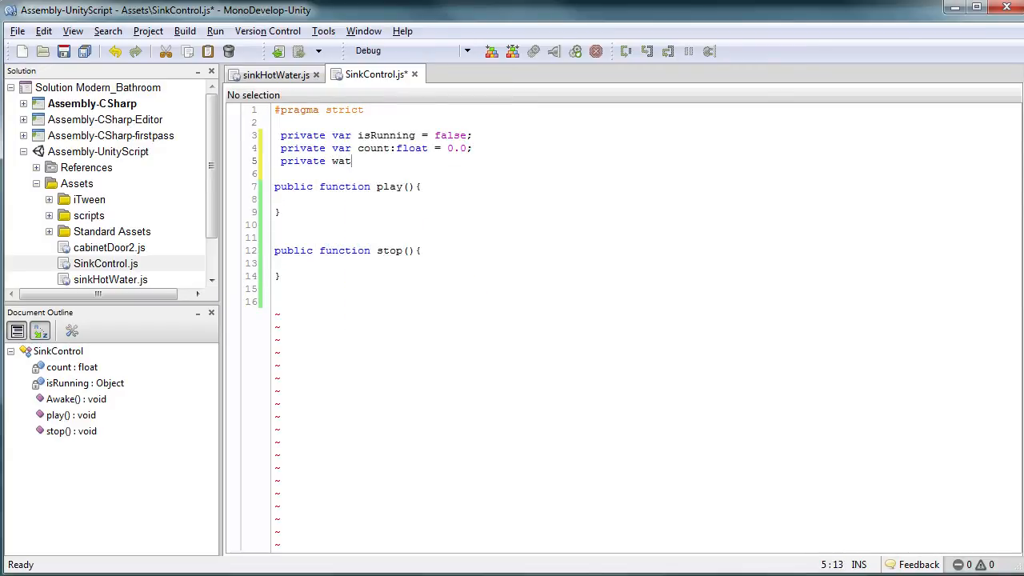
{"action": "type", "text": "var water:"}
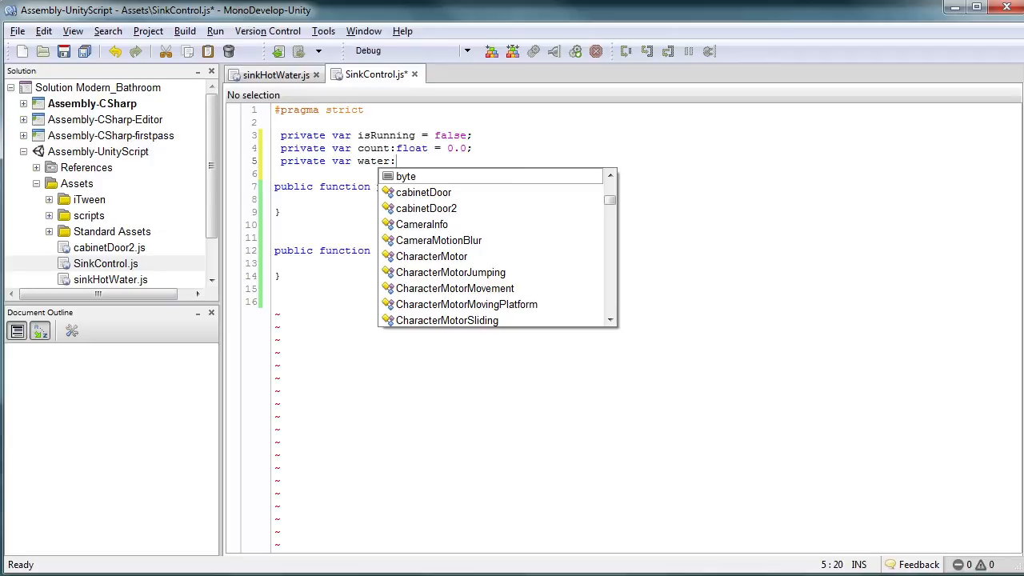
{"action": "type", "text": "Part"}
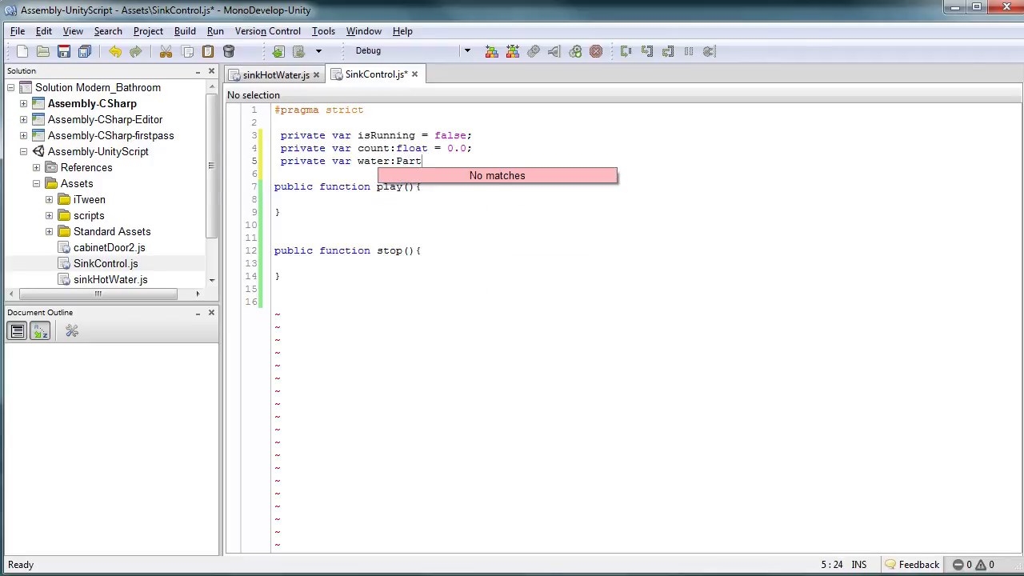
{"action": "type", "text": "icleSyetem;"}
{"action": "key", "text": "Return"}
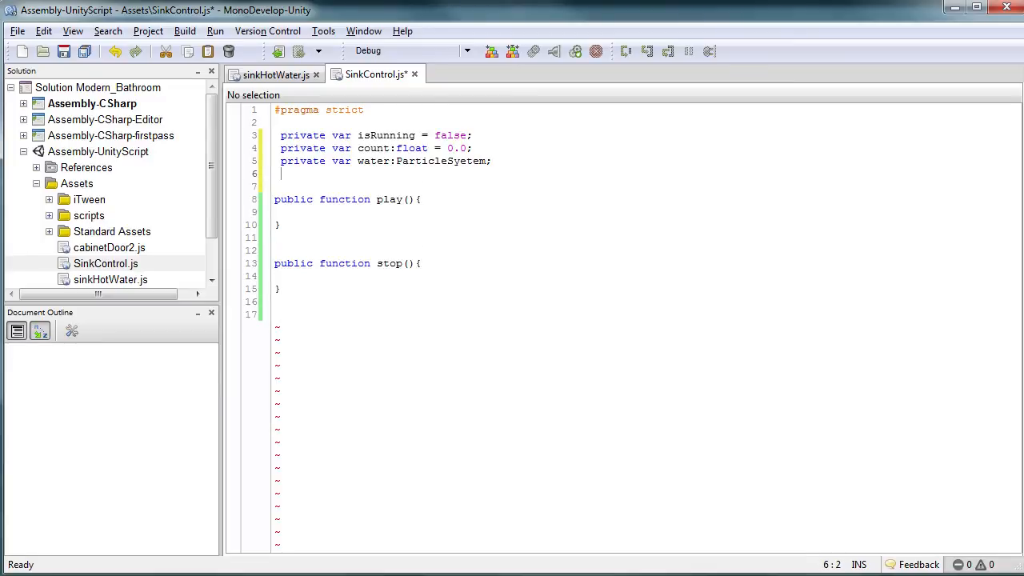
{"action": "key", "text": "Right"}
{"action": "key", "text": "Right"}
{"action": "key", "text": "Right"}
{"action": "key", "text": "Right"}
{"action": "key", "text": "Right"}
{"action": "key", "text": "Right"}
{"action": "key", "text": "Right"}
{"action": "key", "text": "Right"}
{"action": "key", "text": "Right"}
{"action": "key", "text": "Right"}
{"action": "key", "text": "Right"}
{"action": "key", "text": "Right"}
{"action": "key", "text": "Right"}
{"action": "key", "text": "Right"}
{"action": "key", "text": "Right"}
{"action": "key", "text": "Right"}
{"action": "key", "text": "Right"}
{"action": "key", "text": "Right"}
{"action": "key", "text": "Right"}
{"action": "key", "text": "Right"}
{"action": "key", "text": "Delete"}
{"action": "key", "text": "Delete"}
{"action": "key", "text": "Delete"}
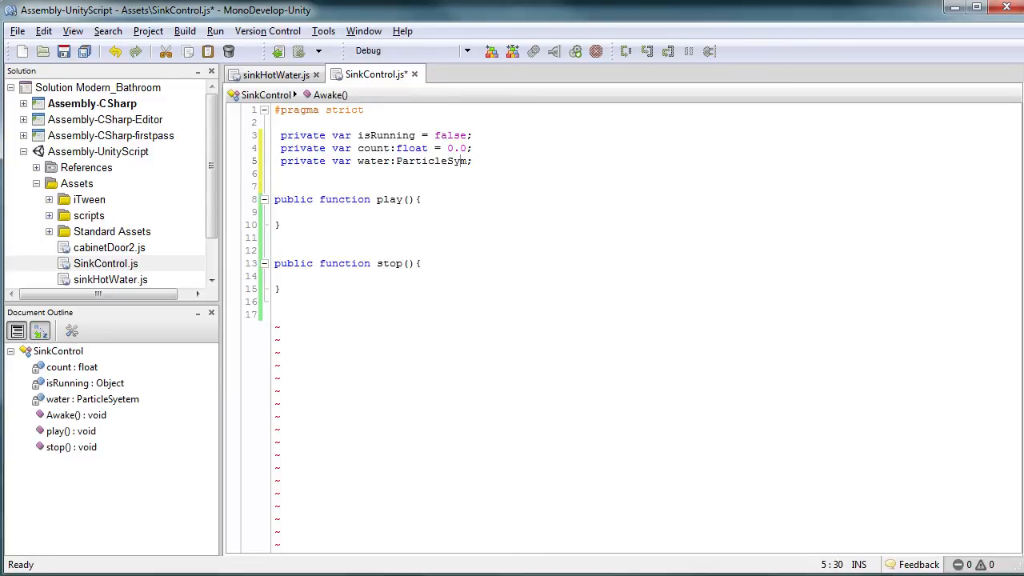
{"action": "key", "text": "BackSpace"}
{"action": "key", "text": "BackSpace"}
{"action": "type", "text": "St"}
{"action": "type", "text": "stem"}
- Add an empty function Awake(){} between the variable declarations and the play function
{"action": "key", "text": "Down"}
{"action": "key", "text": "Down"}
{"action": "key", "text": "Down"}
{"action": "key", "text": "Down"}
{"action": "key", "text": "Up"}
{"action": "key", "text": "Up"}
{"action": "key", "text": "Return"}
{"action": "key", "text": "Return"}
{"action": "key", "text": "Up"}
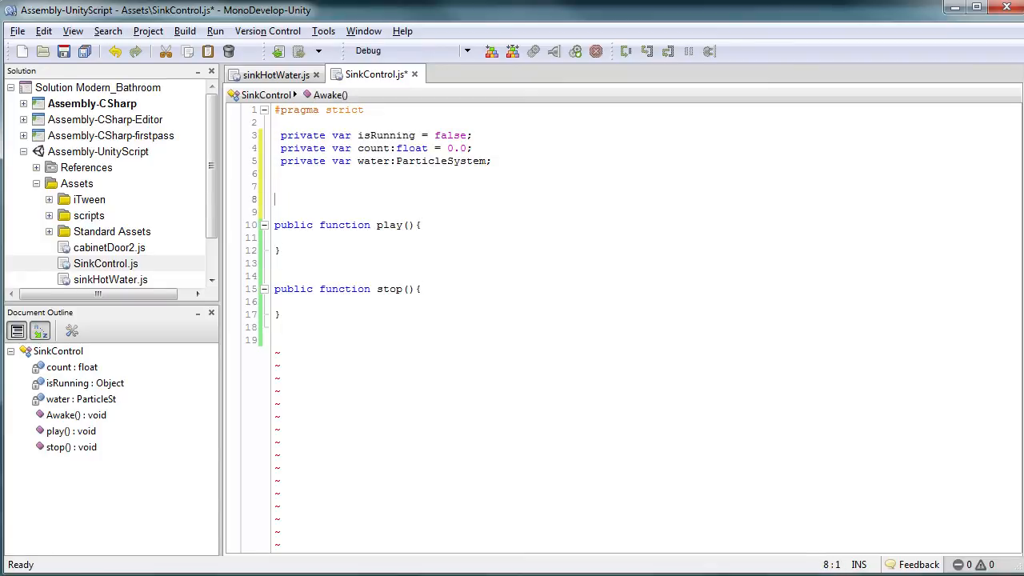
{"action": "type", "text": "function Awak"}
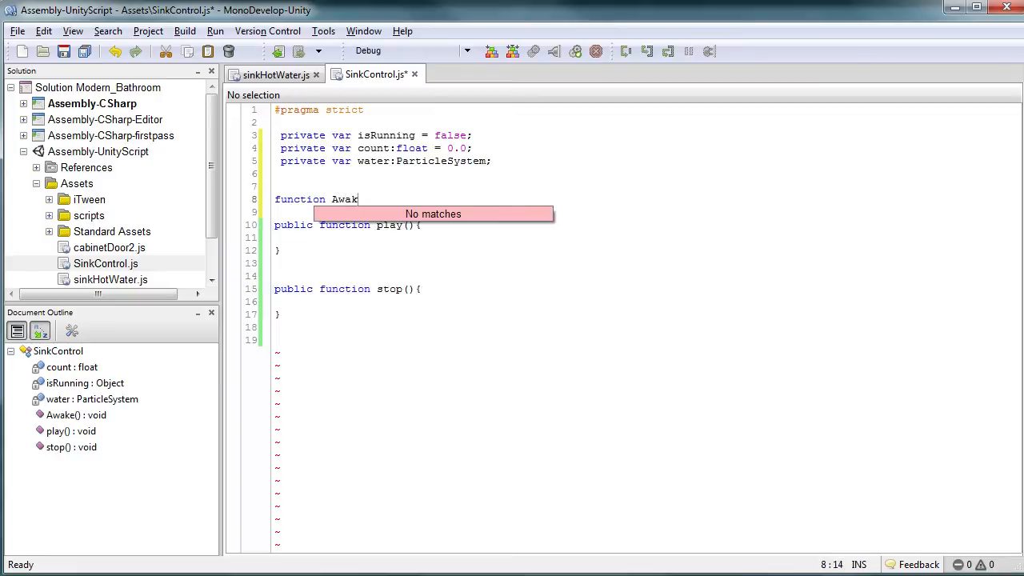
{"action": "type", "text": "e(){}"}
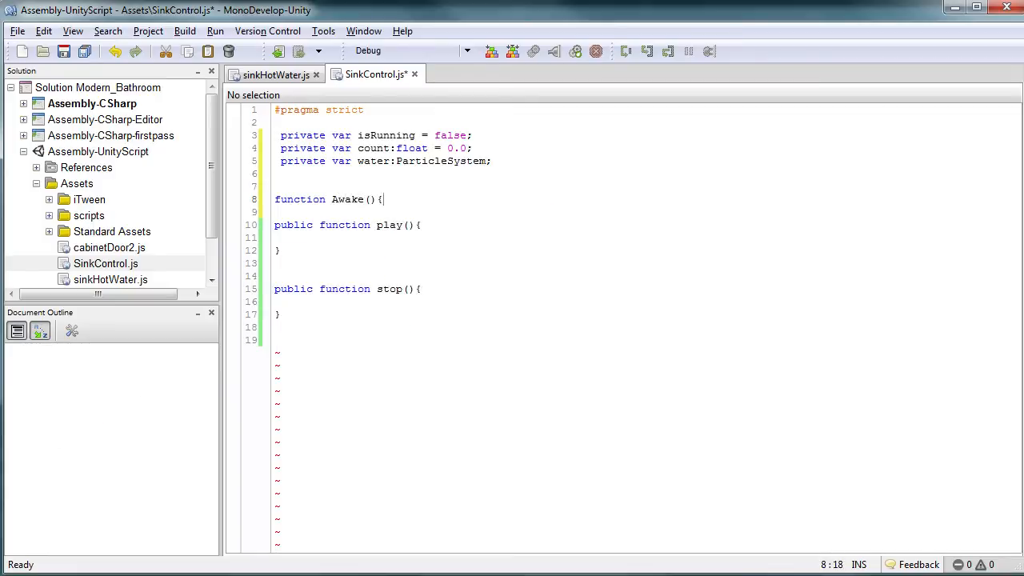
{"action": "key", "text": "Left"}
{"action": "key", "text": "Return"}
{"action": "key", "text": "Up"}
{"action": "key", "text": "Up"}
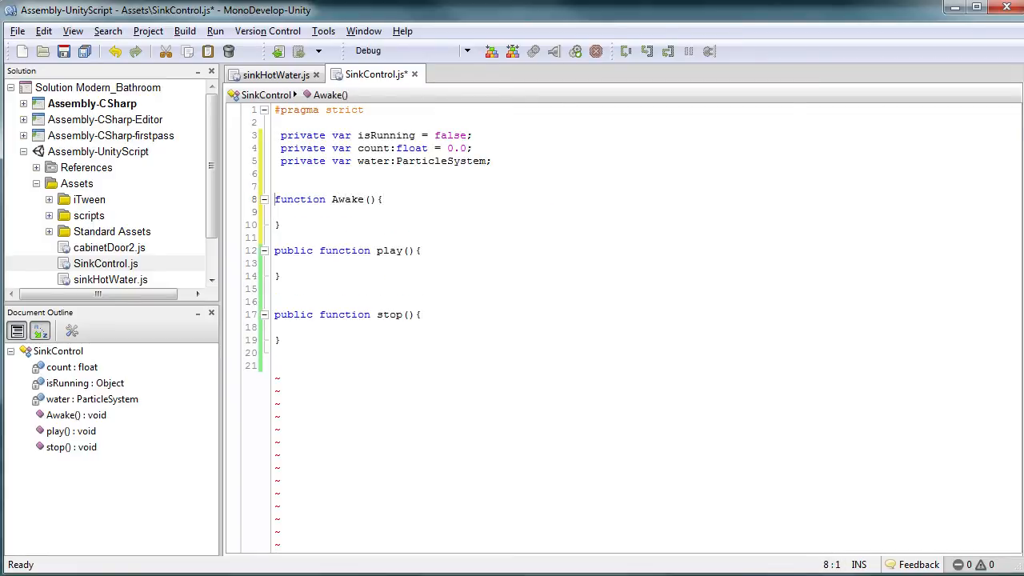
- Inside Awake, assign water = ParticleSystem;, copying the type name from the Awake function of the sinkHotWater script
{"action": "left_click", "coordinate": [306, 212]}
{"action": "type", "text": "wate"}
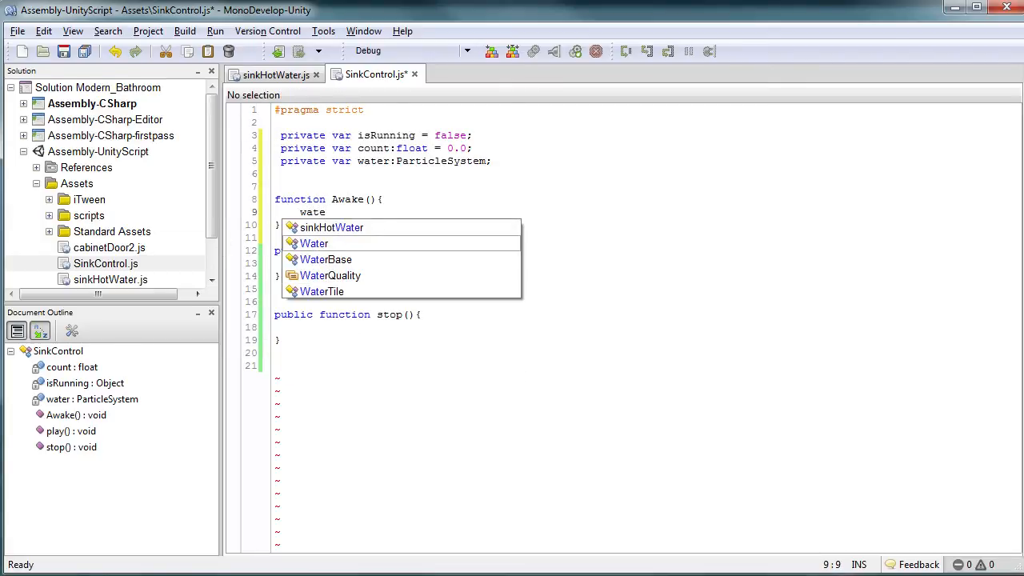
{"action": "type", "text": "r = "}
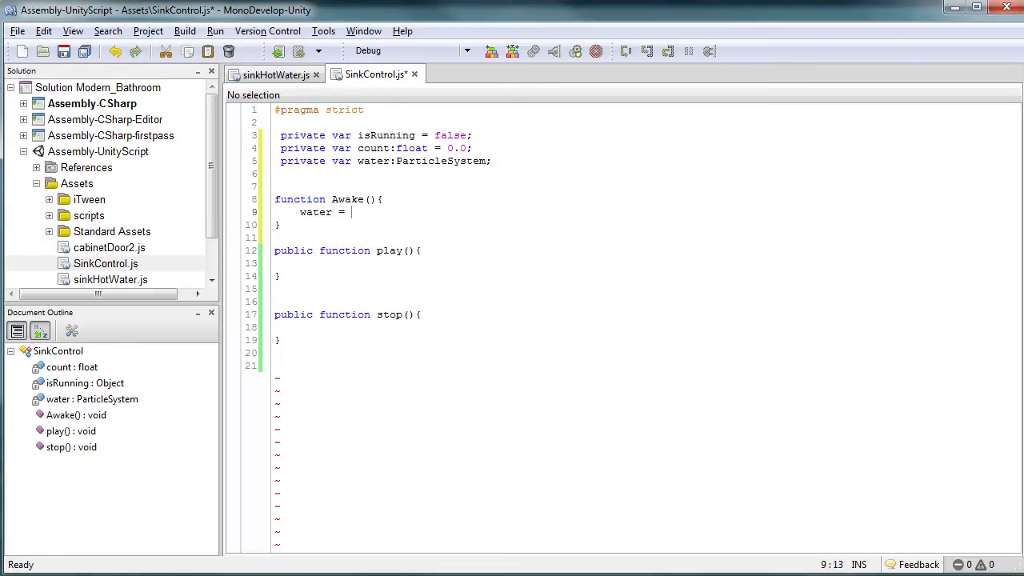
{"action": "type", "text": "this"}
{"action": "key", "text": "BackSpace"}
{"action": "key", "text": "BackSpace"}
{"action": "key", "text": "BackSpace"}
{"action": "key", "text": "BackSpace"}
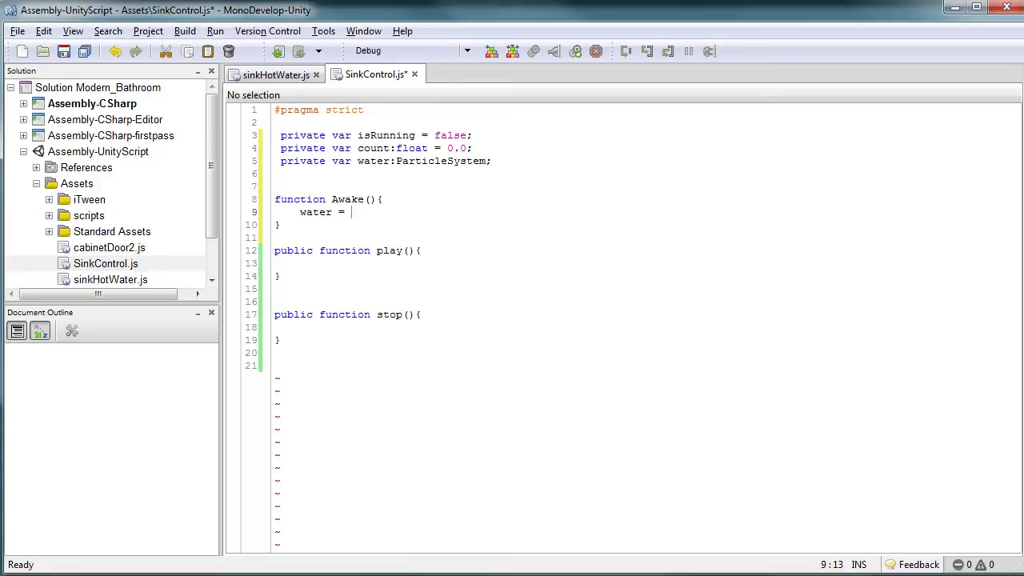
{"action": "left_click", "coordinate": [285, 79]}
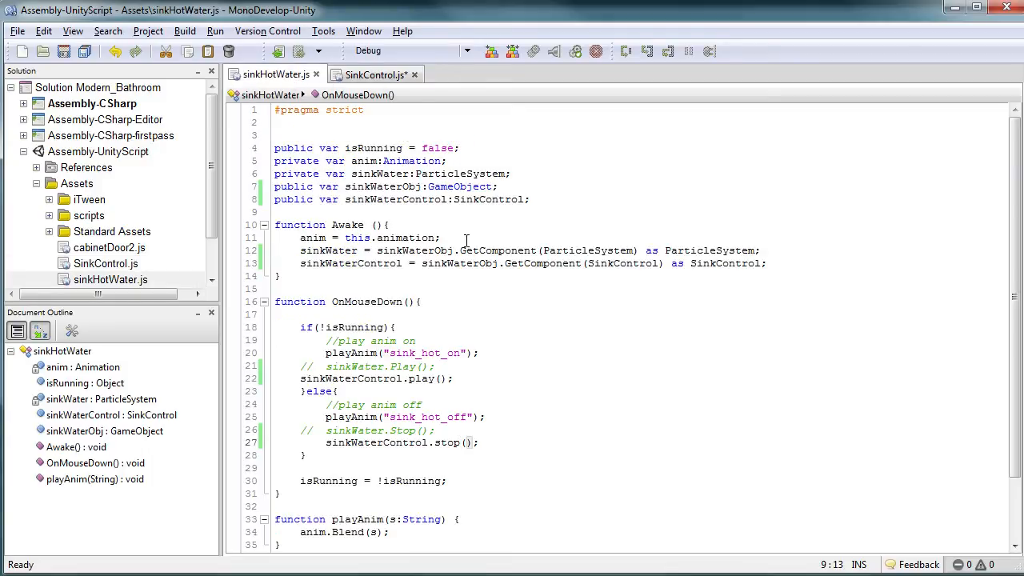
{"action": "double_click", "coordinate": [515, 255]}
{"action": "double_click", "coordinate": [689, 253]}
{"action": "double_click", "coordinate": [587, 253]}
{"action": "key", "text": "ctrl+c"}
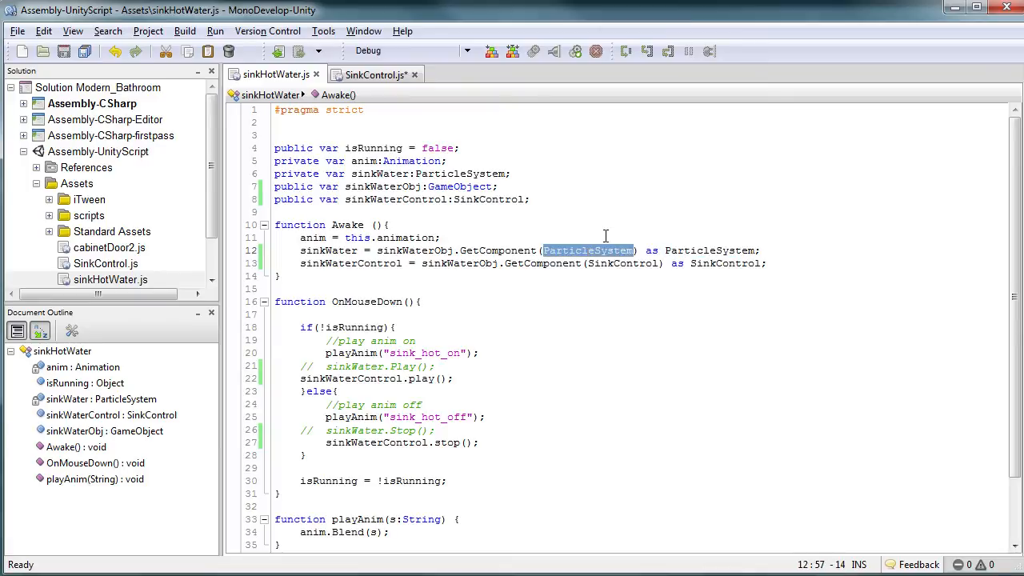
{"action": "left_click", "coordinate": [385, 76]}
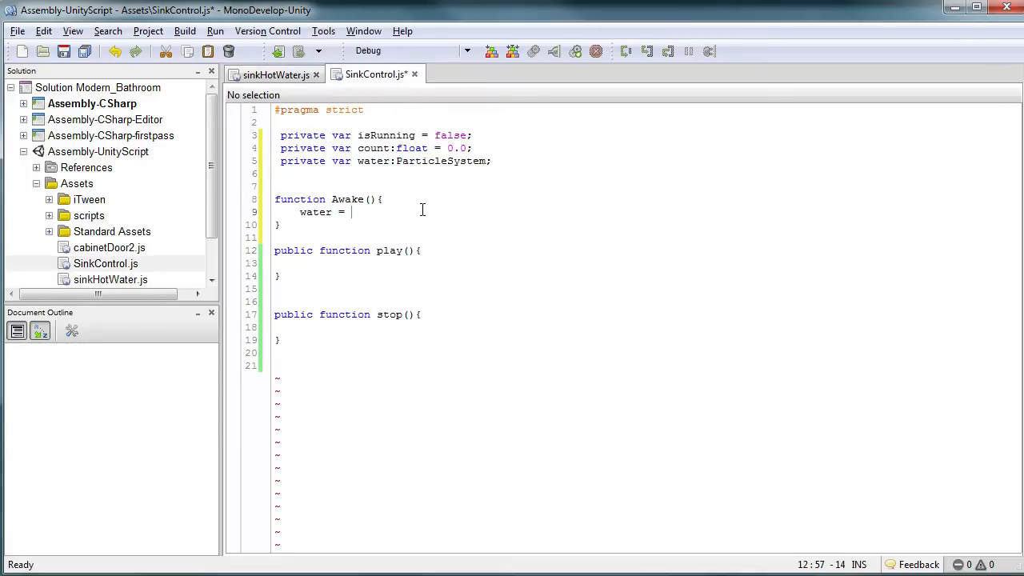
{"action": "key", "text": "ctrl+v"}
{"action": "type", "text": ";"}
- Add an indented water.Play(); call inside the play function of SinkControl
{"action": "left_click", "coordinate": [363, 262]}
{"action": "key", "text": "Tab"}
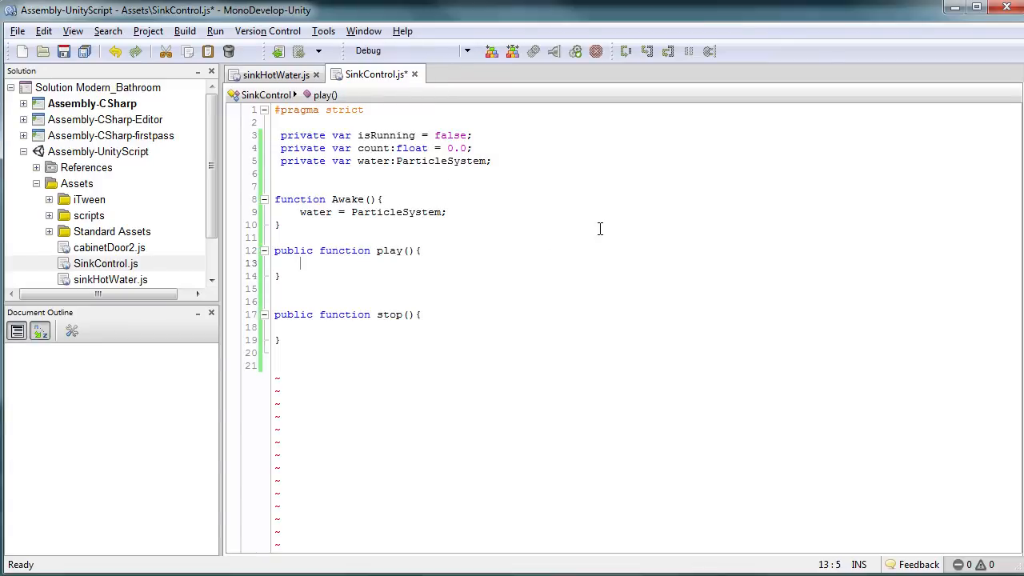
{"action": "type", "text": "water.pl"}
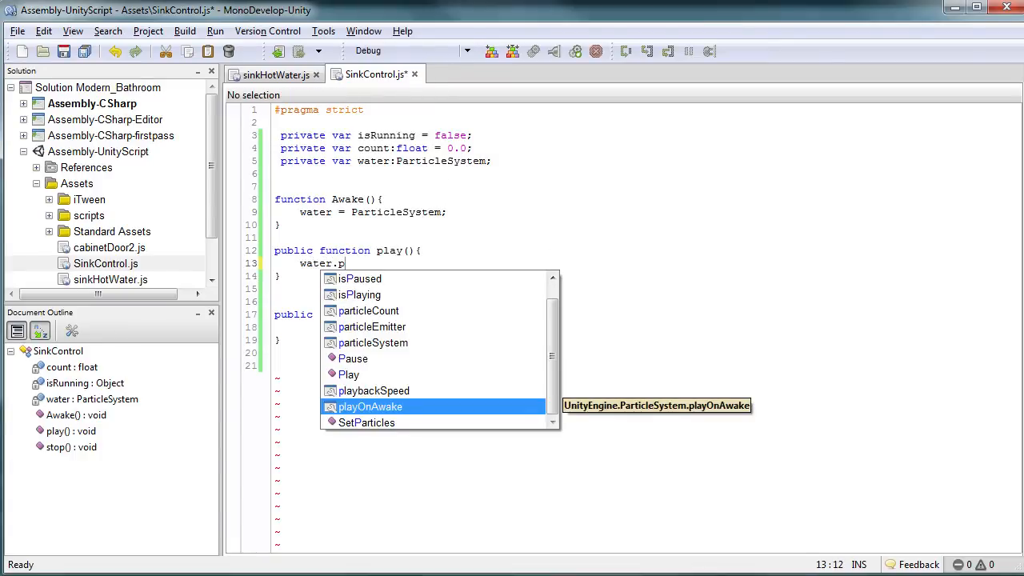
{"action": "key", "text": "Up"}
{"action": "key", "text": "Up"}
{"action": "key", "text": "Return"}
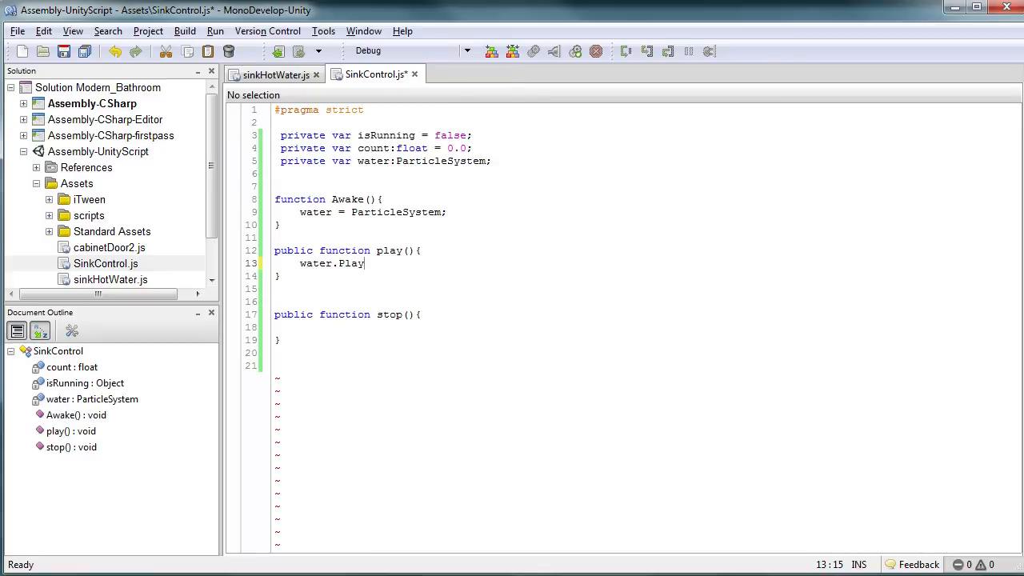
{"action": "type", "text": "();"}
- Copy the water.Play(); line into the body of the stop function, indent it and save the script
{"action": "left_click_drag", "start_coordinate": [419, 268], "coordinate": [297, 268]}
{"action": "key", "text": "ctrl+c"}
{"action": "left_click", "coordinate": [294, 331]}
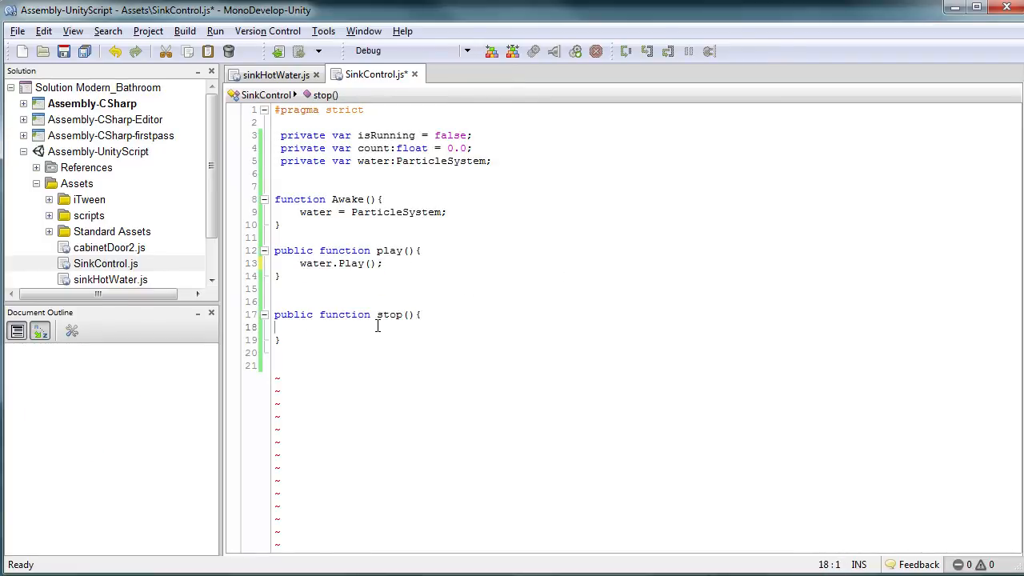
{"action": "key", "text": "ctrl+v"}
{"action": "key", "text": "Home"}
{"action": "key", "text": "Tab"}
{"action": "key", "text": "ctrl+s"}
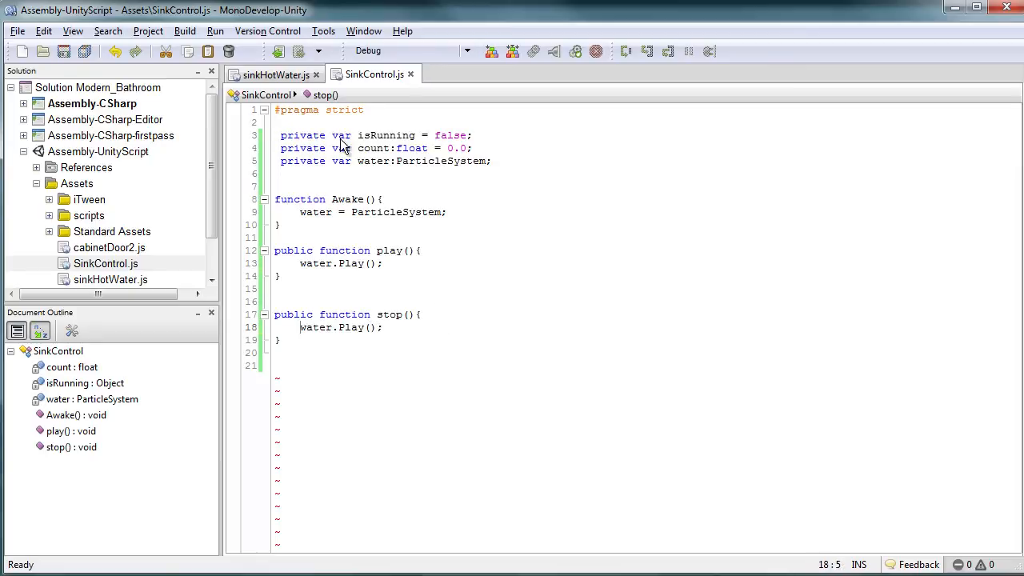
- Open the compile error from Unity, add as ParticleSystem to the water assignment in Awake, save the script and return to Unity
{"action": "key", "text": "alt+Tab"}
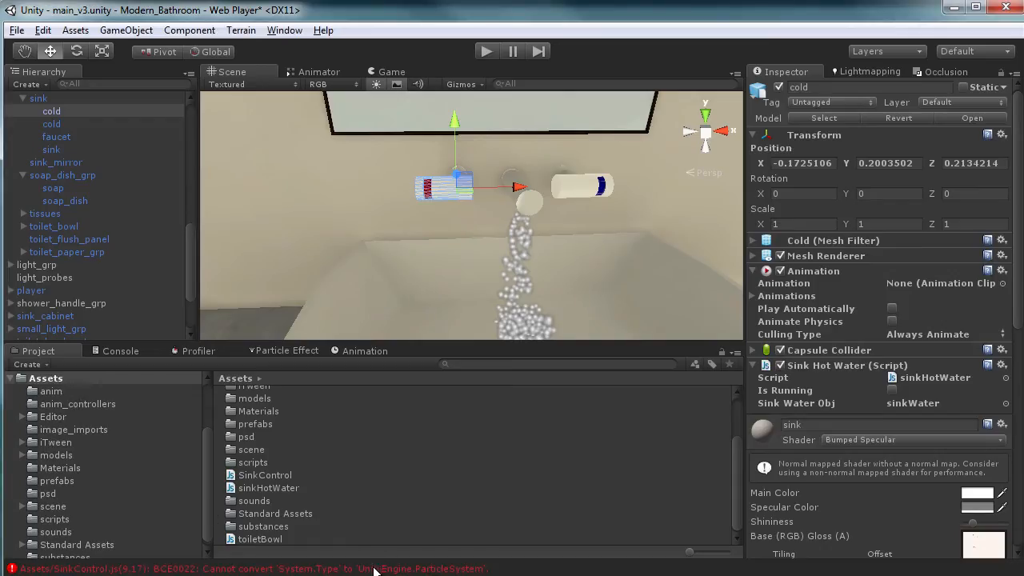
{"action": "double_click", "coordinate": [374, 569]}
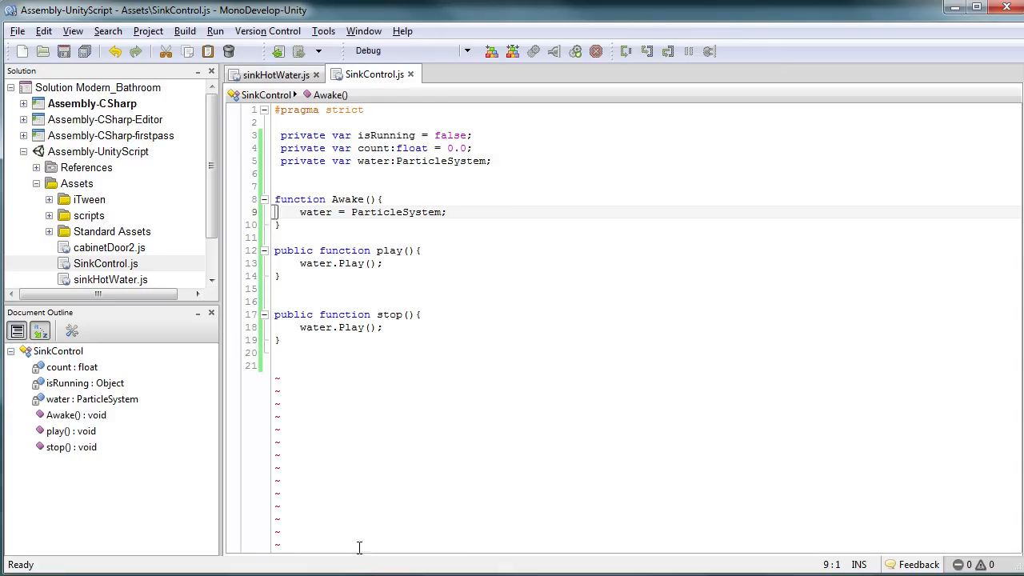
{"action": "left_click", "coordinate": [445, 212]}
{"action": "type", "text": "as Par"}
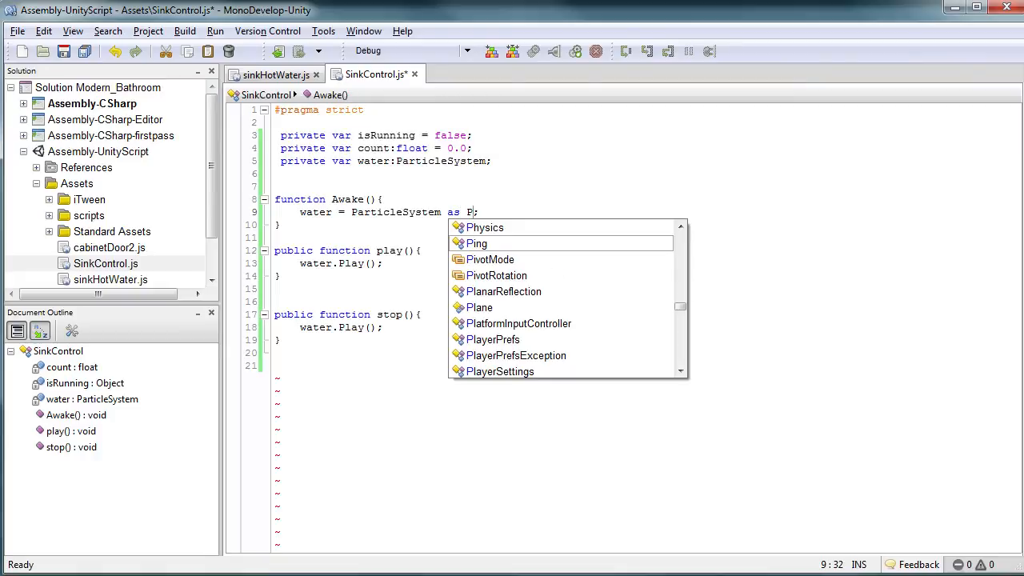
{"action": "type", "text": "t"}
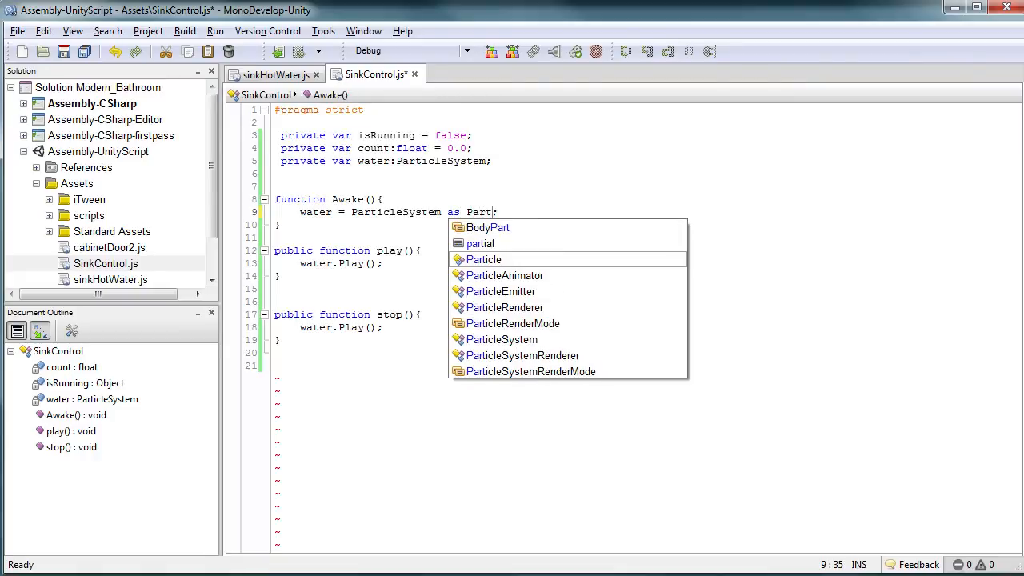
{"action": "key", "text": "Down"}
{"action": "key", "text": "Down"}
{"action": "key", "text": "Down"}
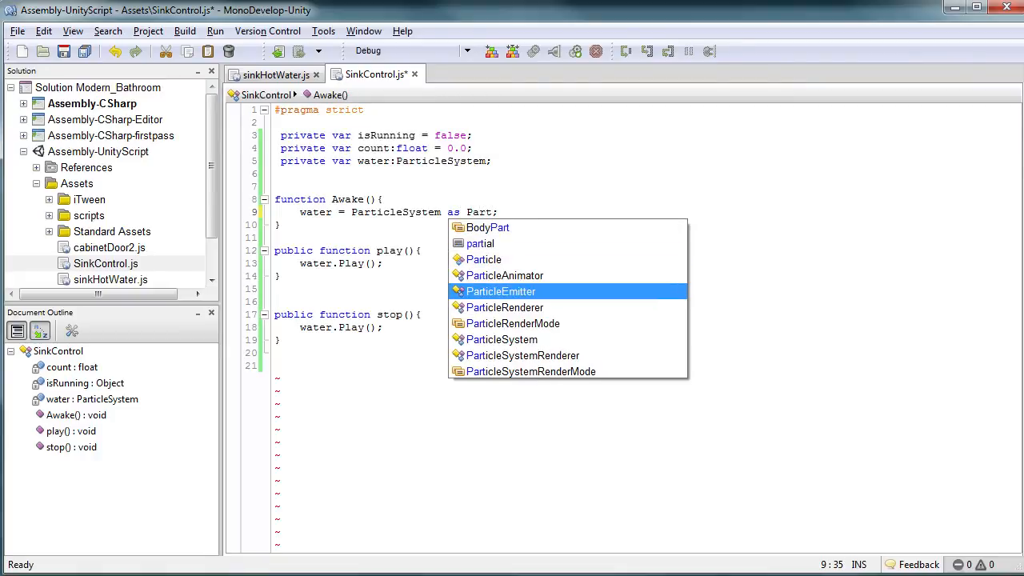
{"action": "double_click", "coordinate": [414, 162]}
{"action": "left_click", "coordinate": [490, 215]}
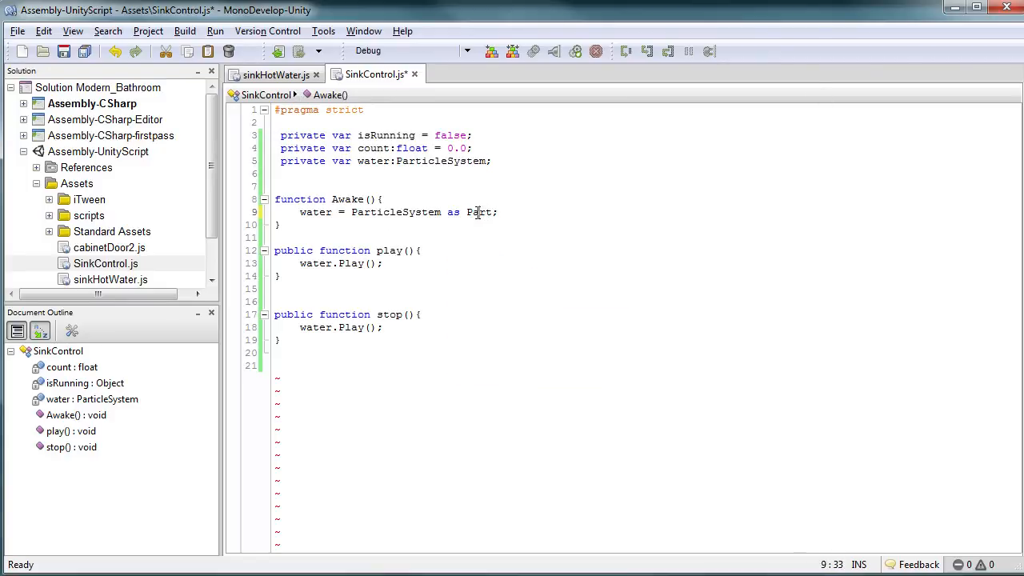
{"action": "double_click", "coordinate": [489, 215]}
{"action": "key", "text": "ctrl+v"}
{"action": "key", "text": "ctrl+s"}
{"action": "key", "text": "alt+Tab"}
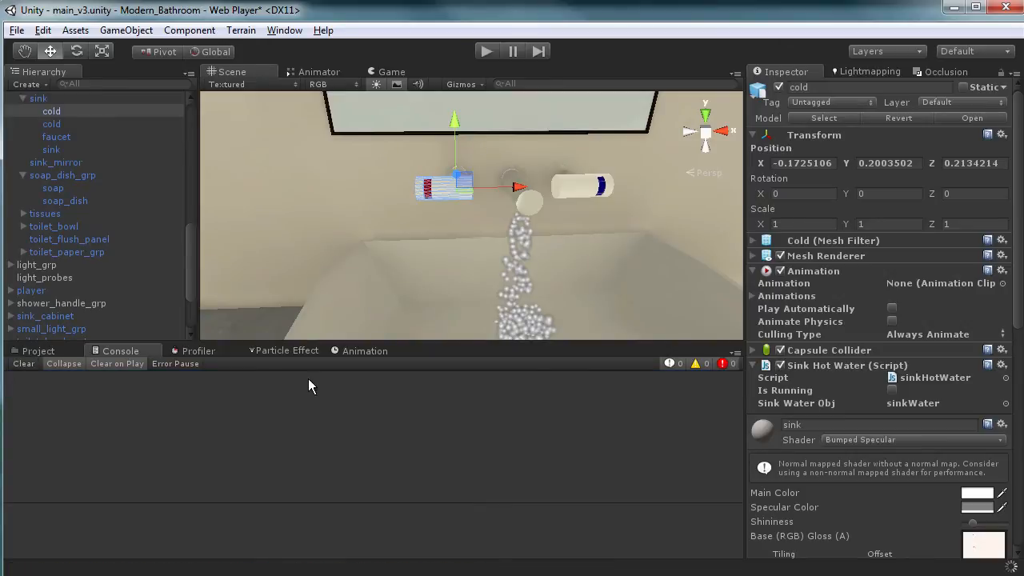
- In the sinkHotWater script, indent the sinkWaterControl.play(); line inside the if block of OnMouseDown
{"action": "key", "text": "alt+Tab"}
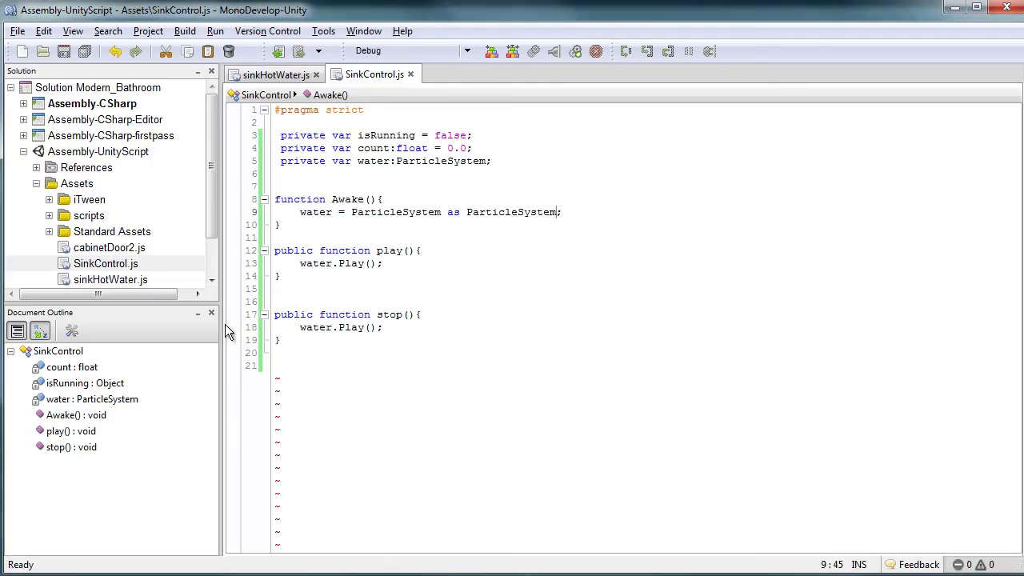
{"action": "key", "text": "alt+Tab"}
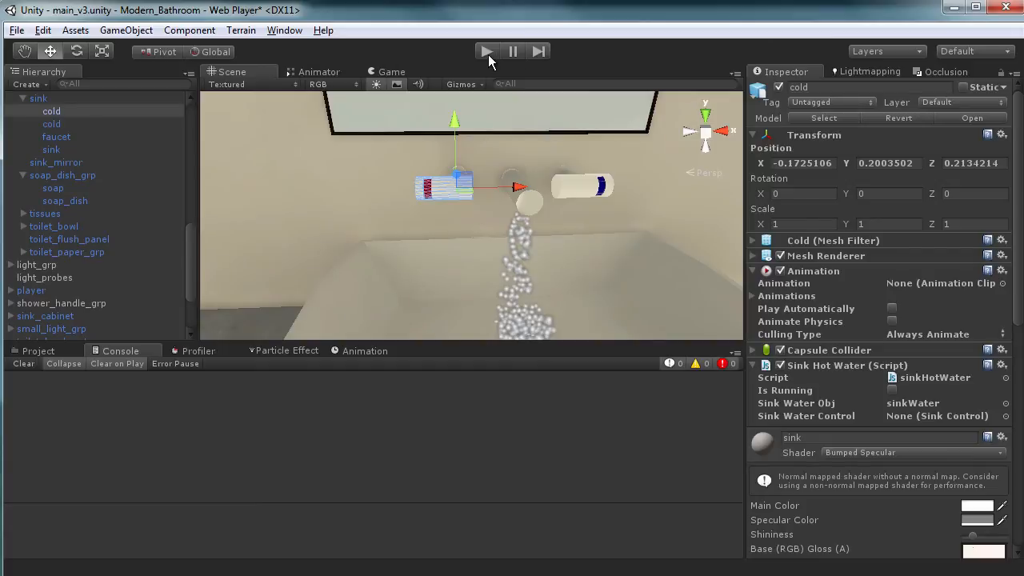
{"action": "key", "text": "alt+Tab"}
{"action": "left_click", "coordinate": [292, 76]}
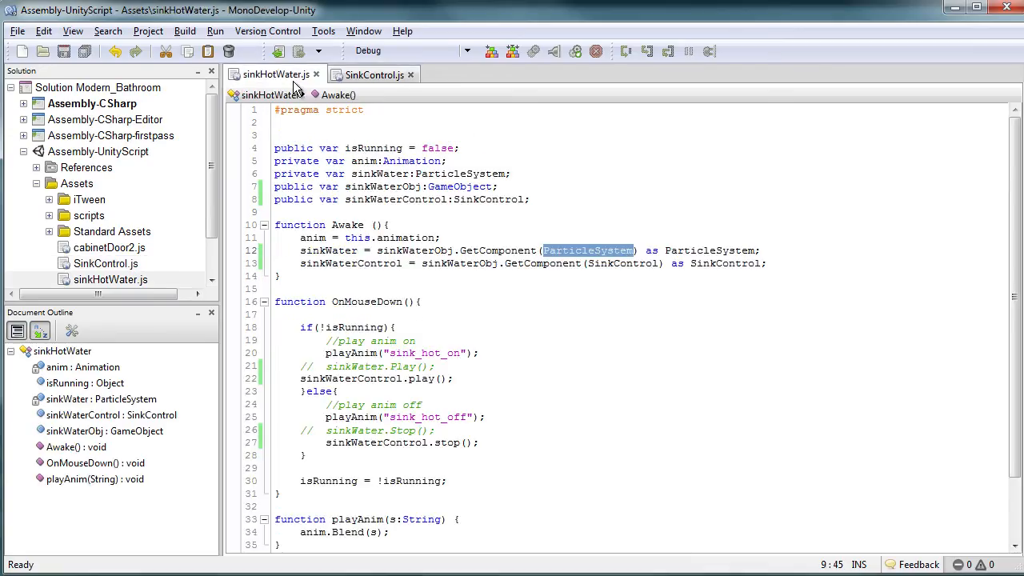
{"action": "scroll", "coordinate": [414, 311], "scroll_direction": "down", "scroll_amount": 2}
{"action": "left_click", "coordinate": [415, 314]}
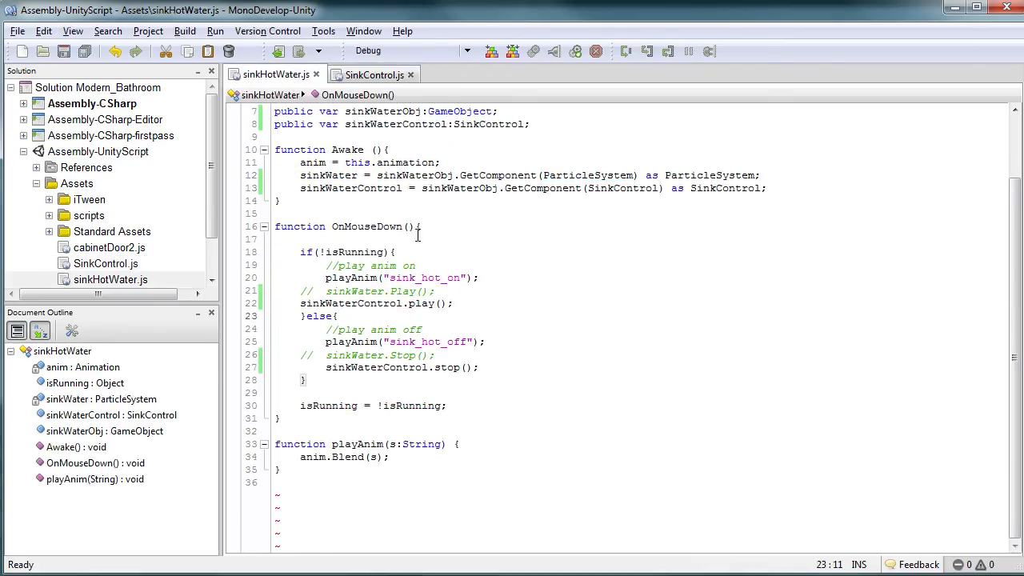
{"action": "left_click", "coordinate": [298, 304]}
{"action": "key", "text": "Tab"}
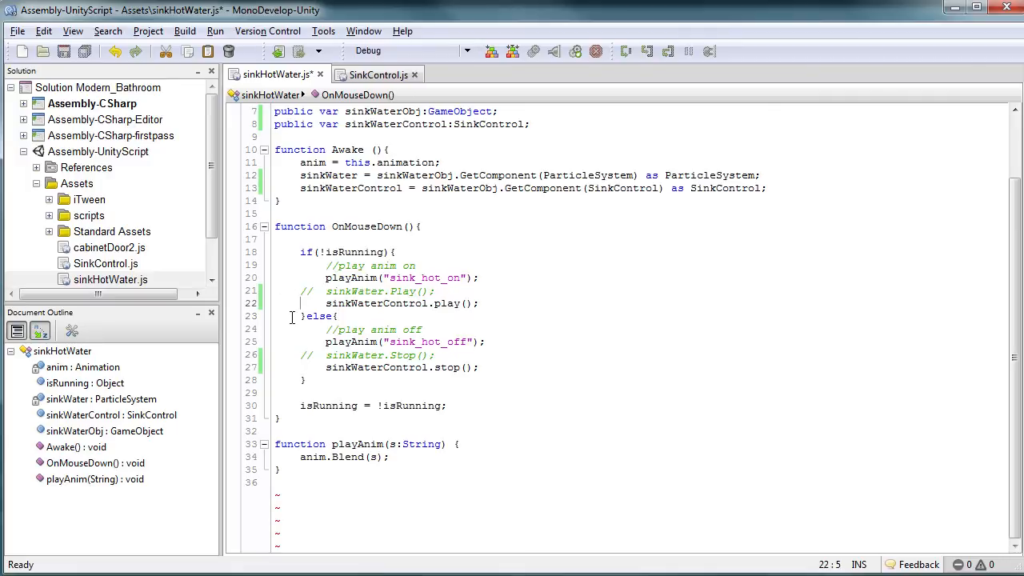
- Switch to Unity, run the game, walk to the bathroom sink and operate the hot-water handle to test the water
{"action": "key", "text": "alt+Tab"}
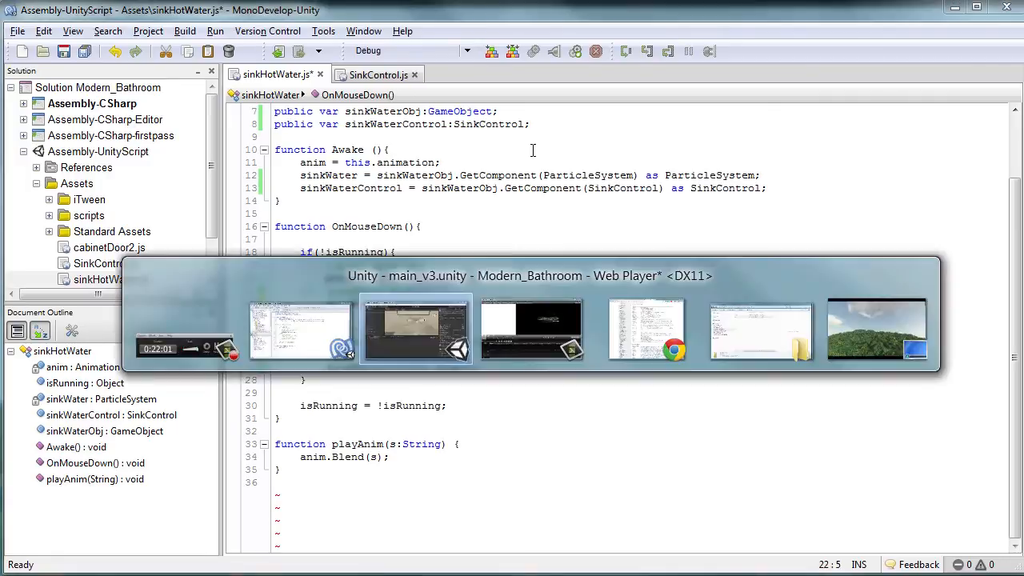
{"action": "left_click", "coordinate": [478, 49]}
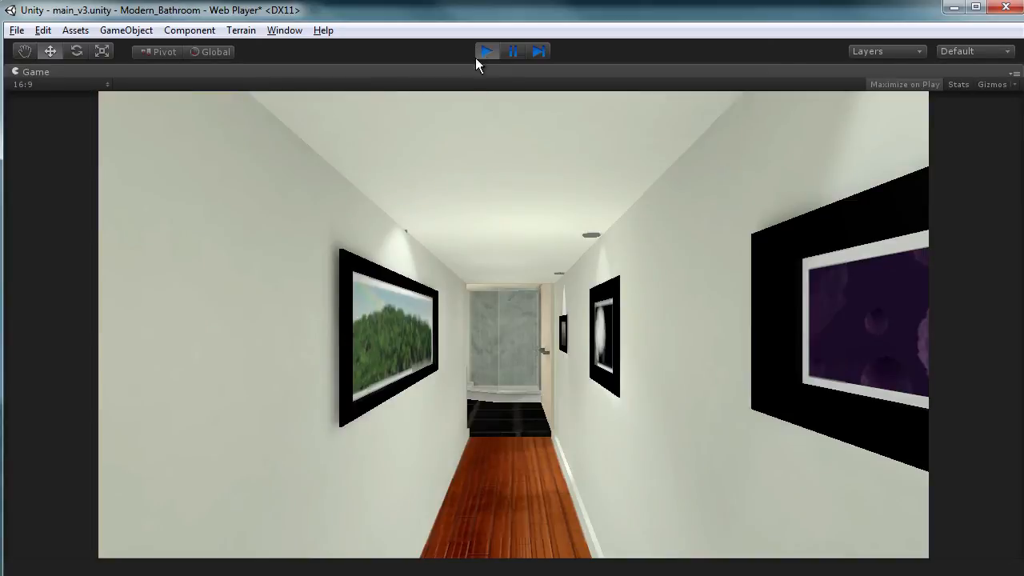
{"action": "key", "text": "w"}
{"action": "key", "text": "w"}
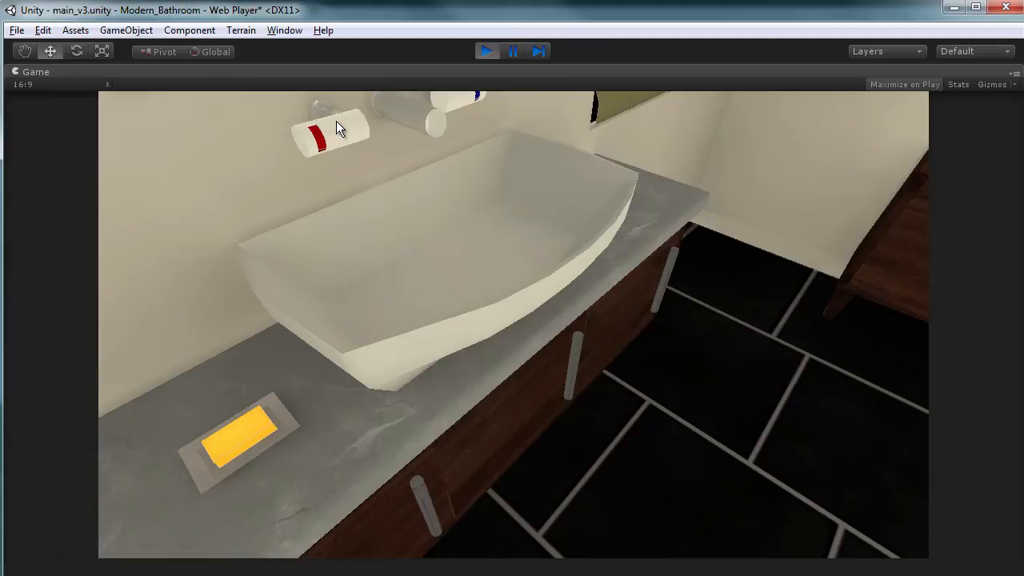
{"action": "left_click", "coordinate": [336, 128]}
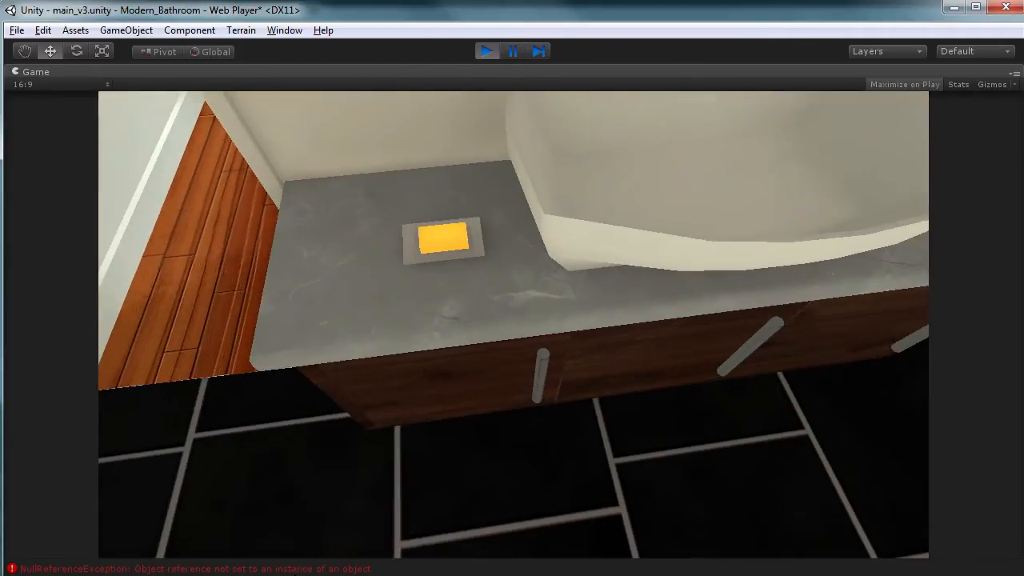
- Open the NullReferenceException, change the Awake assignment in SinkControl to water = GetComponent(ParticleSystem) as ParticleSystem; and save the script
{"action": "double_click", "coordinate": [297, 570]}
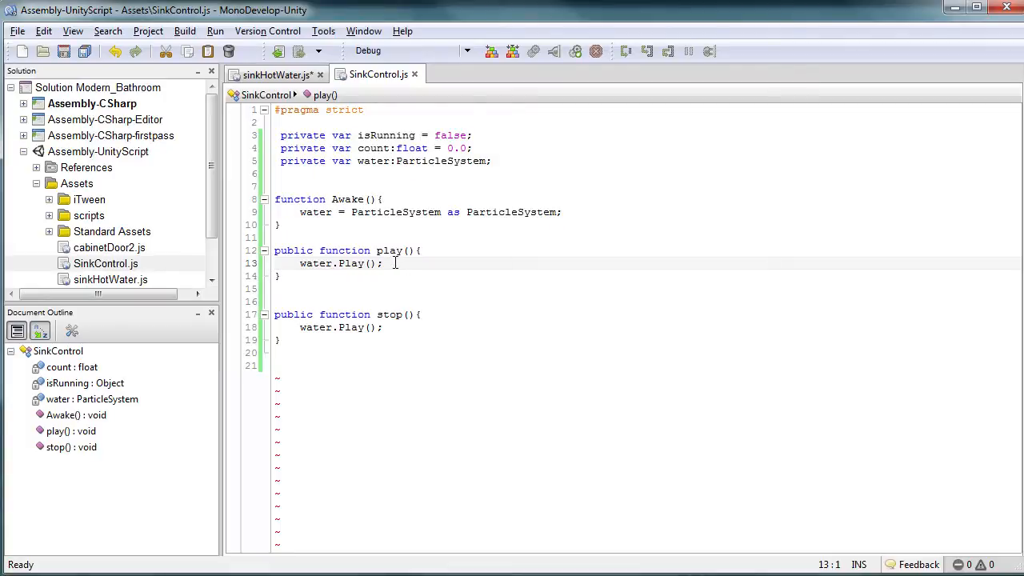
{"action": "left_click", "coordinate": [350, 212]}
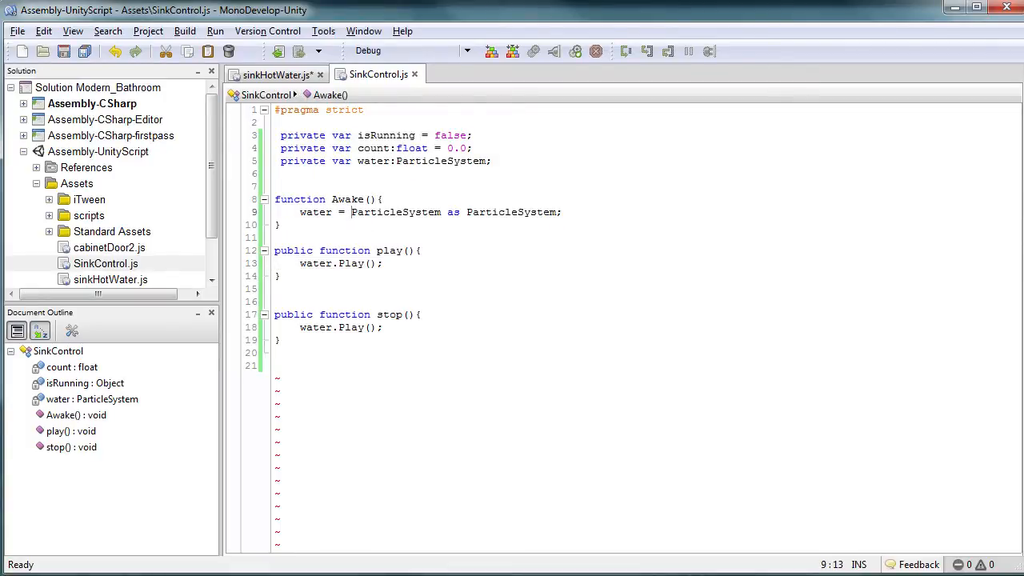
{"action": "type", "text": "get"}
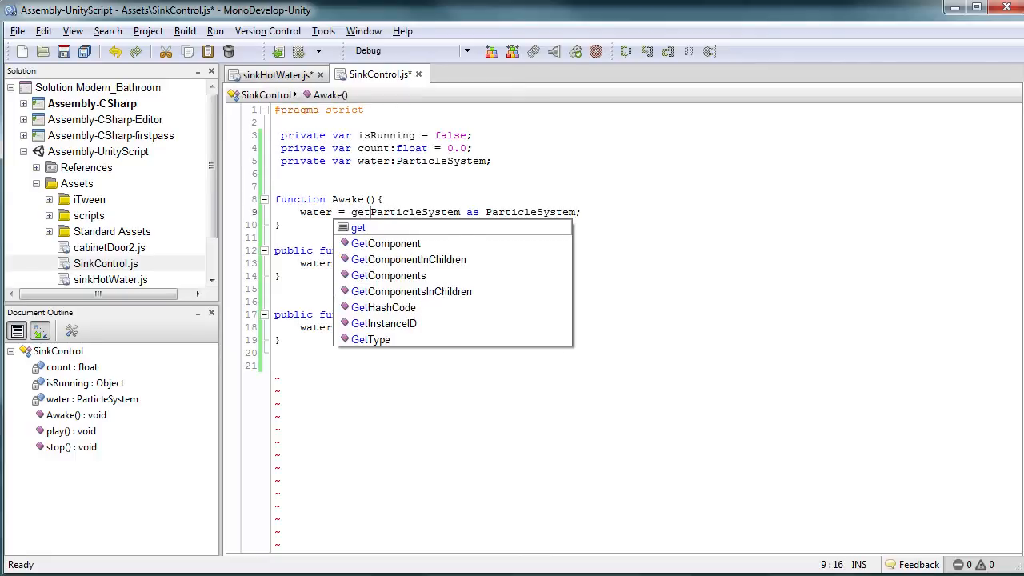
{"action": "key", "text": "BackSpace"}
{"action": "key", "text": "BackSpace"}
{"action": "key", "text": "BackSpace"}
{"action": "type", "text": "Get"}
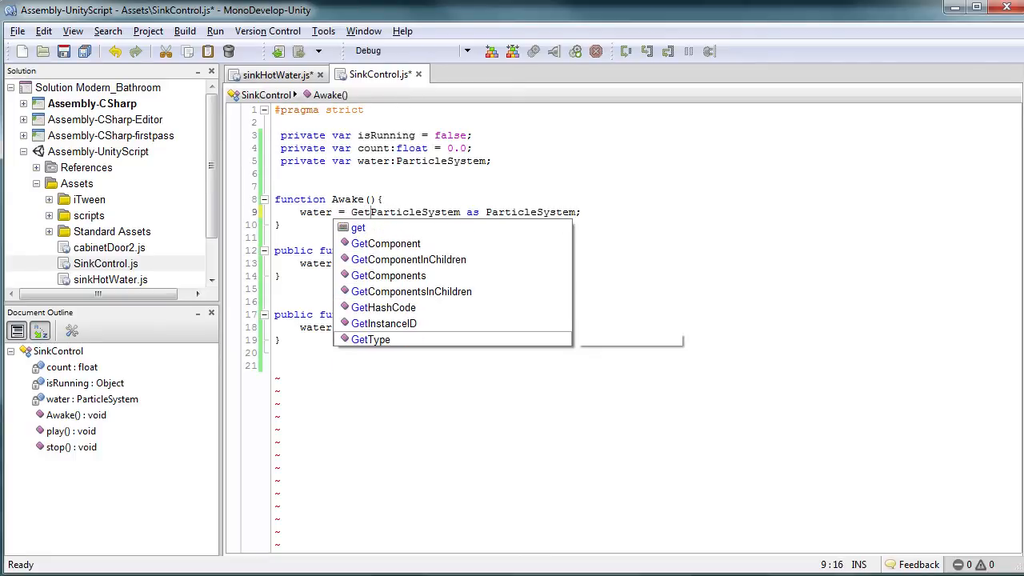
{"action": "key", "text": "Up"}
{"action": "key", "text": "Up"}
{"action": "key", "text": "Up"}
{"action": "key", "text": "Up"}
{"action": "key", "text": "Up"}
{"action": "key", "text": "Up"}
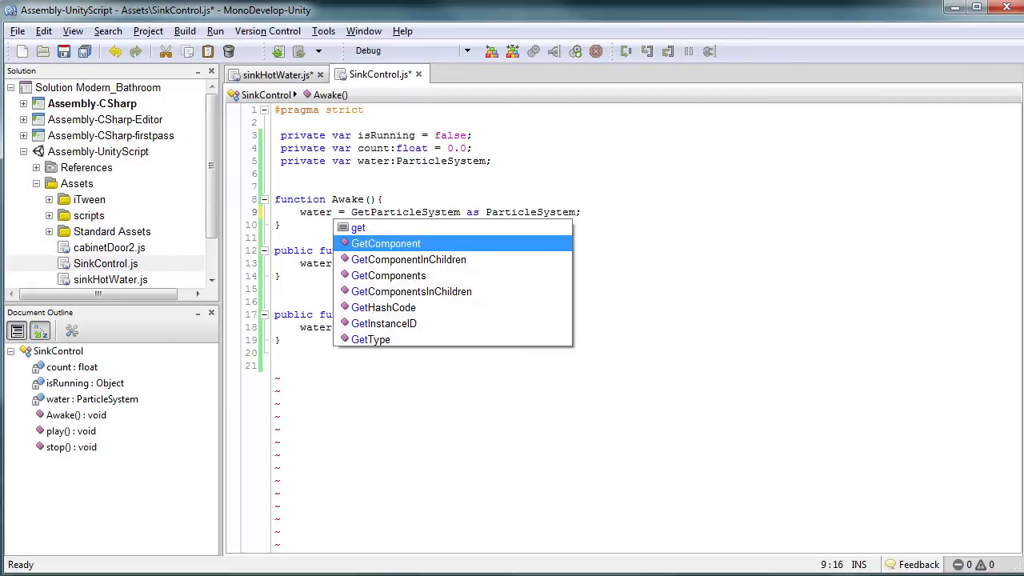
{"action": "key", "text": "Return"}
{"action": "type", "text": "("}
{"action": "key", "text": "Right"}
{"action": "key", "text": "Right"}
{"action": "key", "text": "Right"}
{"action": "key", "text": "Right"}
{"action": "key", "text": "Right"}
{"action": "key", "text": "Right"}
{"action": "key", "text": "Right"}
{"action": "key", "text": "Right"}
{"action": "key", "text": "Right"}
{"action": "key", "text": "Right"}
{"action": "key", "text": "Right"}
{"action": "key", "text": "Right"}
{"action": "key", "text": "Right"}
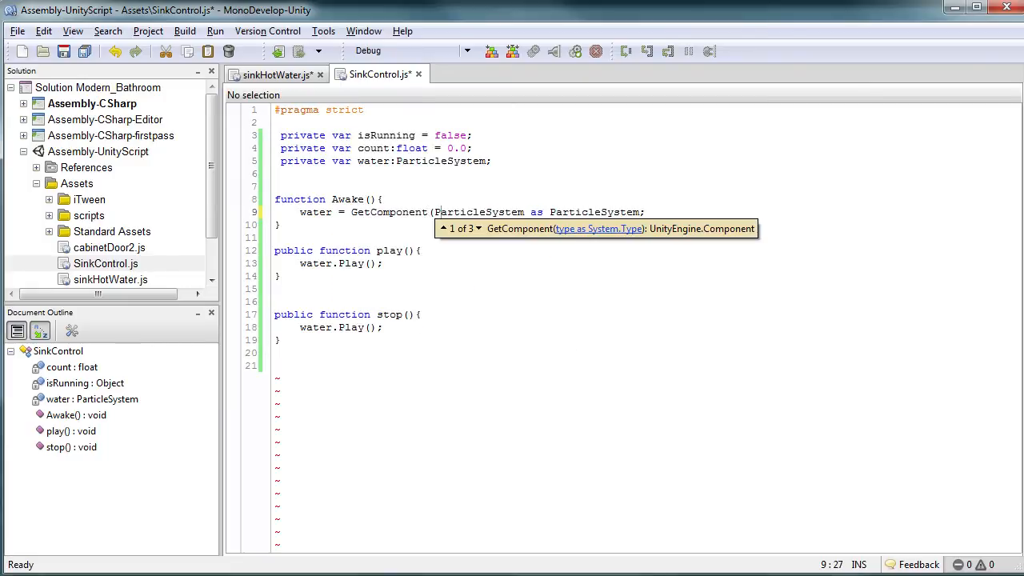
{"action": "type", "text": ")"}
{"action": "key", "text": "ctrl+s"}
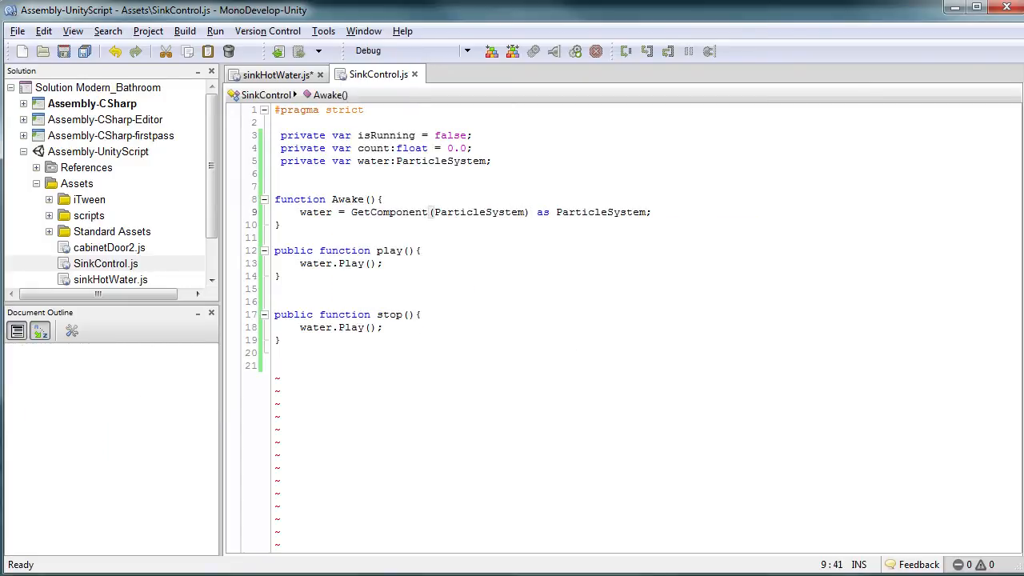
- Return to Unity, stop the game, move the floating Console window aside and open the SinkControl error's source line
{"action": "key", "text": "alt+Tab"}
{"action": "left_click", "coordinate": [484, 54]}
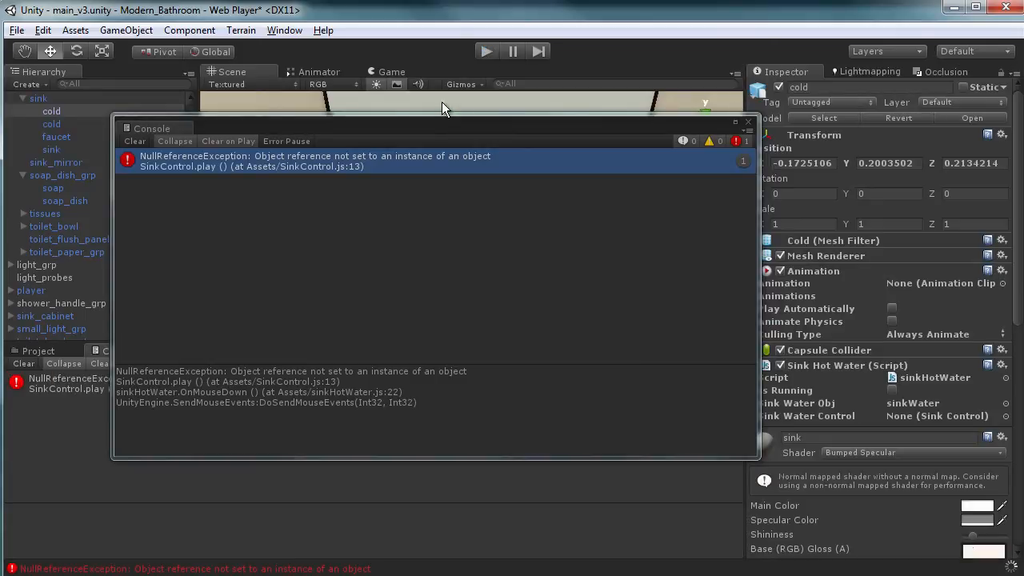
{"action": "left_click_drag", "start_coordinate": [252, 130], "coordinate": [320, 280]}
{"action": "double_click", "coordinate": [269, 308]}
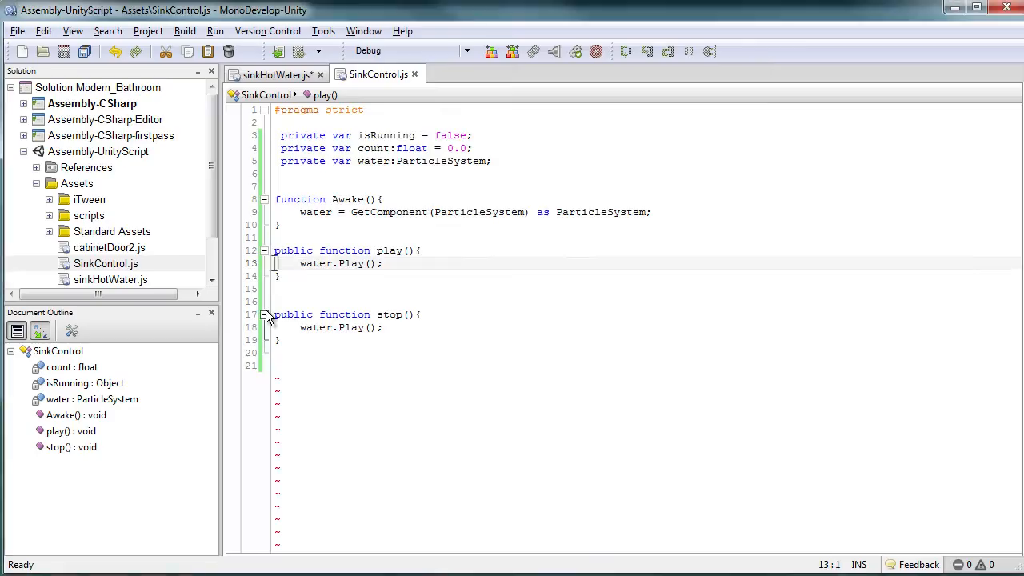
- Prefix GetComponent with this. in the Awake function of SinkControl, and save both SinkControl and sinkHotWater
{"action": "left_click", "coordinate": [353, 212]}
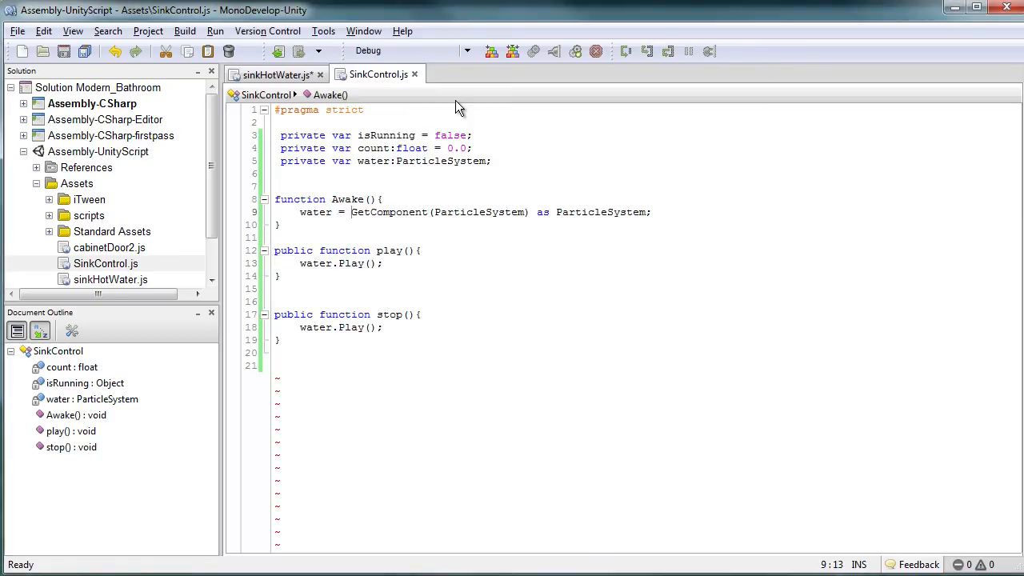
{"action": "type", "text": "this."}
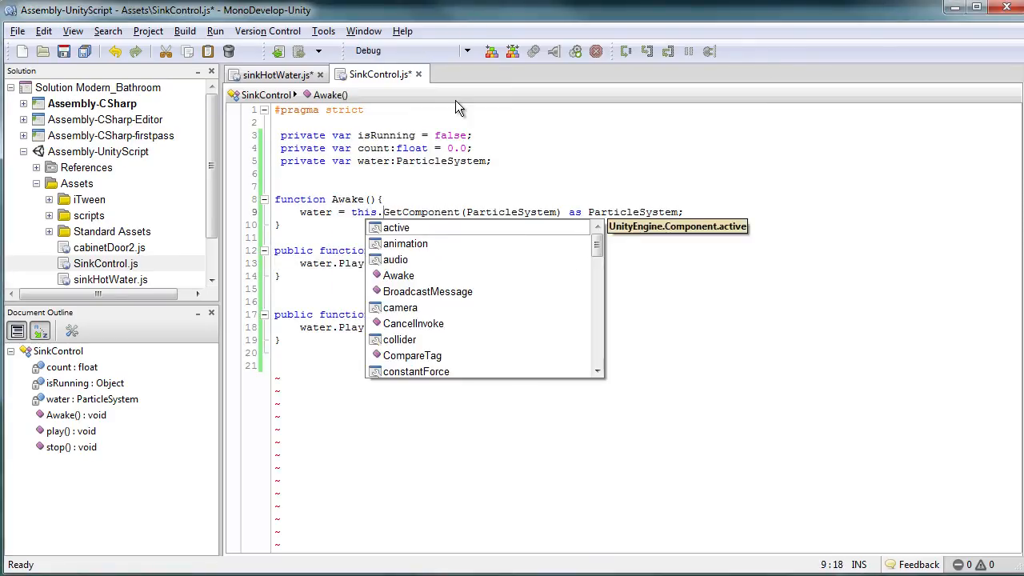
{"action": "left_click", "coordinate": [456, 149]}
{"action": "key", "text": "ctrl+s"}
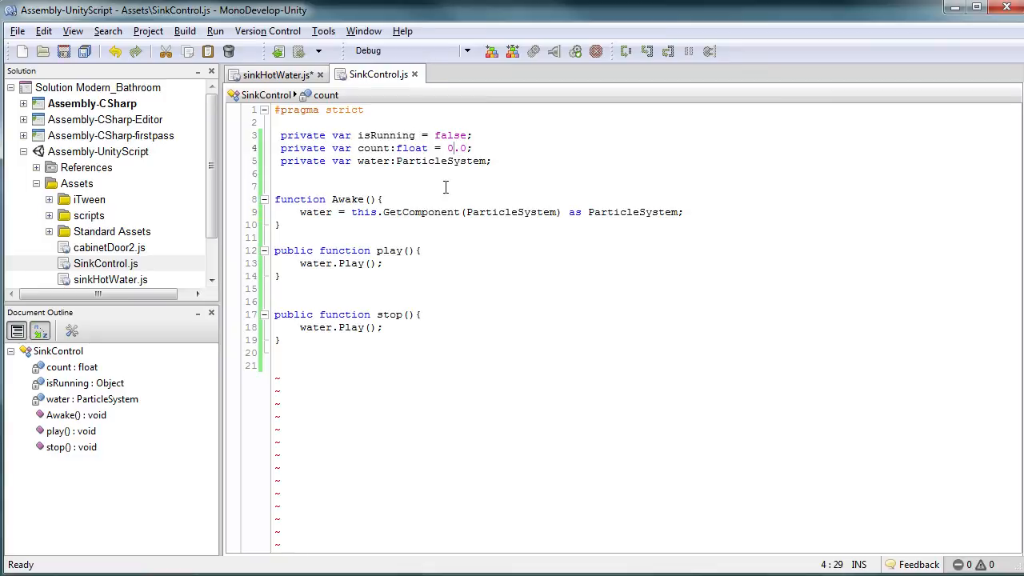
{"action": "left_click", "coordinate": [288, 74]}
{"action": "key", "text": "ctrl+s"}
- Return to Unity, close the floating Console window, clear the logged errors and show the project assets
{"action": "left_click", "coordinate": [370, 77]}
{"action": "key", "text": "alt+Tab"}
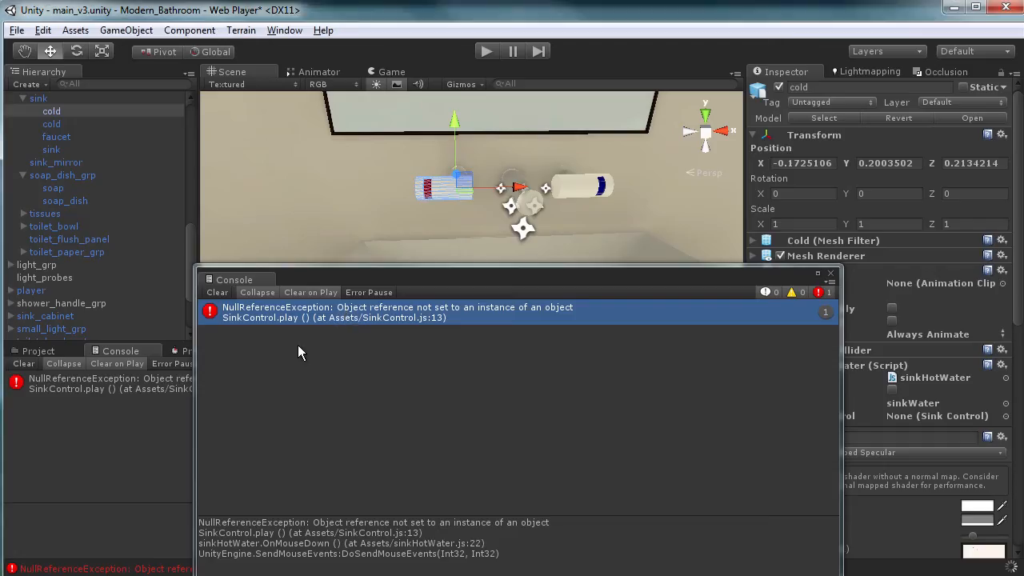
{"action": "left_click", "coordinate": [830, 273]}
{"action": "left_click", "coordinate": [27, 365]}
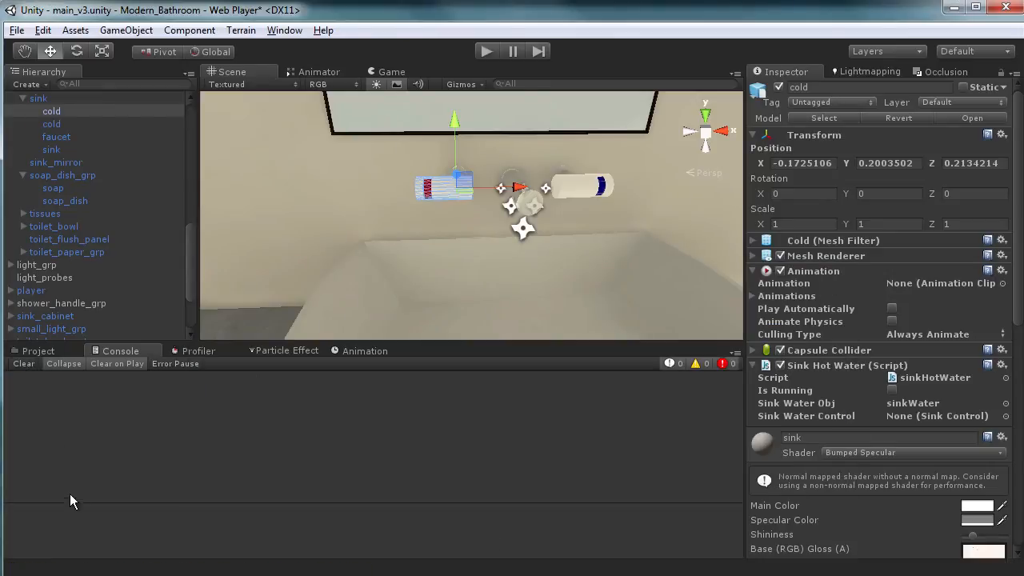
{"action": "left_click", "coordinate": [38, 351]}
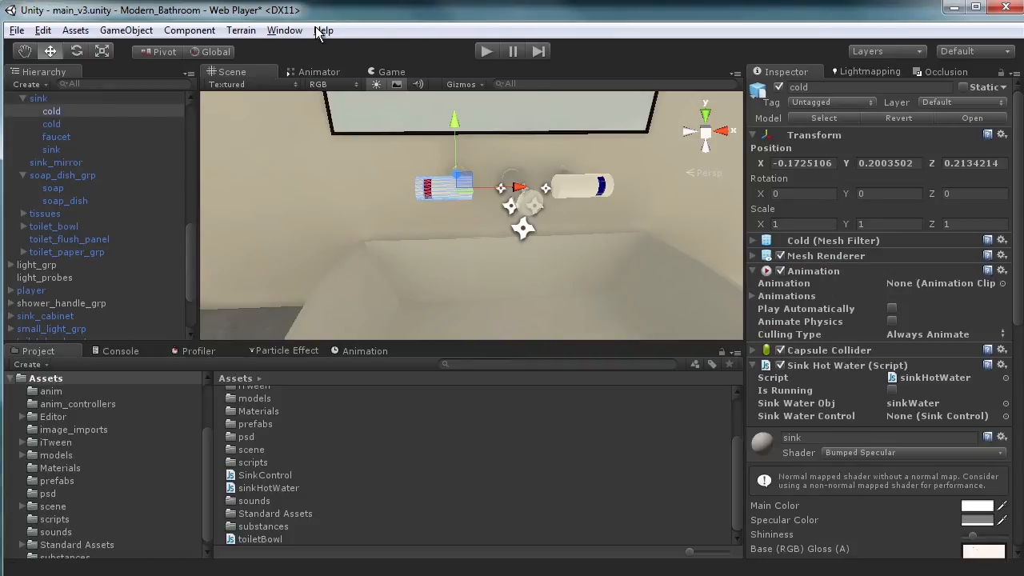
- Run the game, walk to the sink, turn the hot-water handle on and off to test the water, and stop the game
{"action": "left_click", "coordinate": [483, 51]}
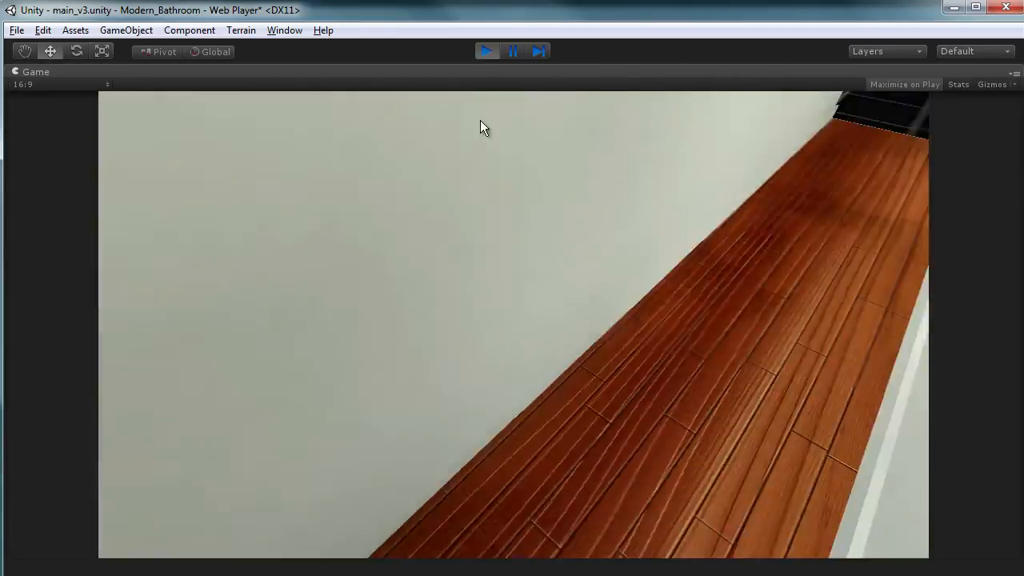
{"action": "key", "text": "w"}
{"action": "key", "text": "w"}
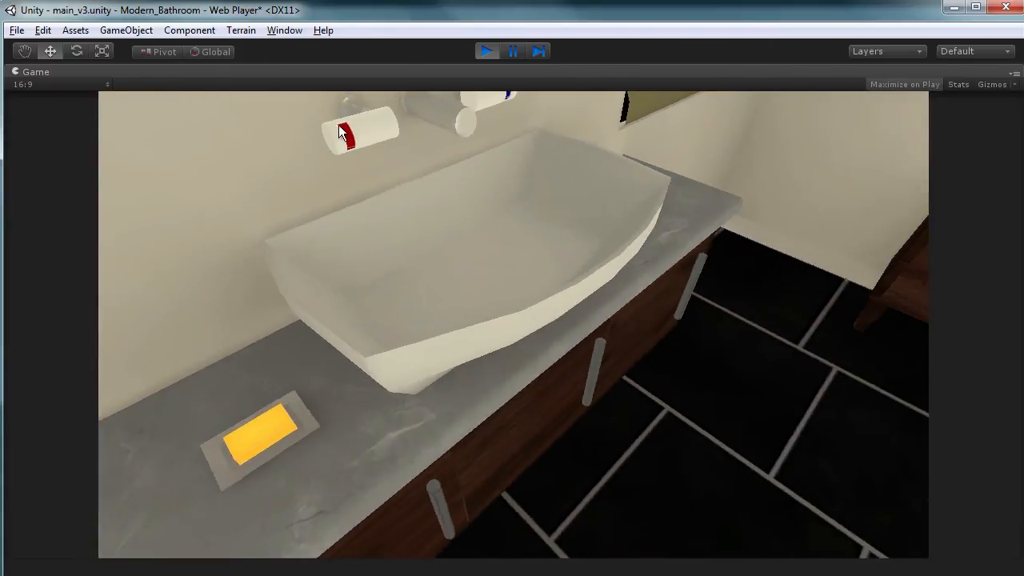
{"action": "left_click", "coordinate": [340, 131]}
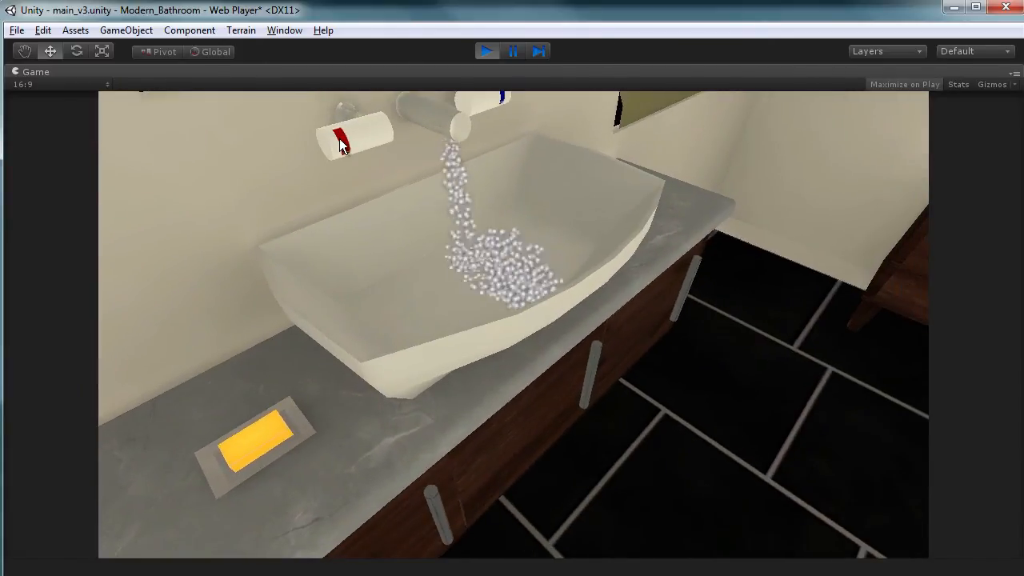
{"action": "left_click", "coordinate": [342, 139]}
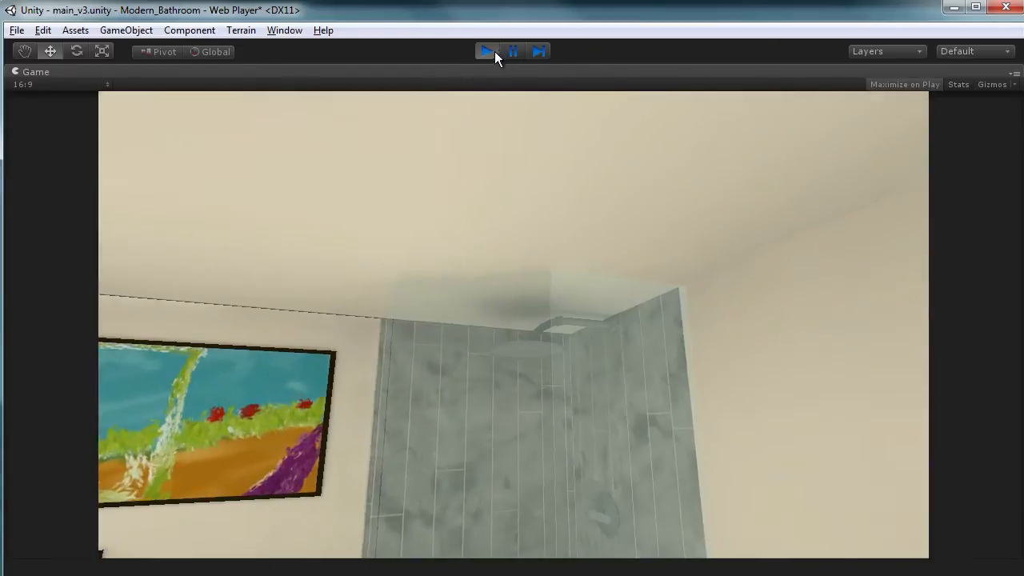
{"action": "left_click", "coordinate": [484, 53]}
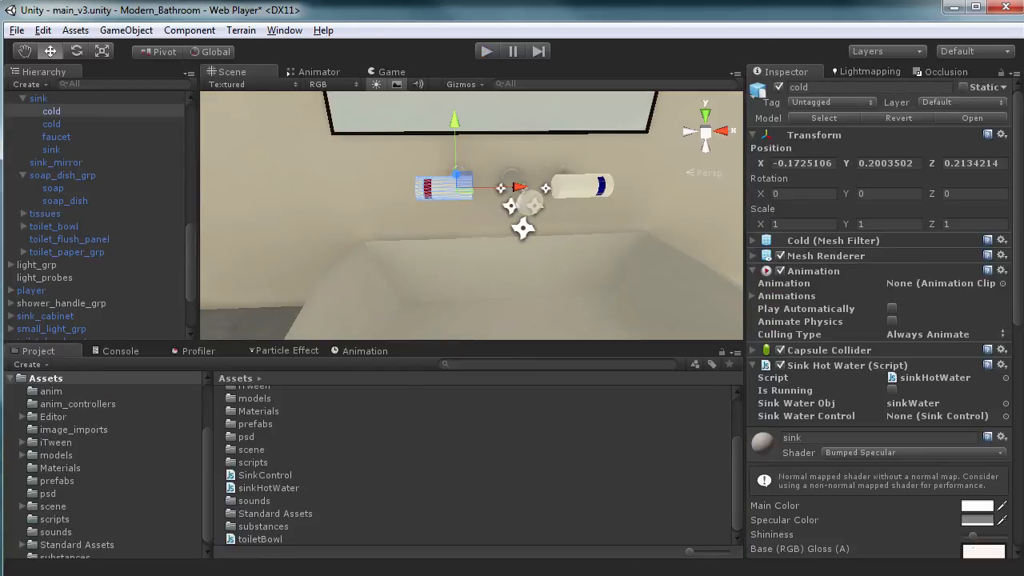
- In the stop function of SinkControl, replace the Play call with water.Stop(); and save the script
{"action": "key", "text": "alt+Tab"}
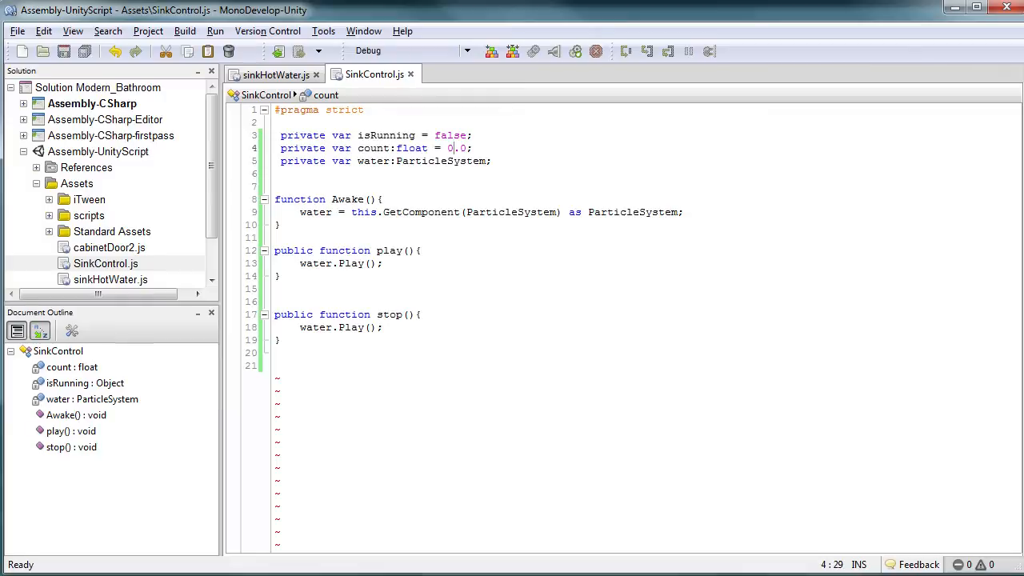
{"action": "double_click", "coordinate": [351, 327]}
{"action": "type", "text": "Stop"}
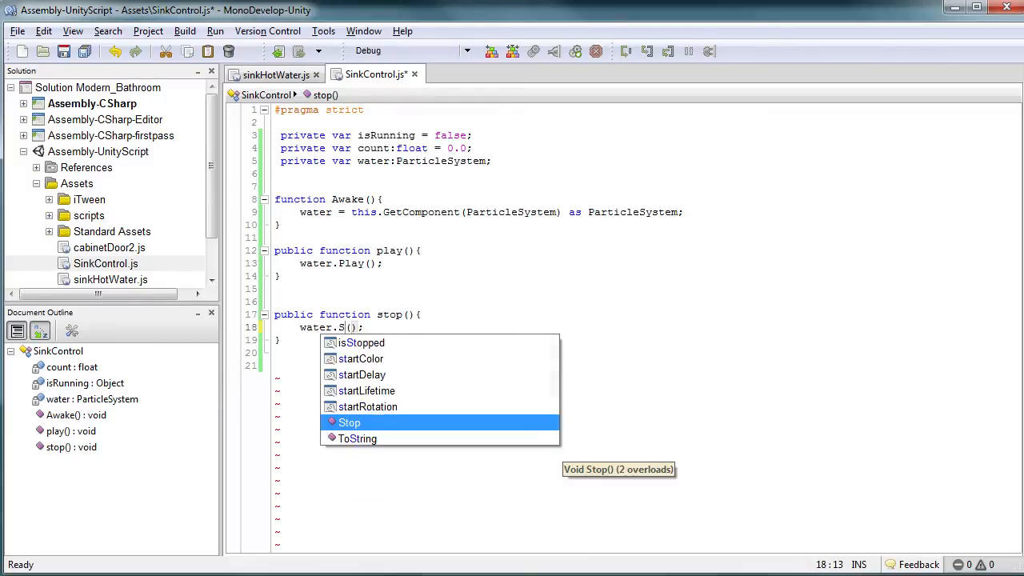
{"action": "key", "text": "Return"}
{"action": "key", "text": "ctrl+s"}
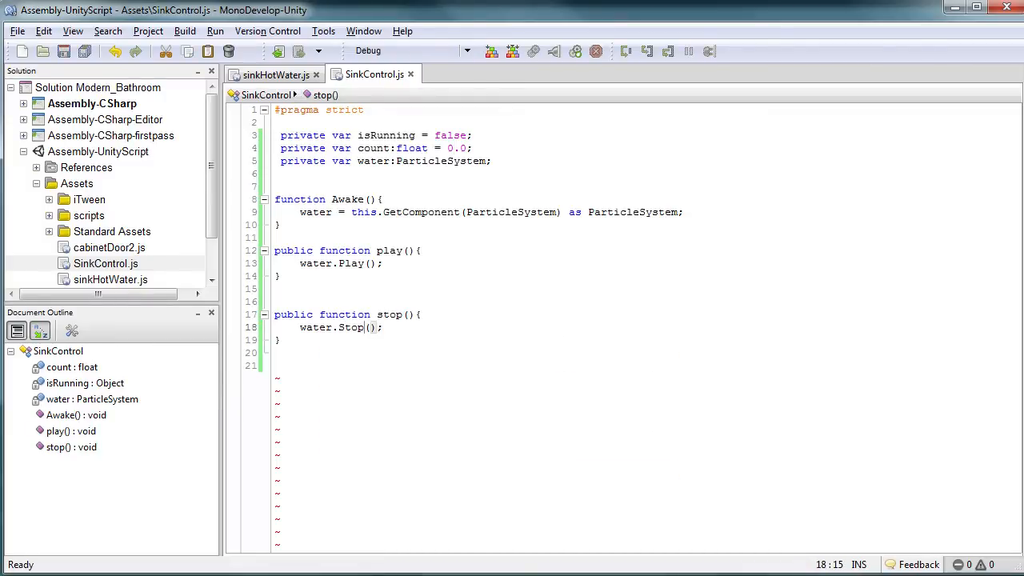
- Open the sinkHotWater script and review its variables, Awake function and the SinkControl calls in OnMouseDown
{"action": "left_click", "coordinate": [329, 175]}
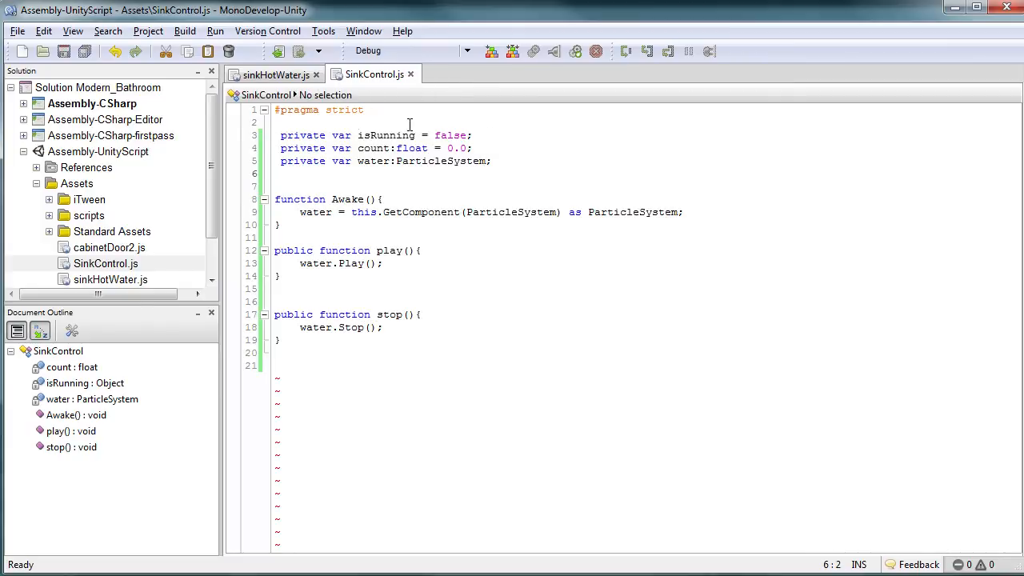
{"action": "left_click", "coordinate": [276, 74]}
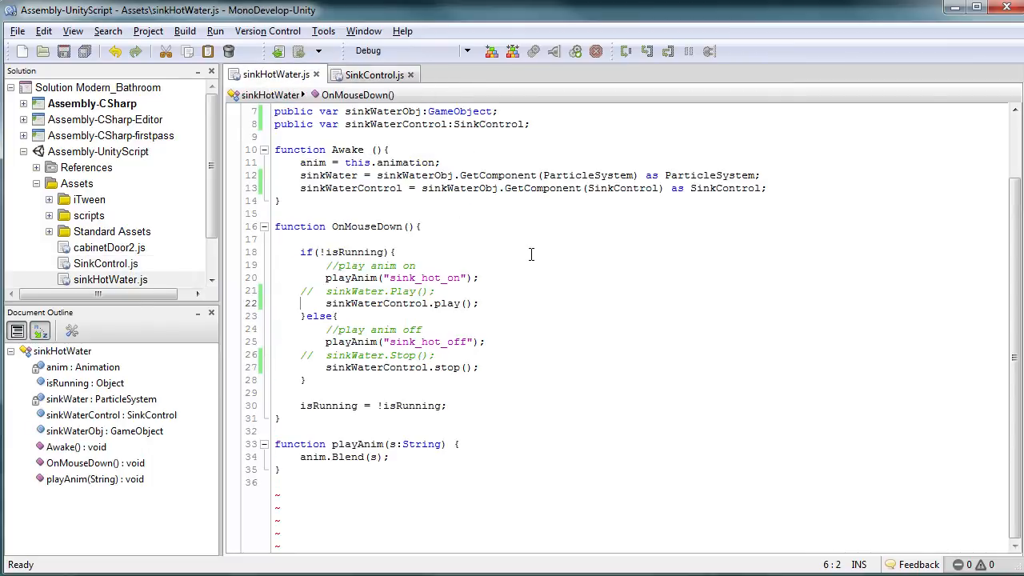
{"action": "left_click", "coordinate": [476, 301]}
{"action": "left_click", "coordinate": [368, 213]}
{"action": "scroll", "coordinate": [368, 223], "scroll_direction": "up", "scroll_amount": 2}
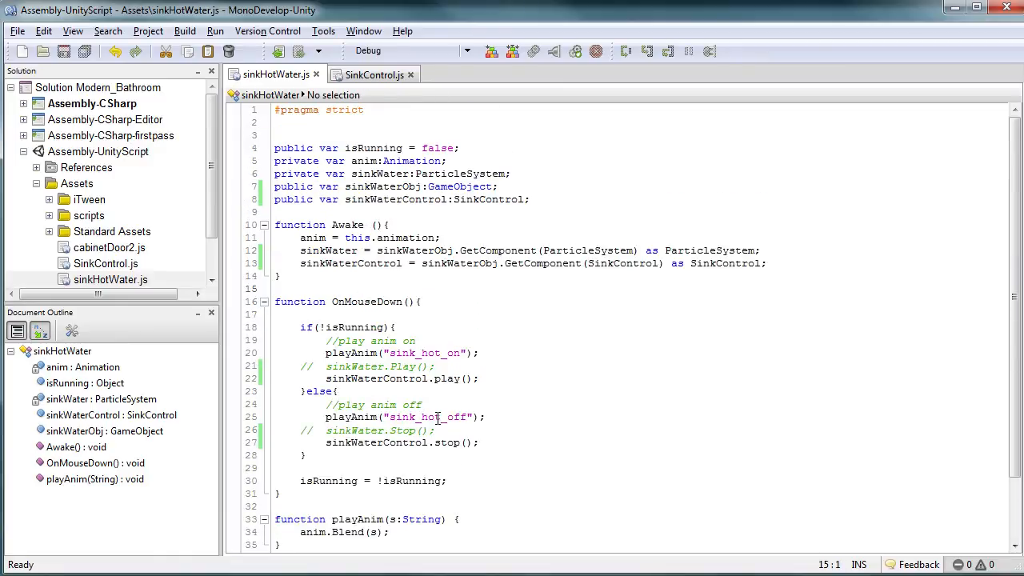
- In the SinkControl script, add an empty public function named counter() below the stop function
{"action": "left_click", "coordinate": [372, 74]}
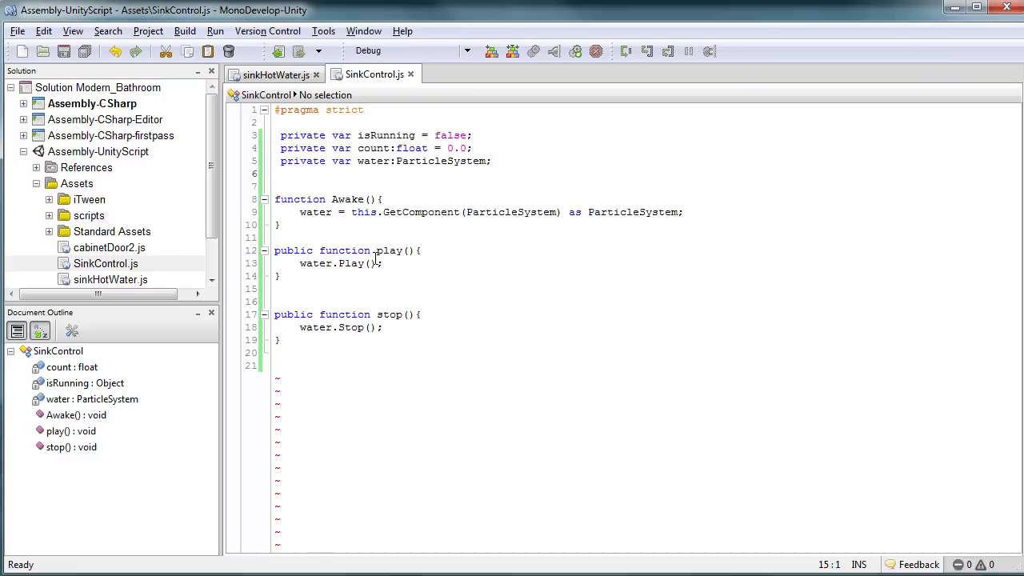
{"action": "left_click", "coordinate": [407, 251]}
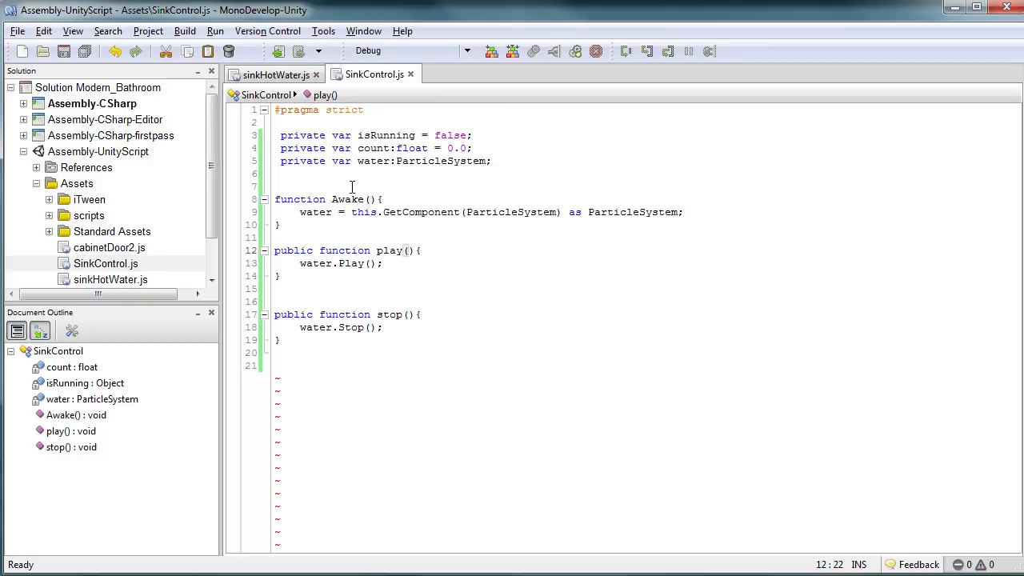
{"action": "left_click", "coordinate": [345, 343]}
{"action": "key", "text": "Return"}
{"action": "key", "text": "Return"}
{"action": "type", "text": "public function "}
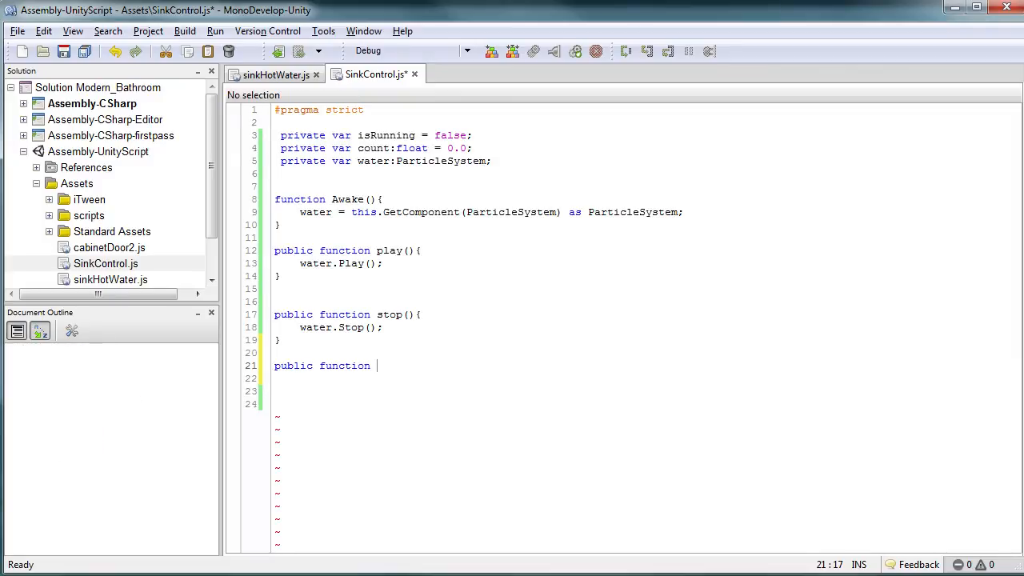
{"action": "type", "text": "coun"}
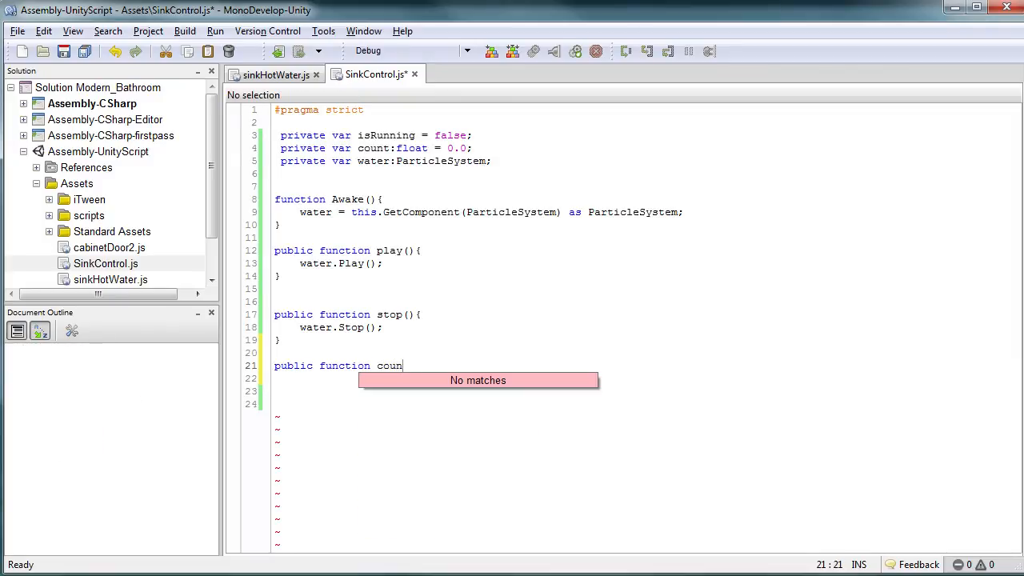
{"action": "type", "text": "ter(){"}
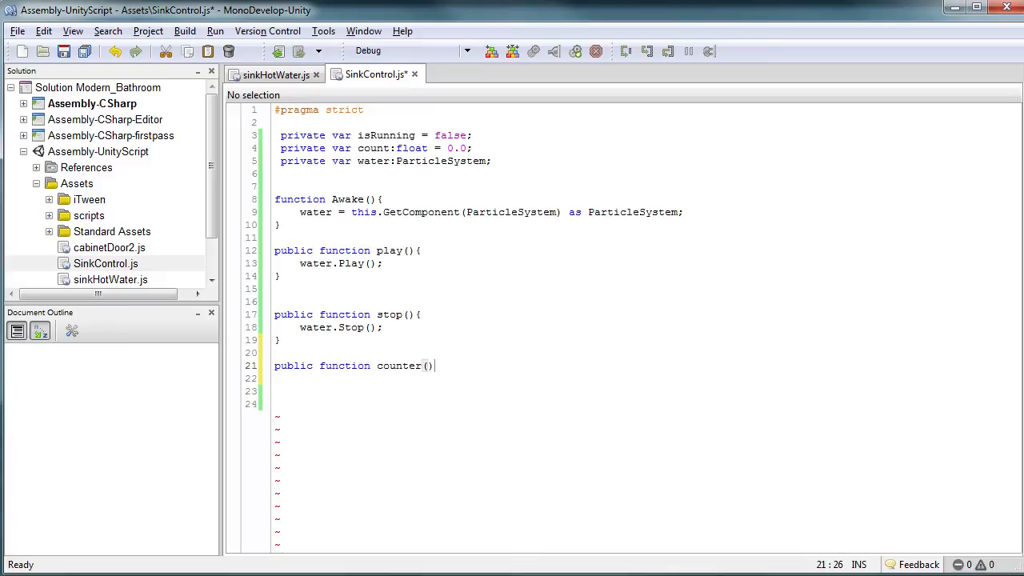
{"action": "key", "text": "Return"}
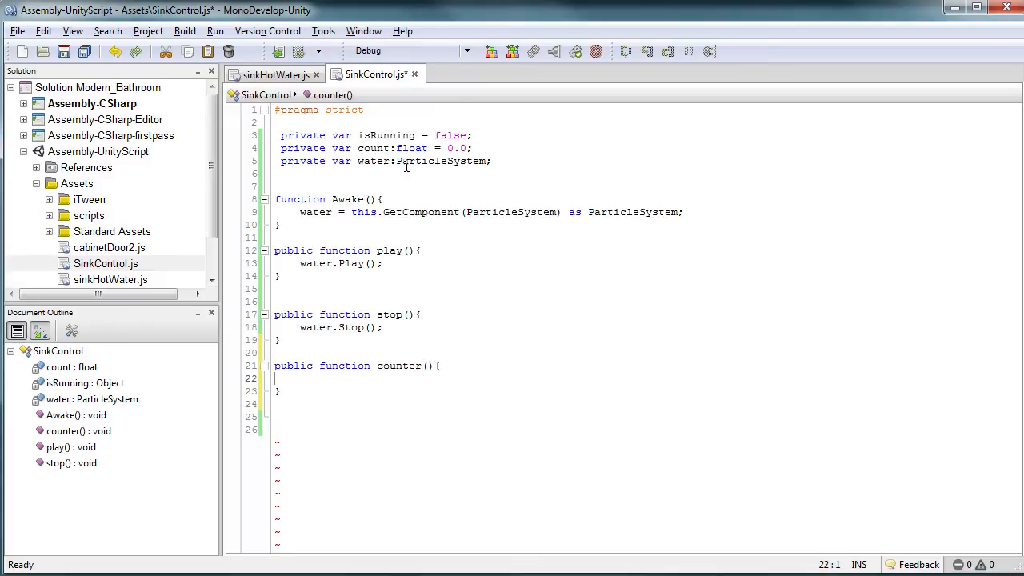
- Review the count variable and the counter function declaration in SinkControl, and switch to Unity
{"action": "double_click", "coordinate": [374, 148]}
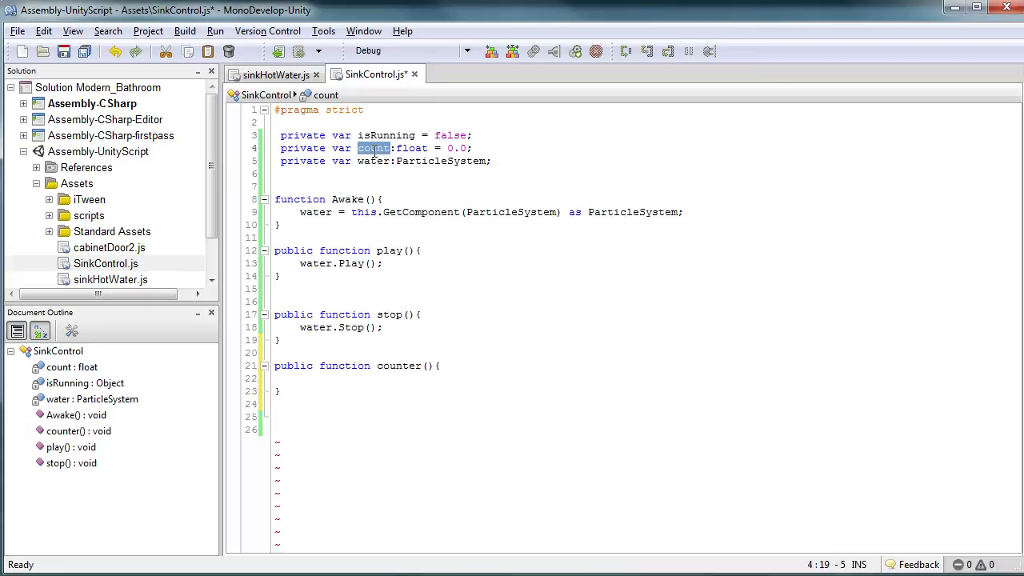
{"action": "left_click", "coordinate": [428, 365]}
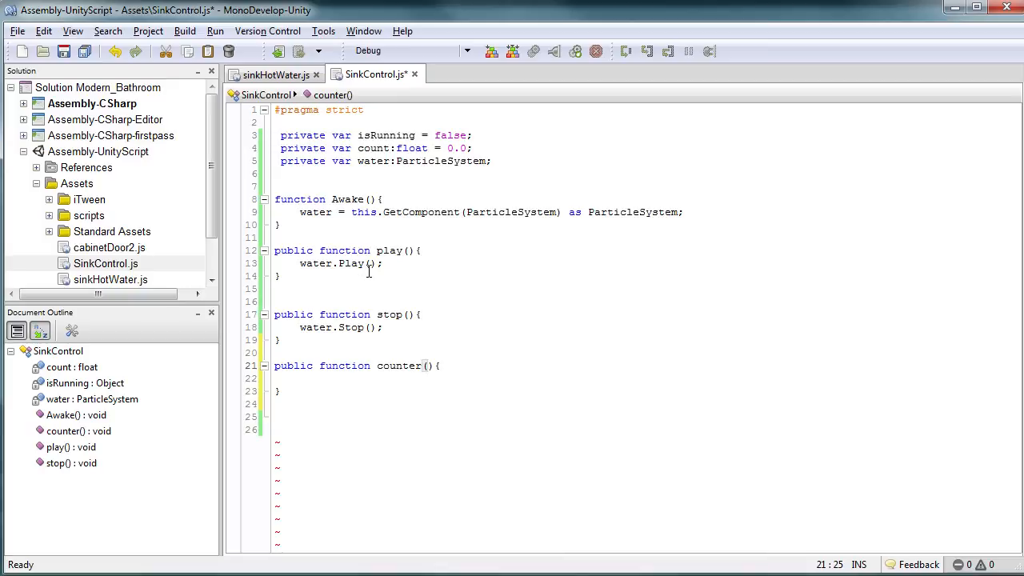
{"action": "key", "text": "alt+Tab"}
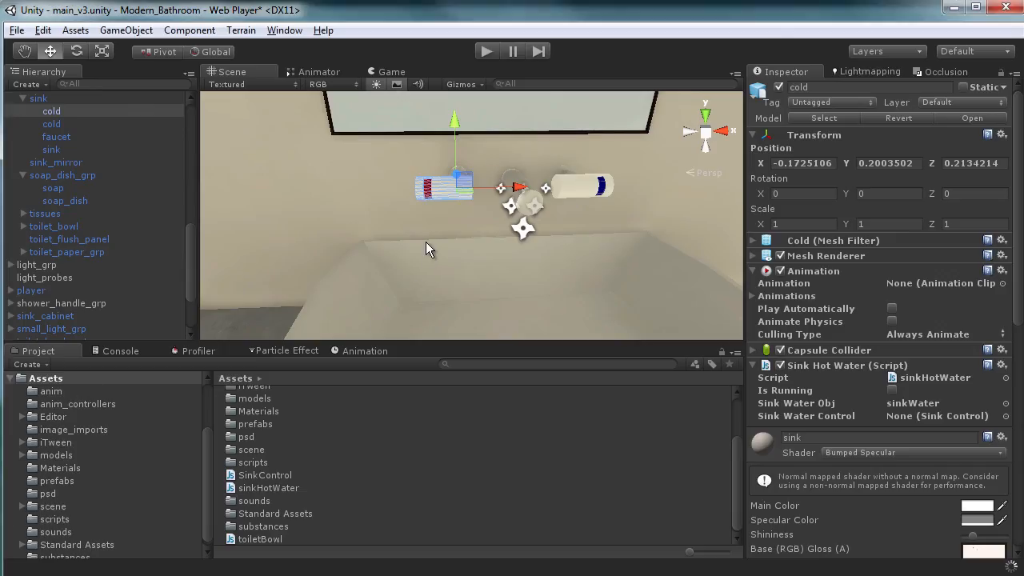